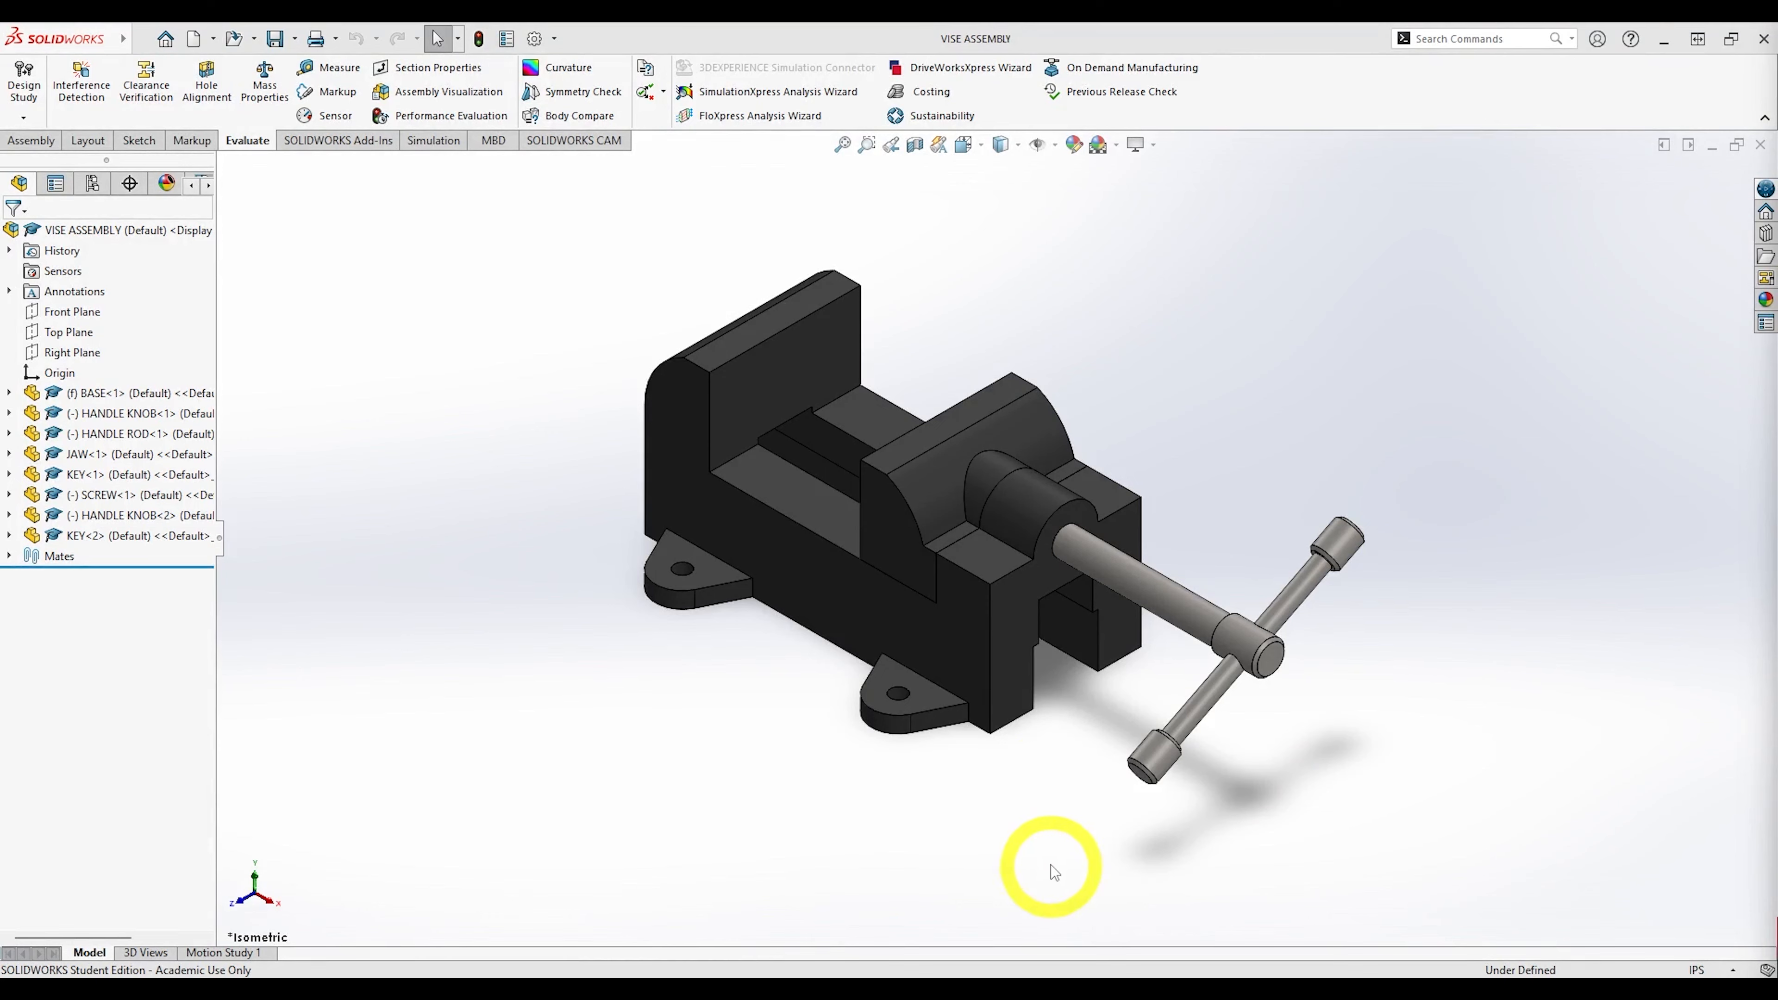
Start editing the KEY<1> component in the context of the vise assembly.
middle_click_drag(1044, 862, 932, 587)
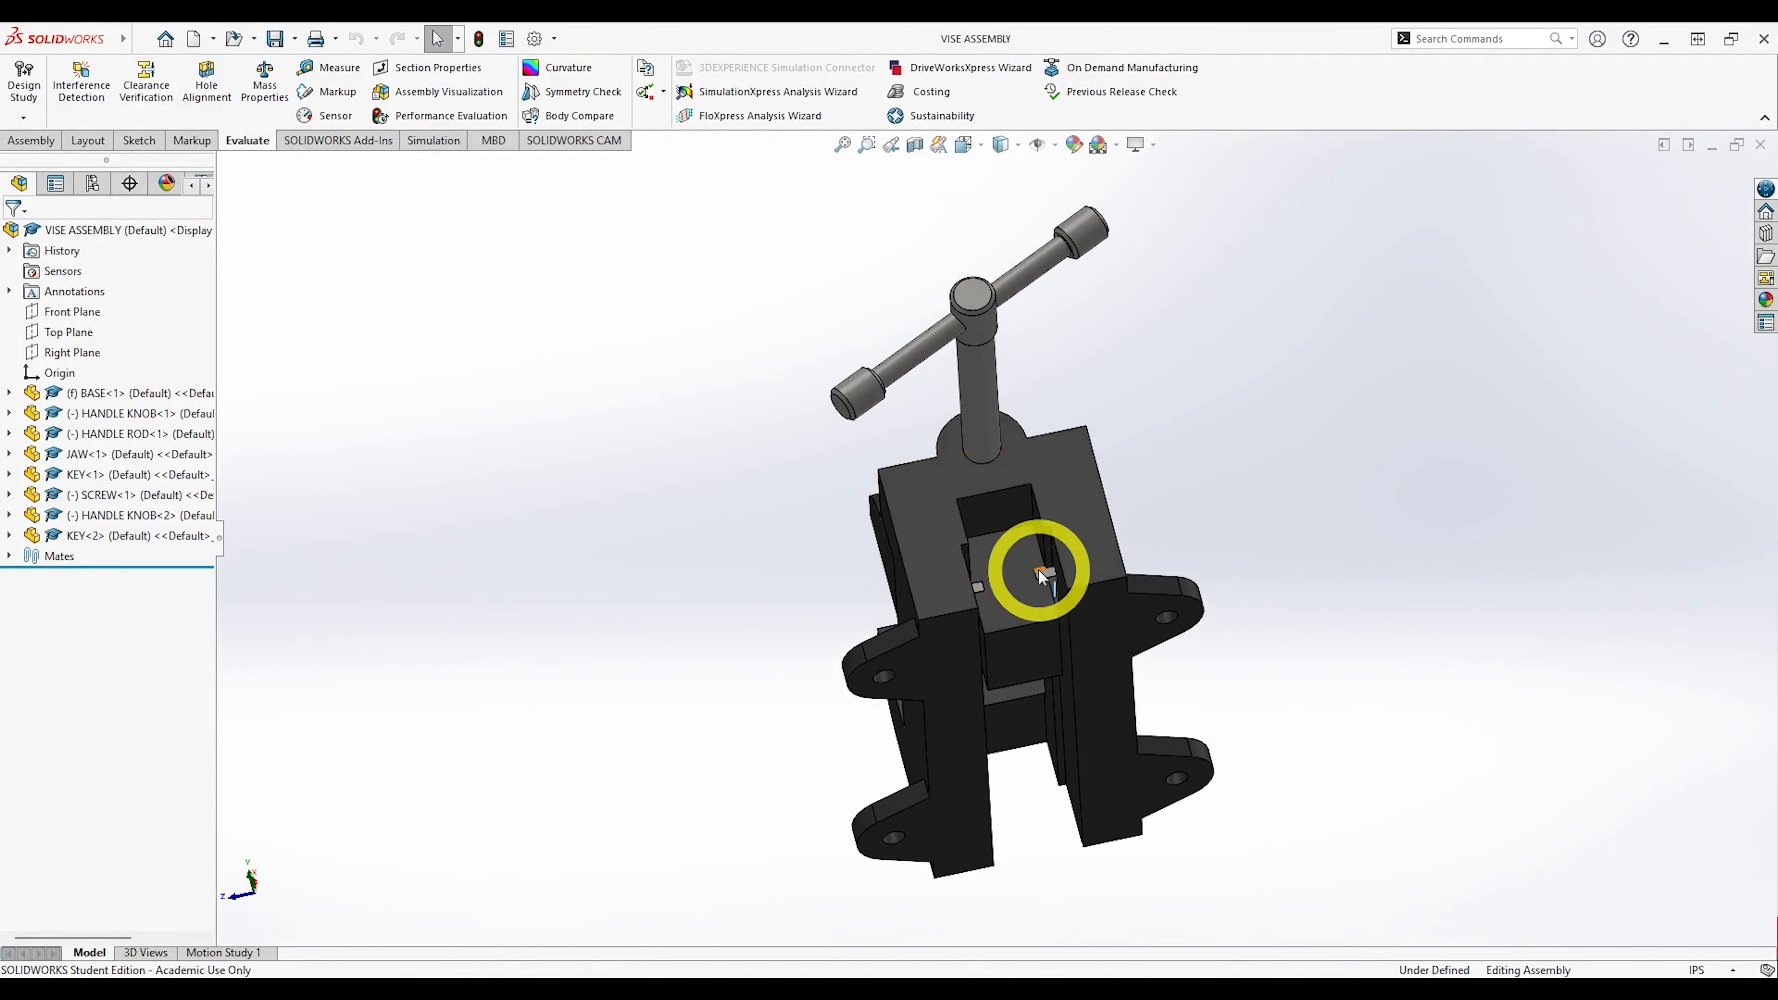
scroll(1040, 576, "down", 5)
scroll(1041, 575, "down", 5)
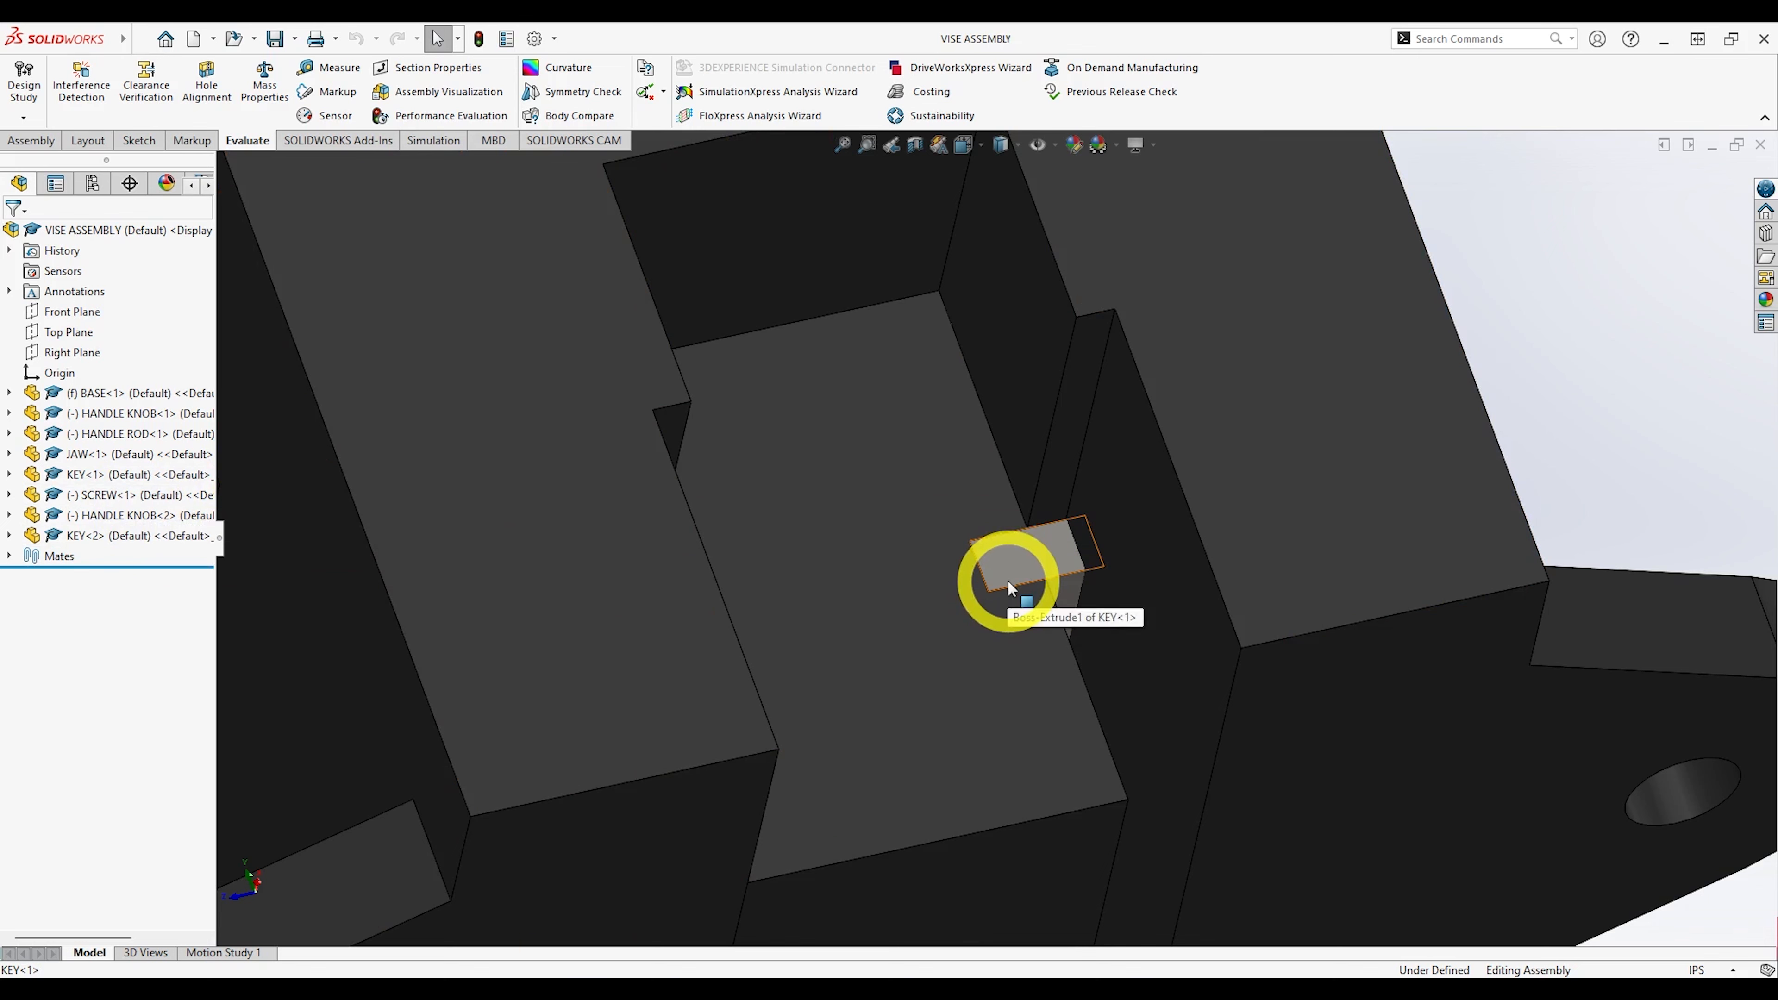
right_click(76, 479)
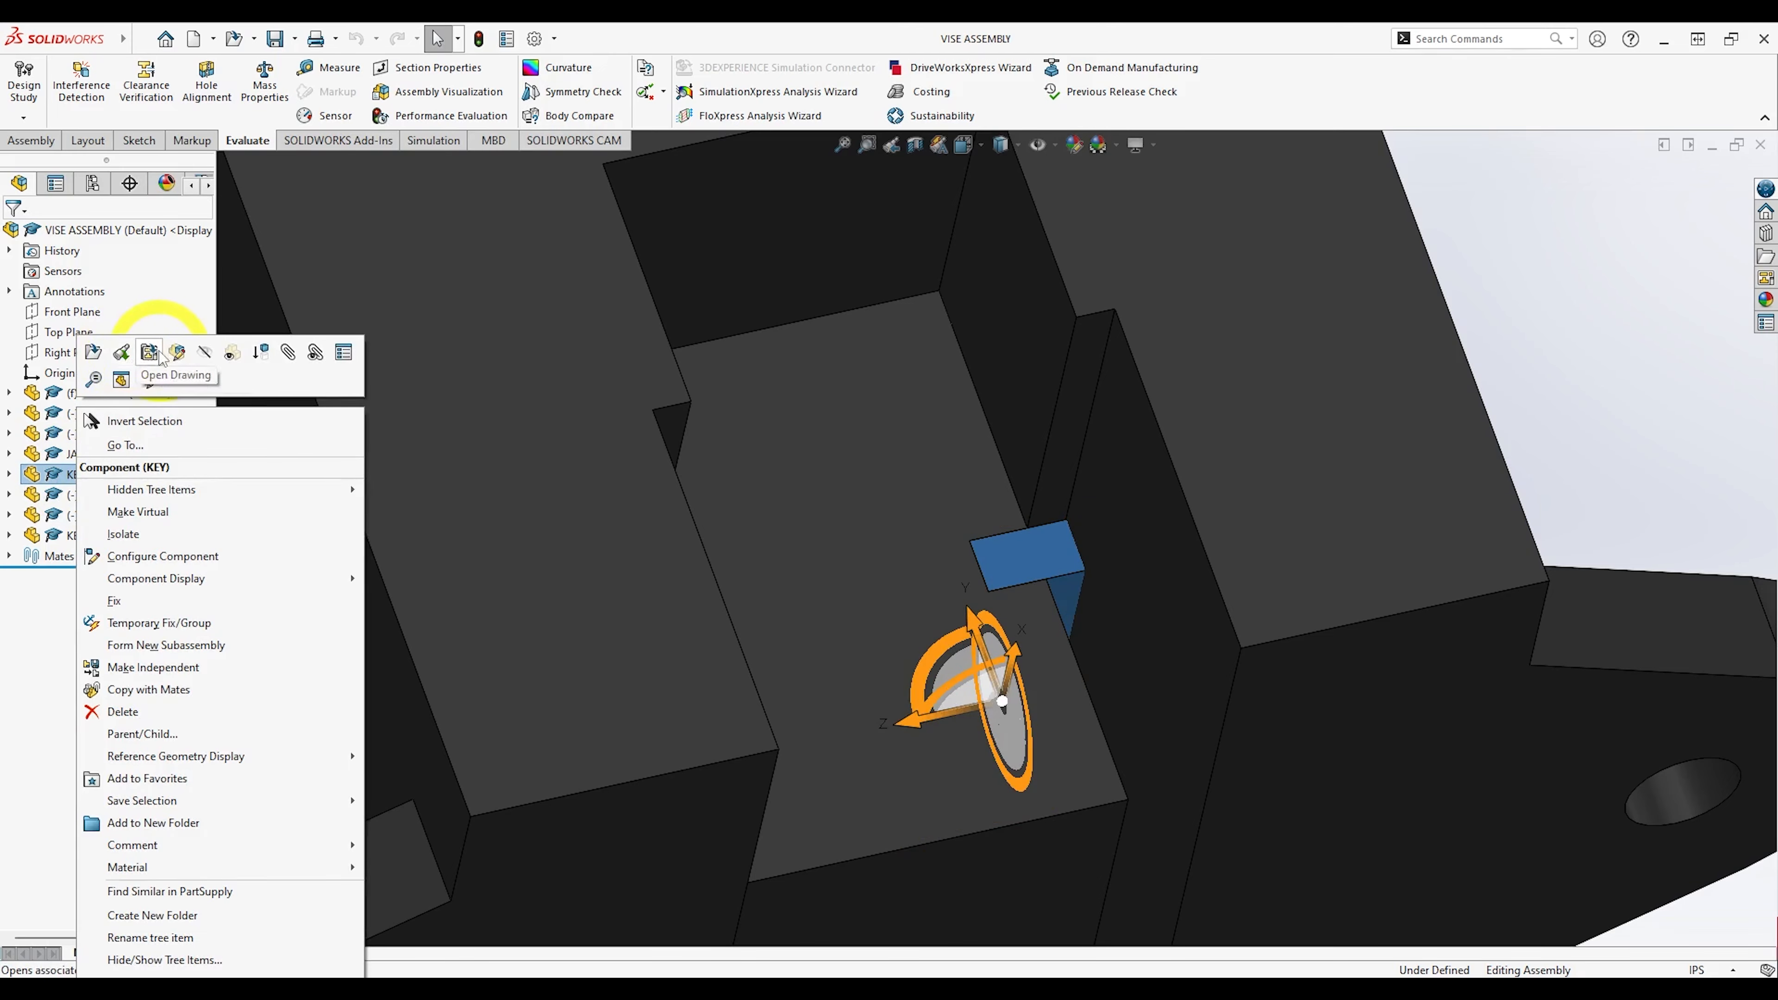
left_click(177, 353)
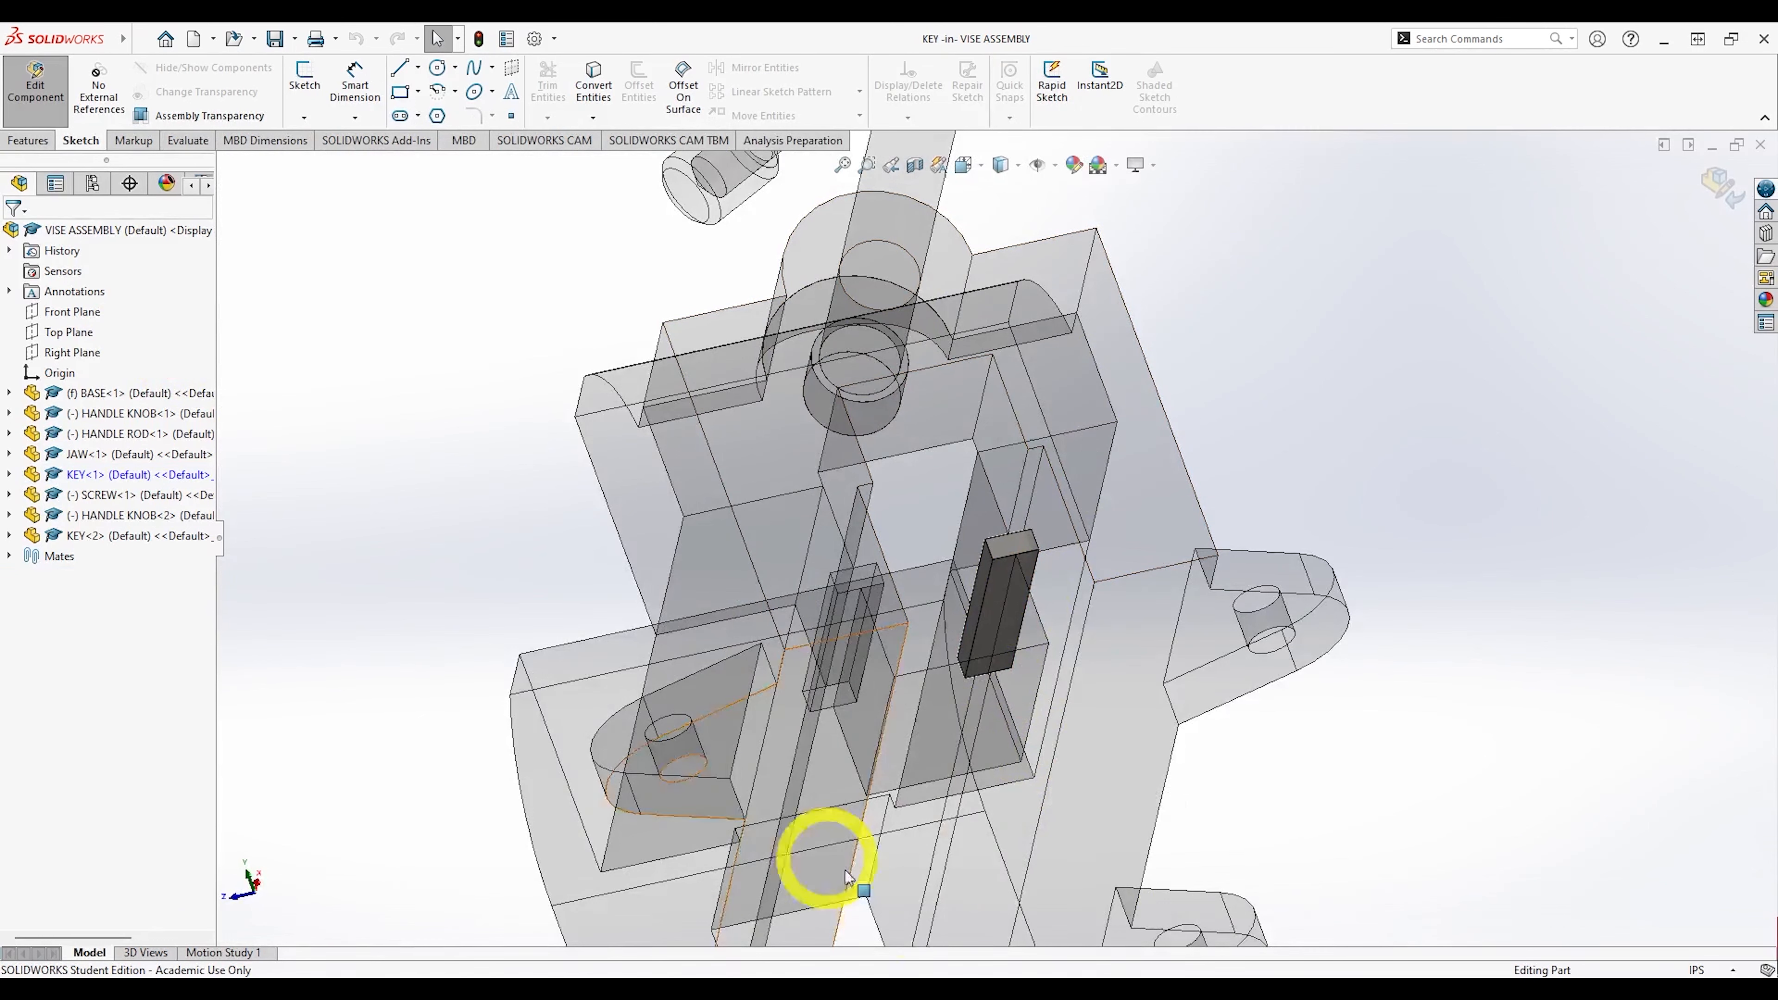
scroll(1029, 569, "down", 2)
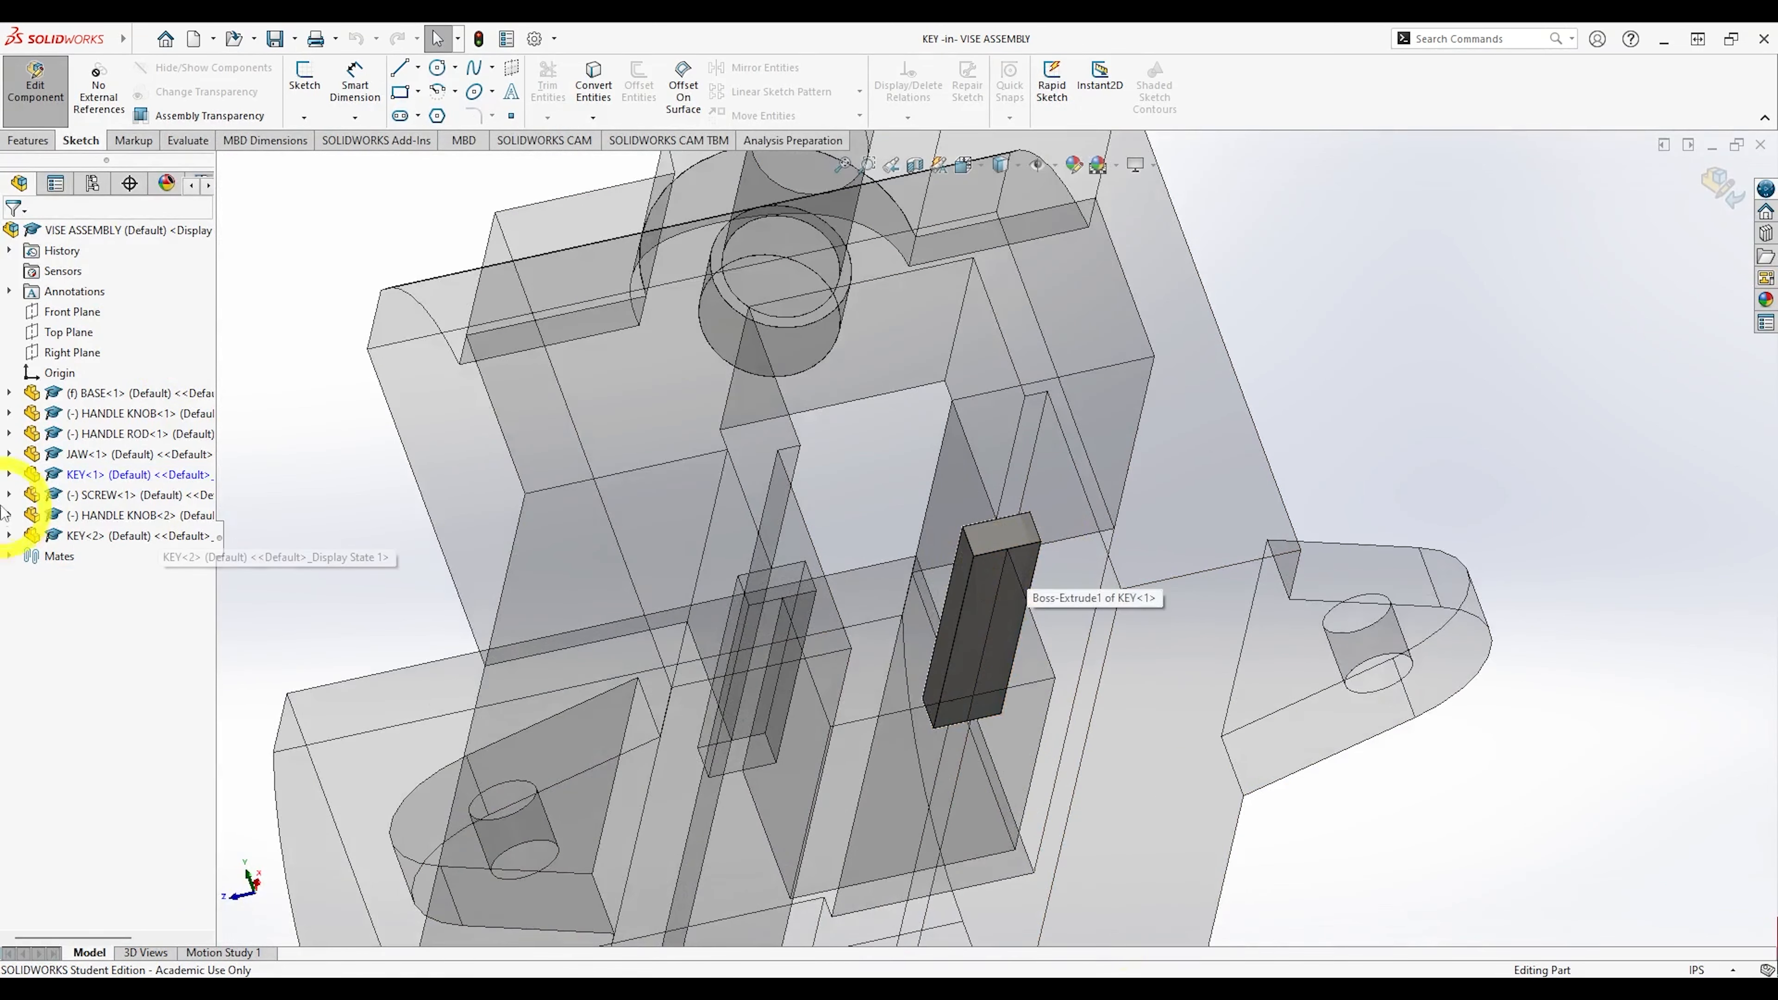
Set the depth of the key's Boss-Extrude1 to 0.625 in and return to the assembly.
left_click(9, 474)
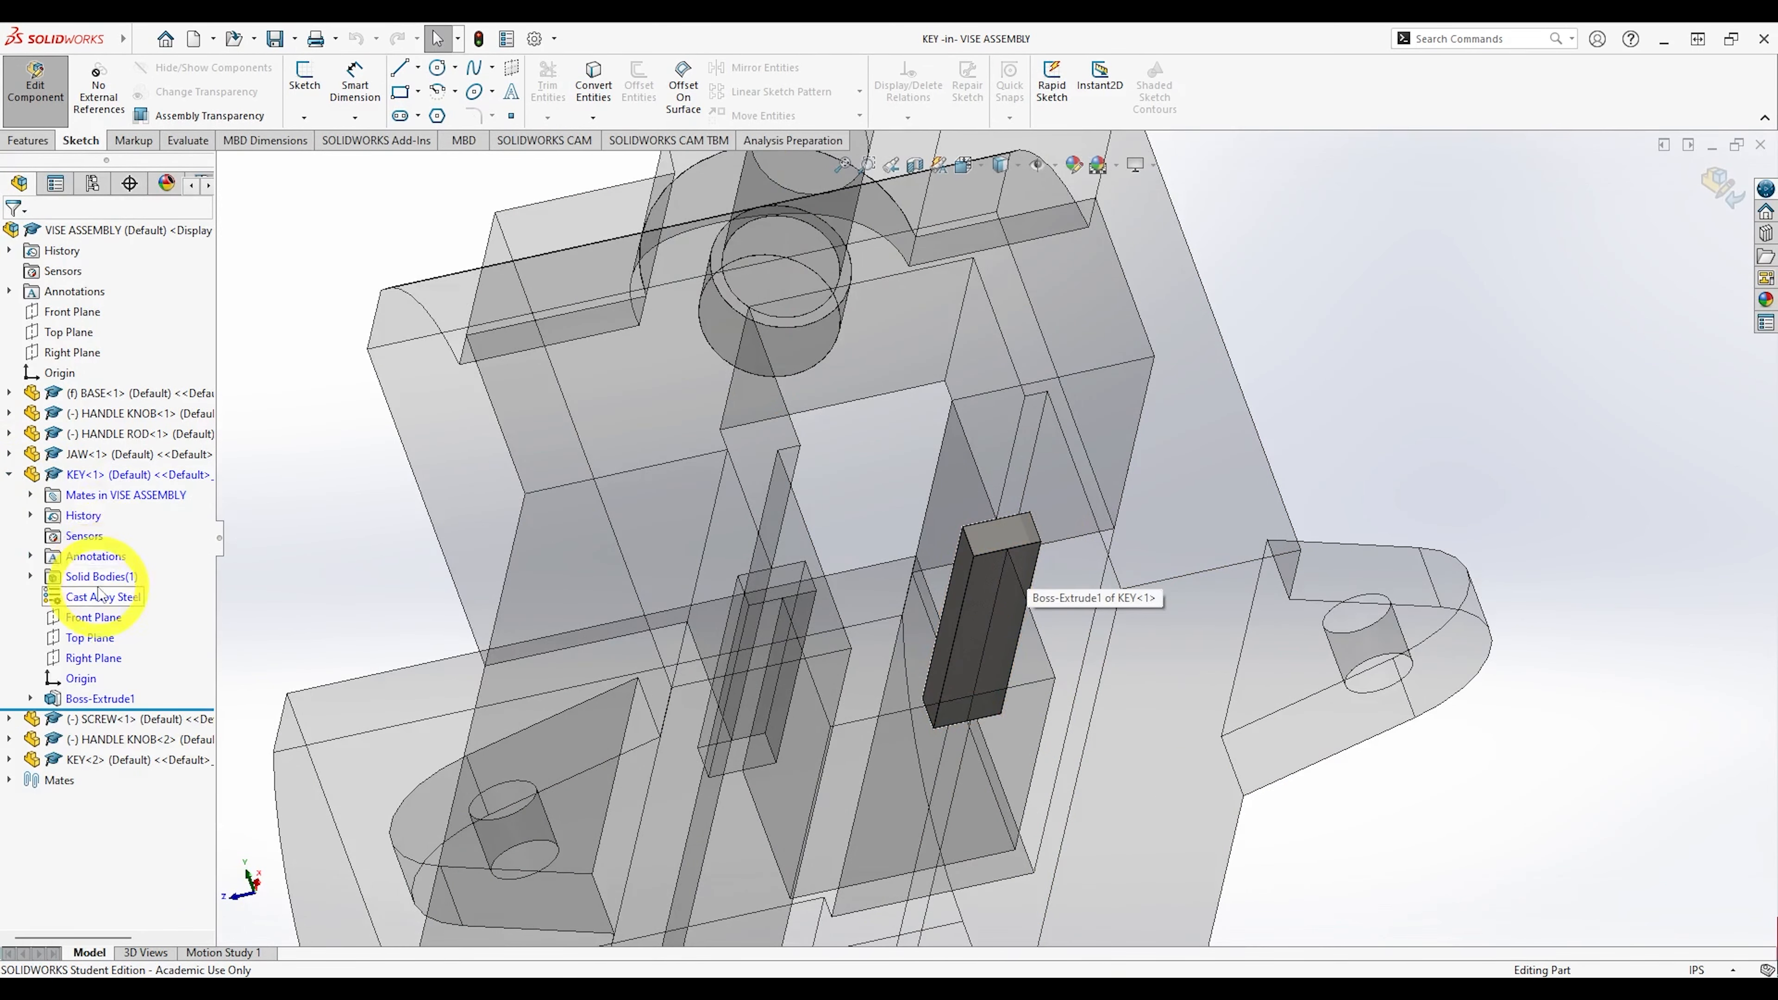
left_click(73, 701)
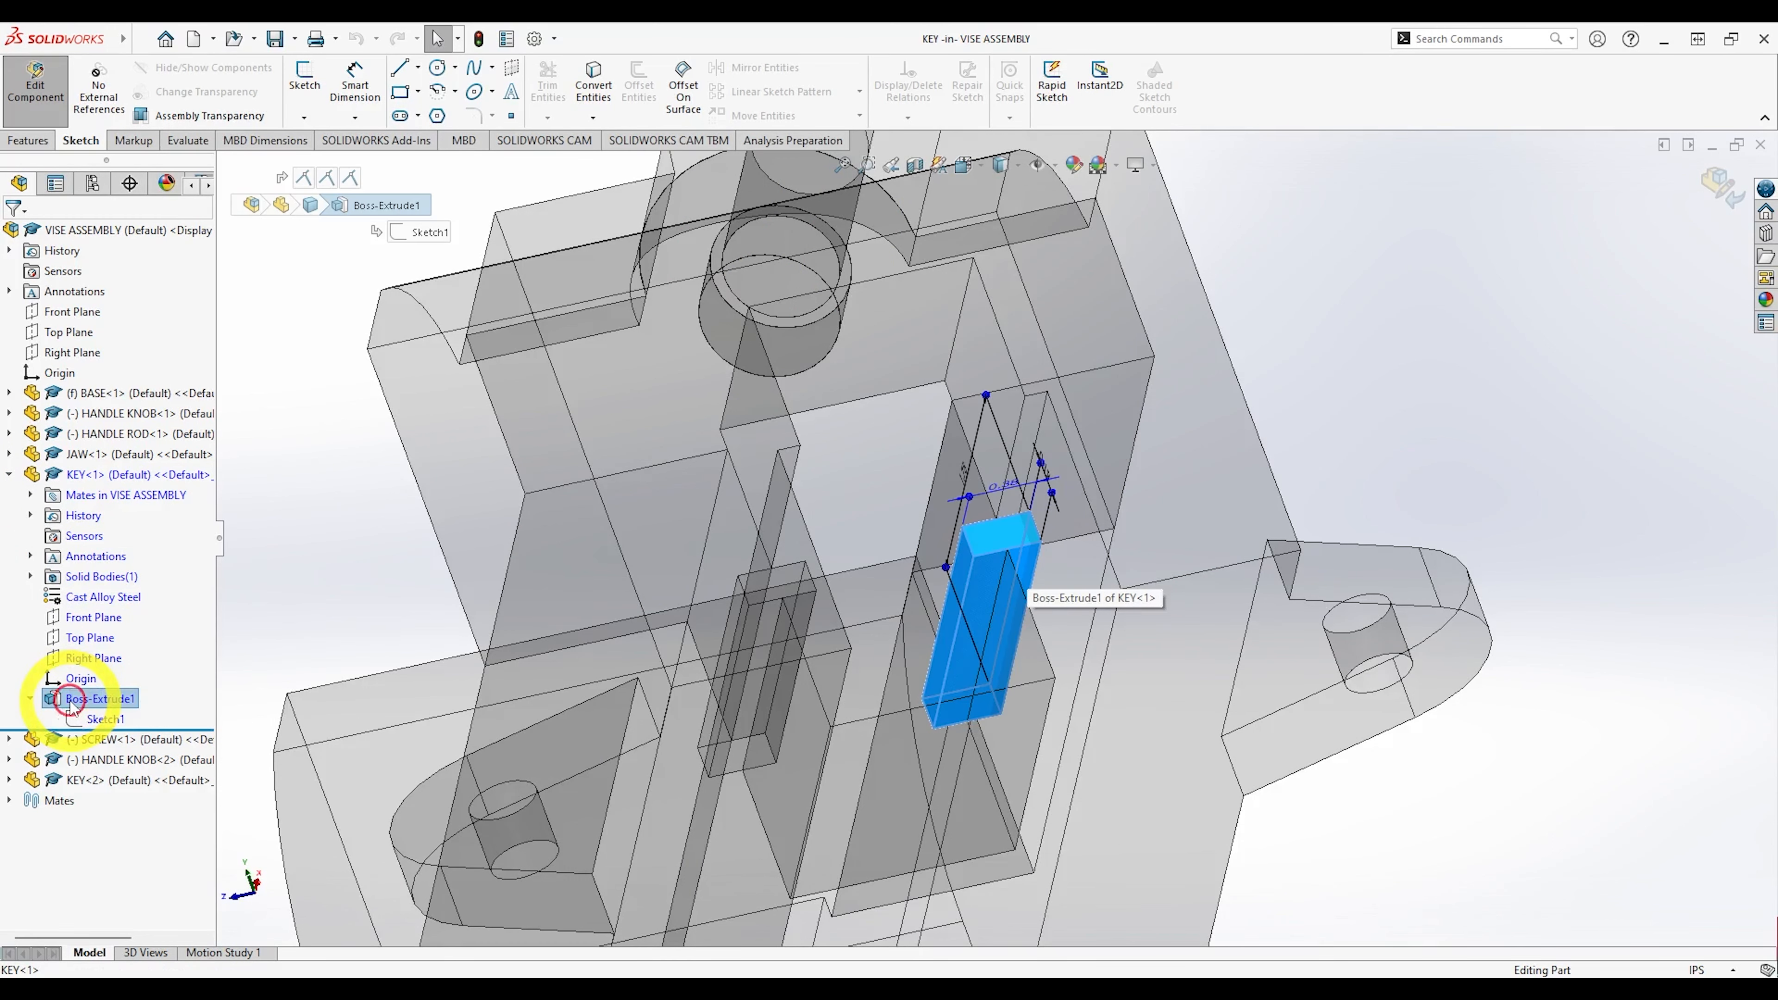
right_click(103, 699)
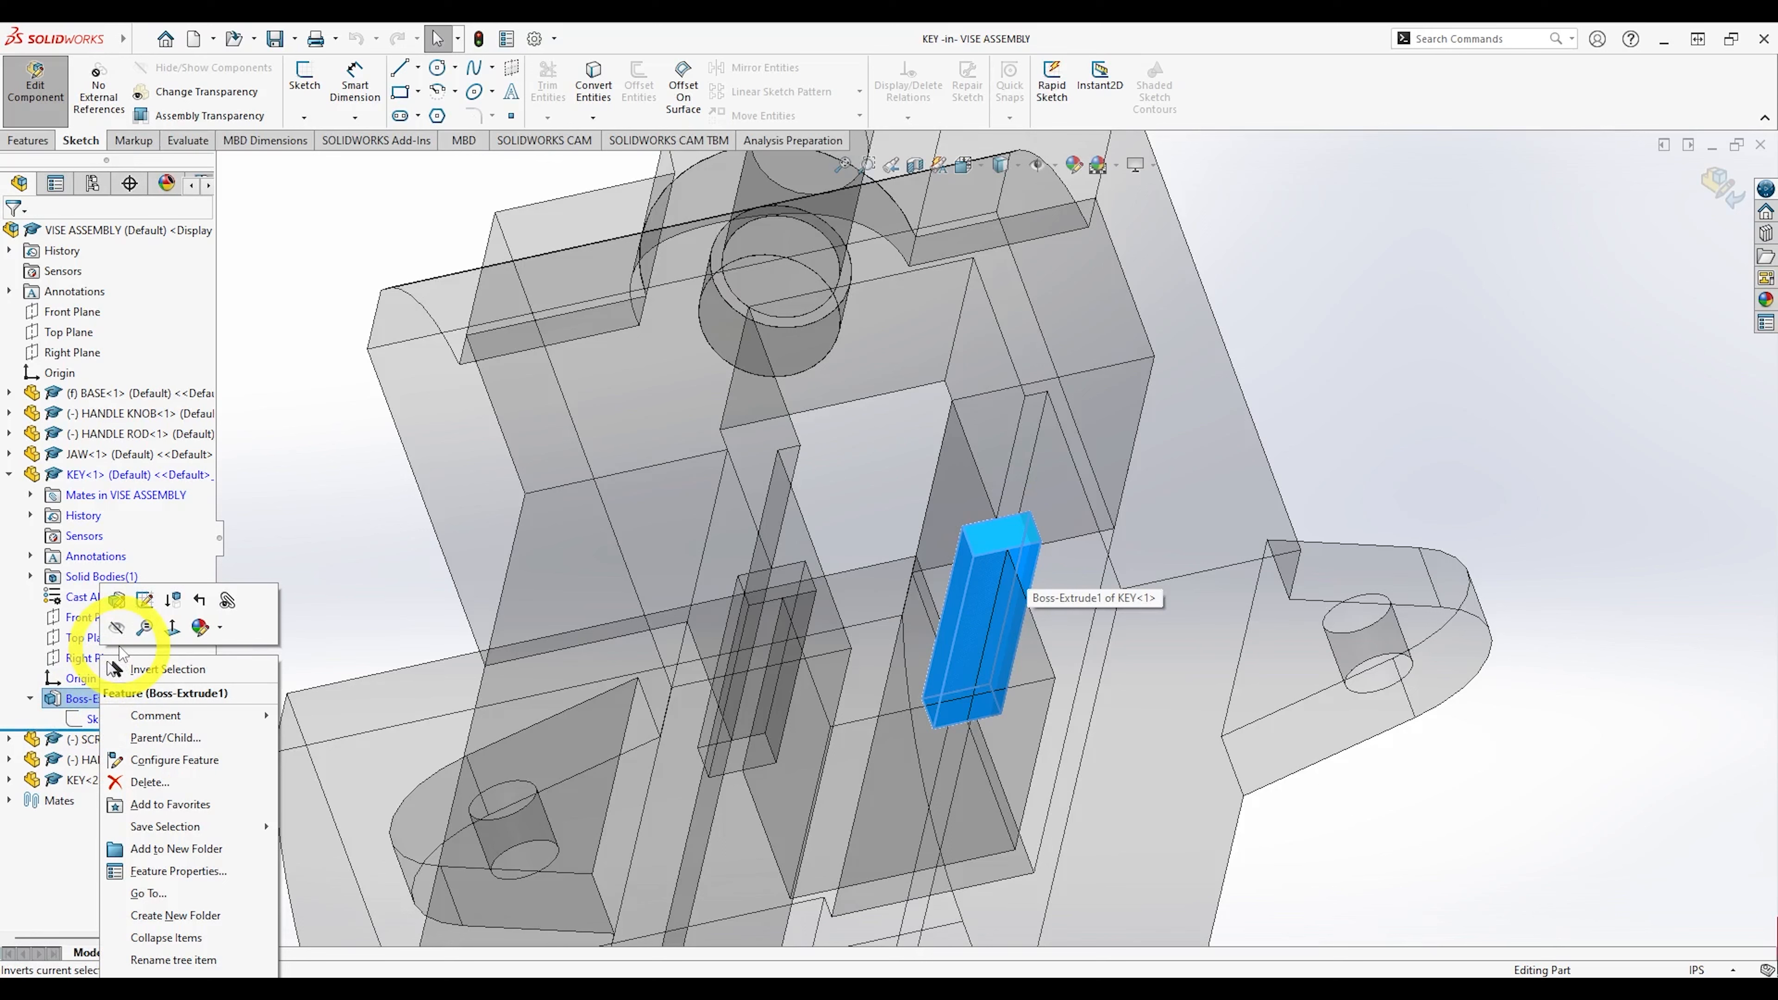
left_click(118, 602)
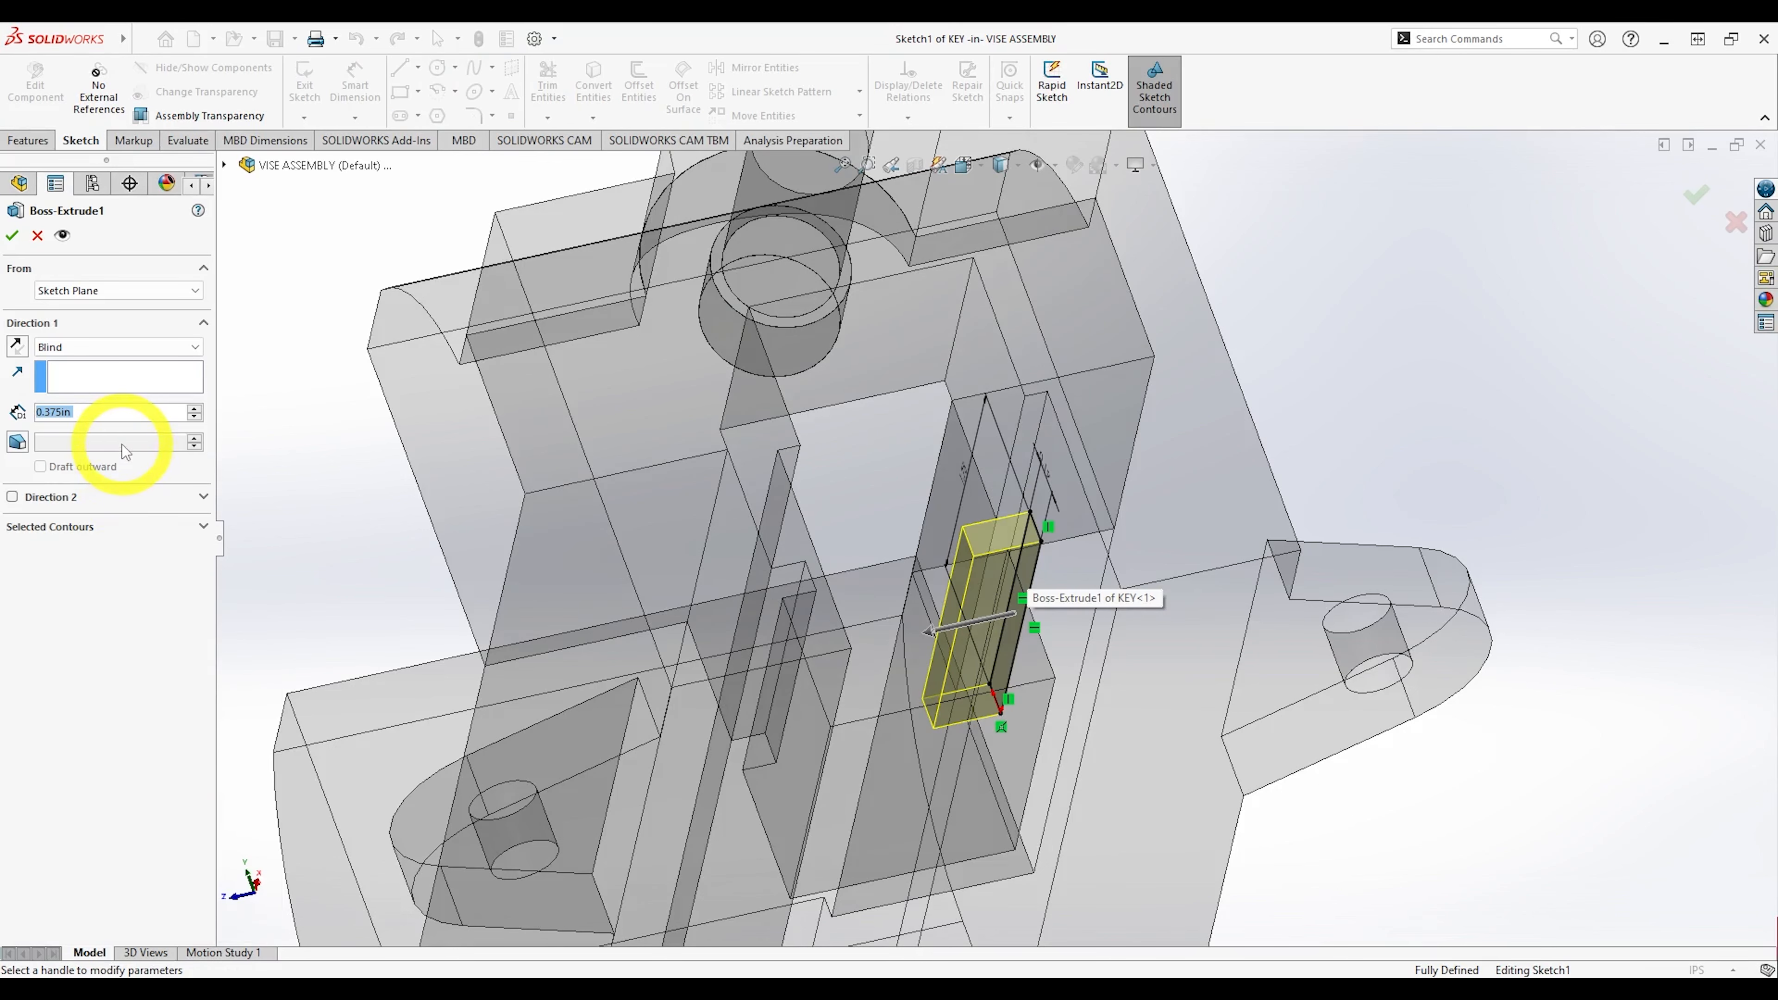
type(".625")
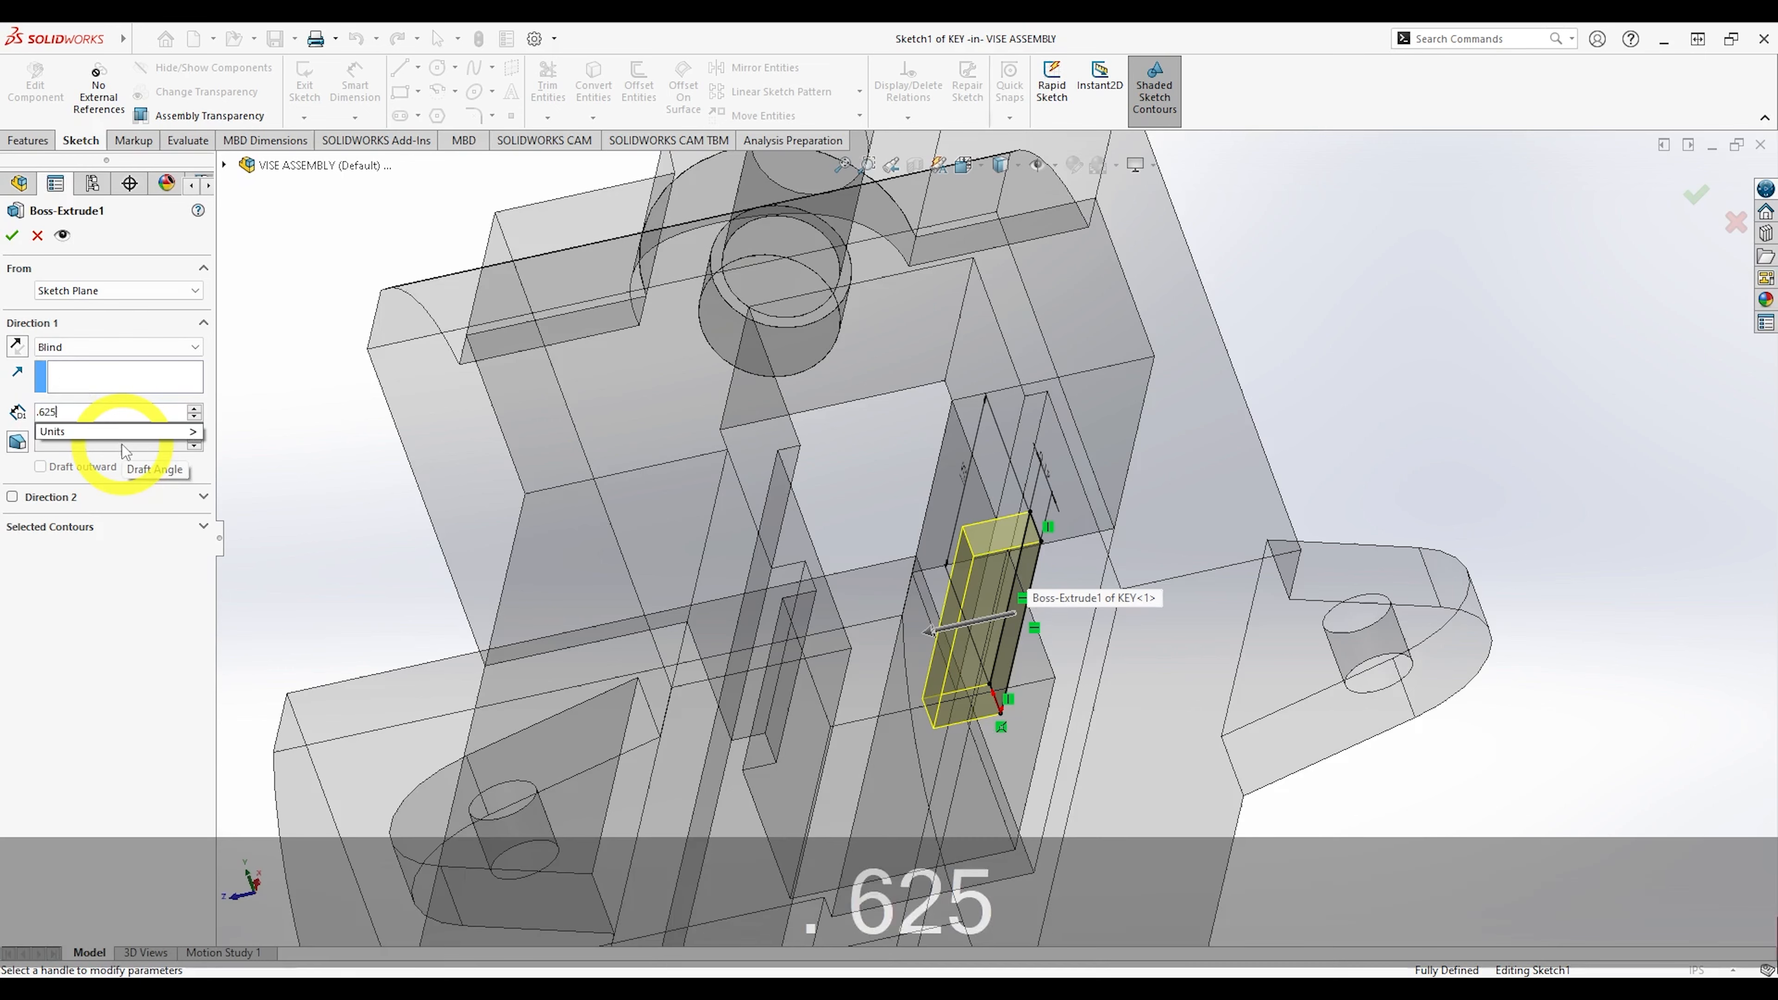
key("Return")
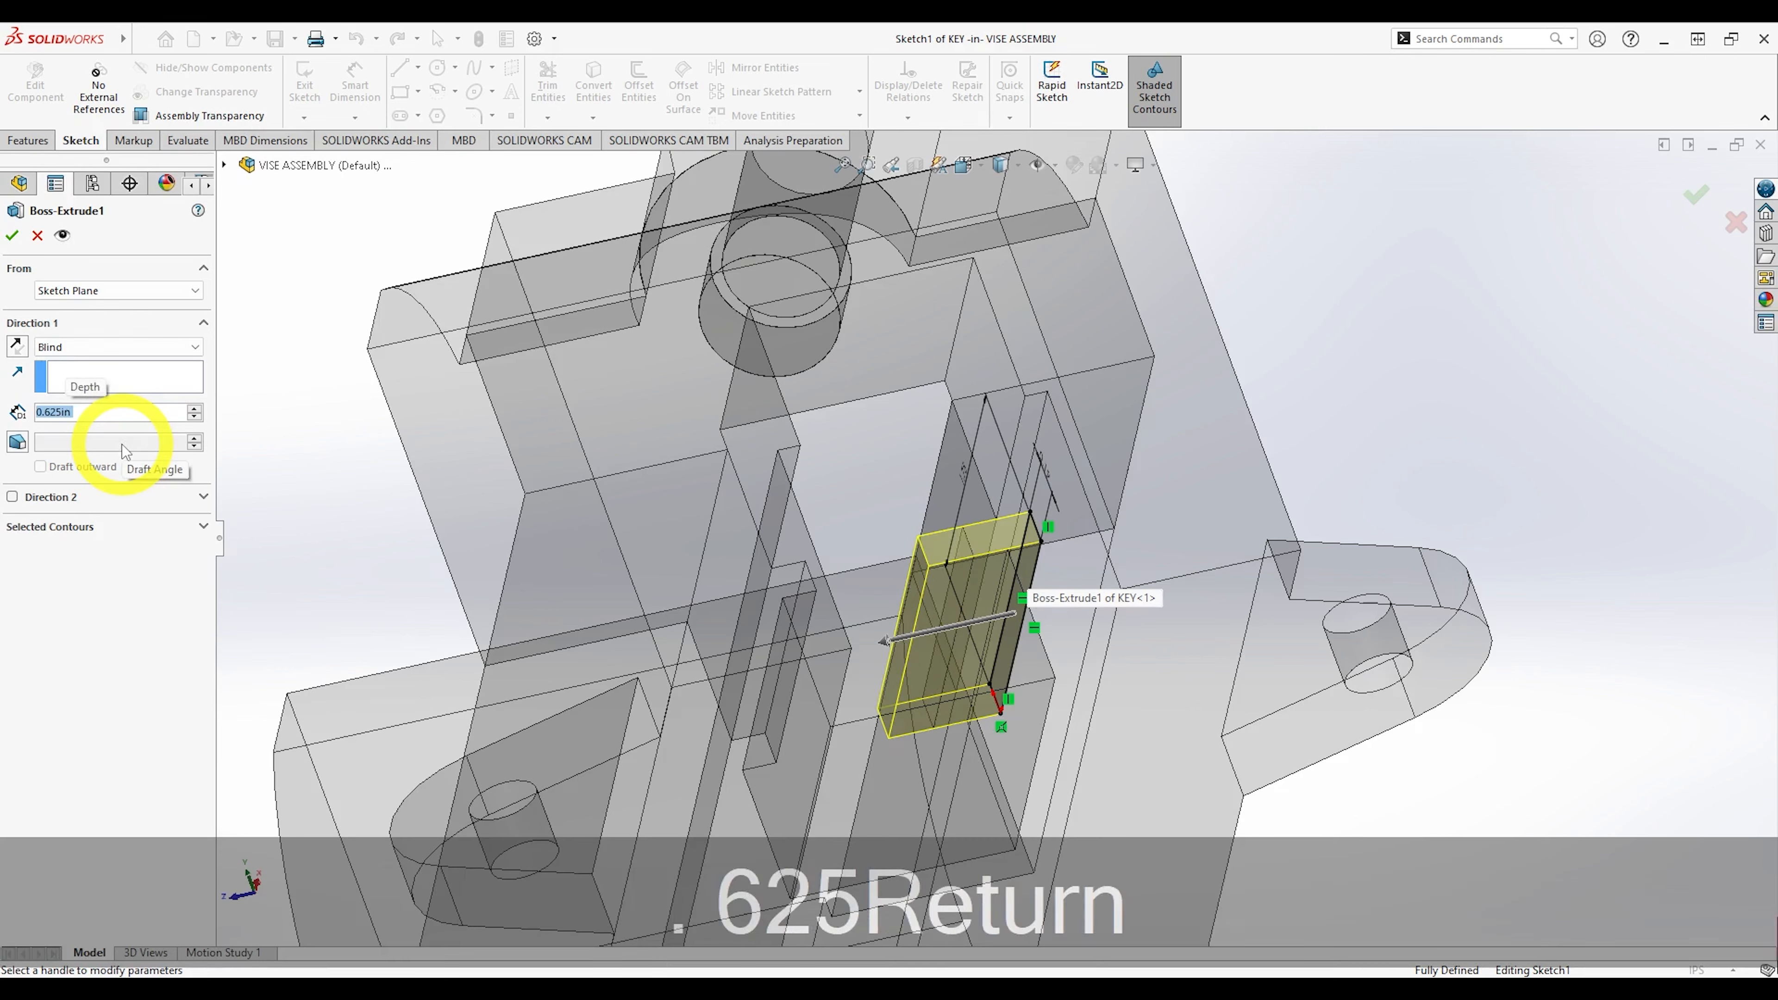
left_click(12, 235)
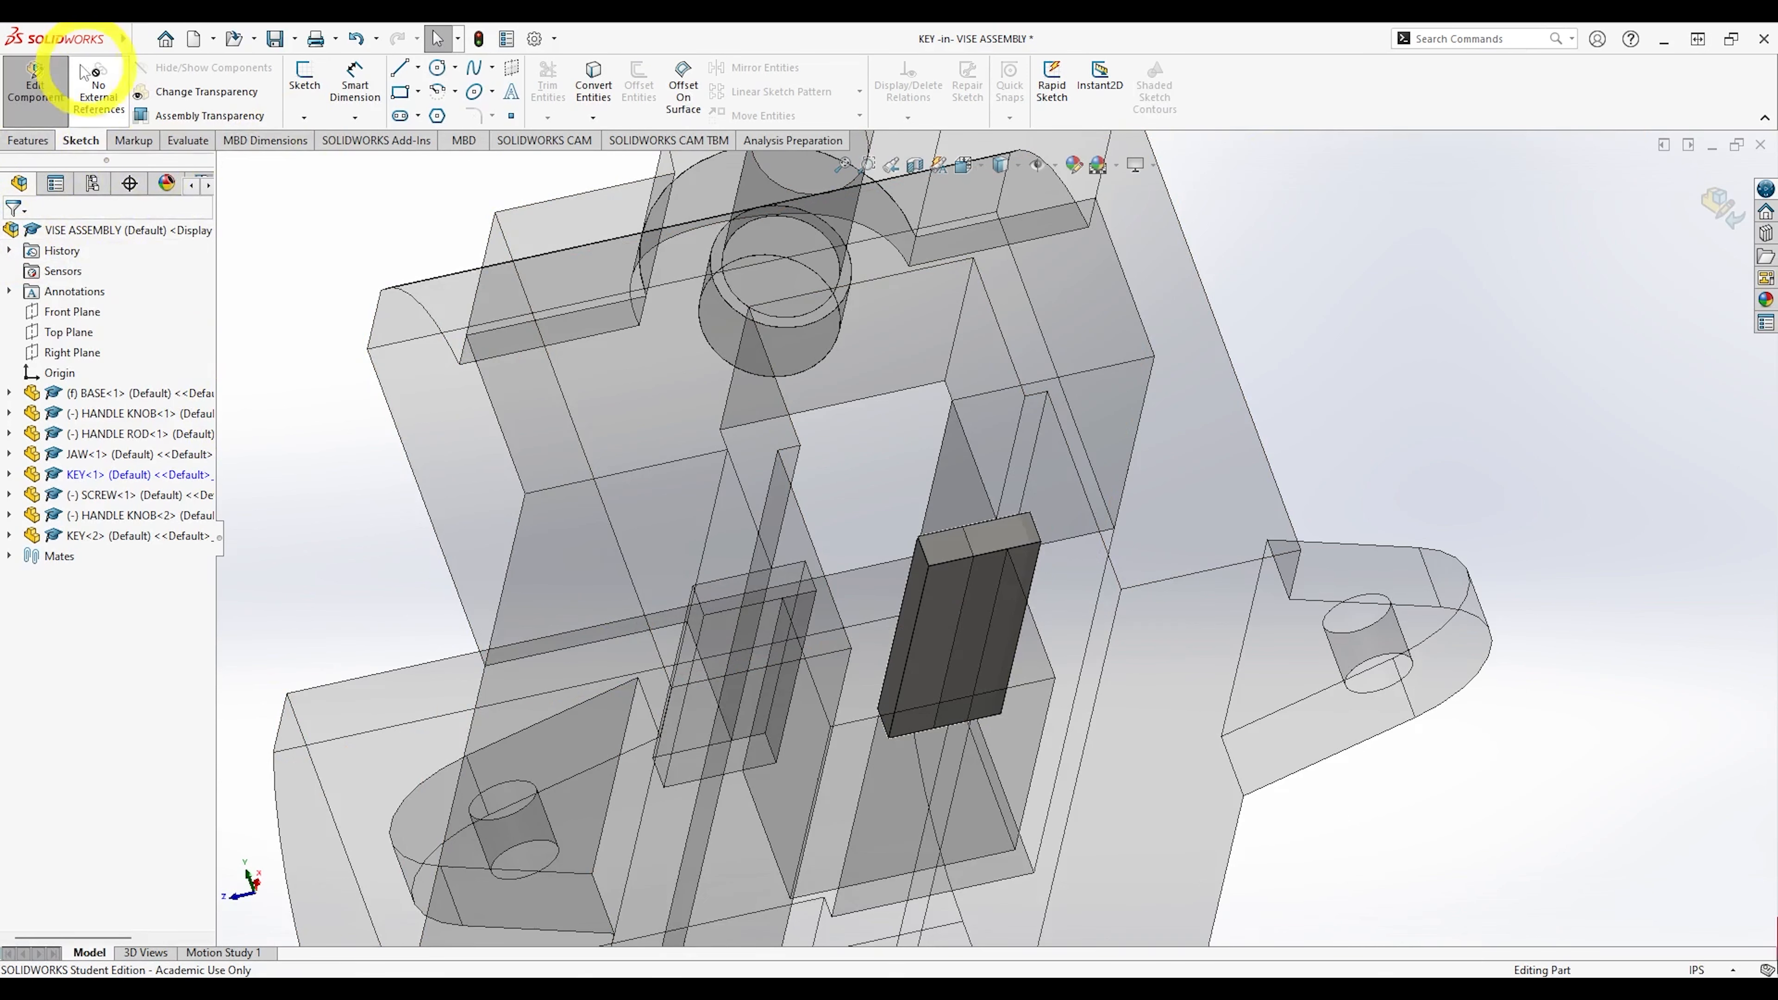
left_click(1705, 219)
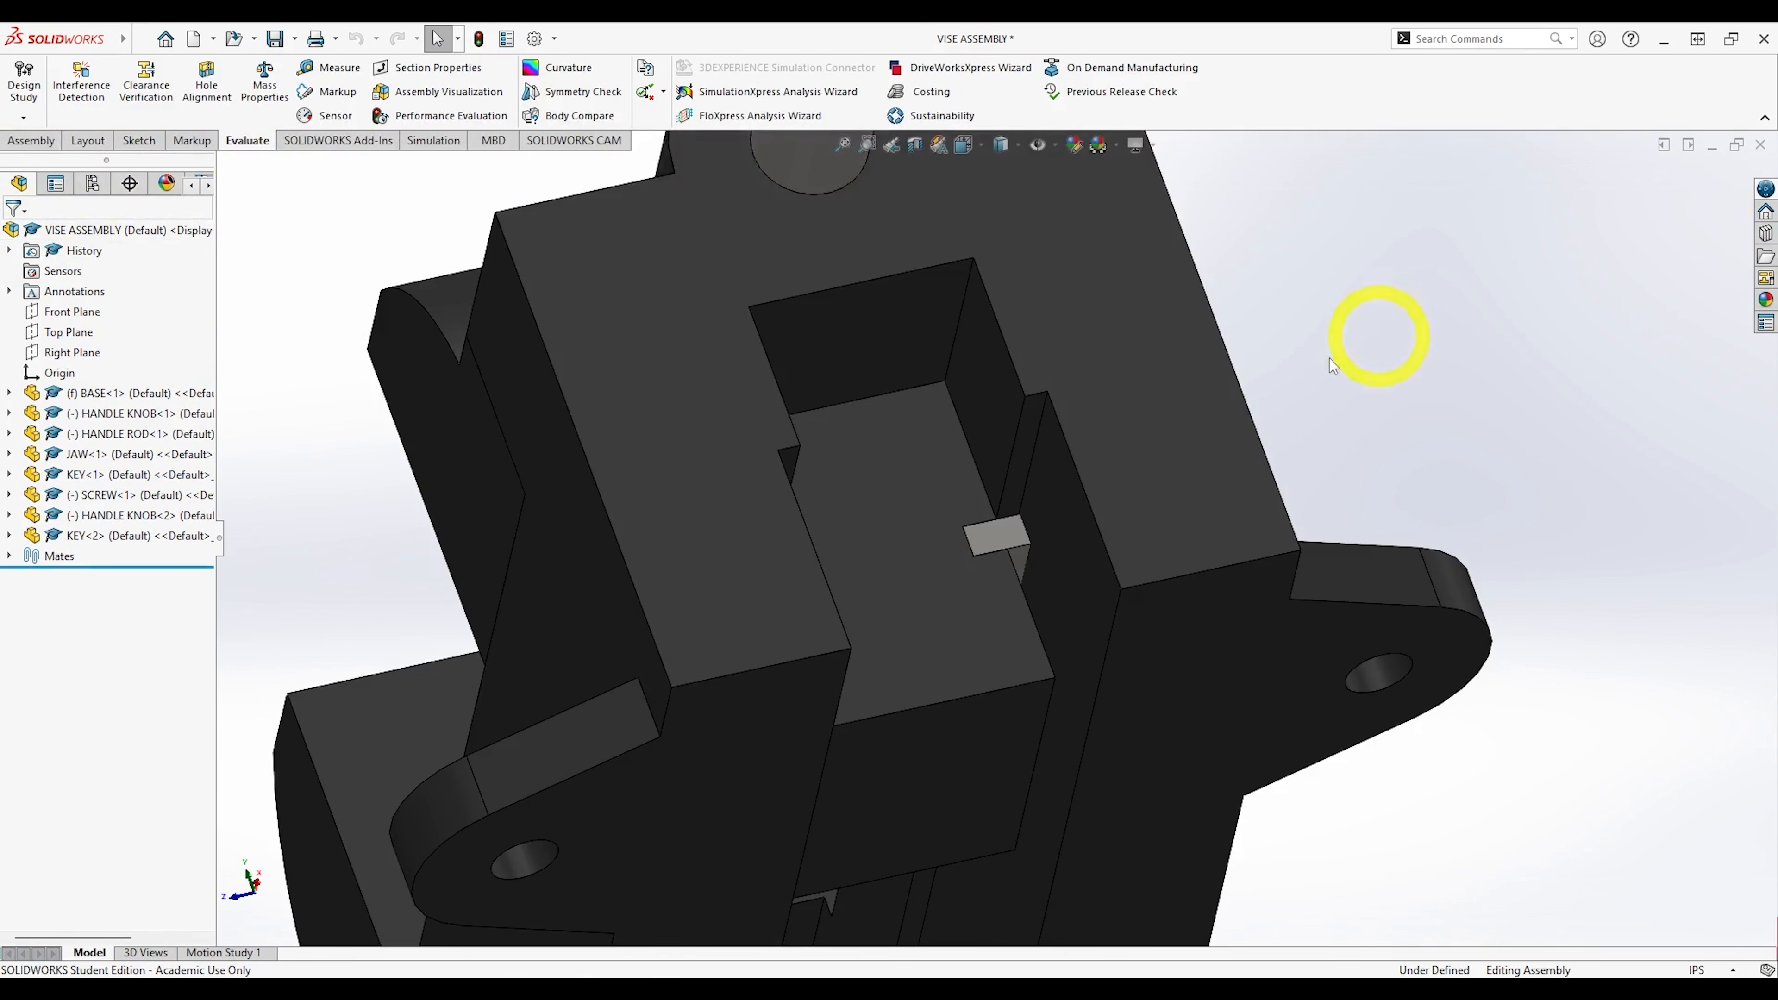
Rebuild the assembly and check how the lengthened key sits between the jaw and the base.
left_click(1002, 537)
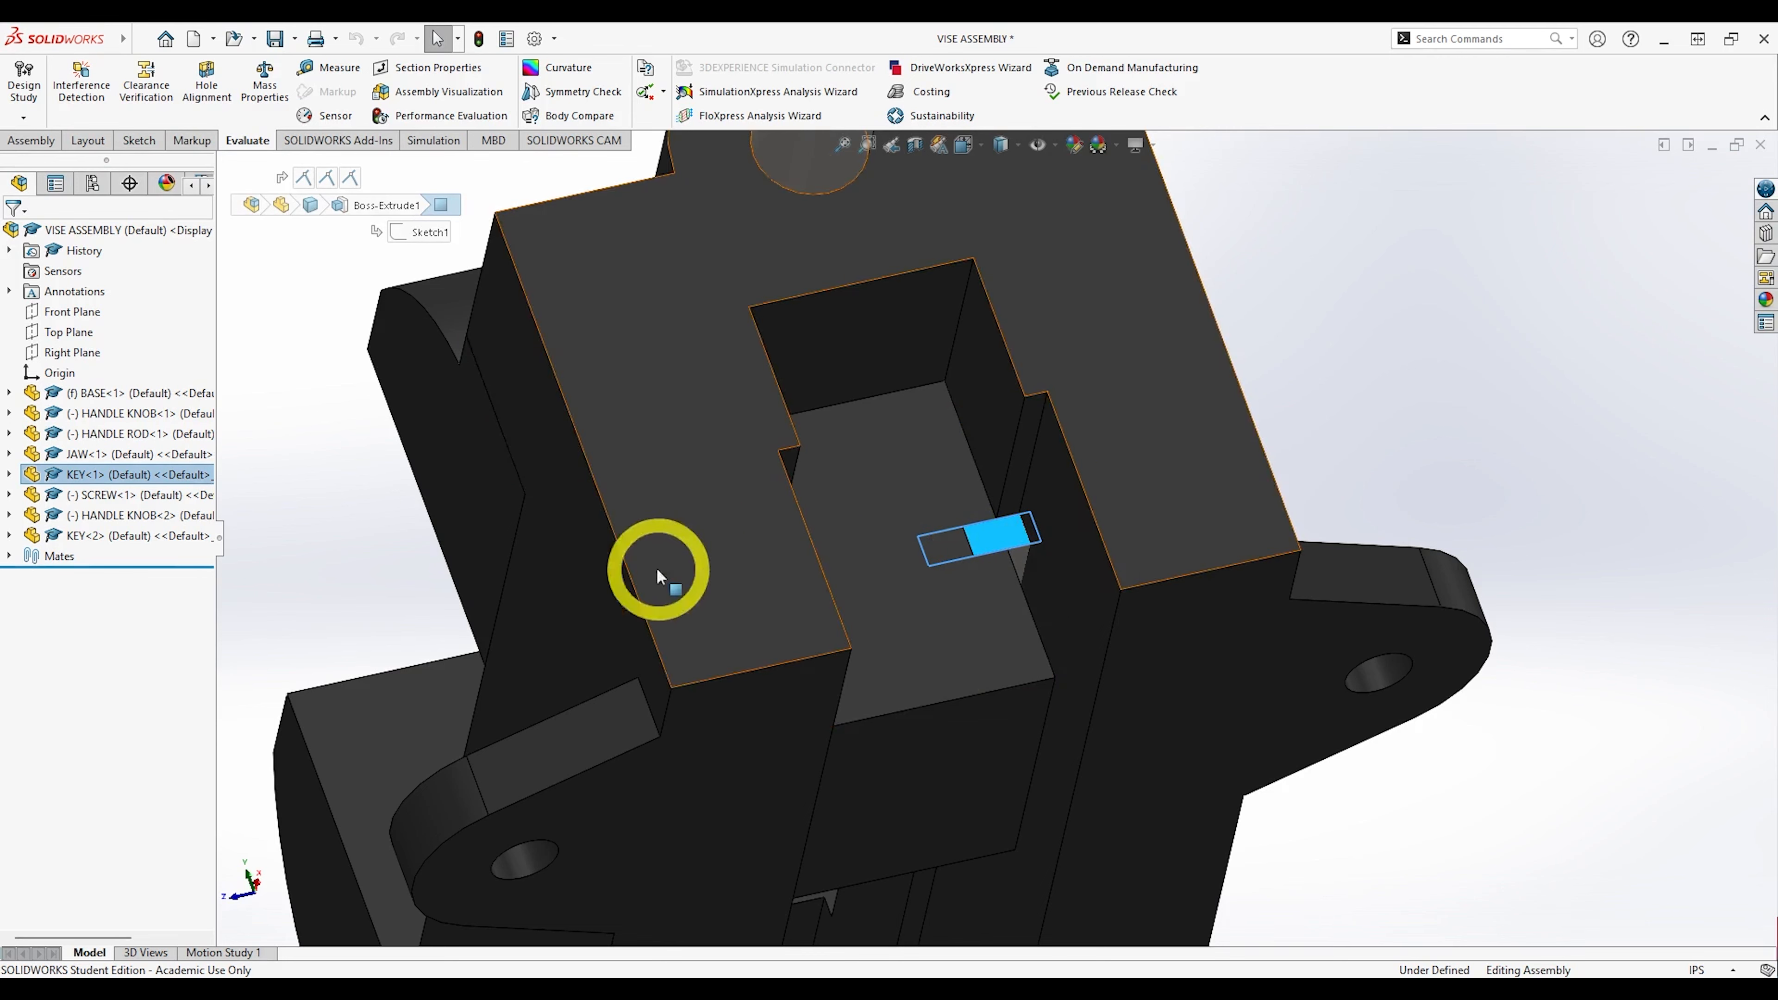
left_click(1322, 378)
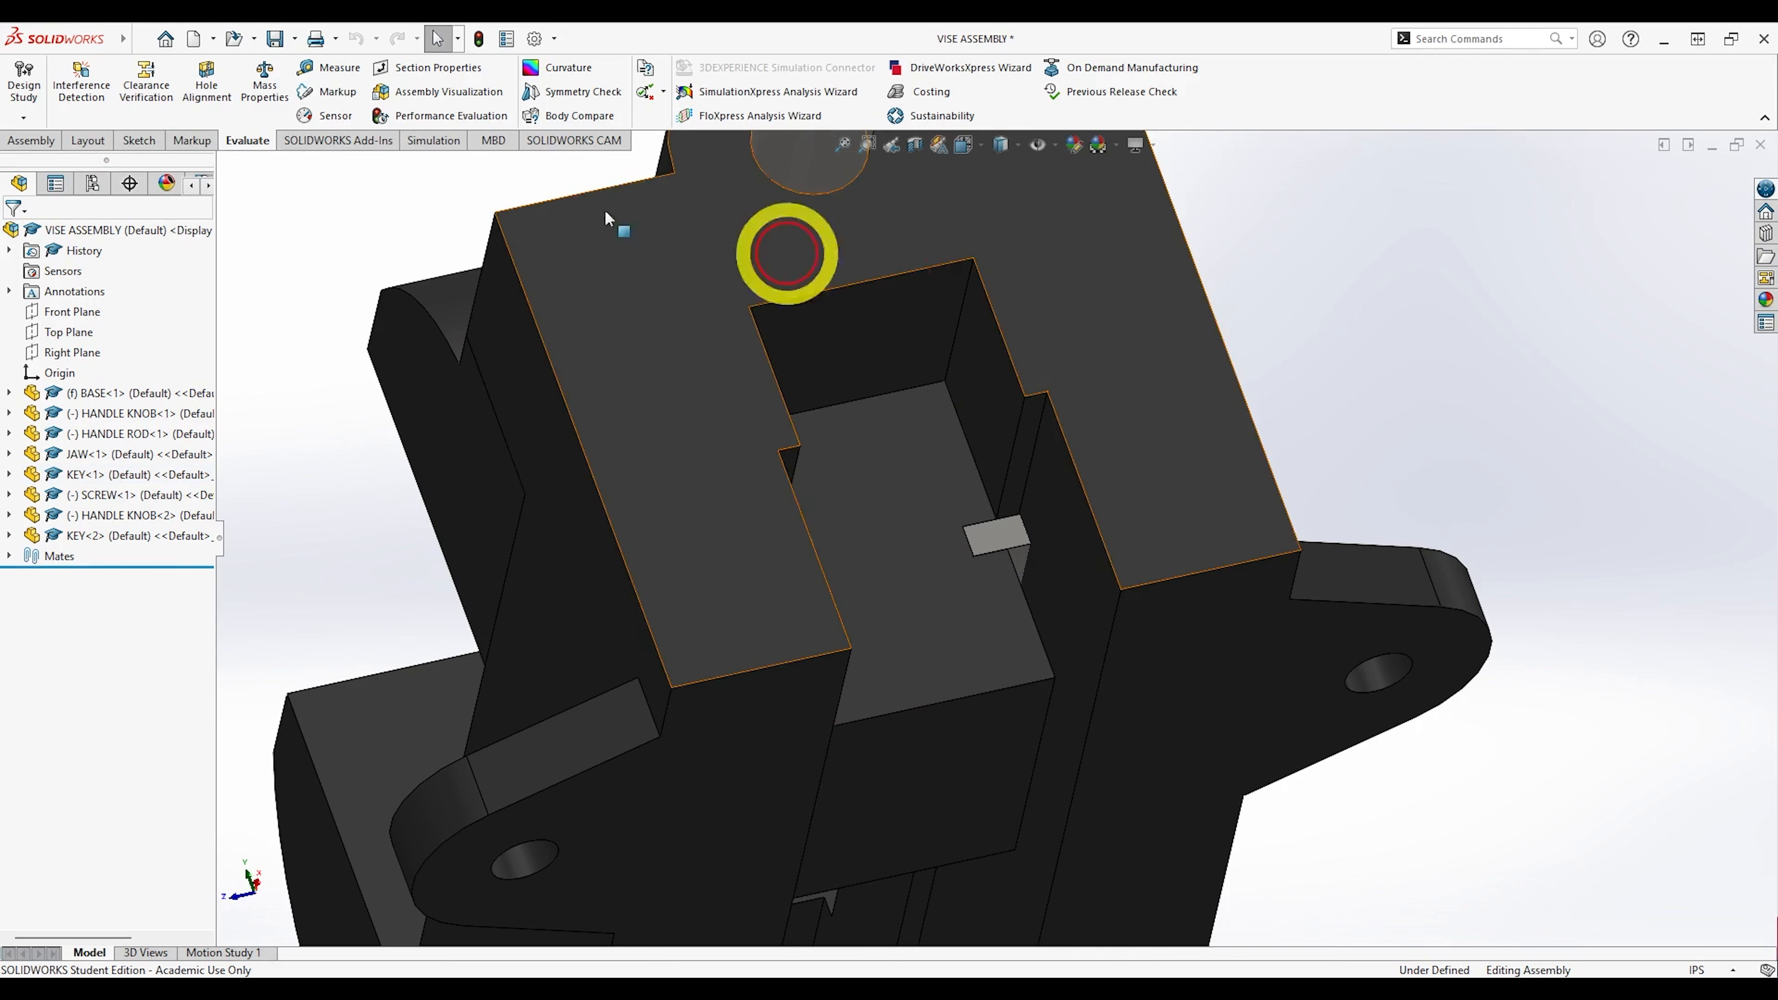
left_click(480, 39)
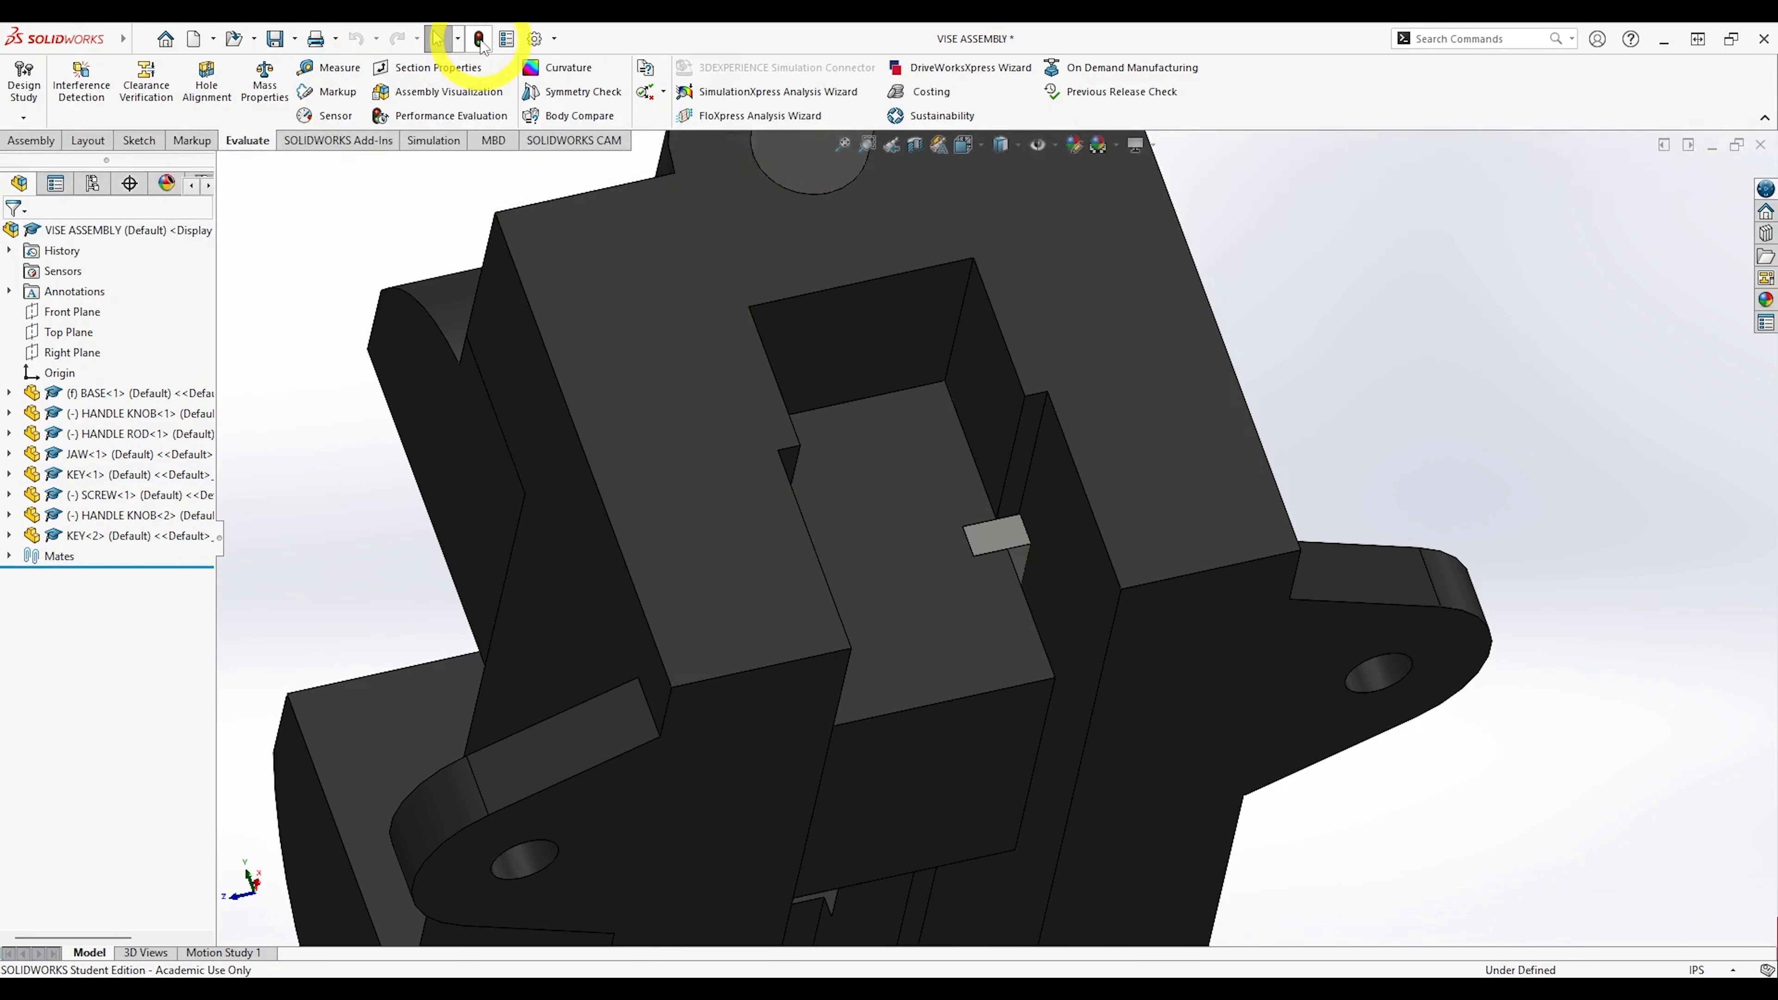
left_click(989, 541)
left_click(31, 140)
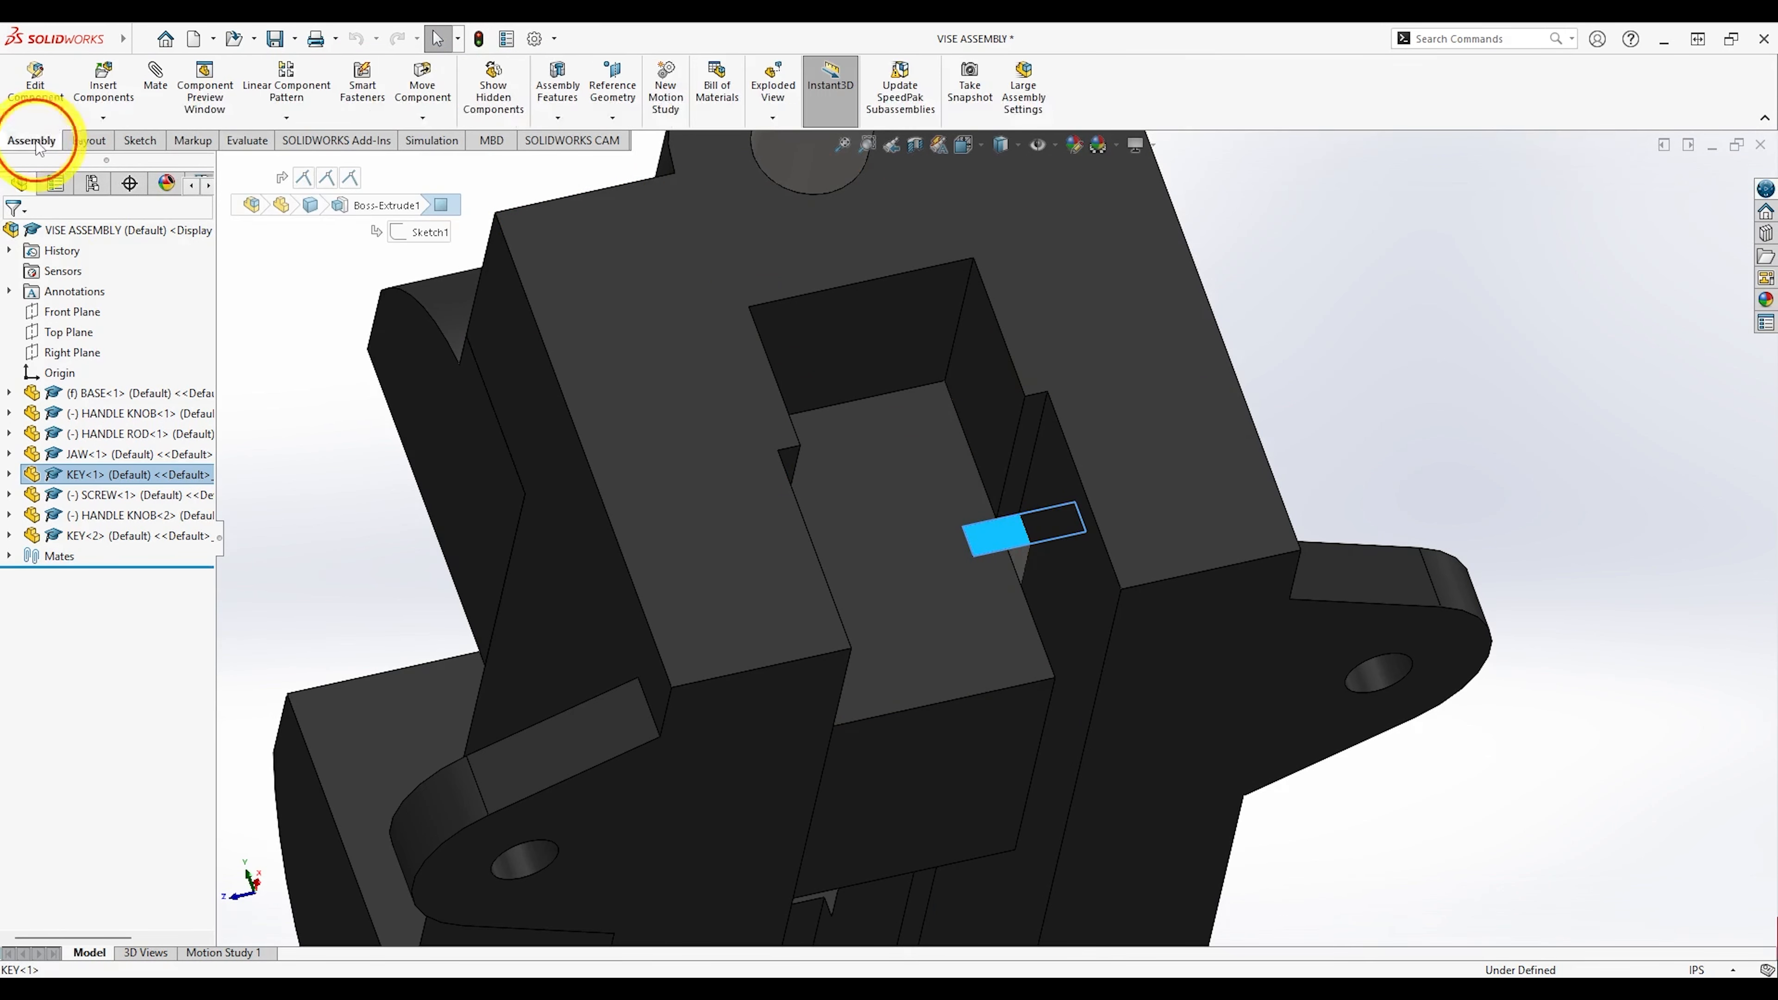
left_click(1289, 505)
Edit the JAW component in the assembly context and open Sketch1 of its Boss-Extrude1 for editing.
middle_click_drag(1289, 506, 961, 604)
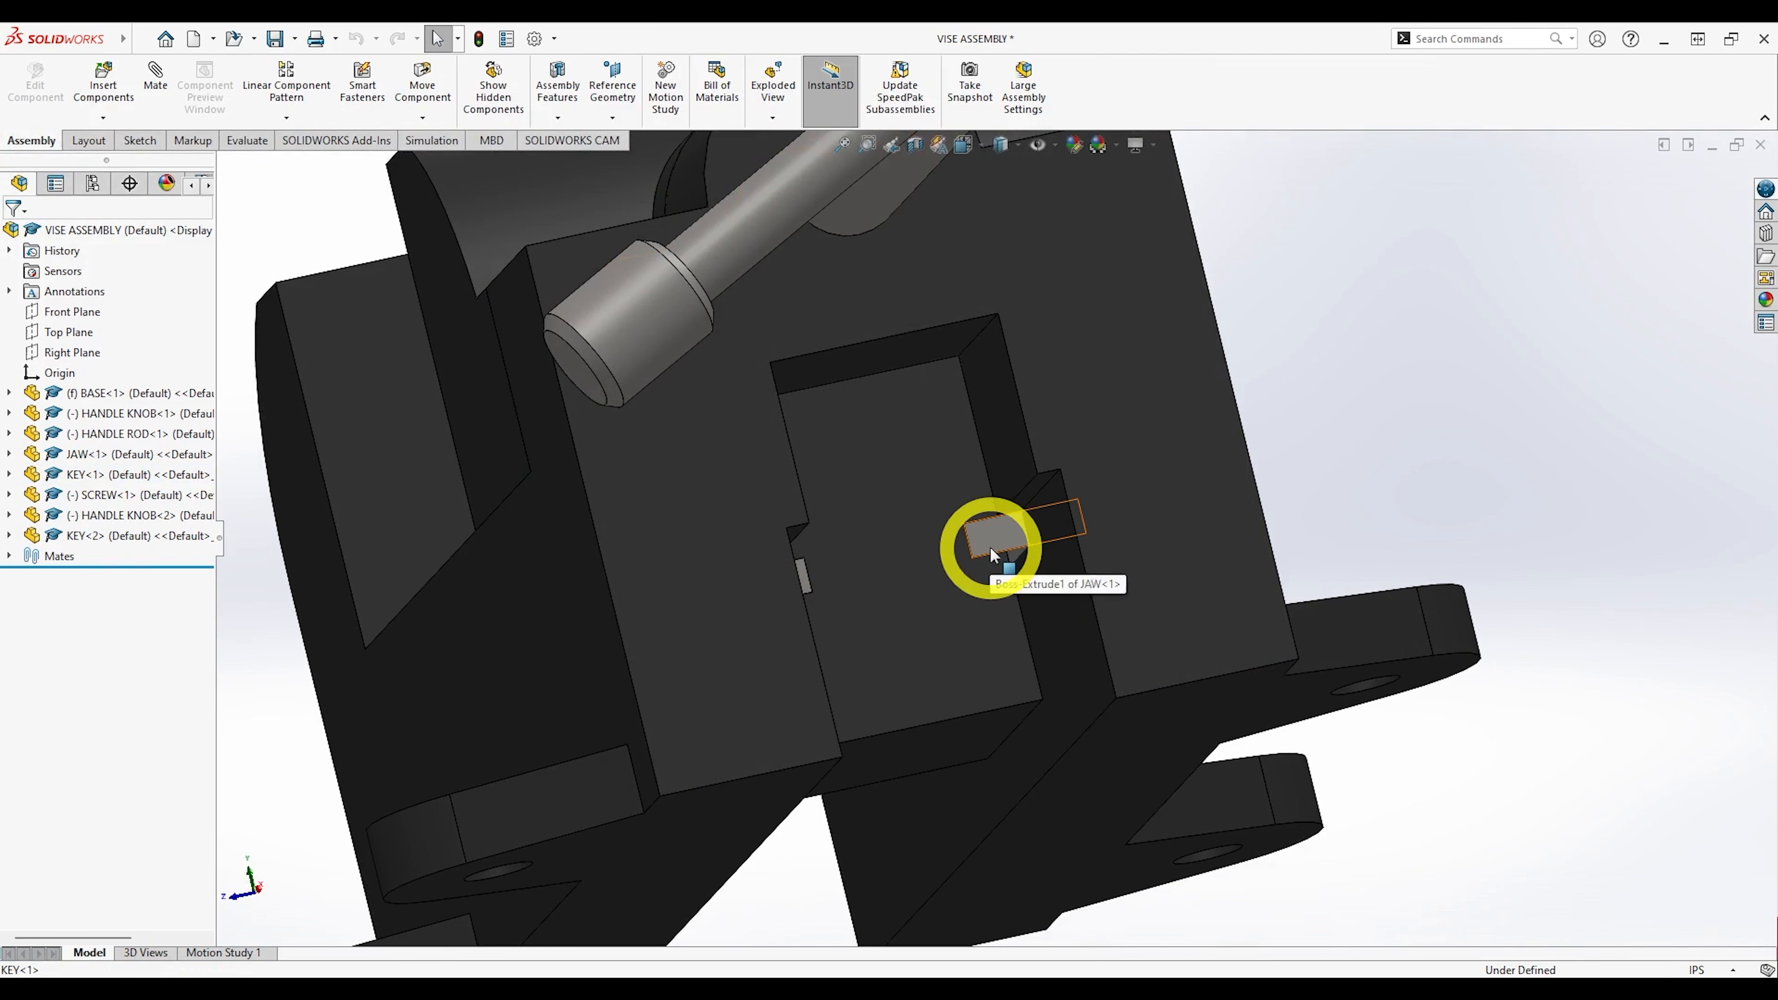
left_click(9, 454)
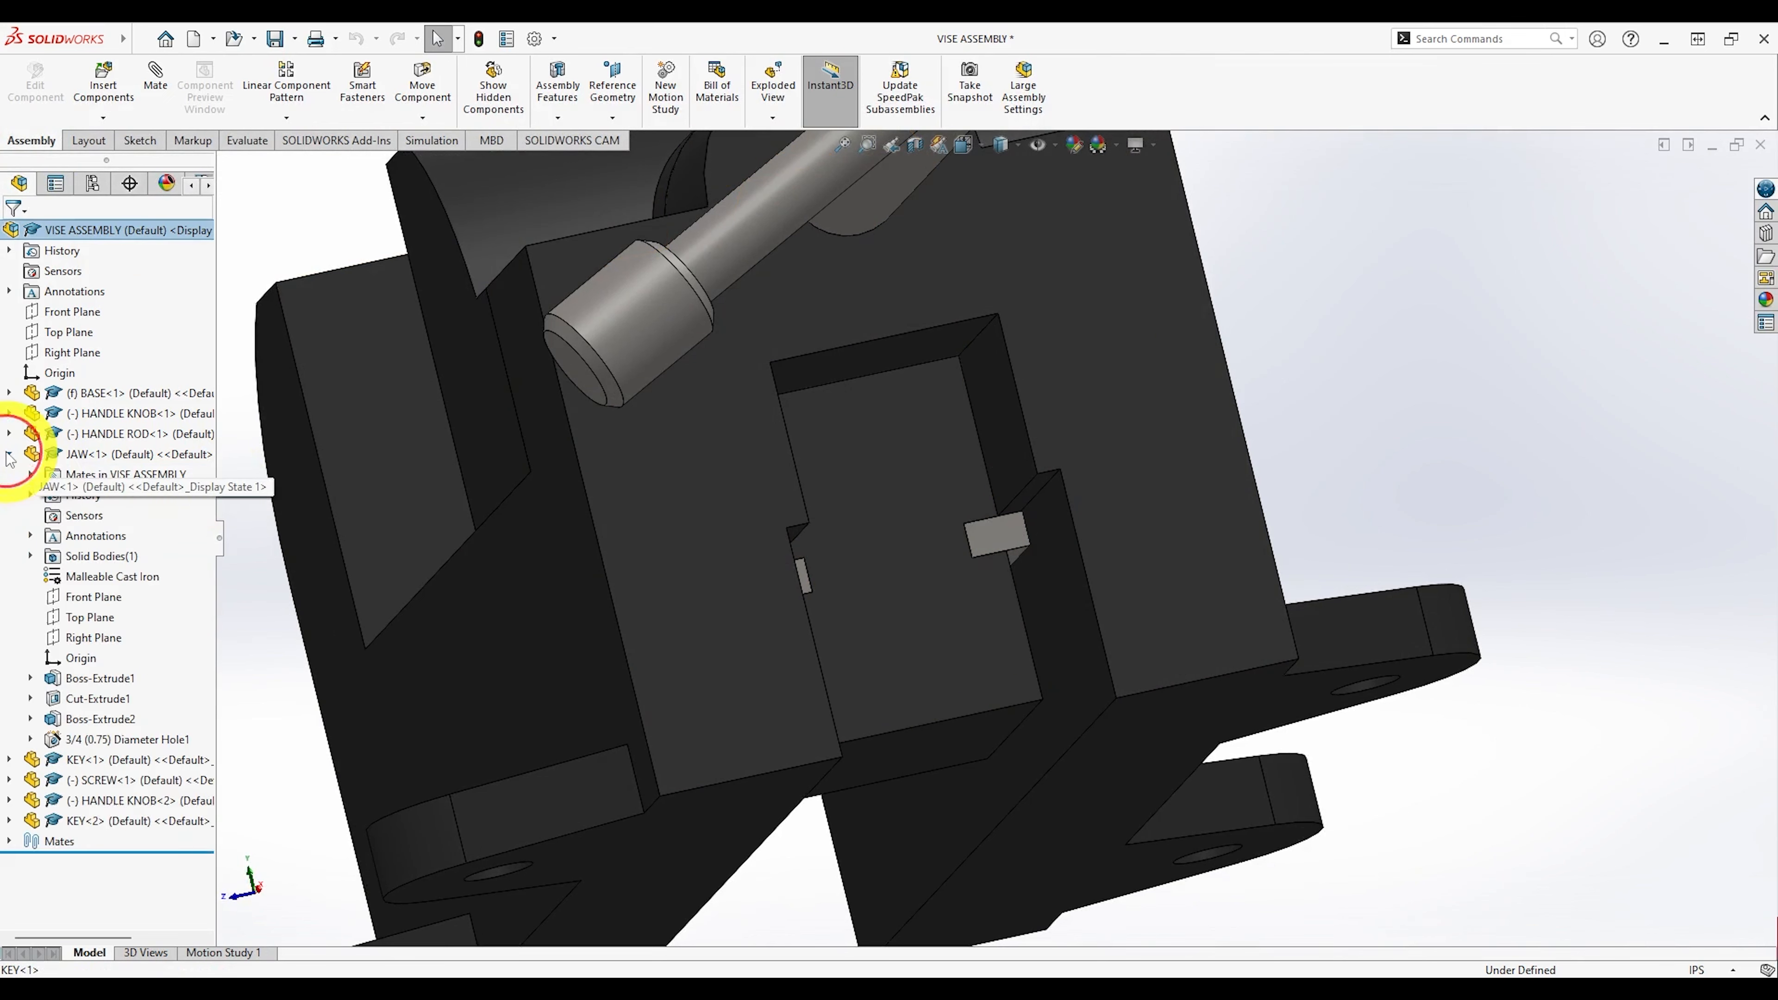
right_click(64, 455)
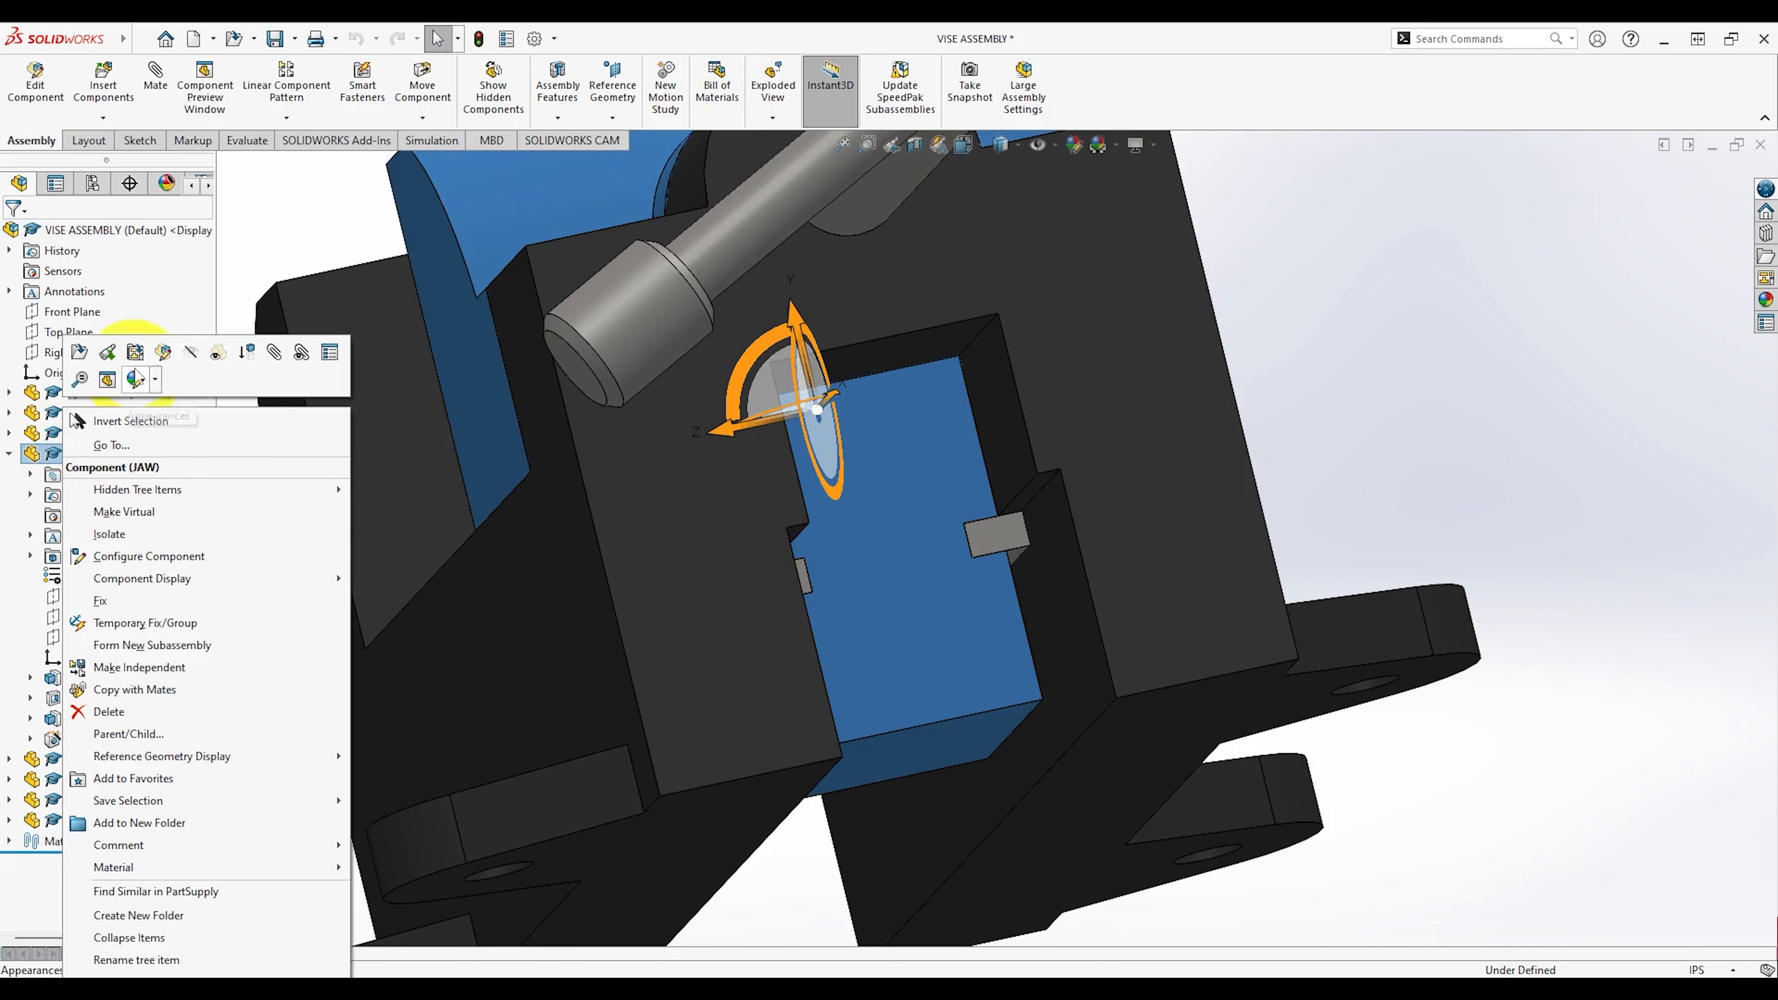
left_click(166, 354)
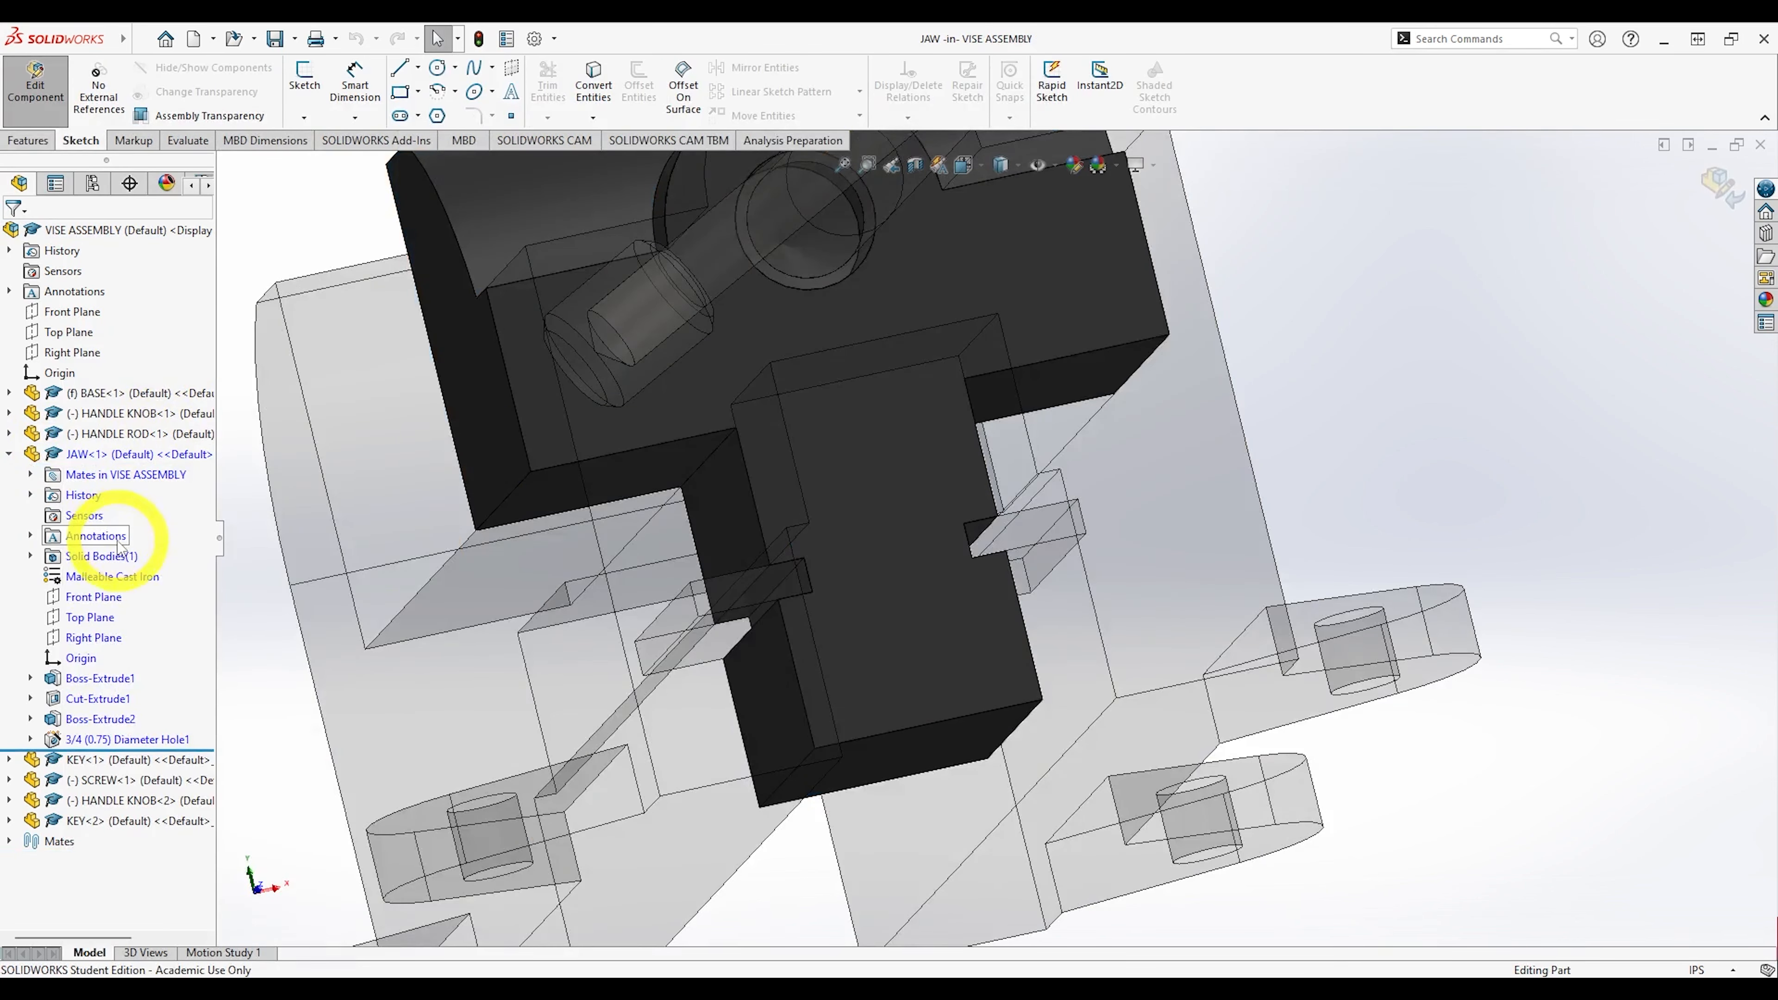
left_click(95, 678)
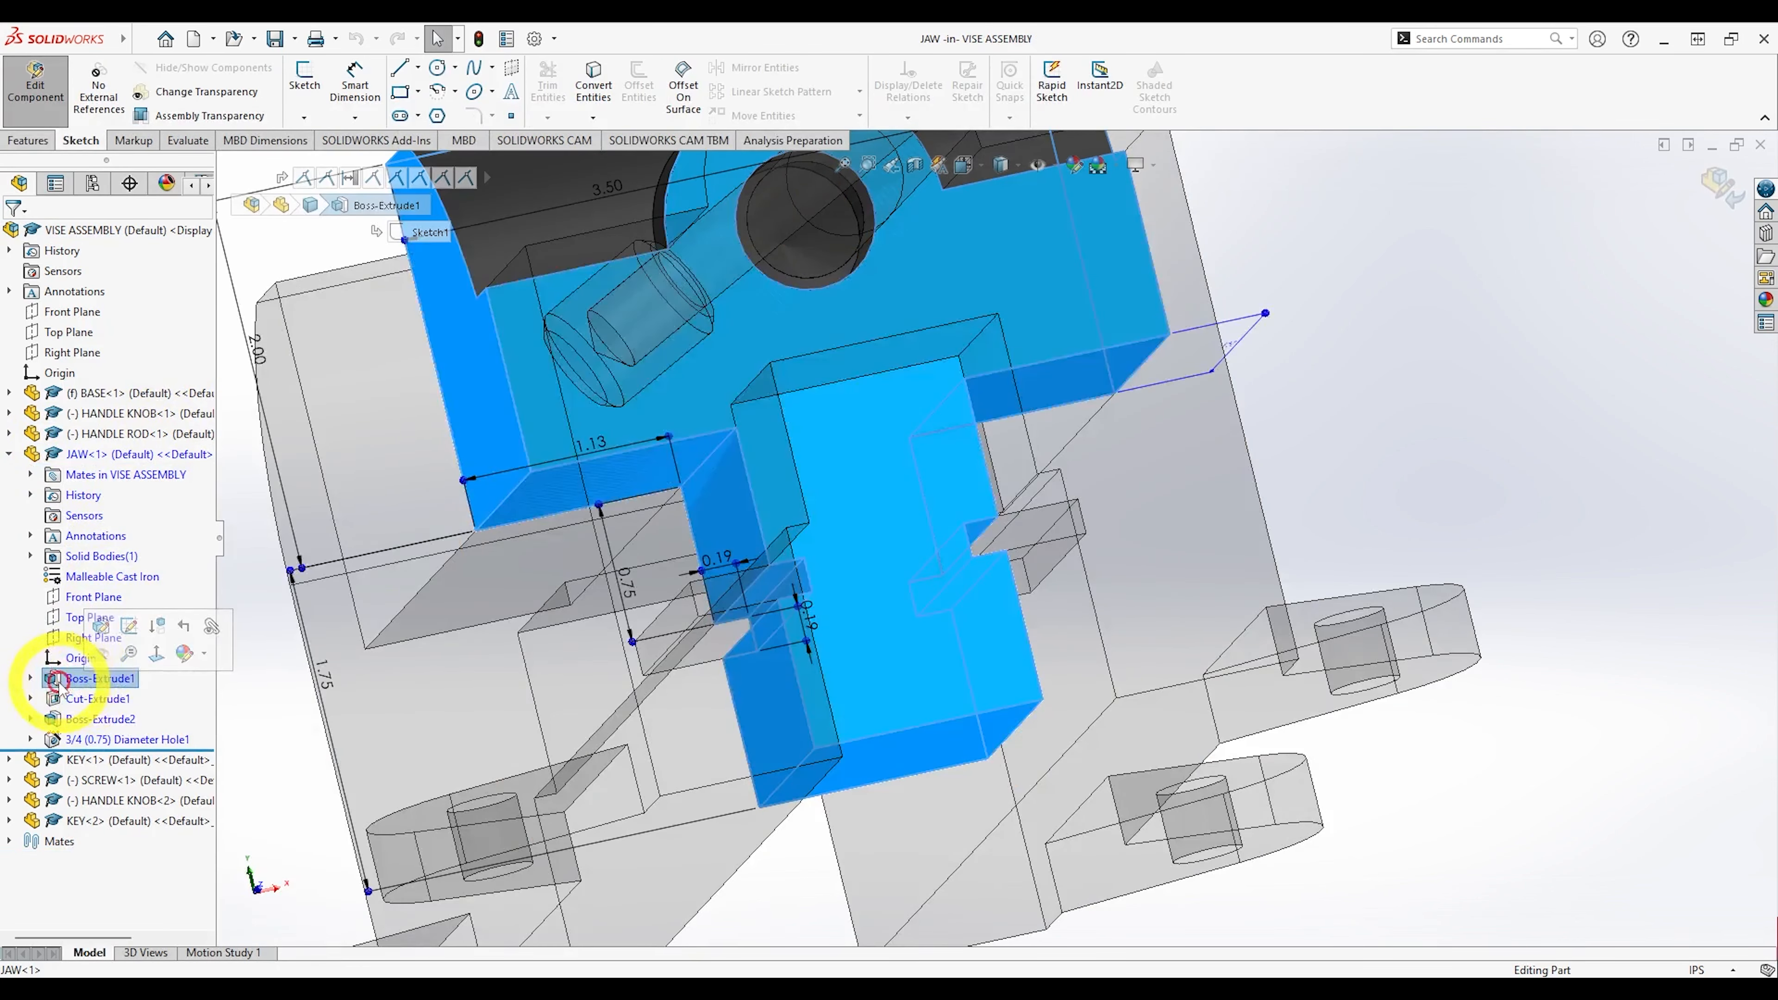
left_click(30, 678)
left_click(98, 698)
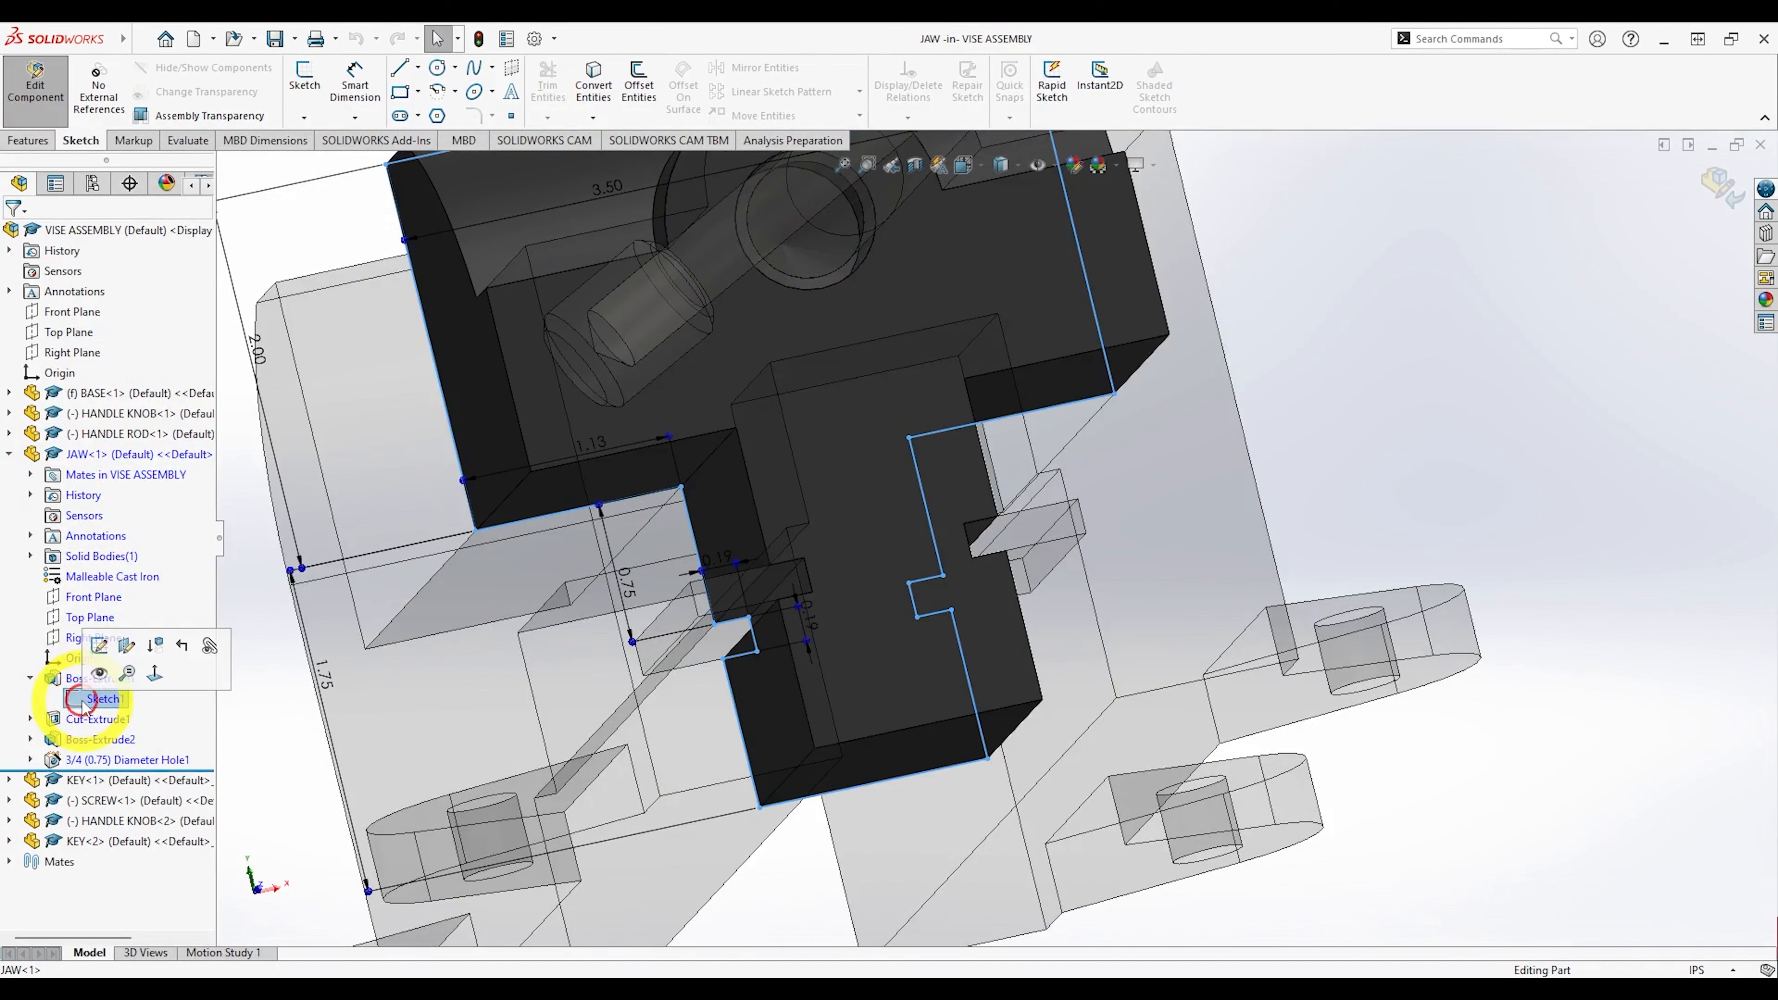
left_click(99, 646)
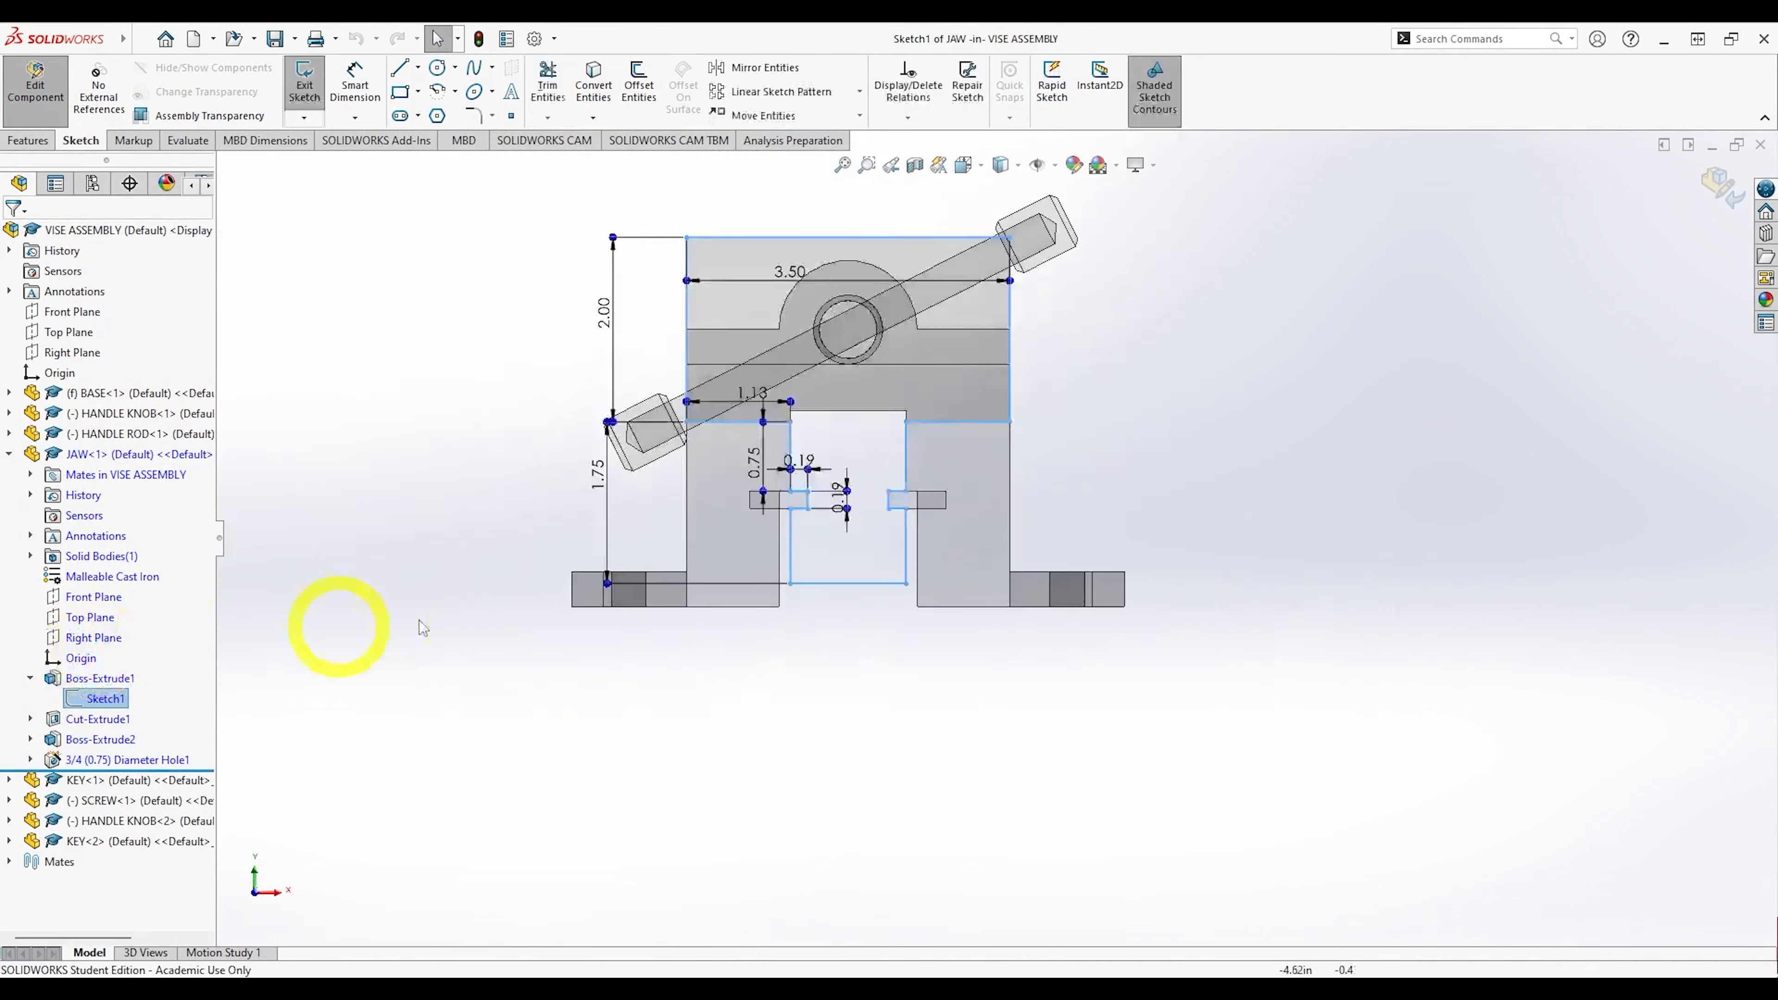
Set the horizontal depth of the jaw's key slot to 0.375 in, finish the sketch and return to the assembly.
scroll(853, 525, "down", 5)
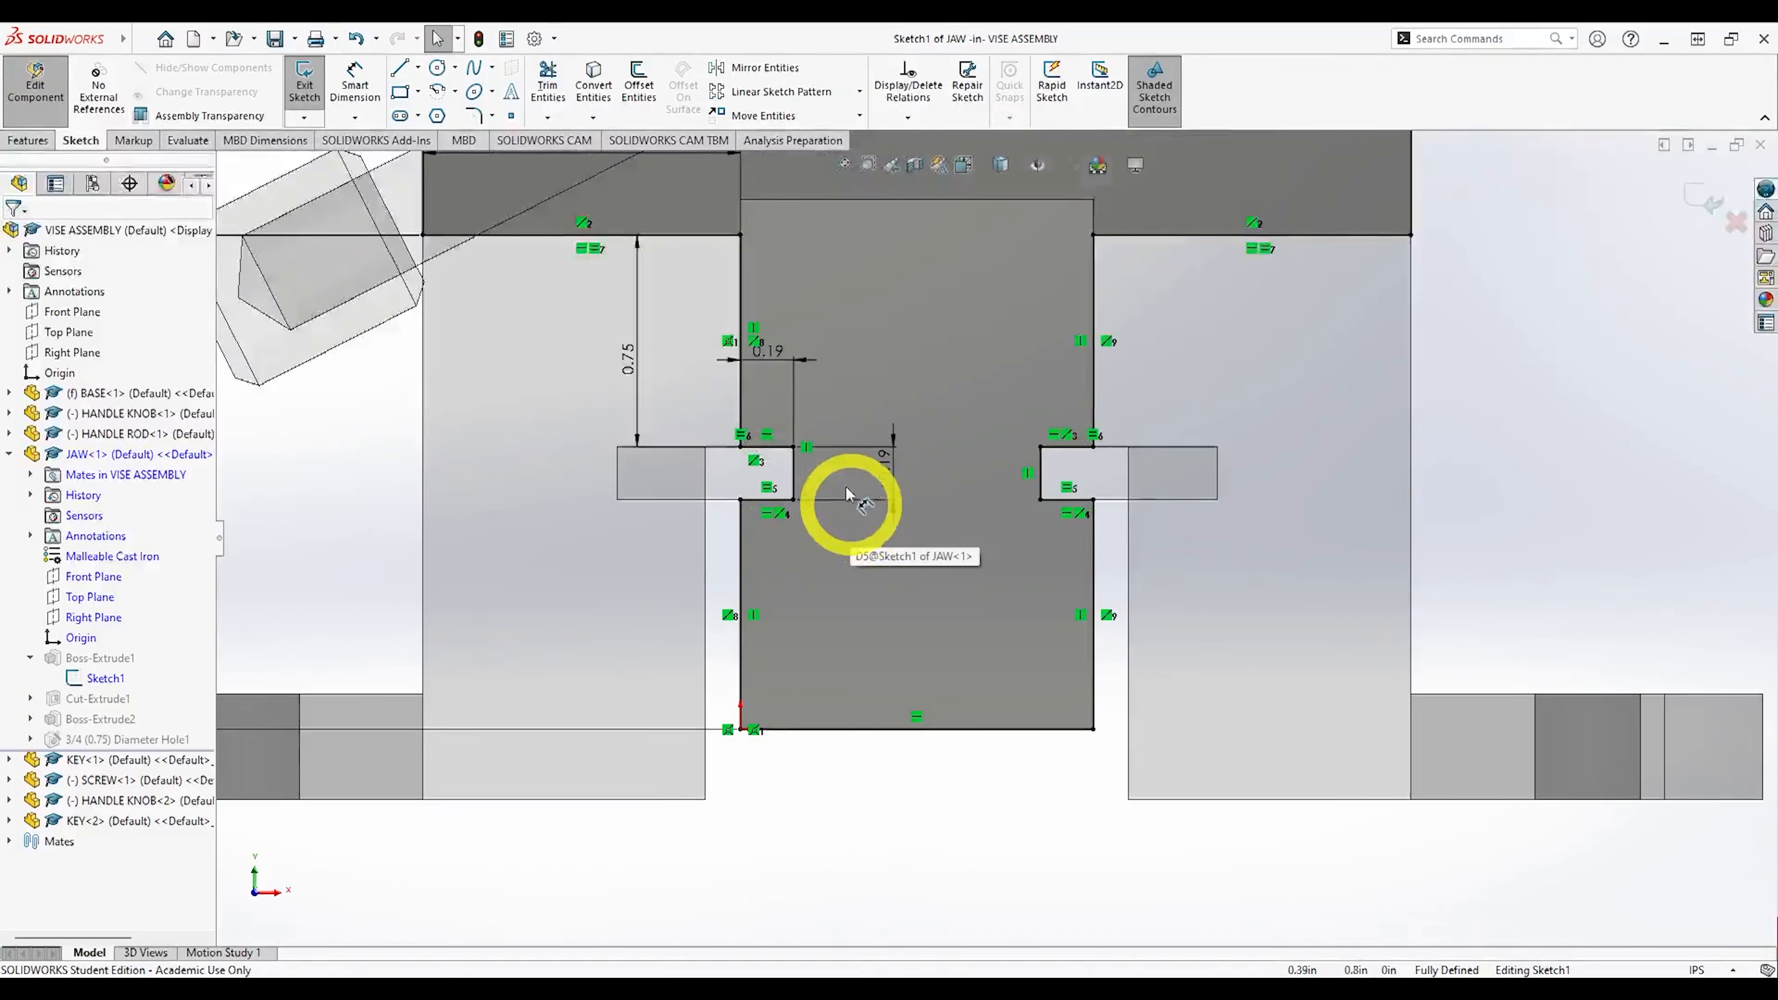
double_click(770, 354)
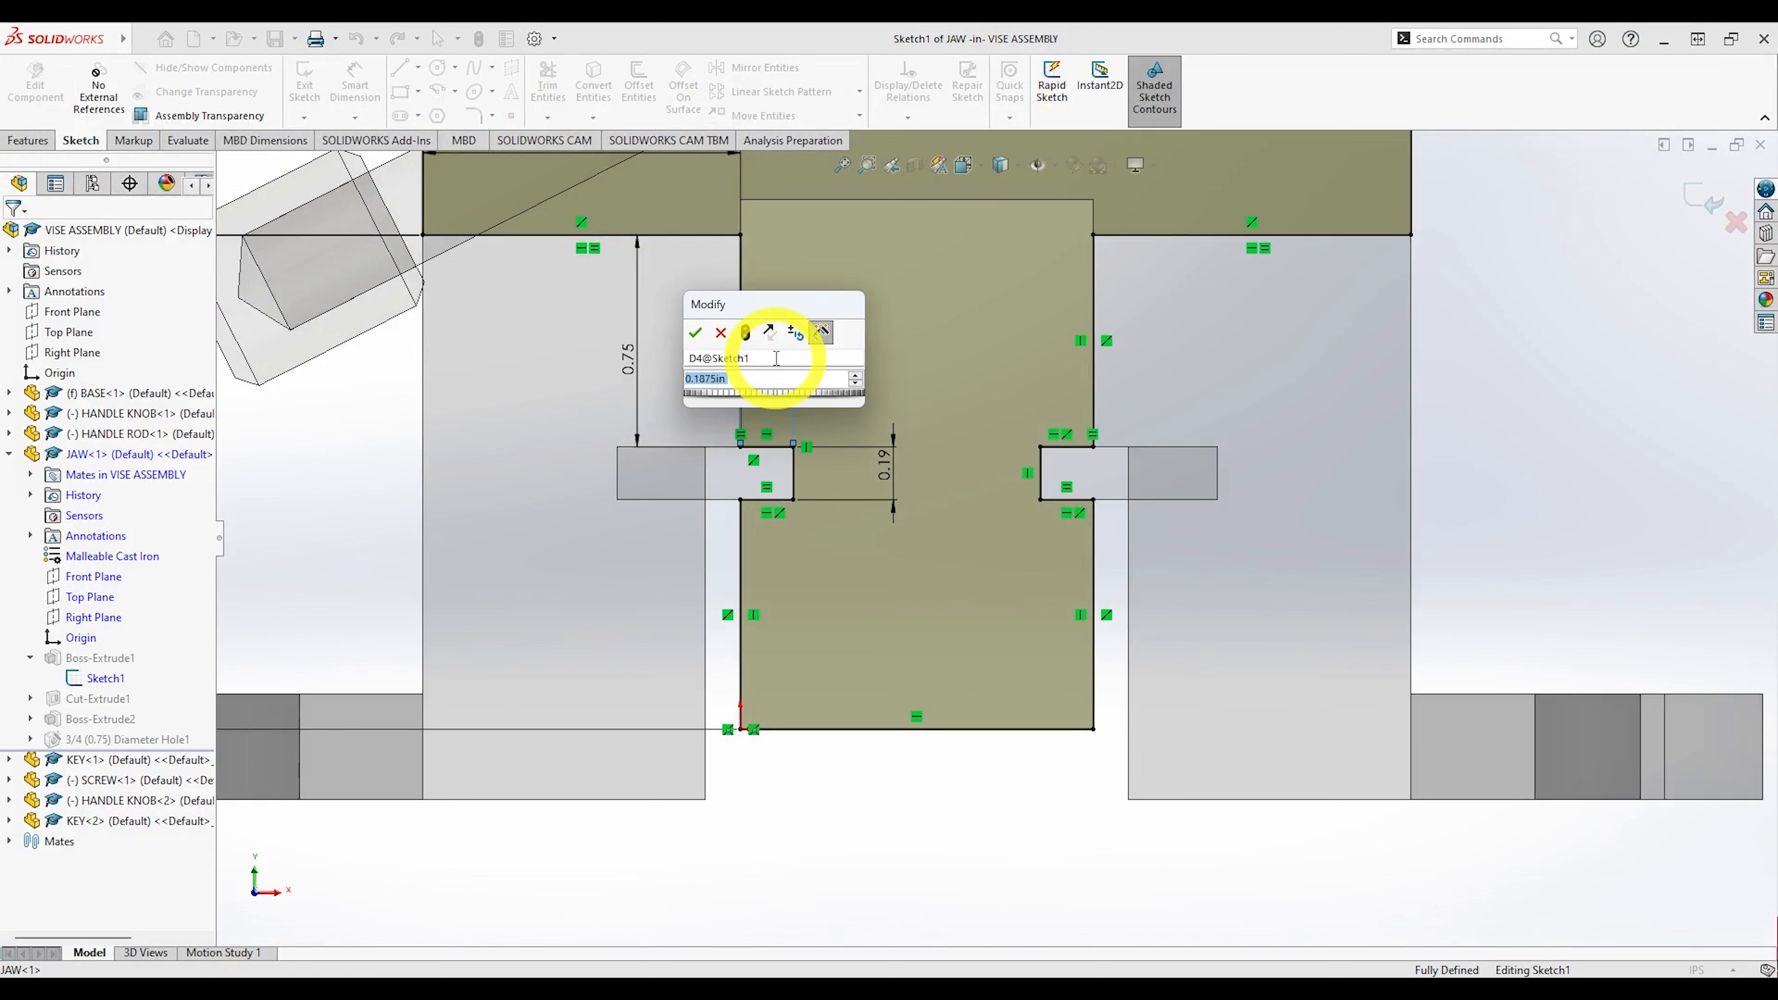
type(".375")
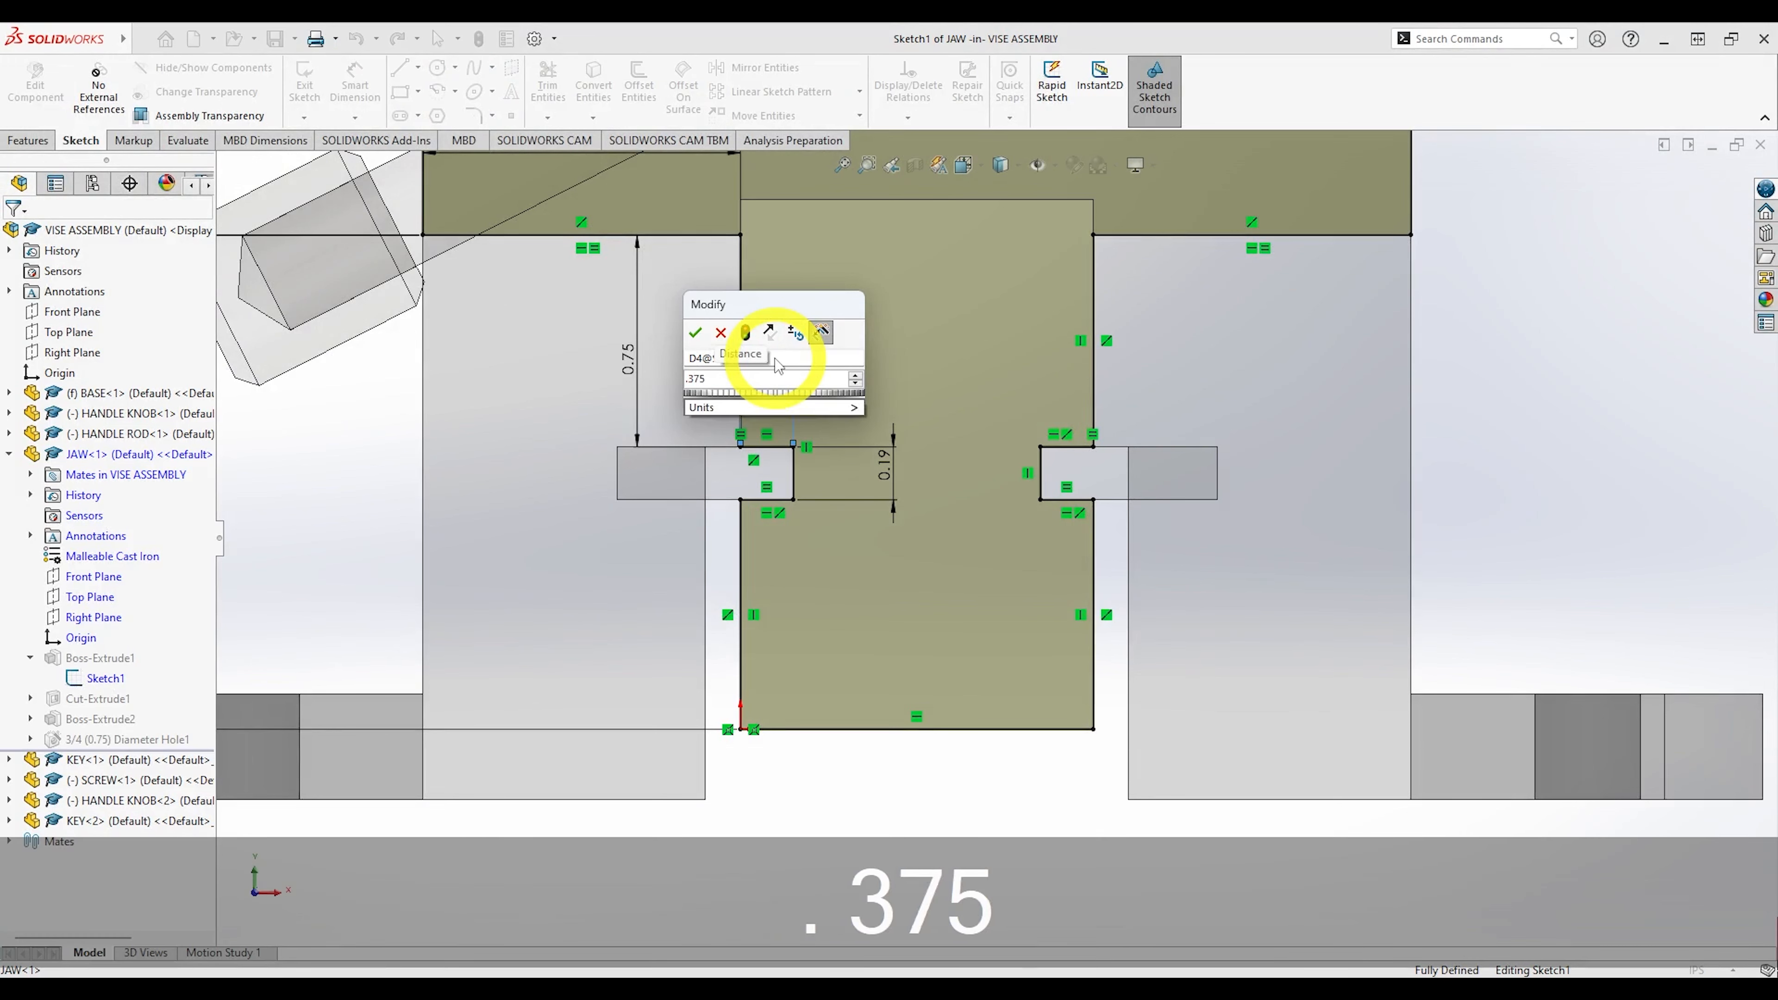
key("Return")
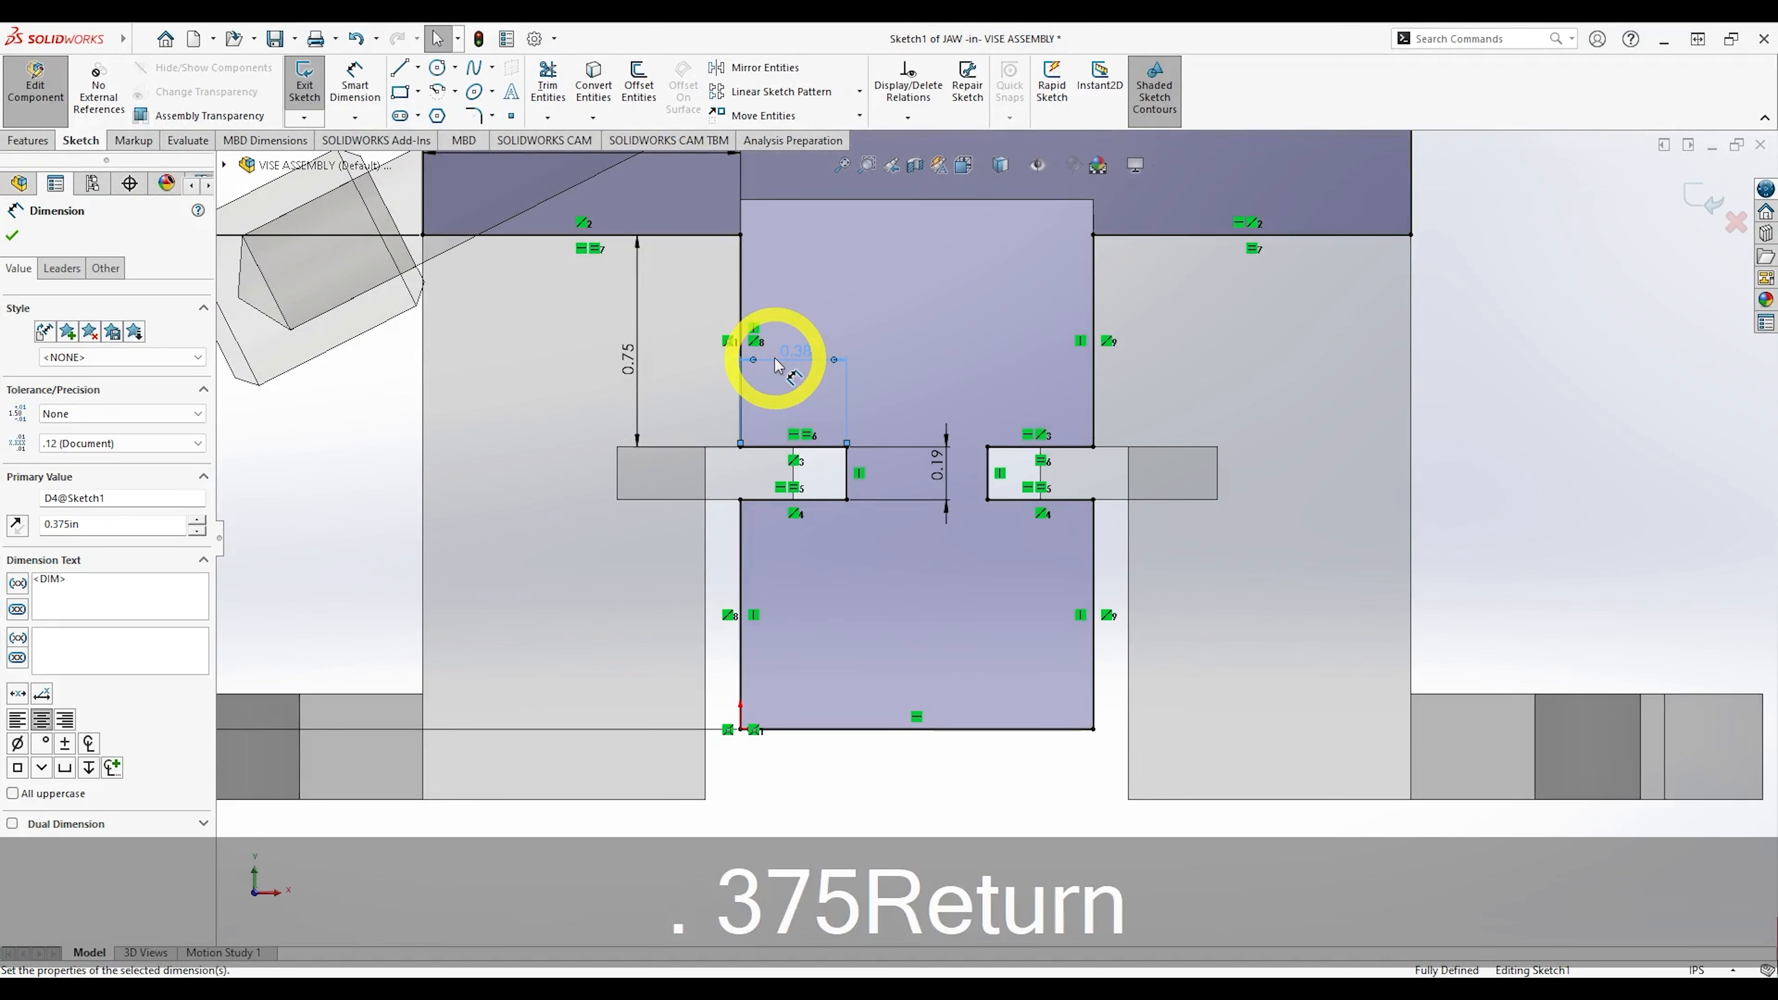
left_click(1701, 203)
left_click(1700, 202)
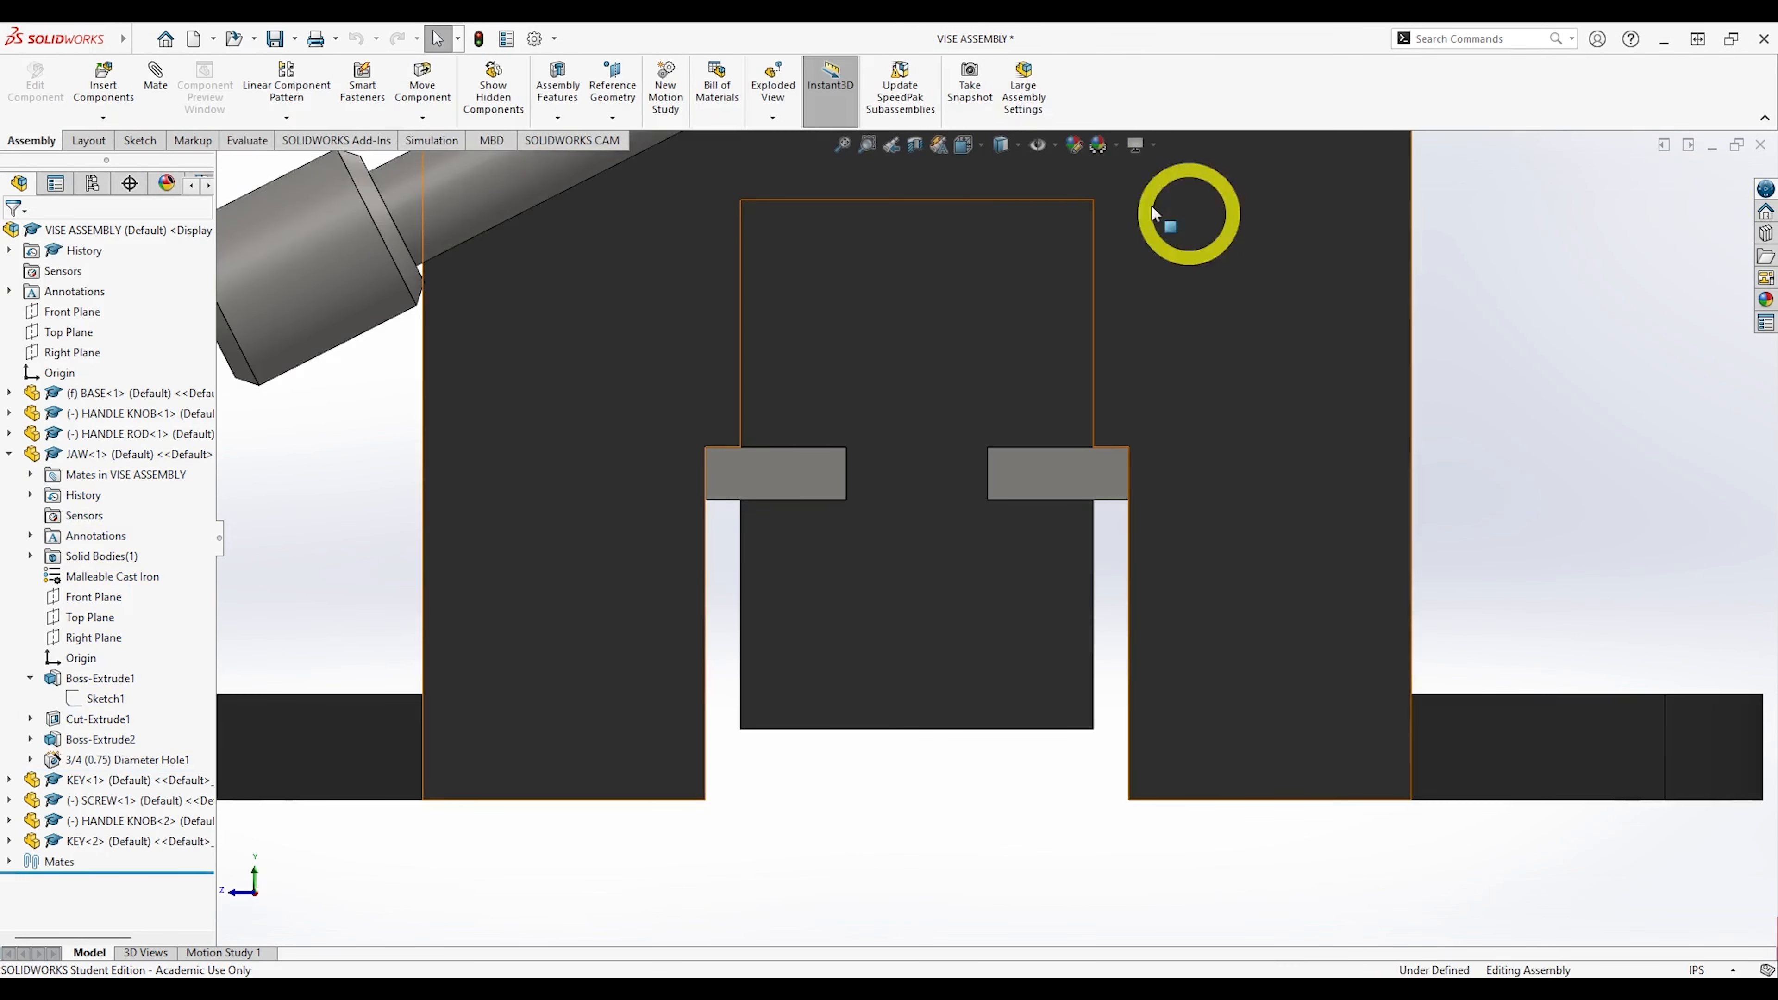
Rebuild the assembly and check the fit of KEY<1> in the deepened jaw slot.
left_click(480, 39)
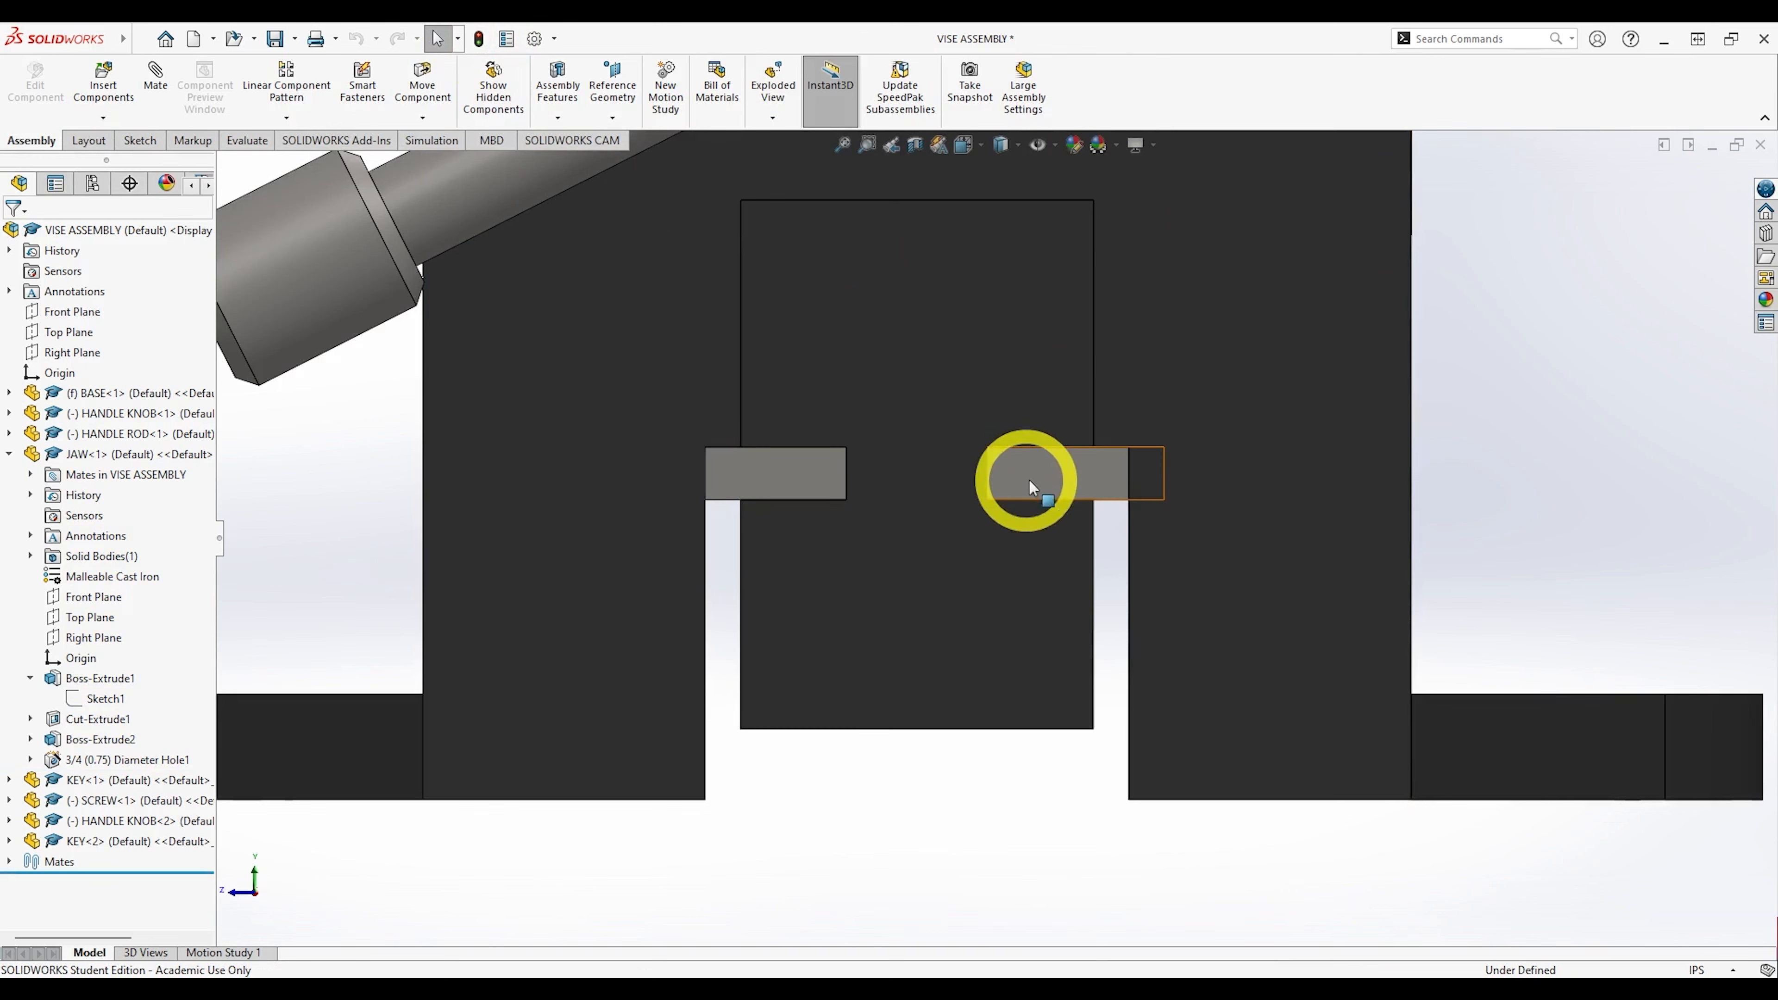
left_click(1050, 473)
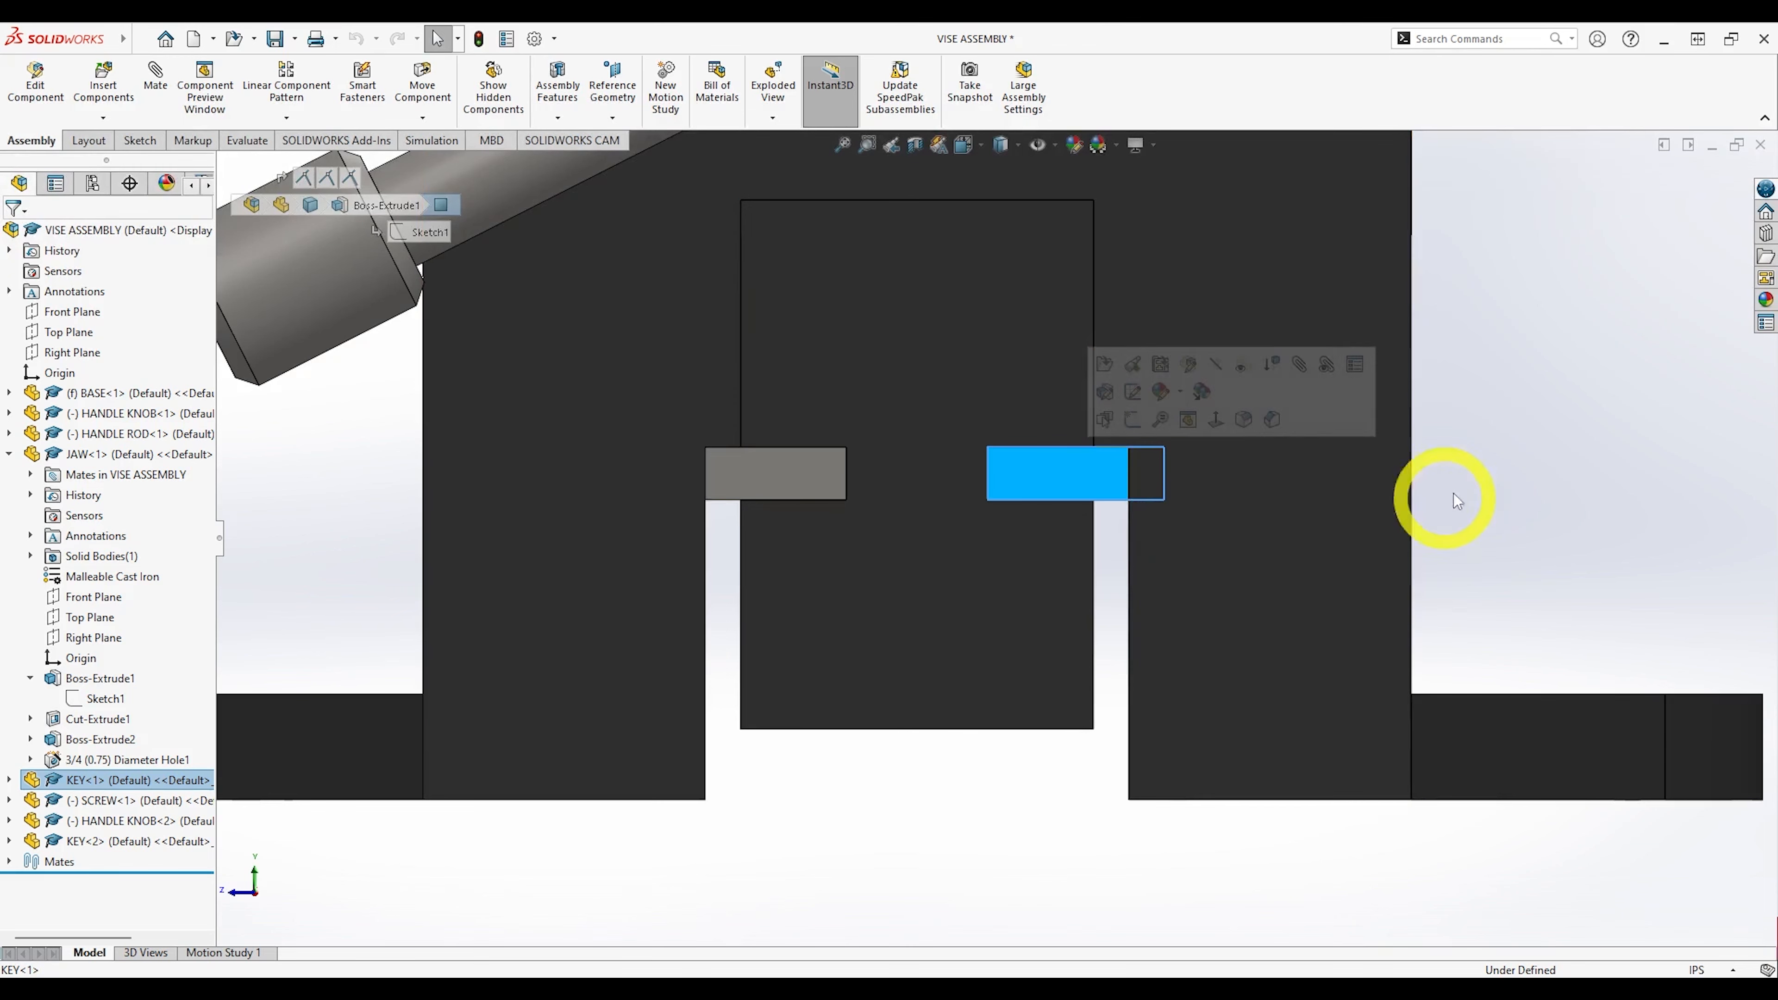
left_click(1506, 498)
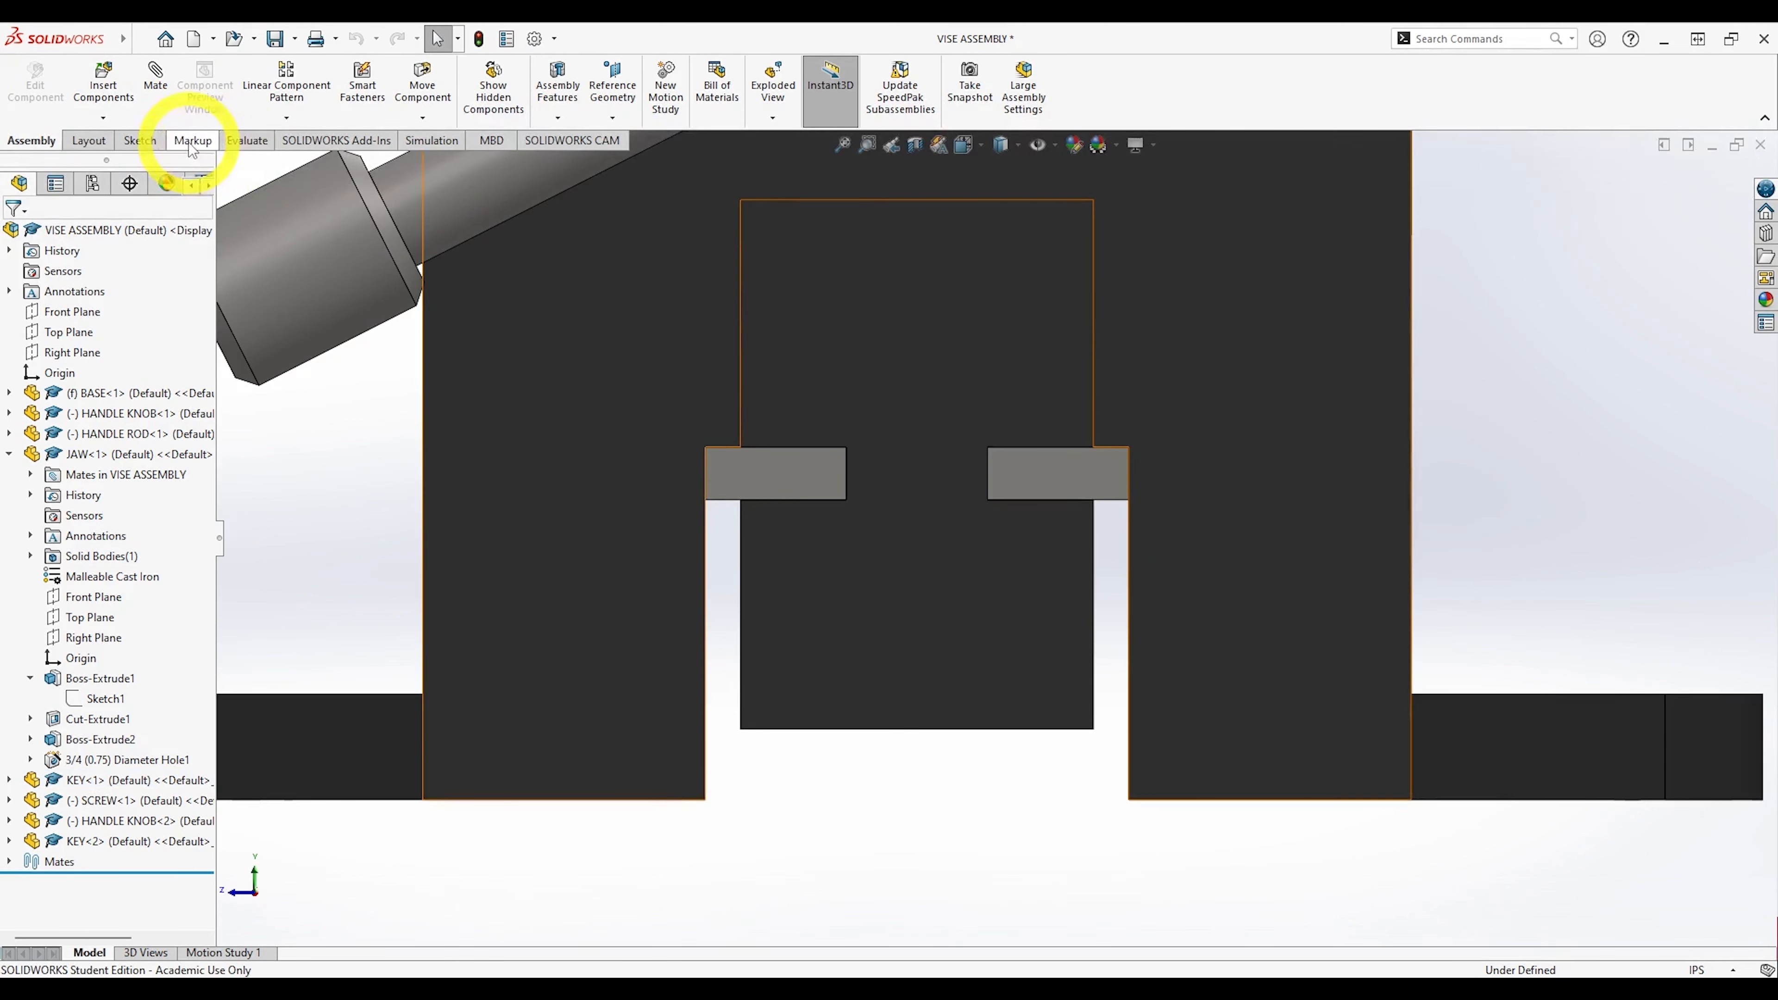
Hide the BASE component and measure the distance between the outer vertical end edges of the two keys.
left_click(238, 143)
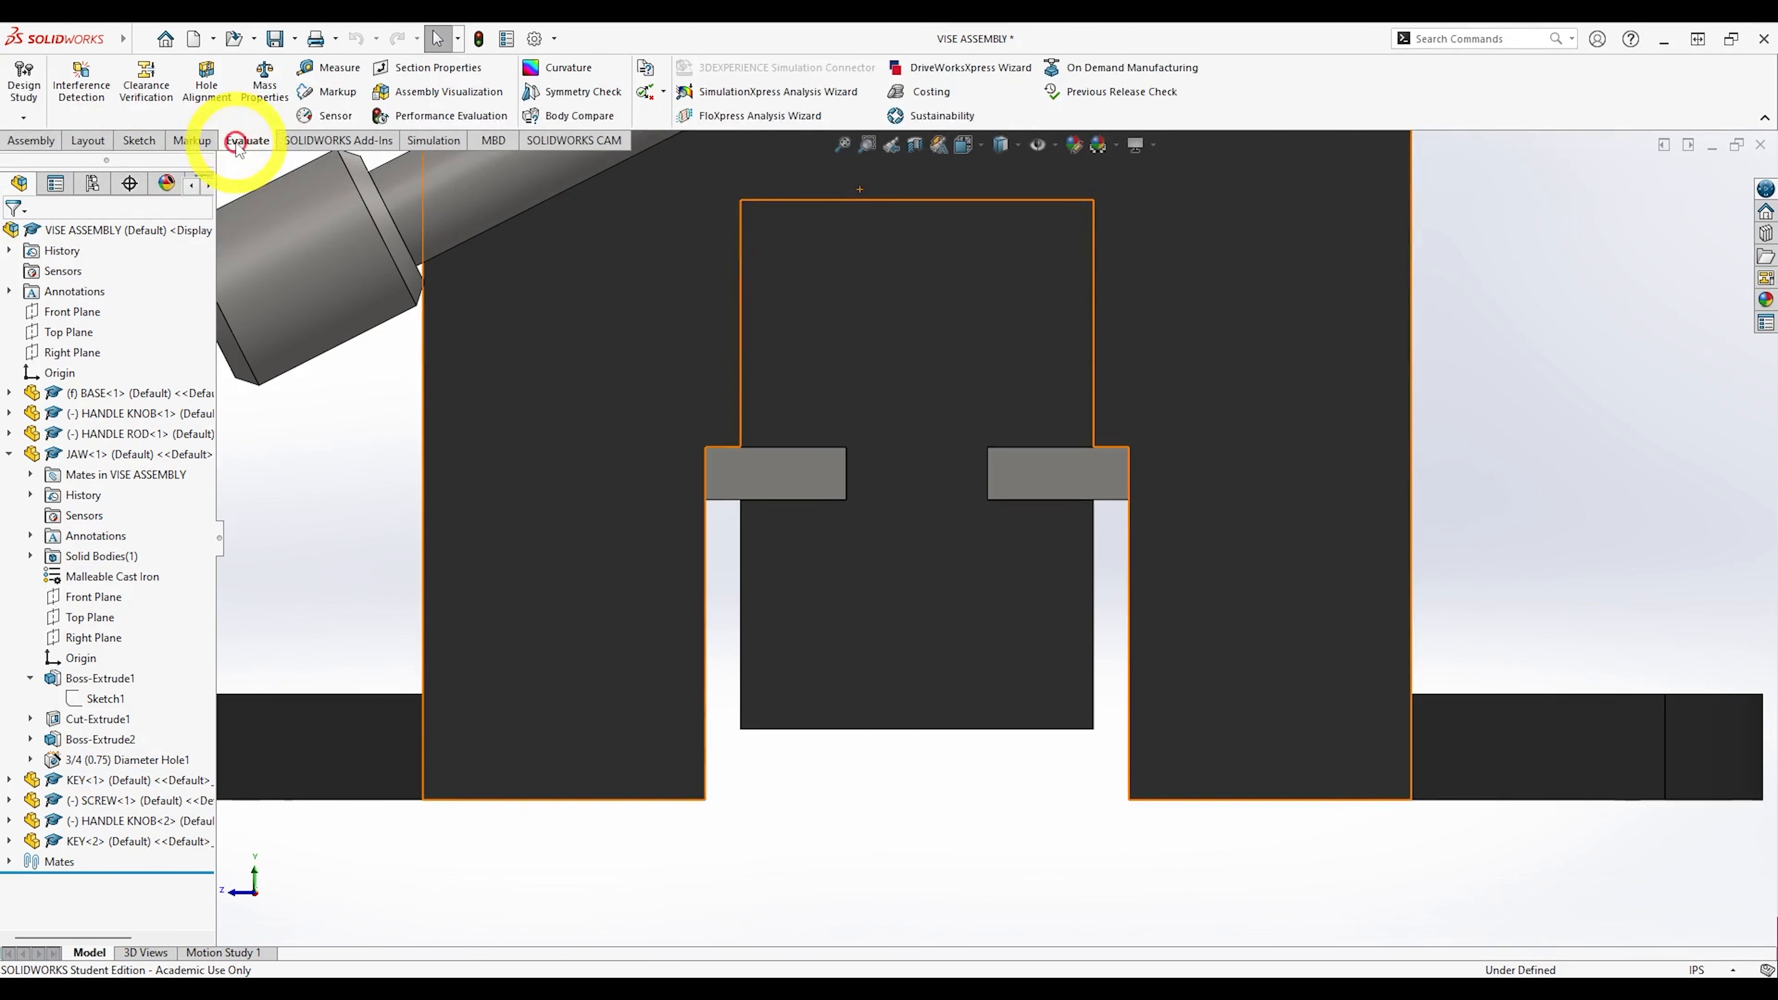
left_click(351, 70)
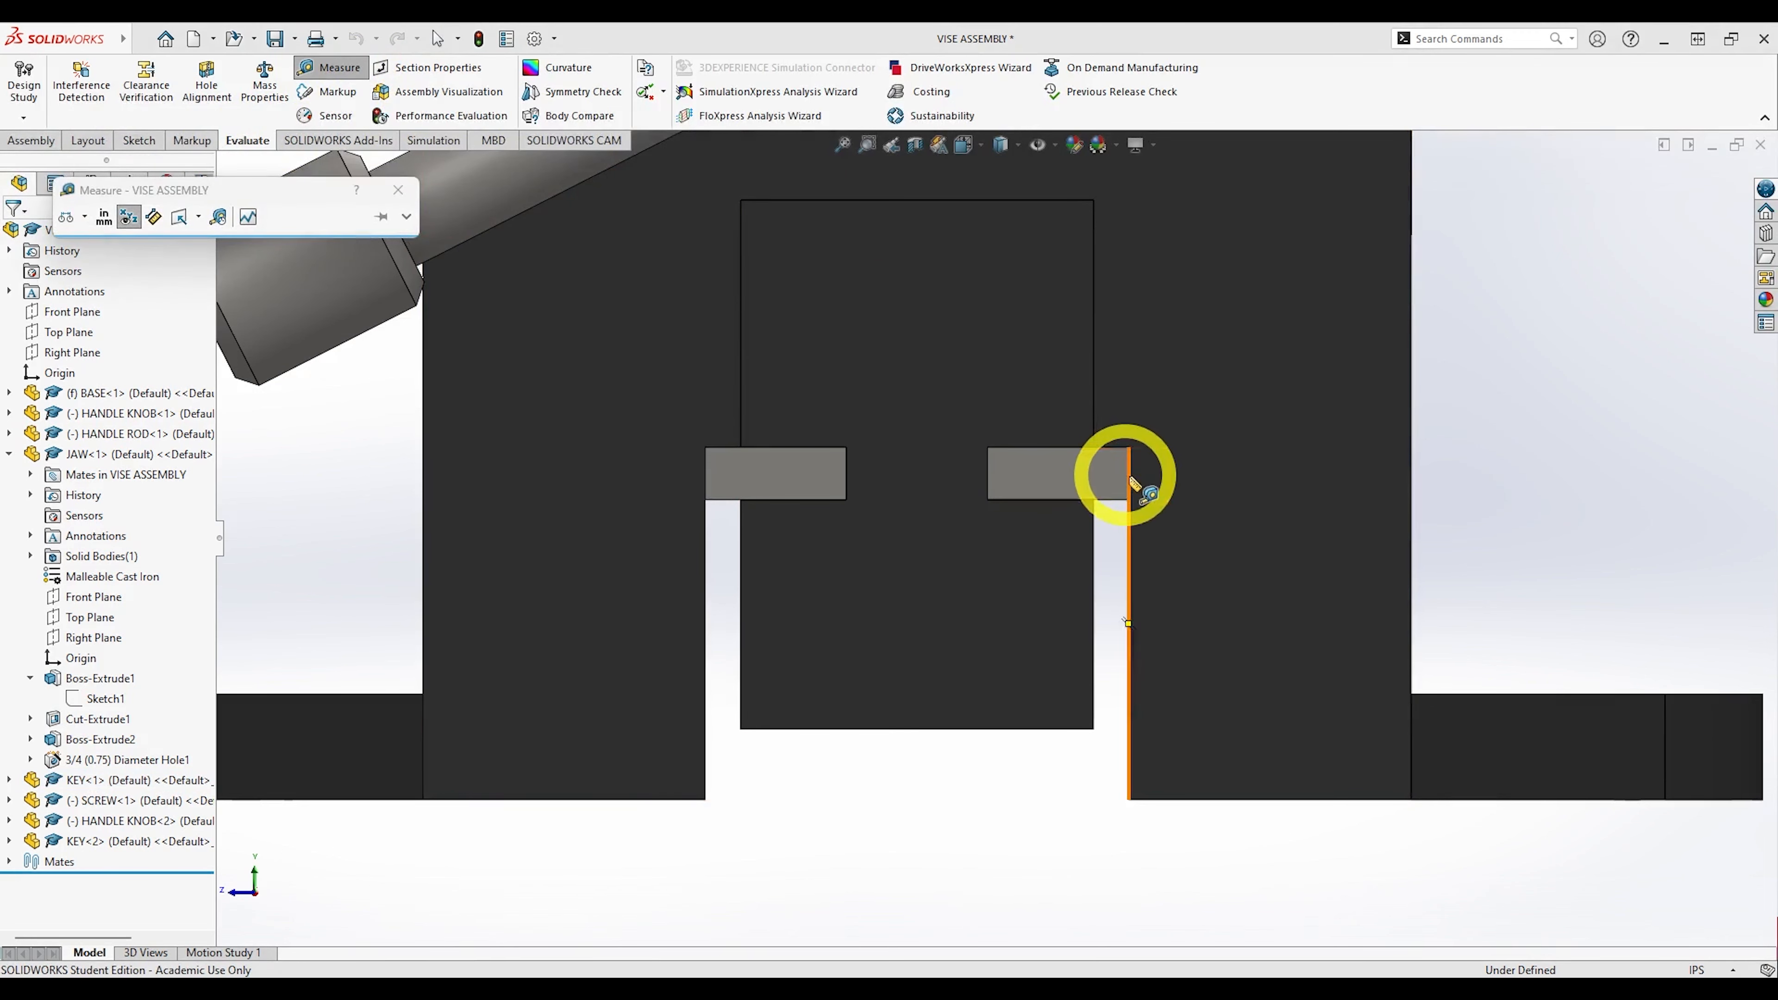
middle_click_drag(1024, 489, 1098, 499)
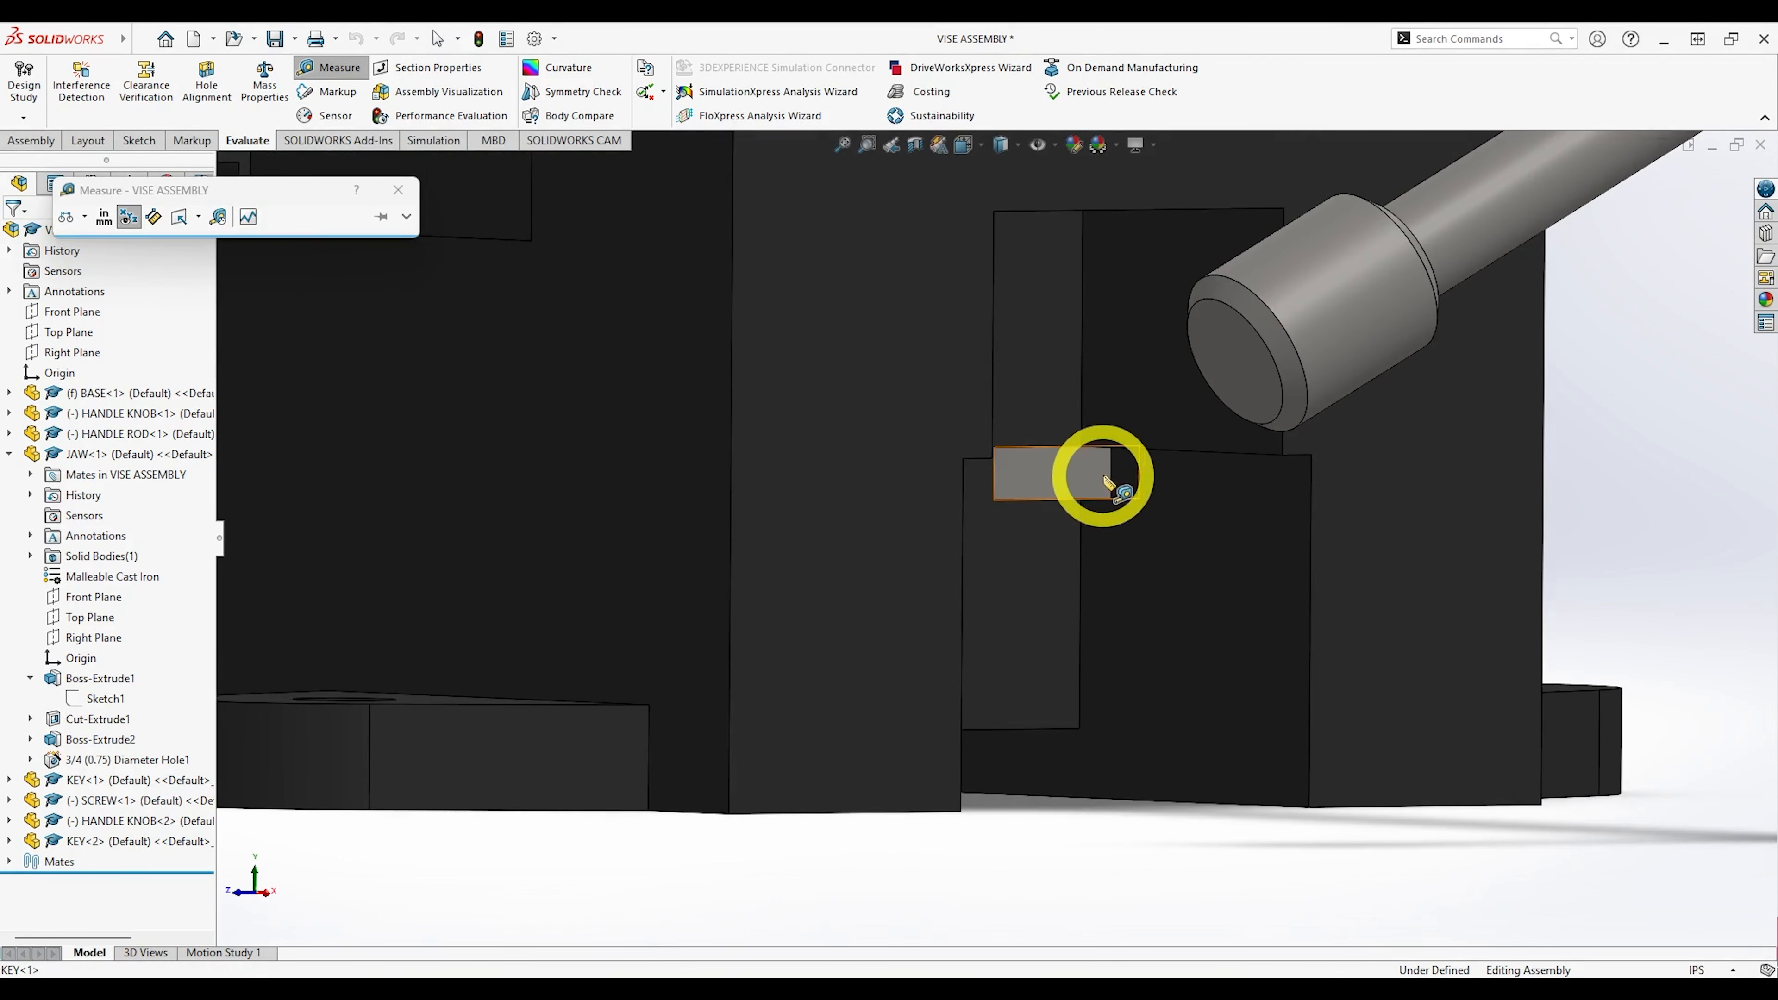
right_click(112, 392)
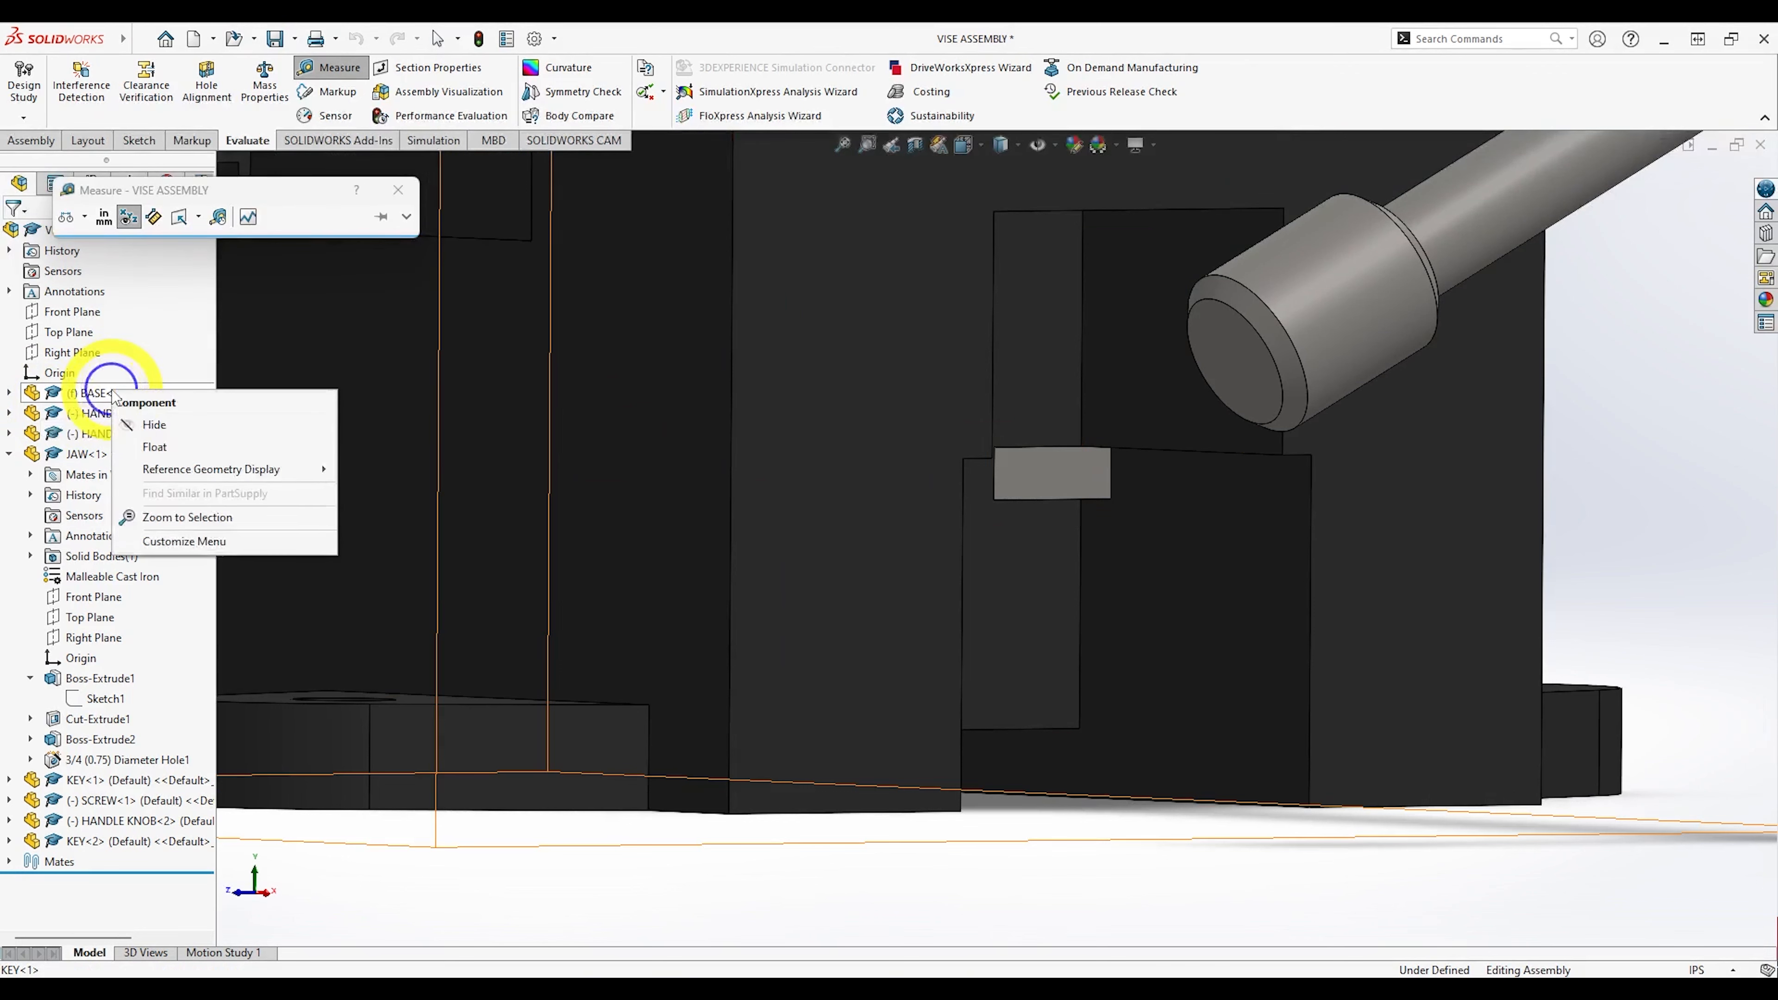
left_click(130, 424)
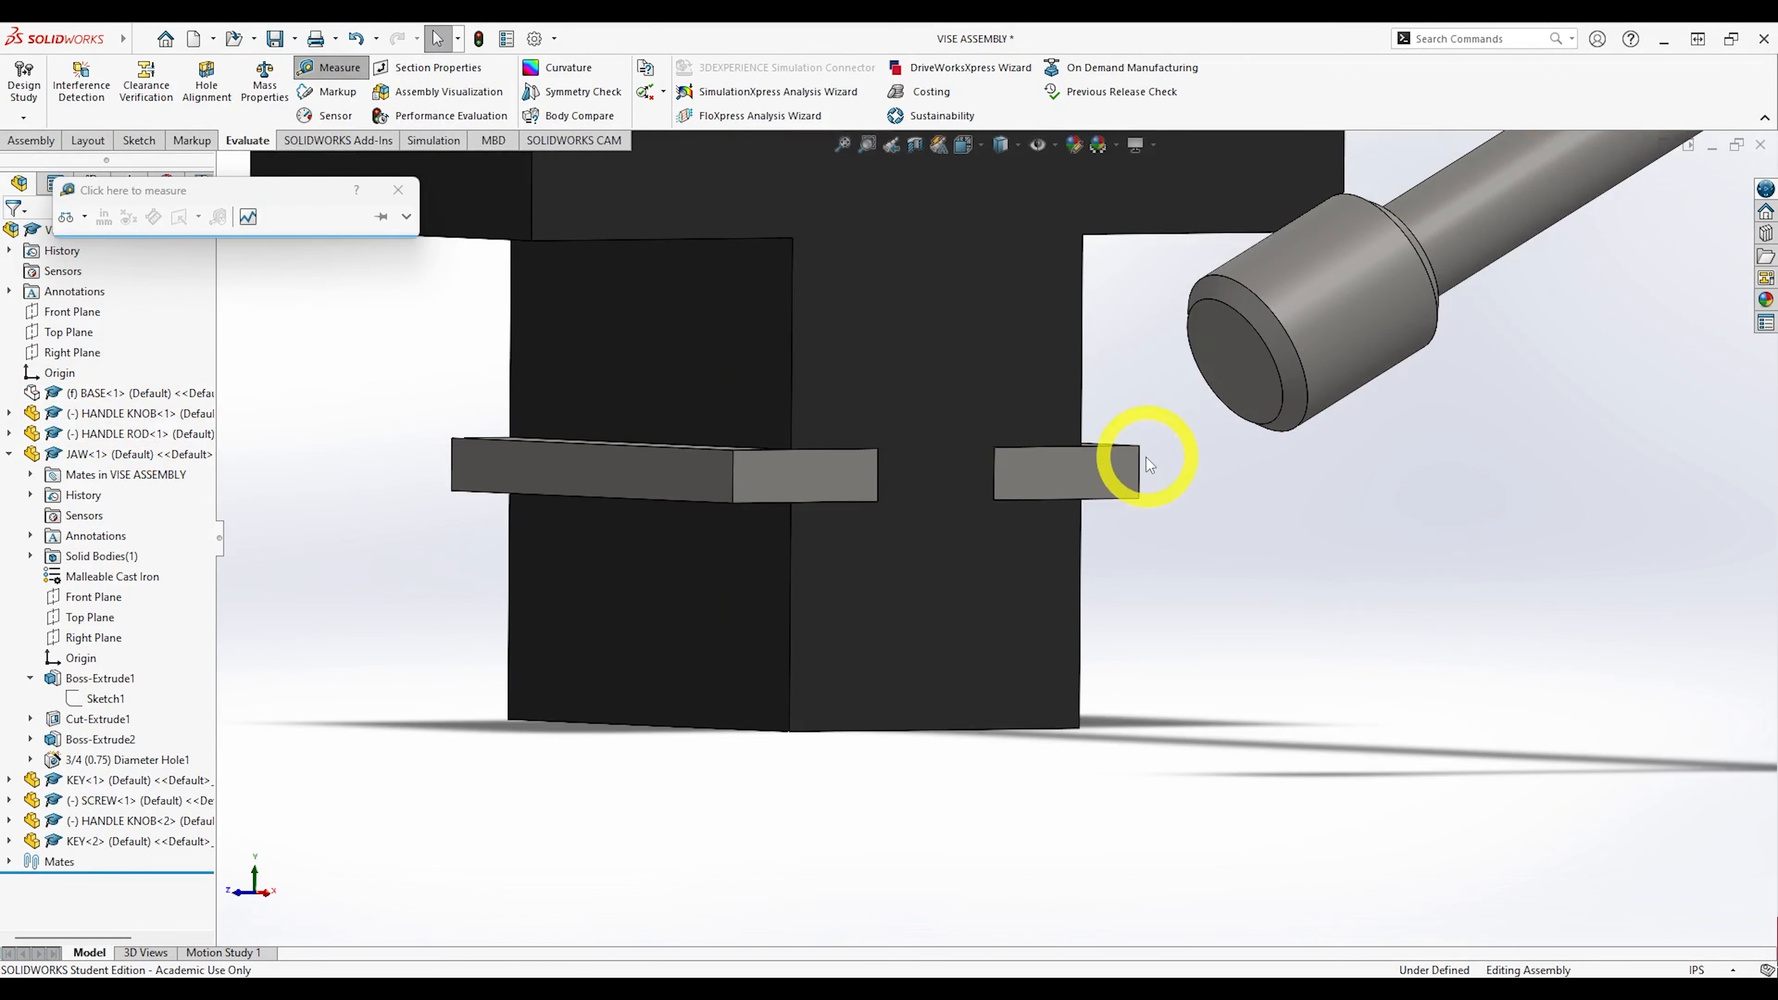
left_click(1139, 469)
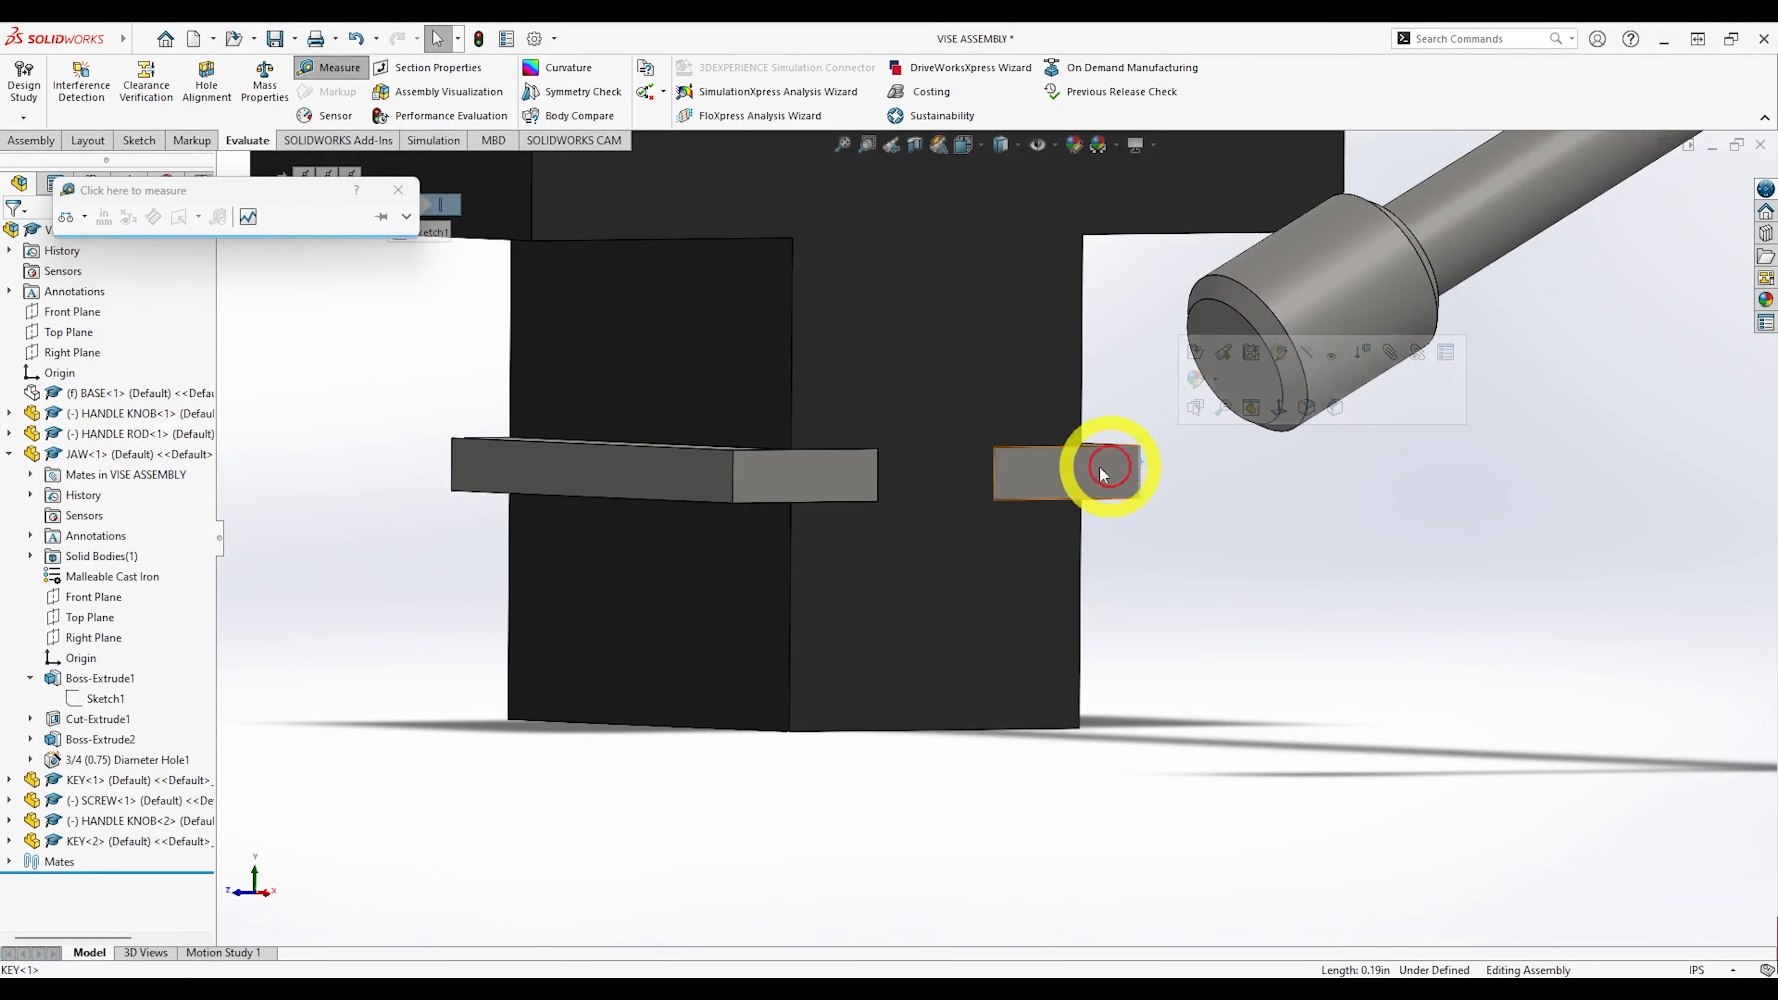
left_click(733, 468)
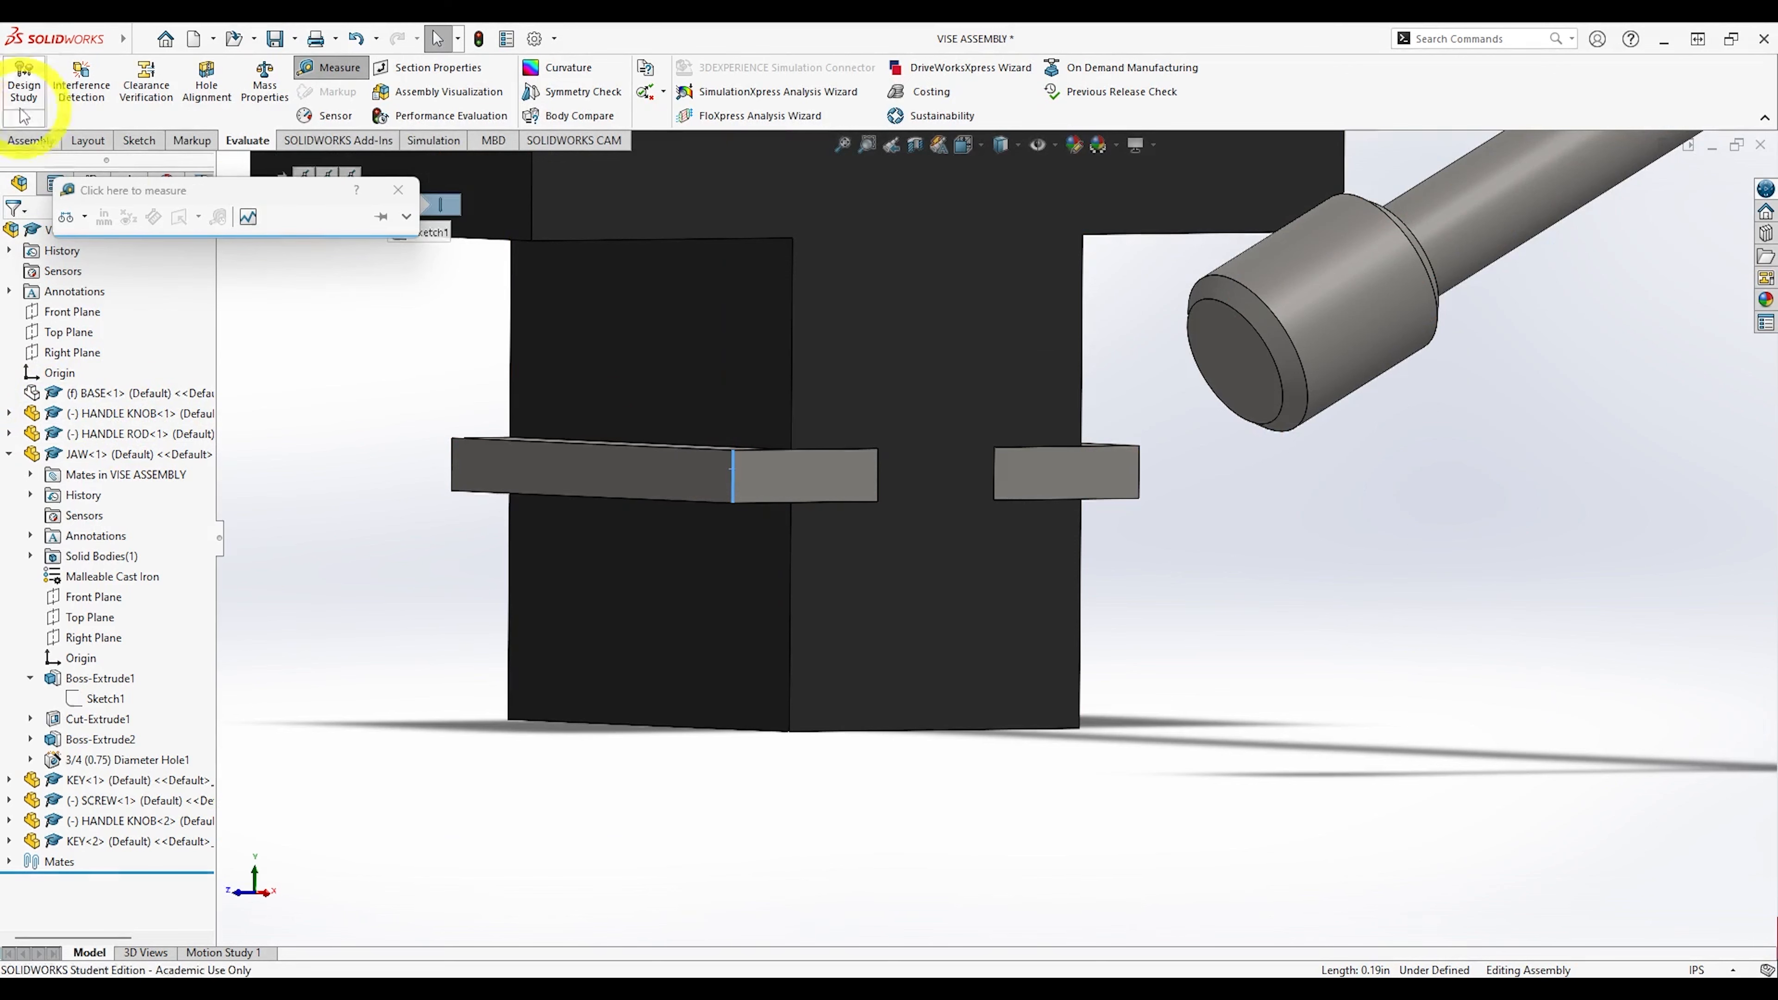
left_click(116, 190)
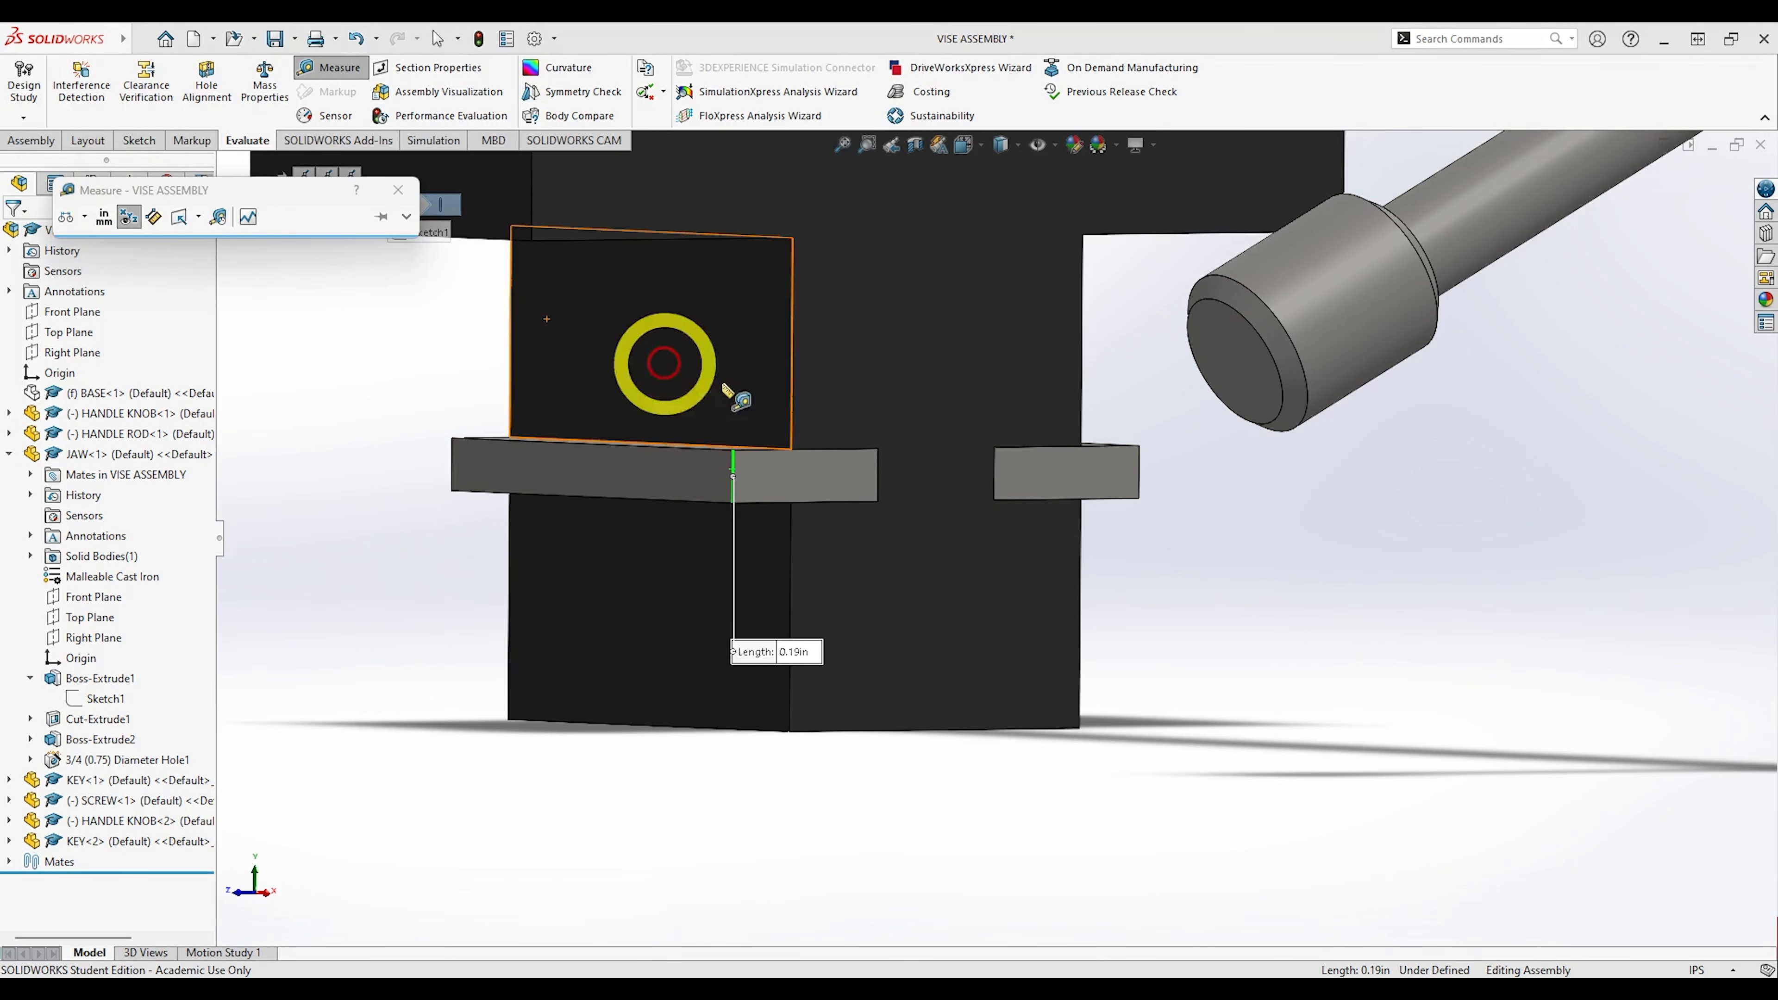
left_click(1140, 469)
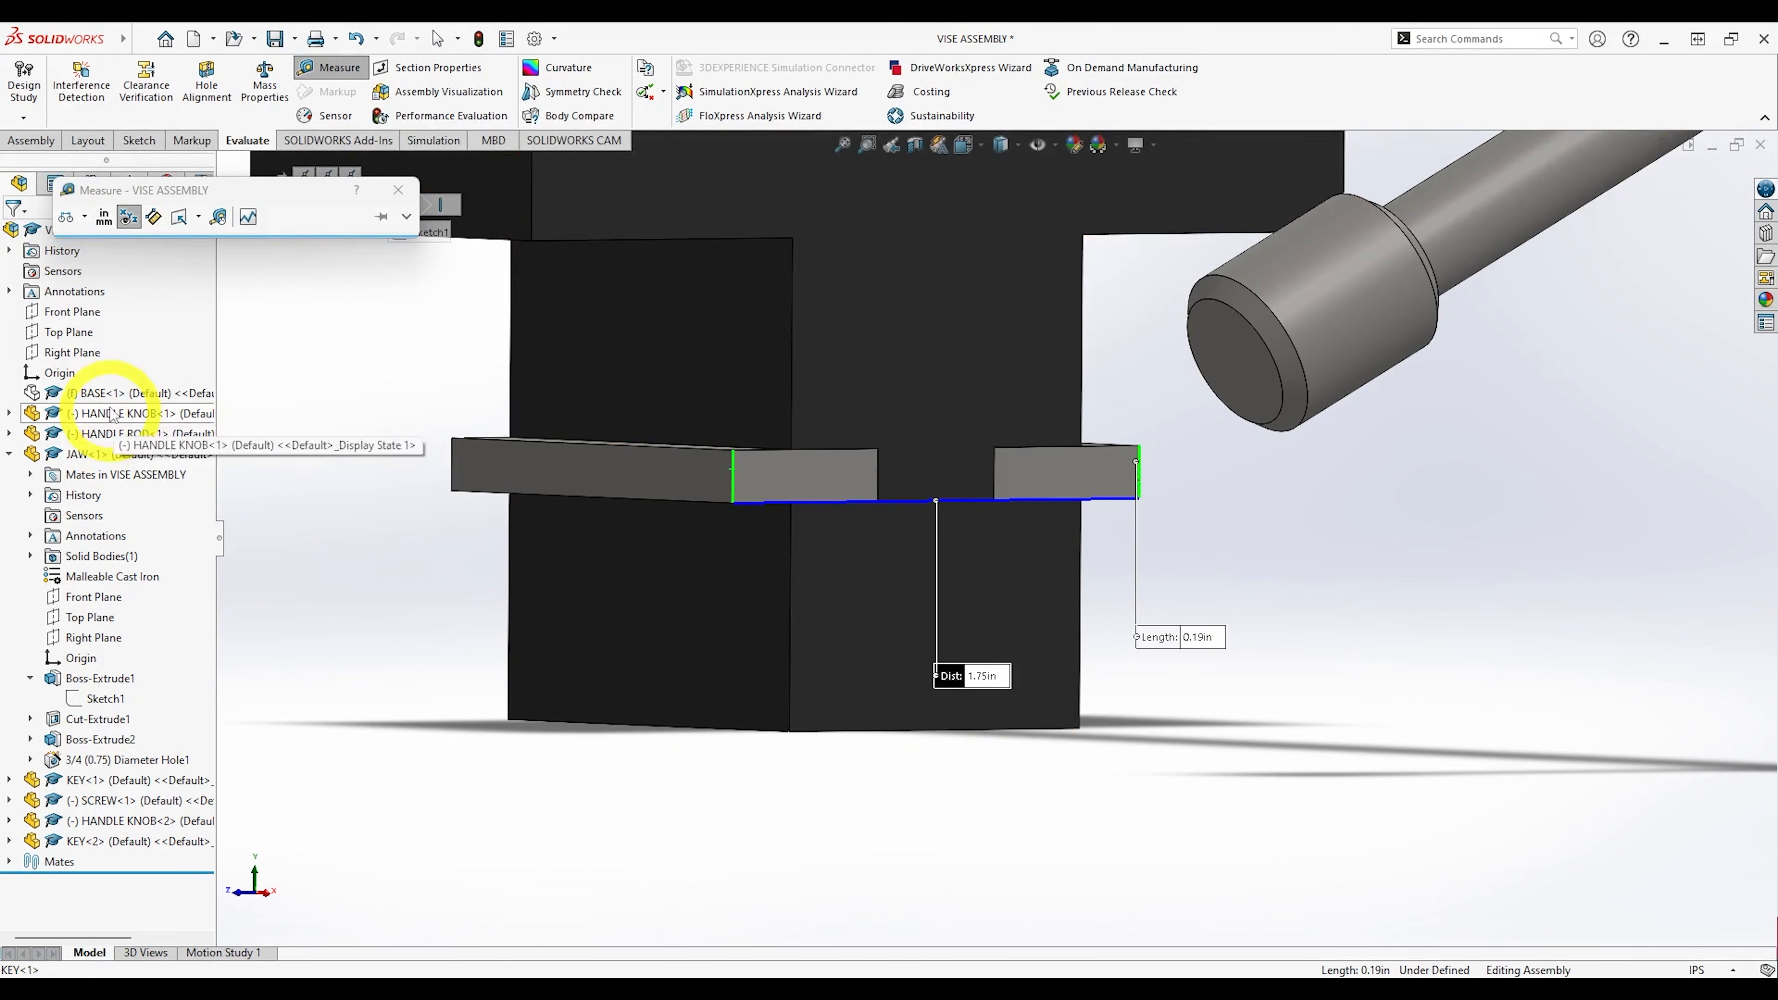
Show the BASE component again and close the measurement.
right_click(160, 393)
left_click(166, 401)
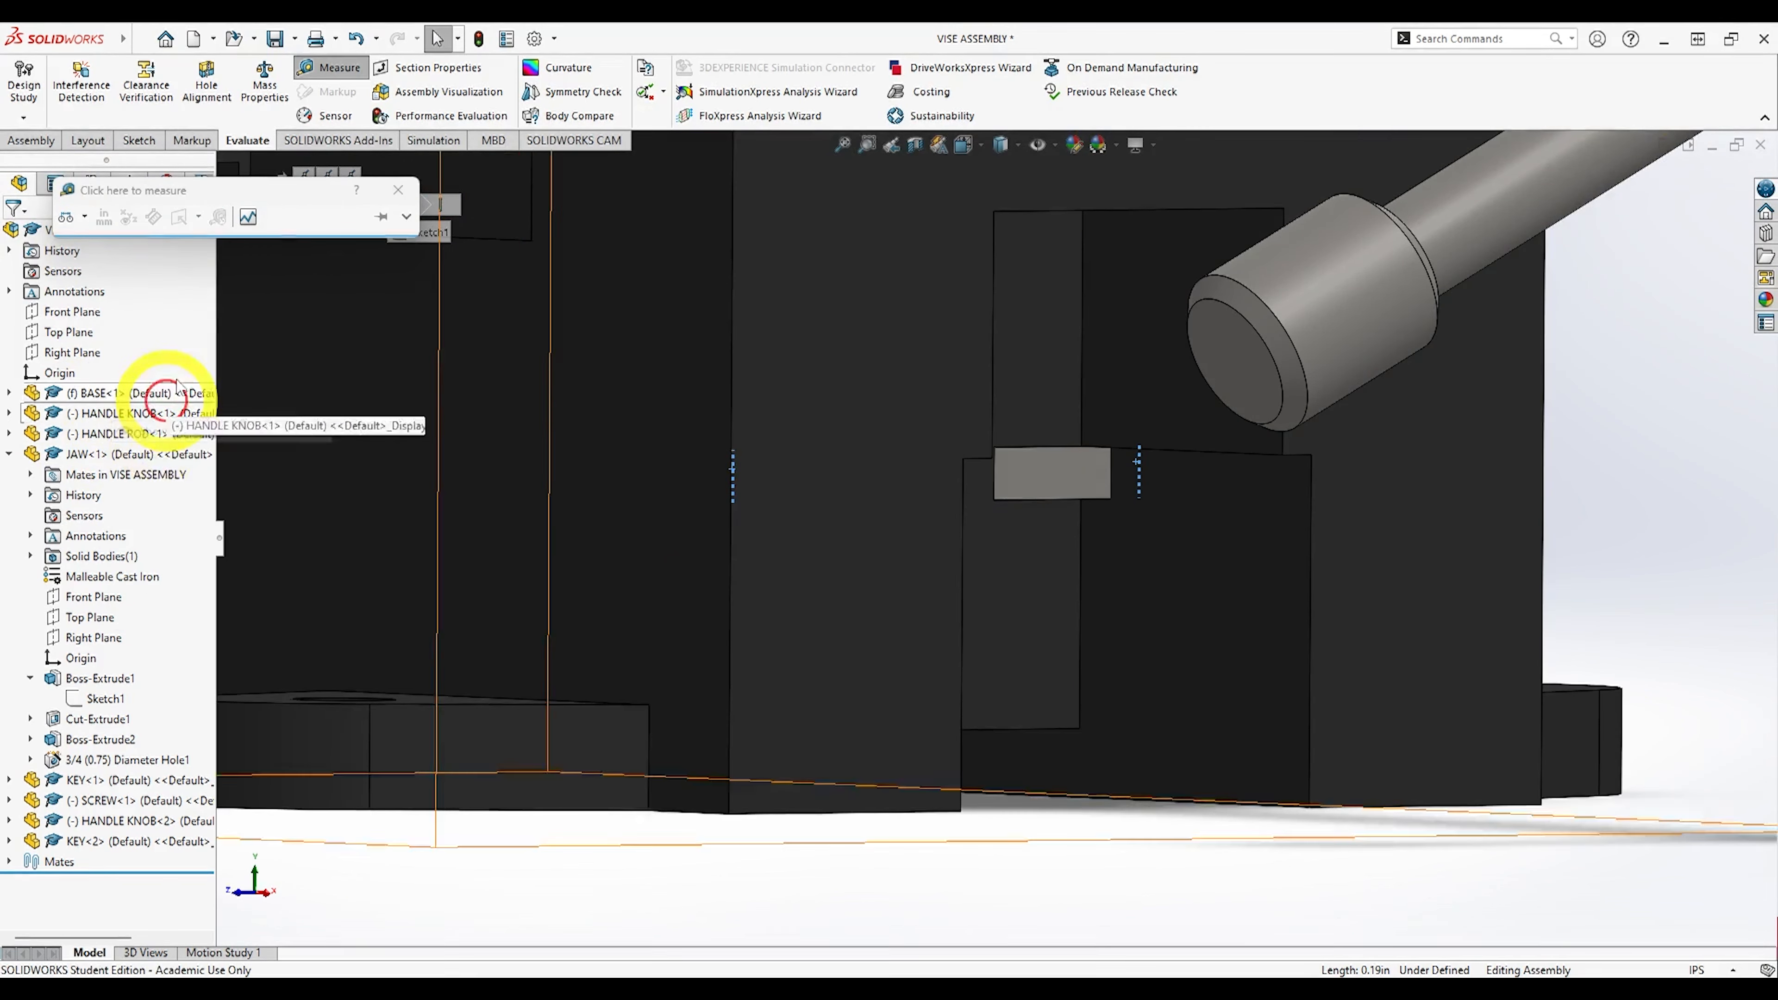
left_click(397, 190)
Edit the BASE component in the assembly context and open Sketch2 of its Cut-Extrude1 for editing.
right_click(105, 396)
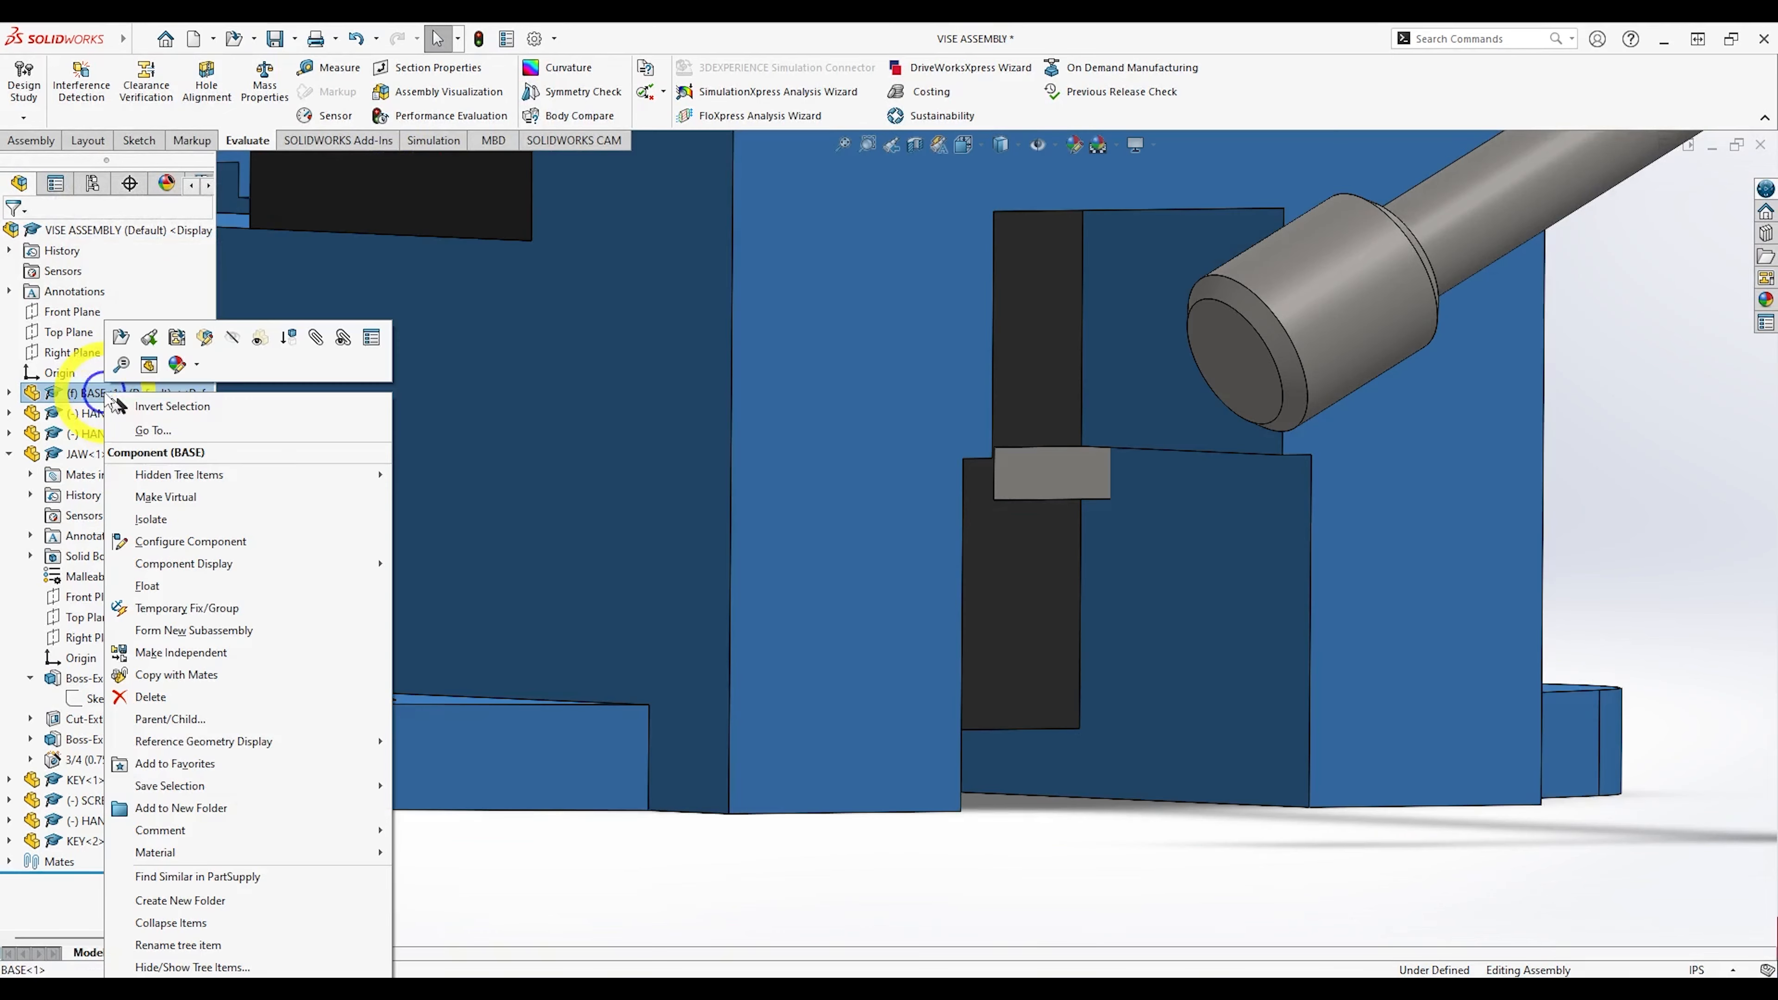
left_click(203, 339)
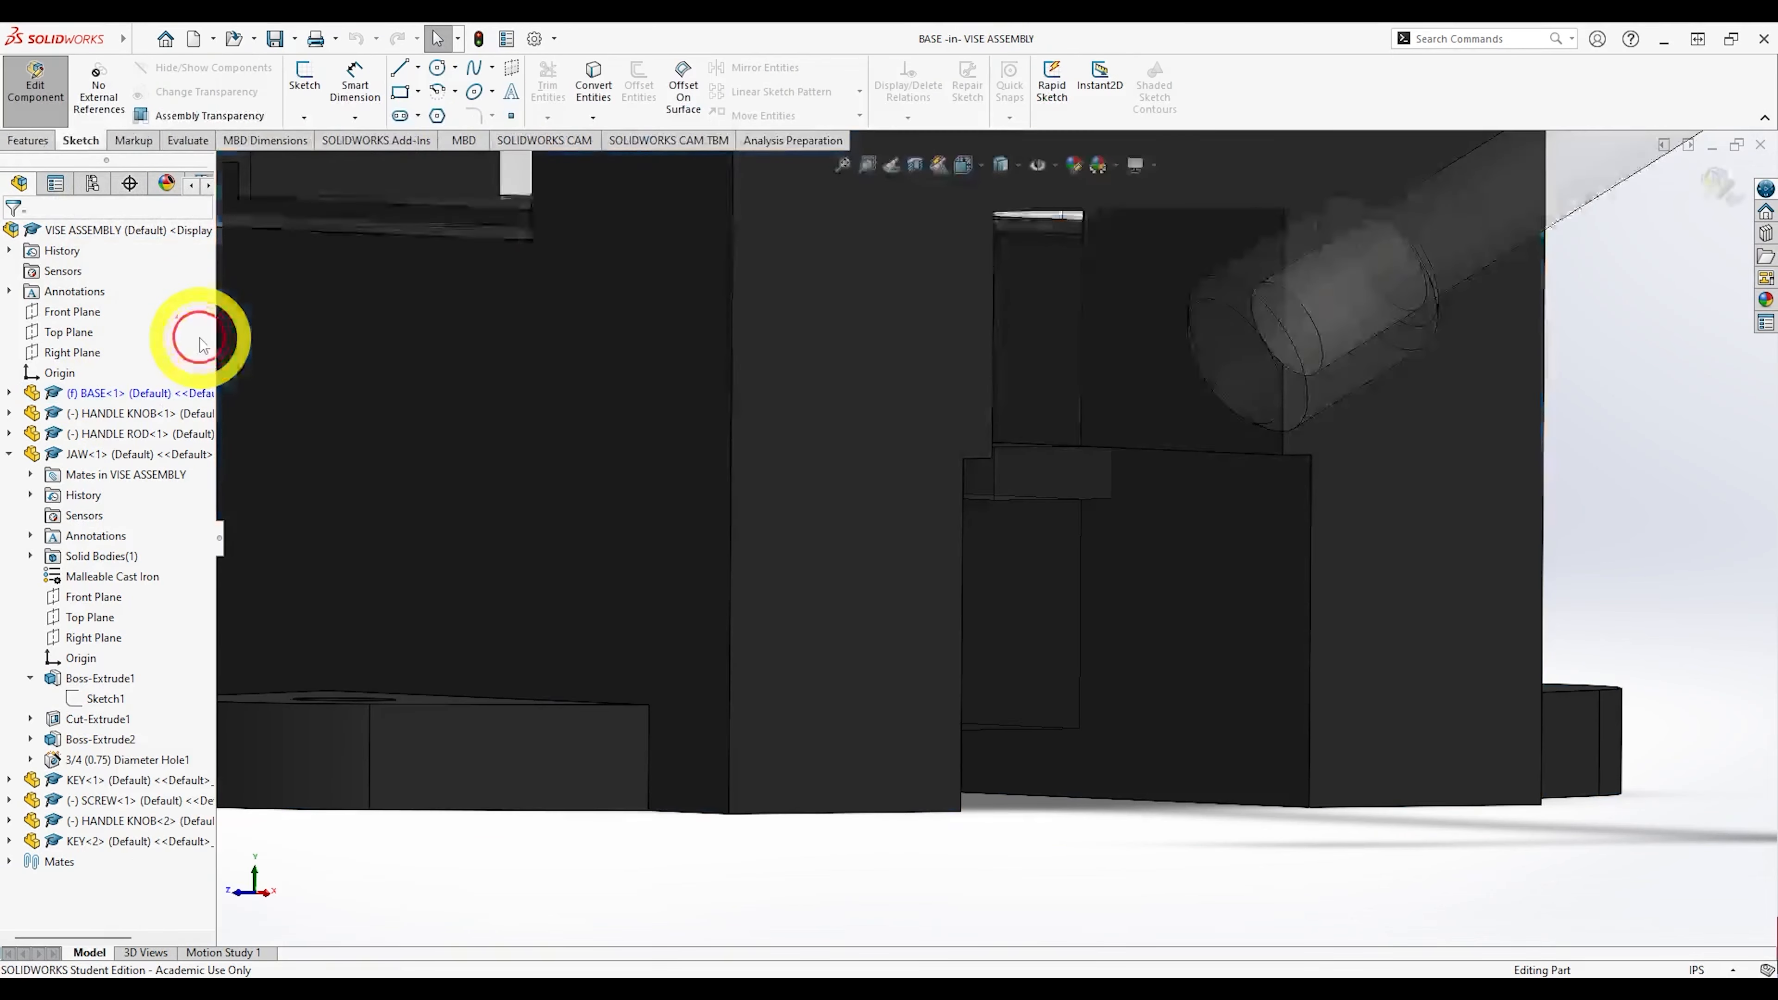
left_click(8, 394)
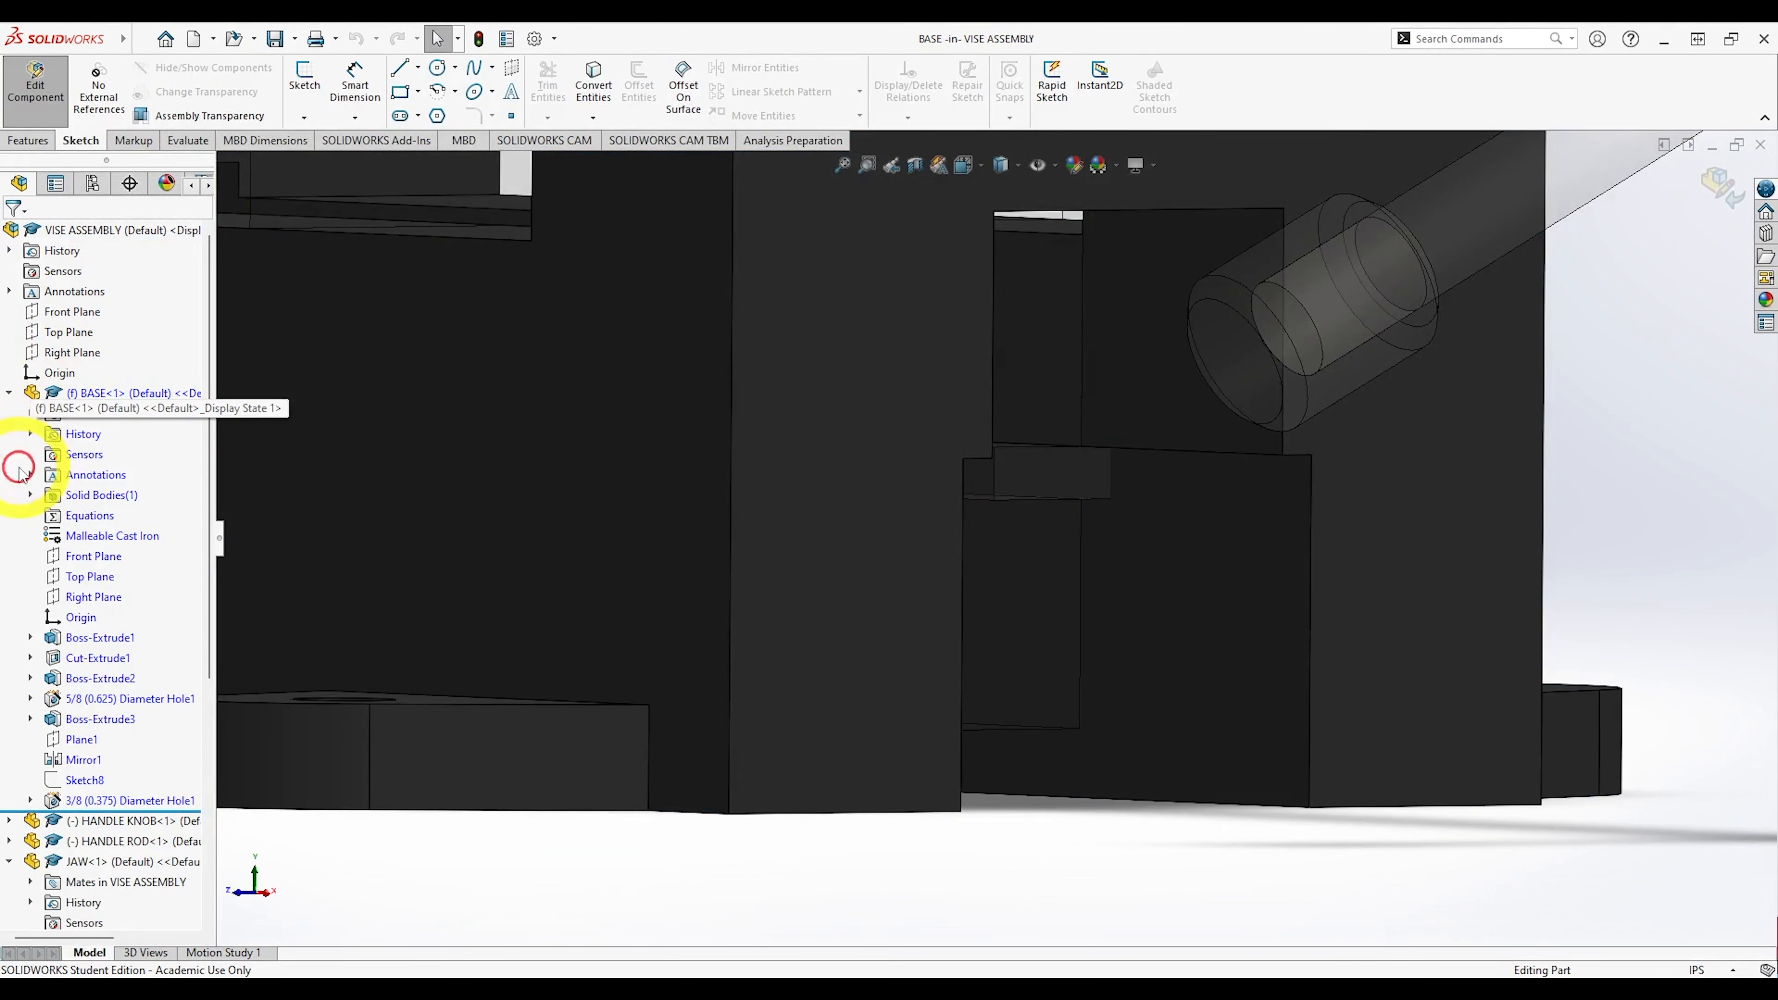
left_click(91, 659)
left_click(30, 659)
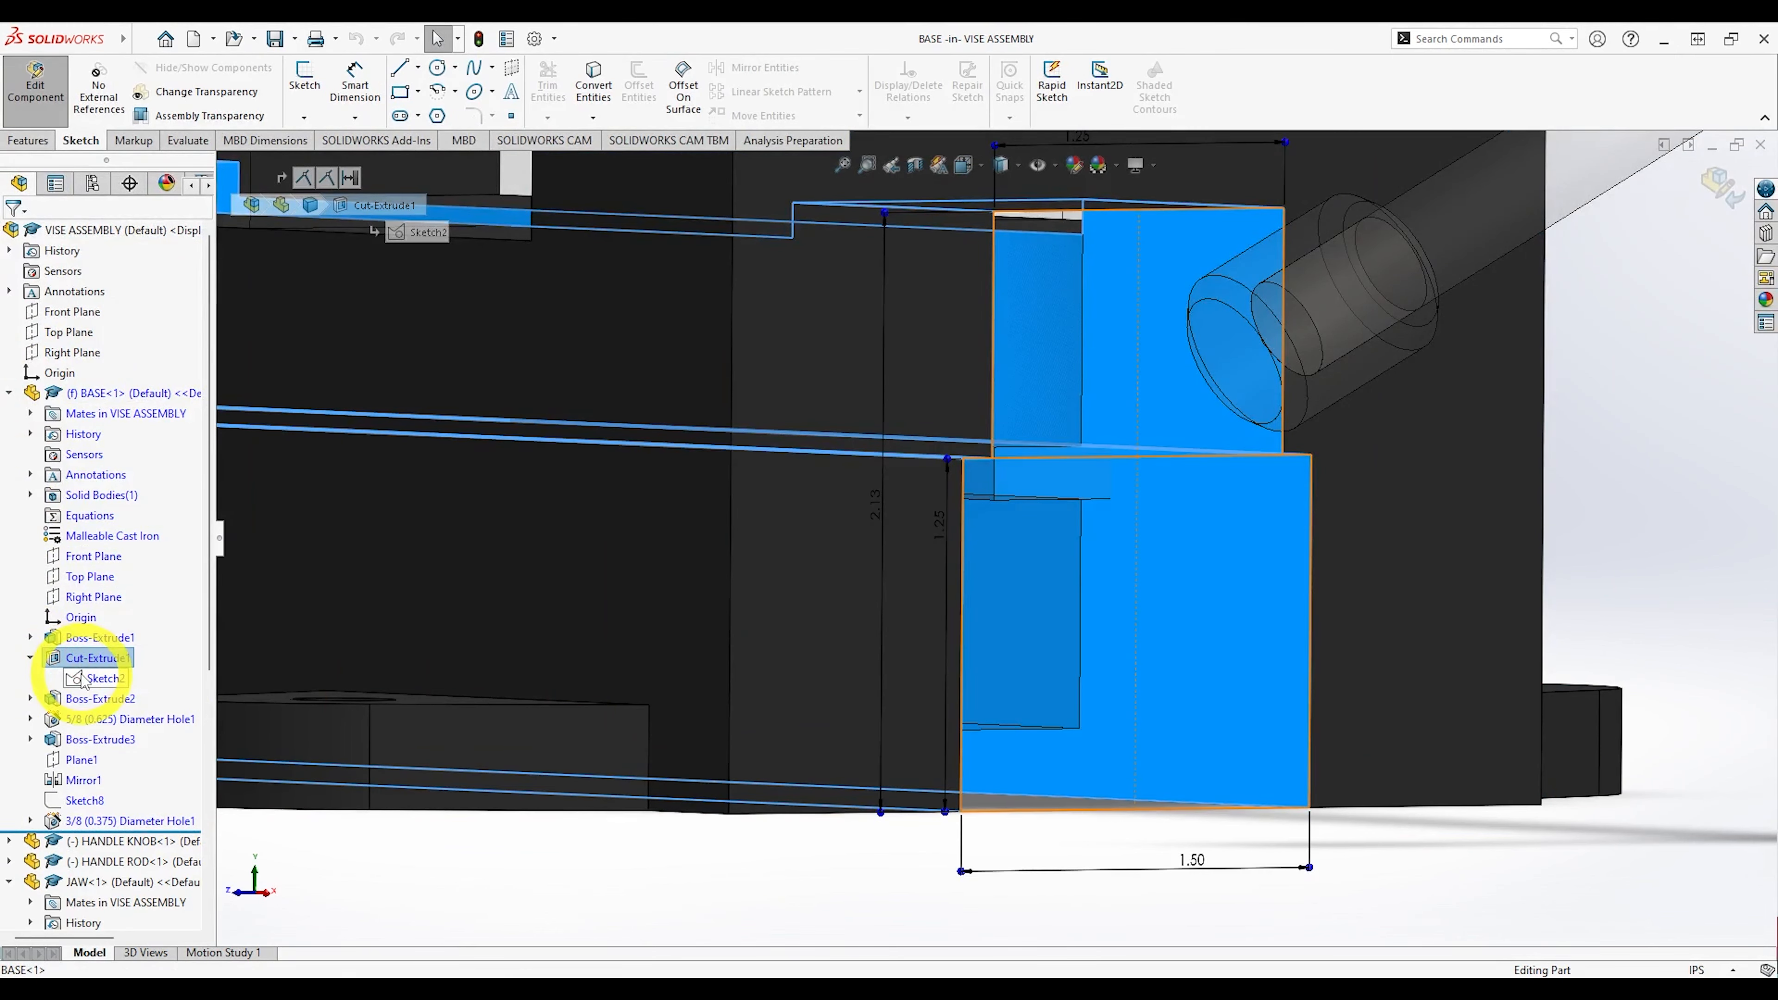
left_click(83, 678)
left_click(104, 617)
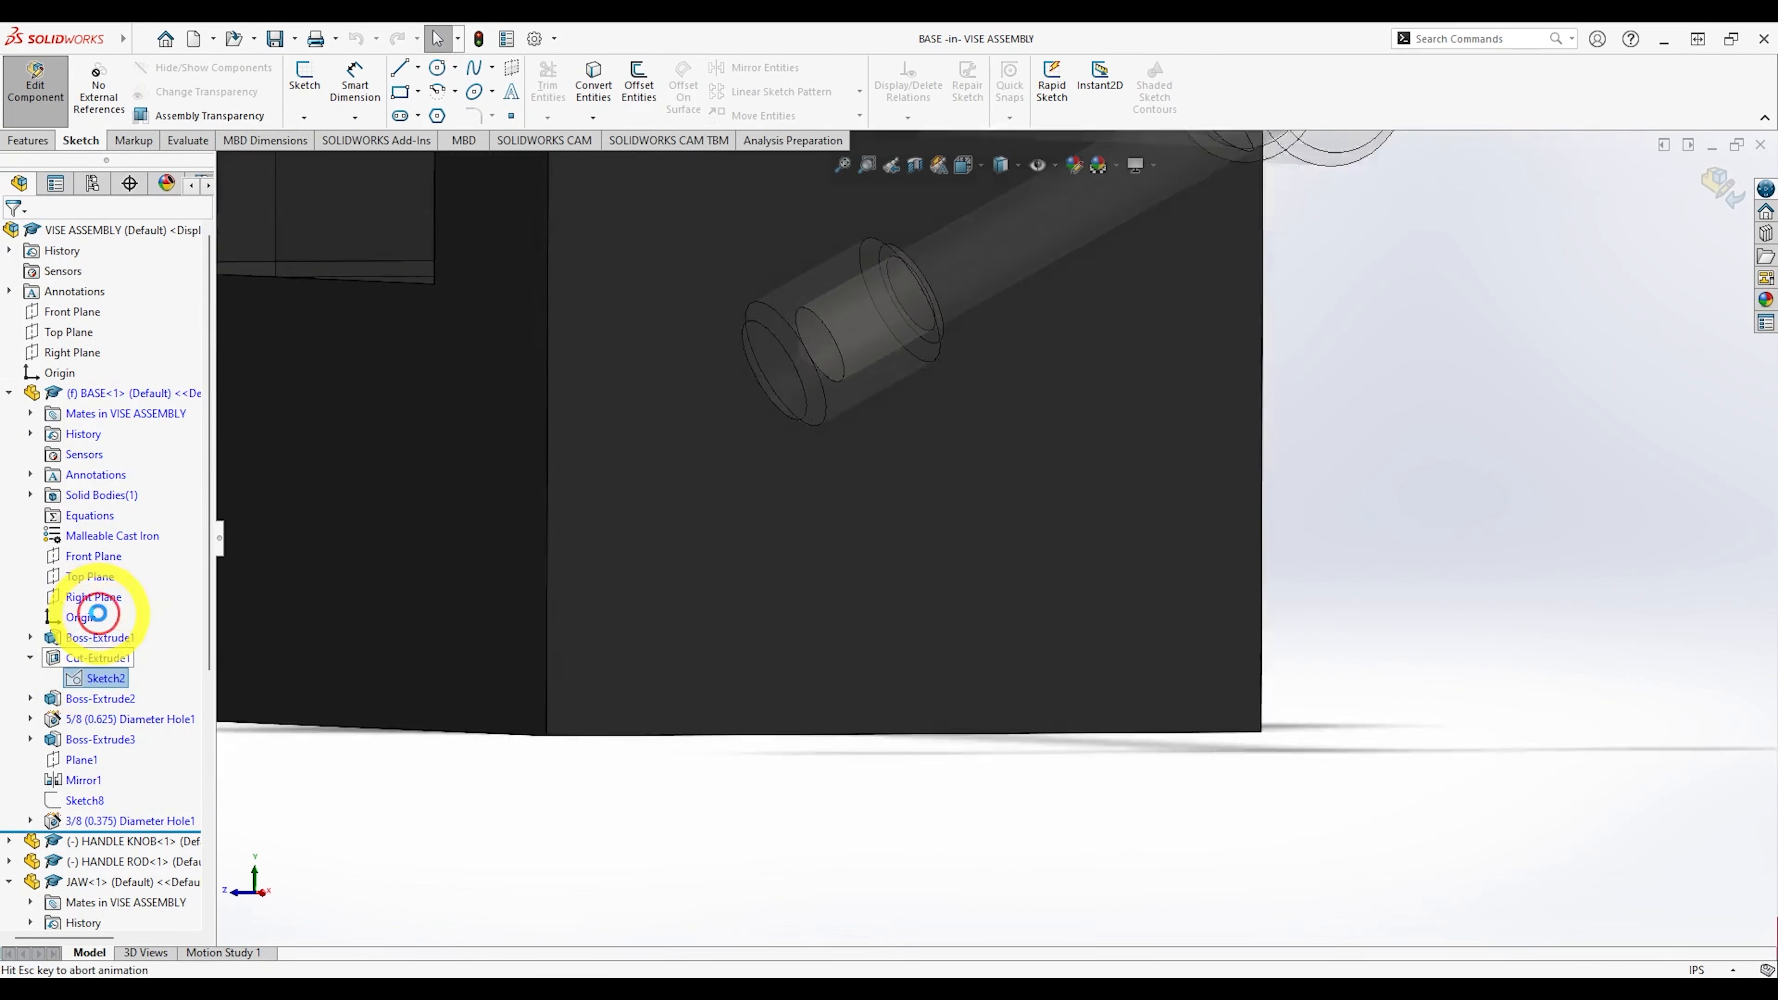
Set the width of the base's lower slot opening to 1.75 in, finish the sketch and return to the assembly.
double_click(910, 624)
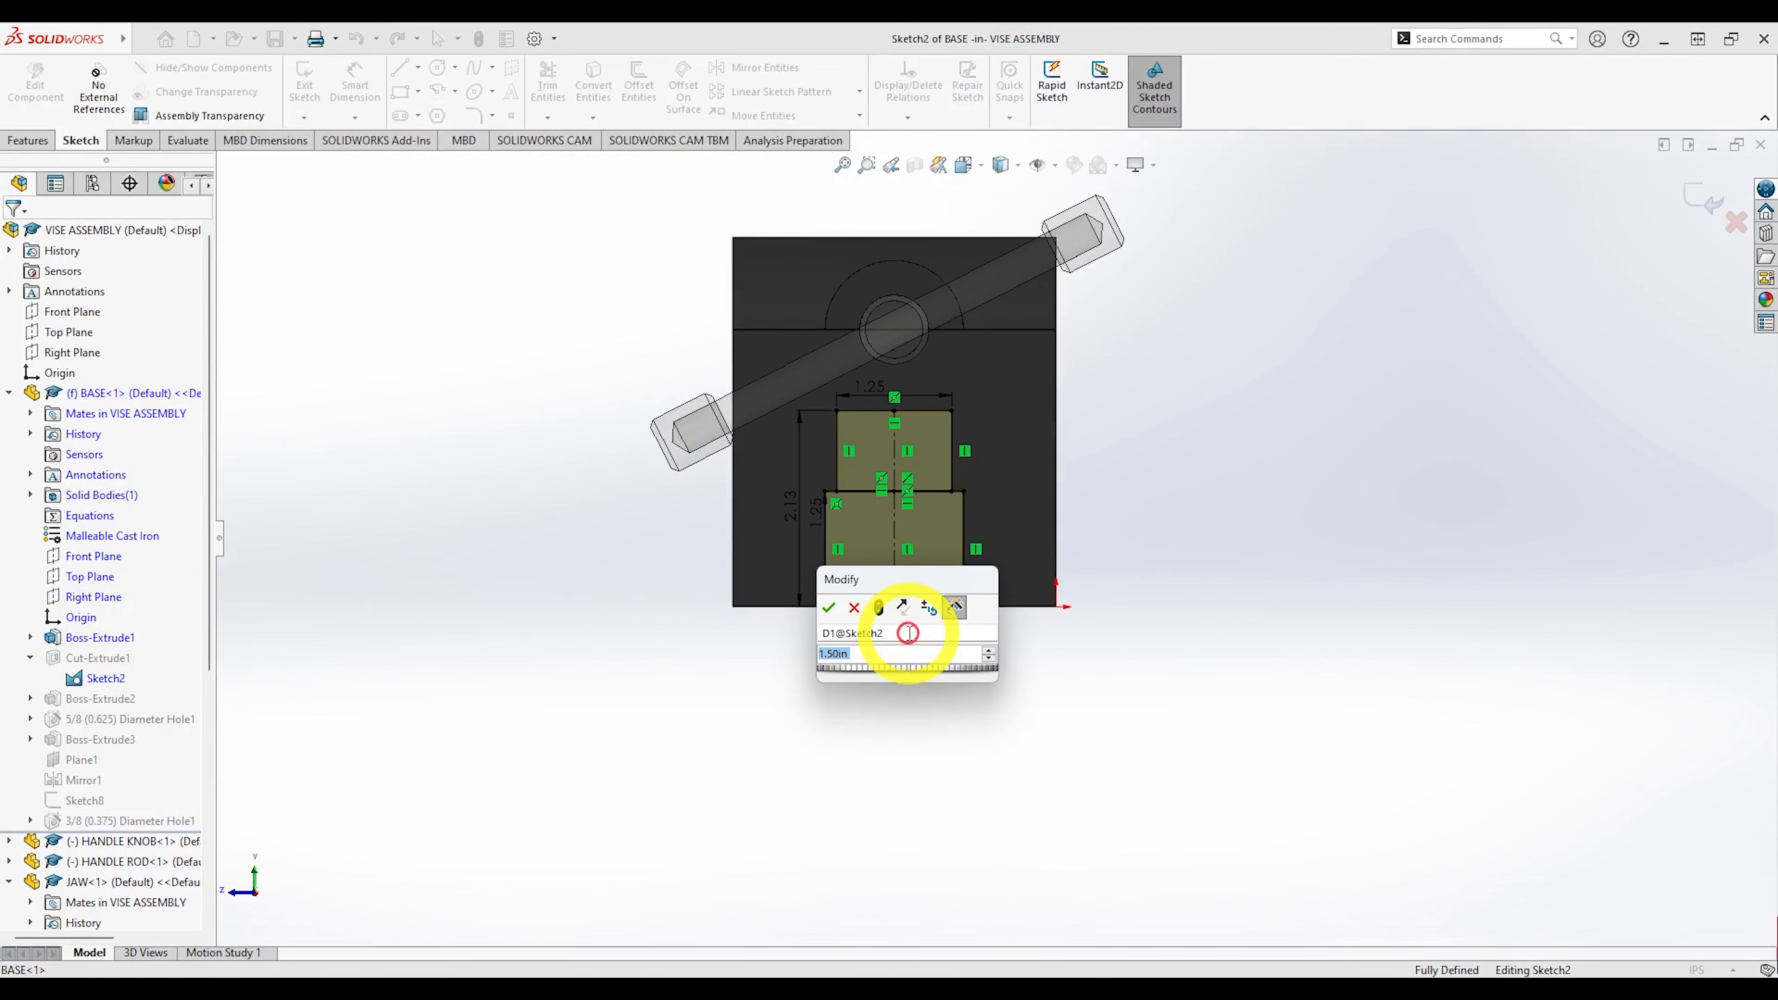
type("1.75")
key("Return")
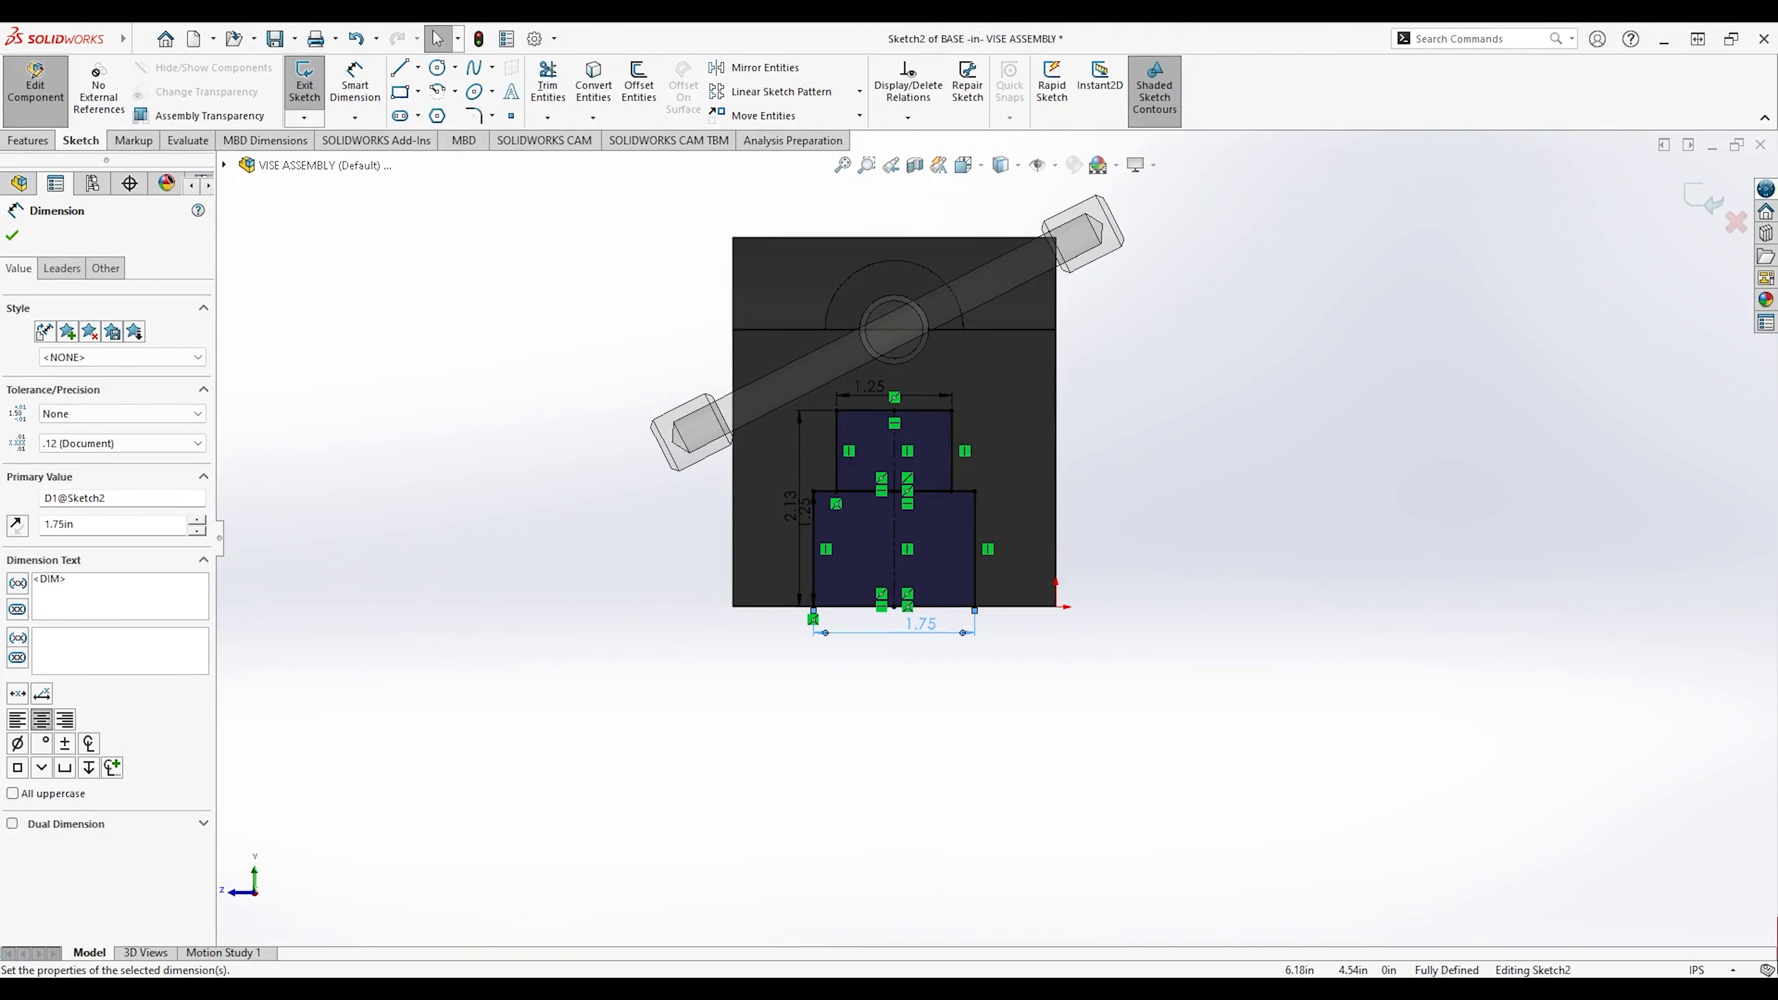
left_click(1703, 202)
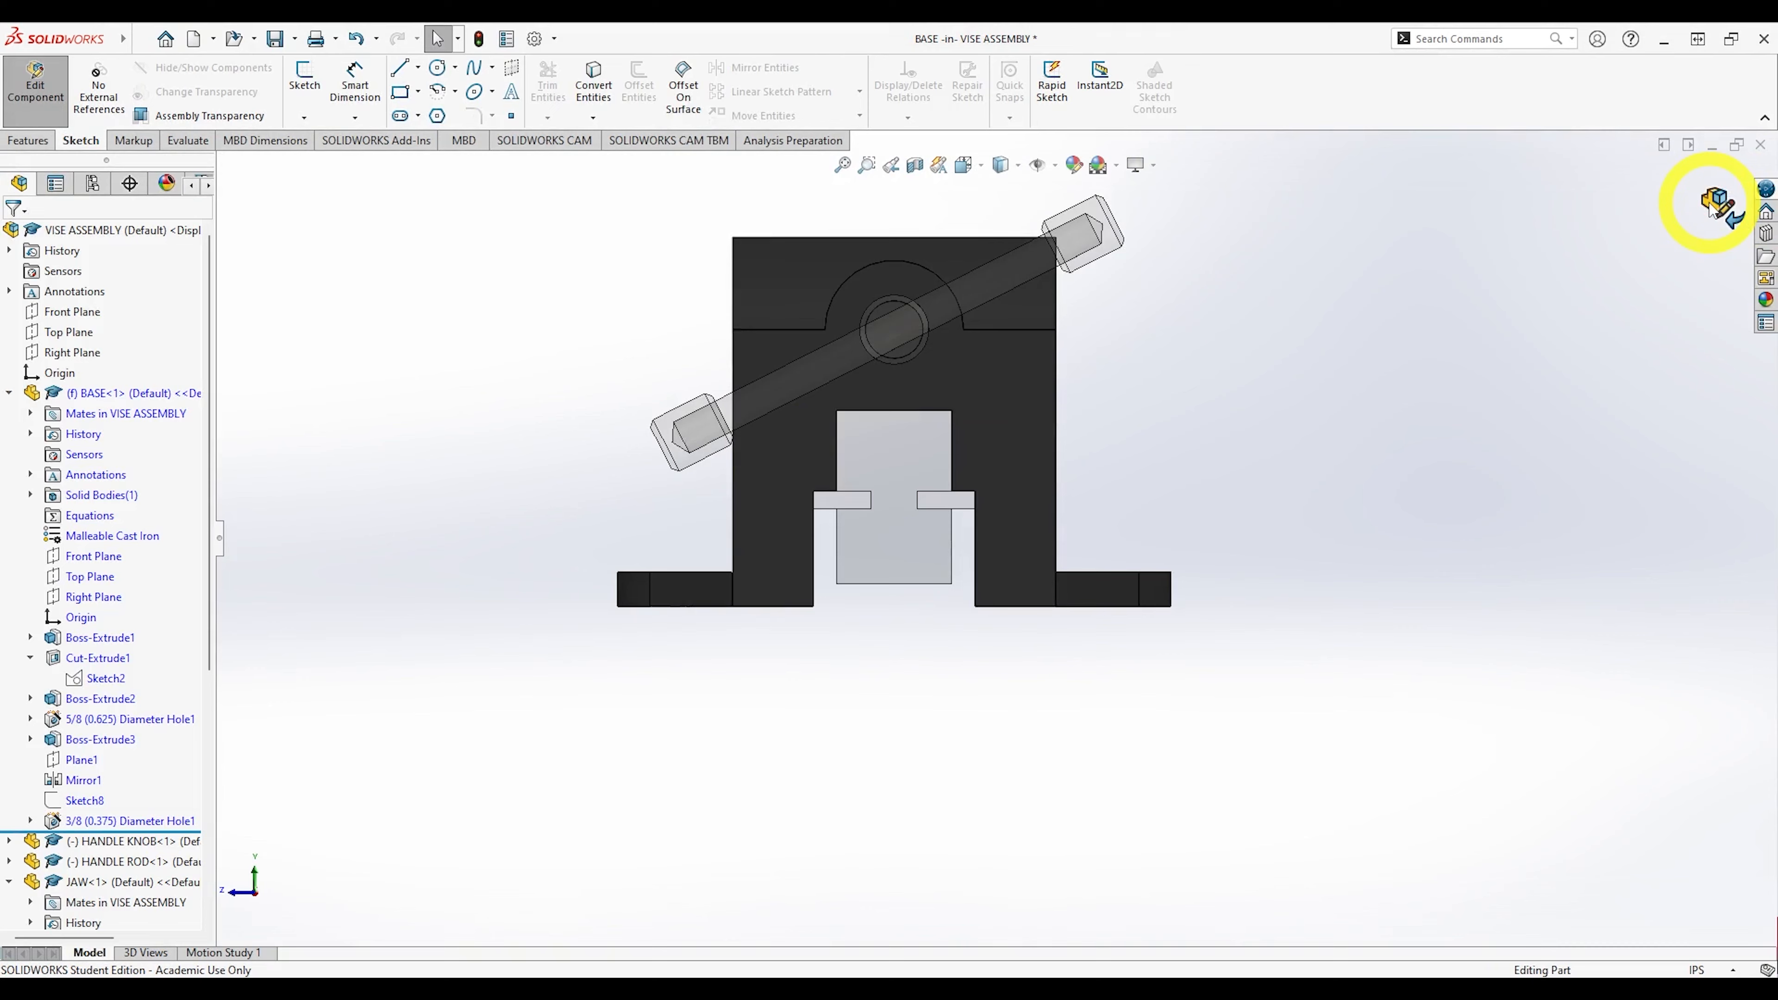
left_click(1708, 204)
Edit the JAW component in the assembly context and start a sketch on the bottom face of its center block.
middle_click_drag(981, 405, 901, 302)
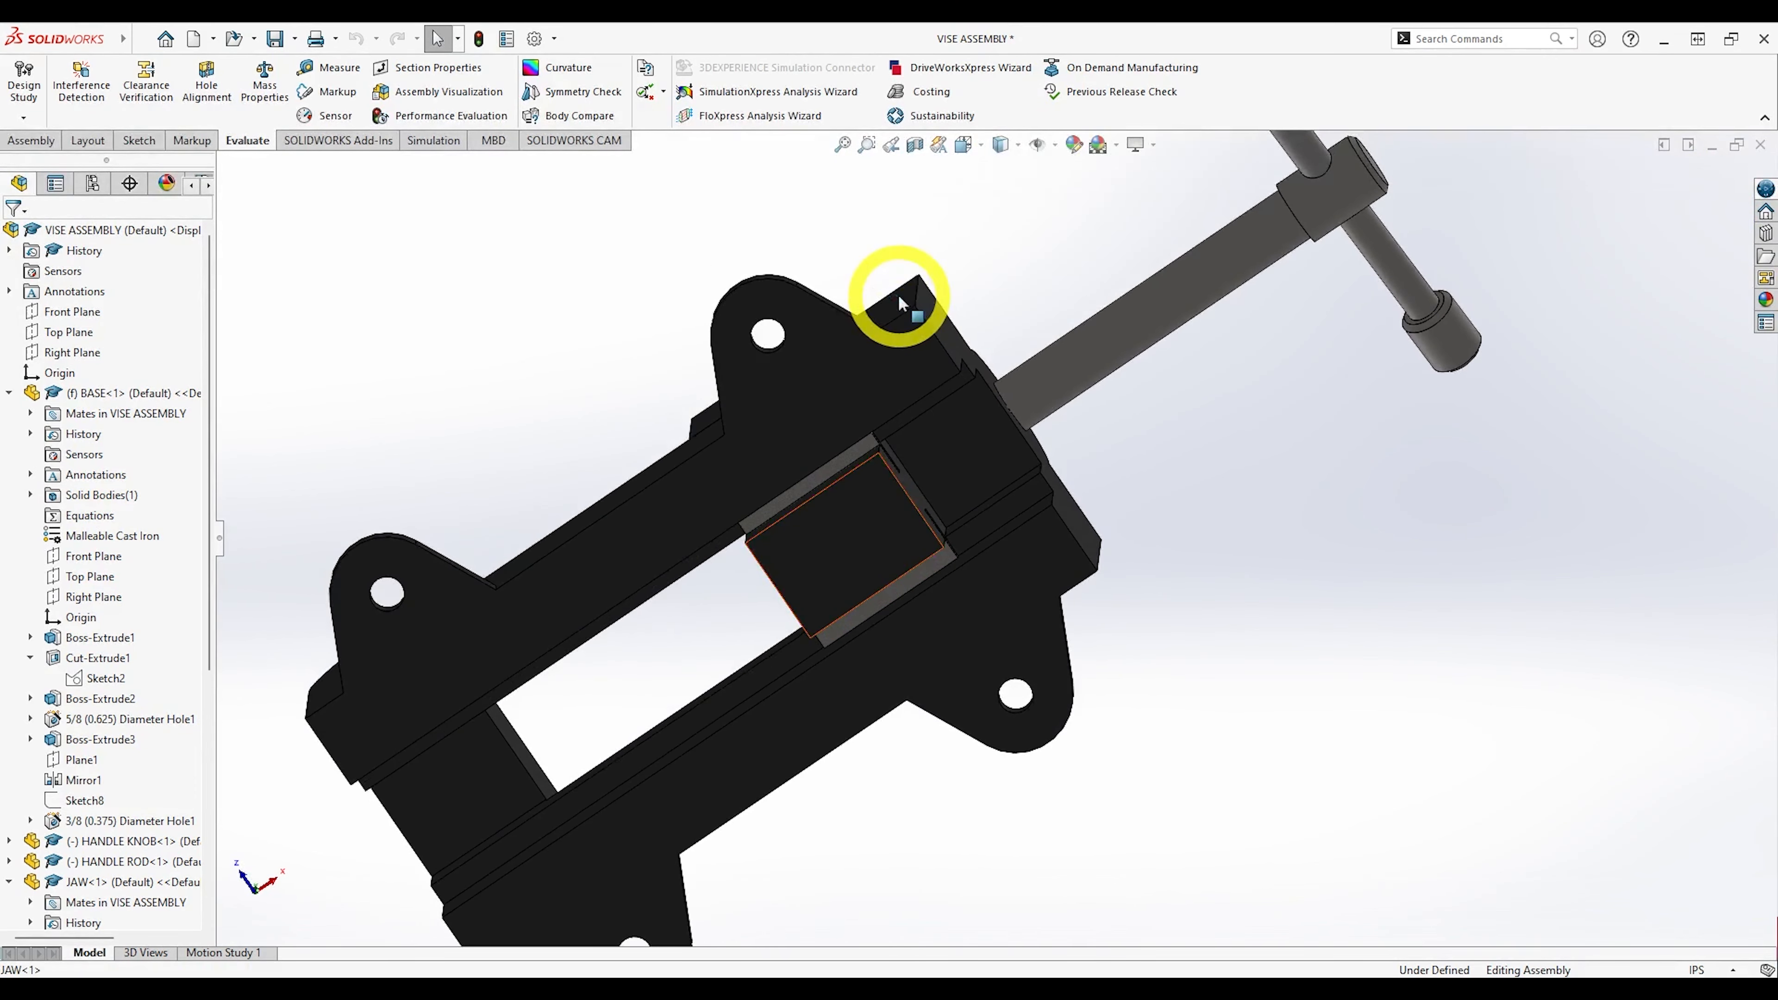
left_click(96, 885)
right_click(97, 885)
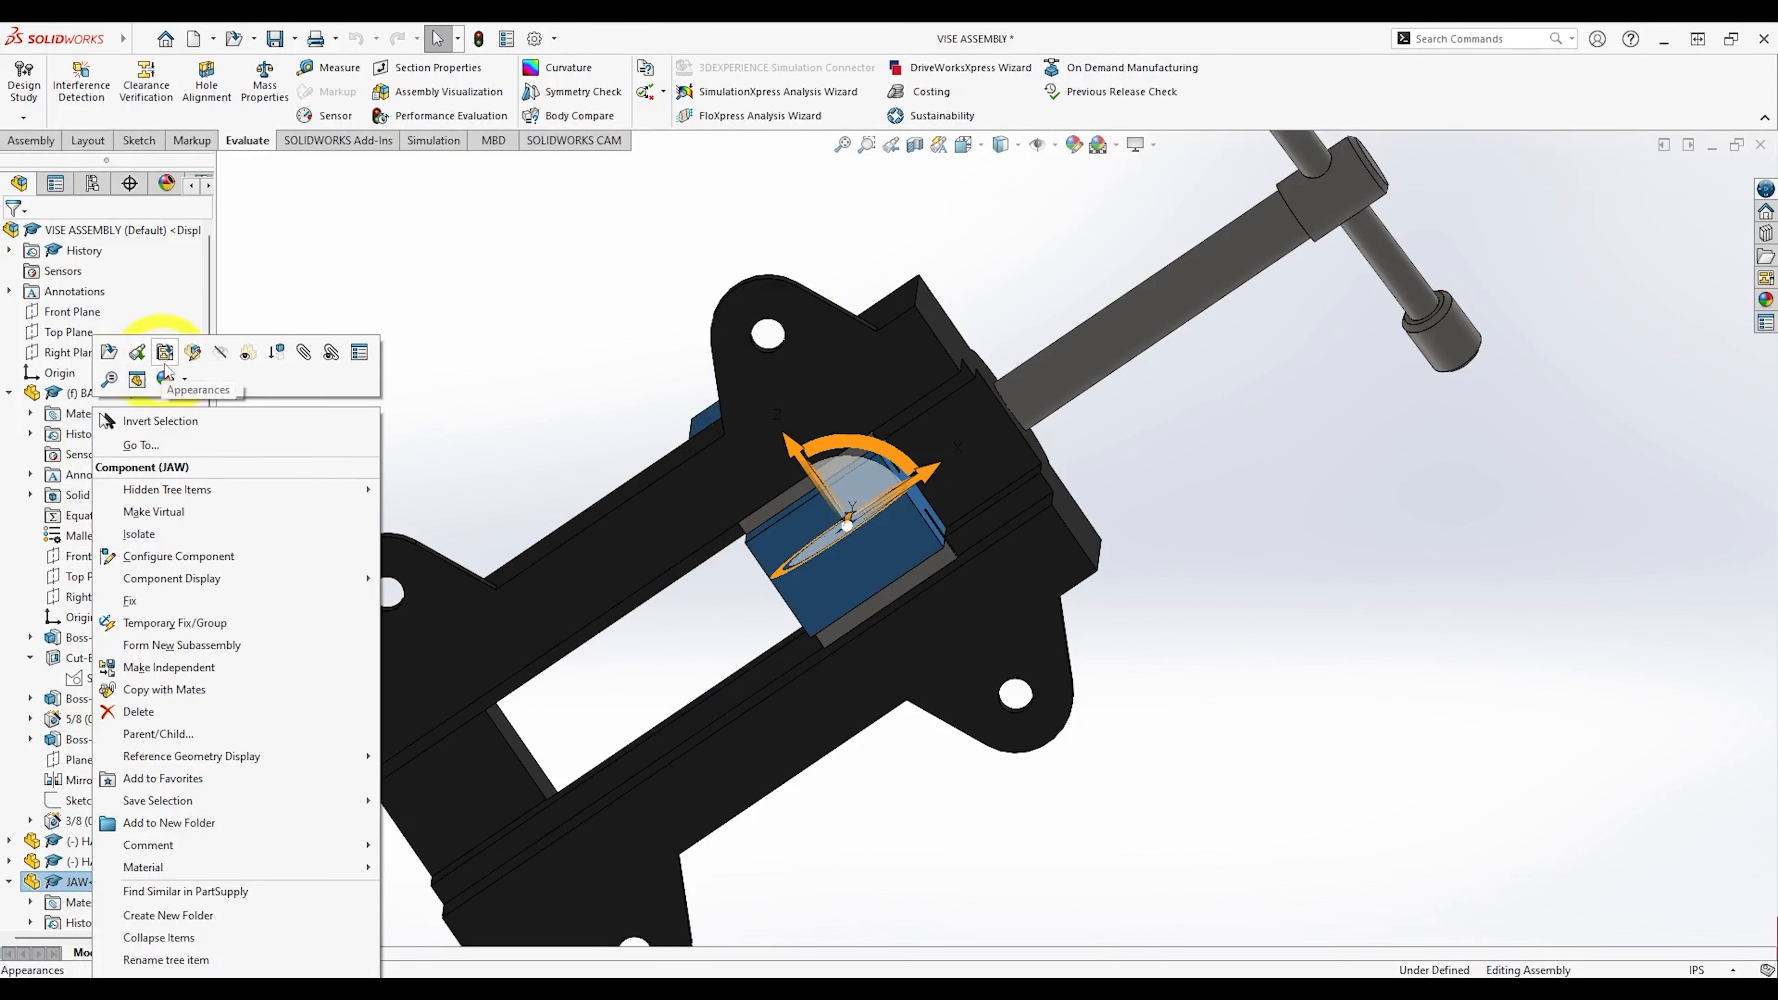
left_click(196, 356)
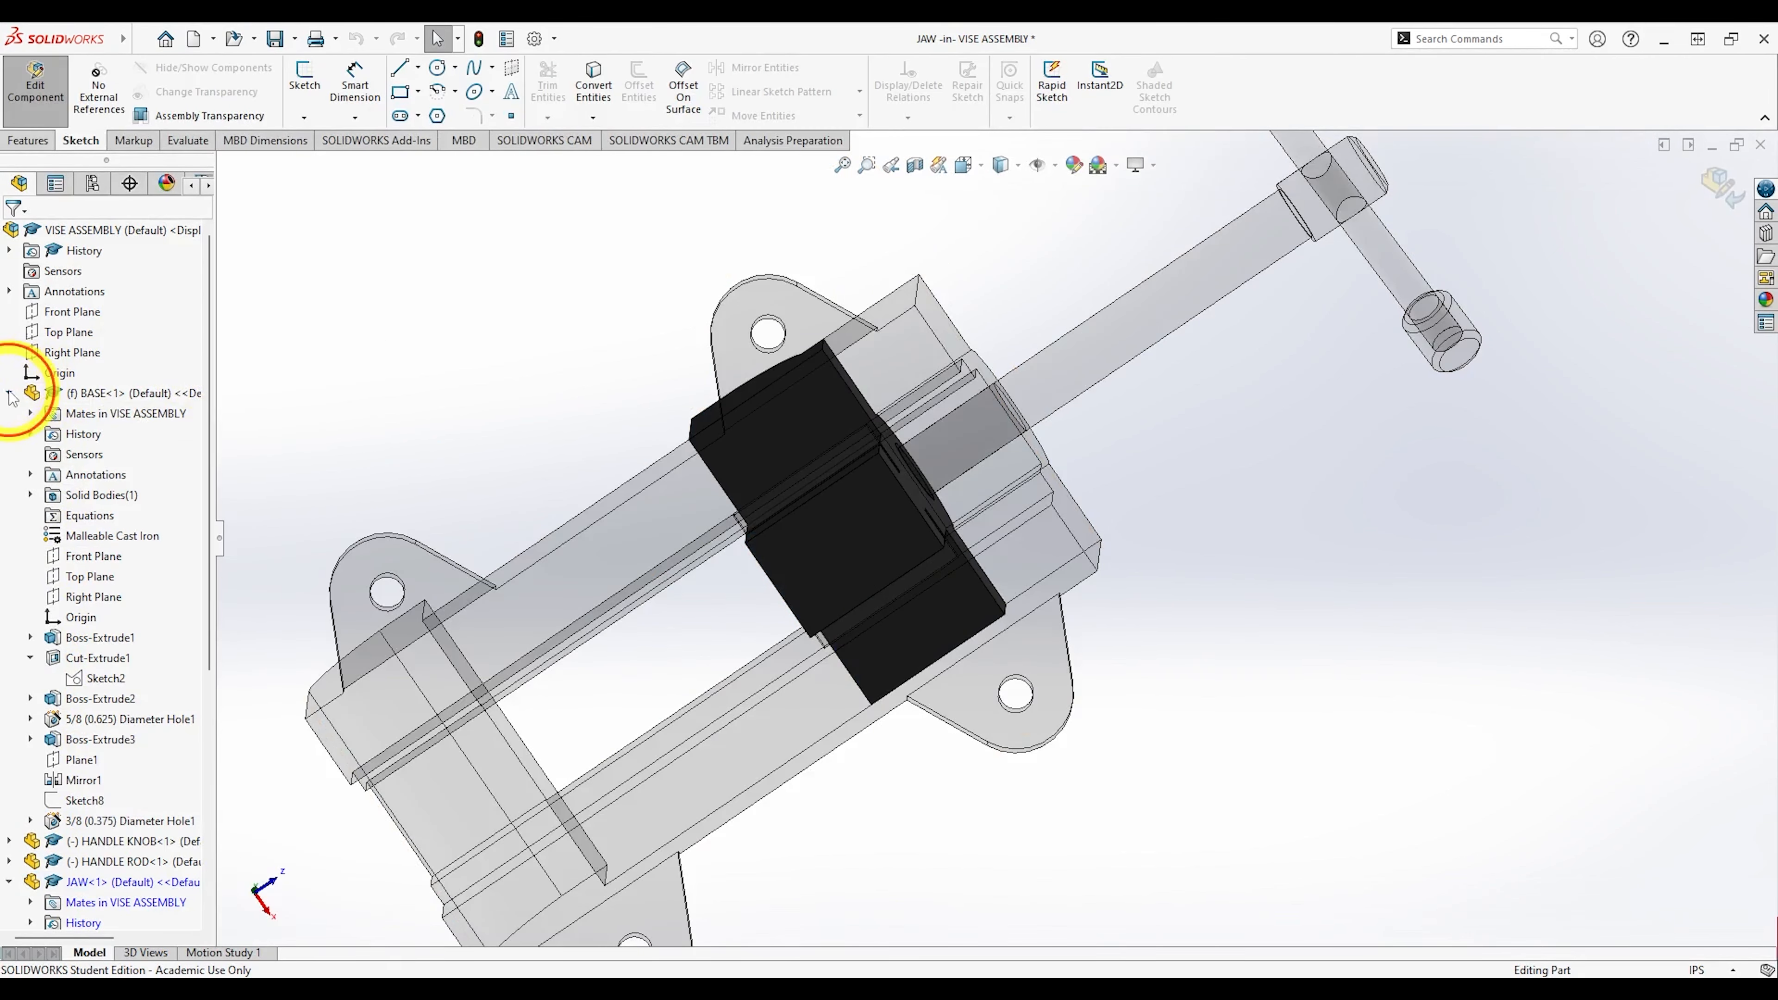
left_click(10, 394)
scroll(737, 584, "down", 3)
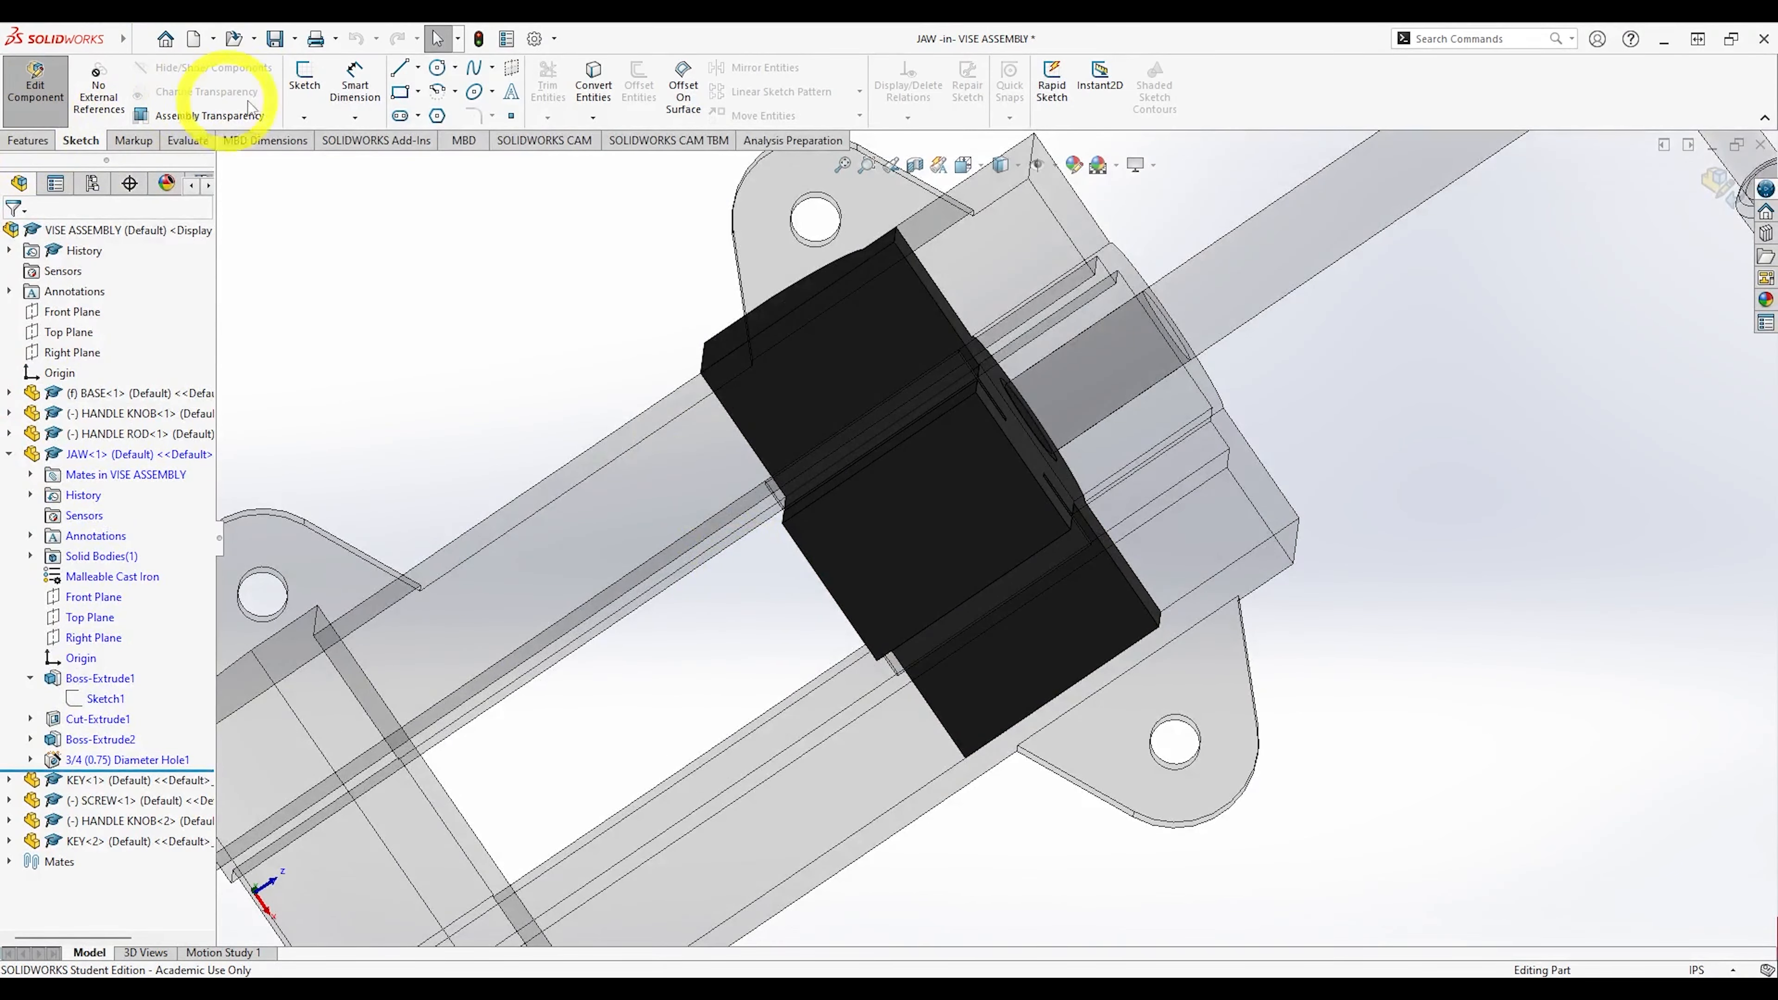
left_click(304, 74)
left_click(936, 491)
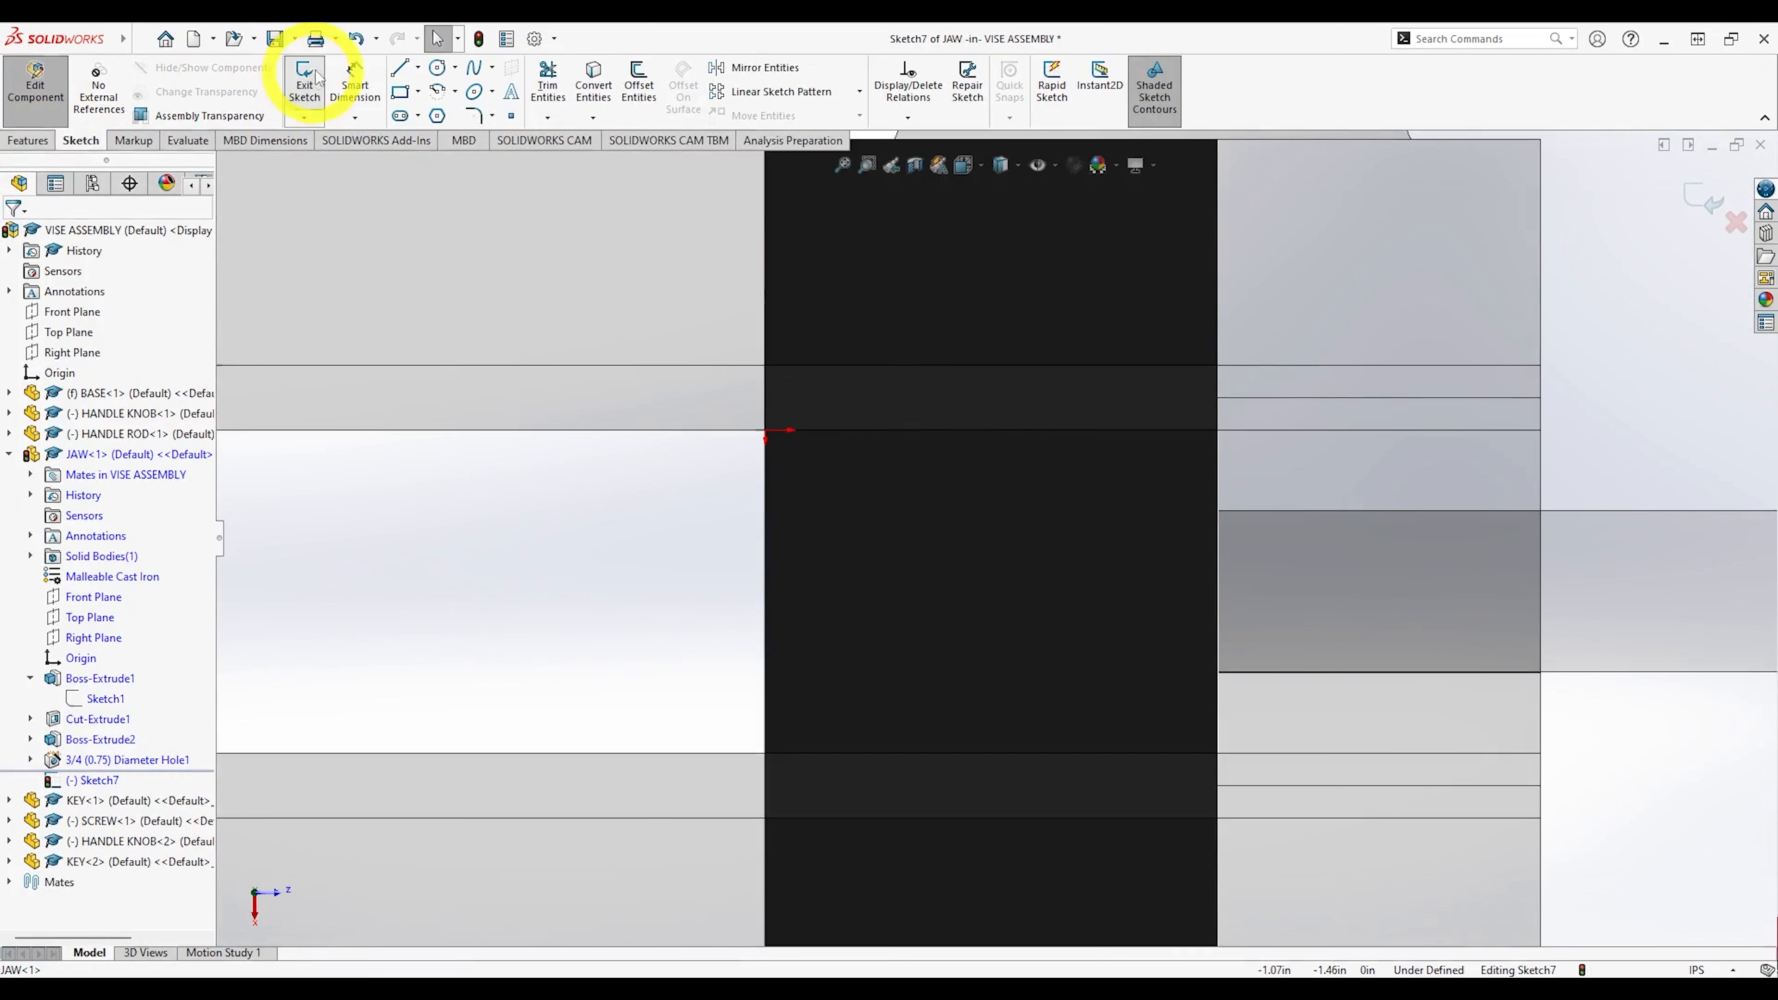
Sketch two short lines inward from the midpoints of the face's opposite slot-side edges, about 0.16 in and 0.17 in long.
left_click(400, 67)
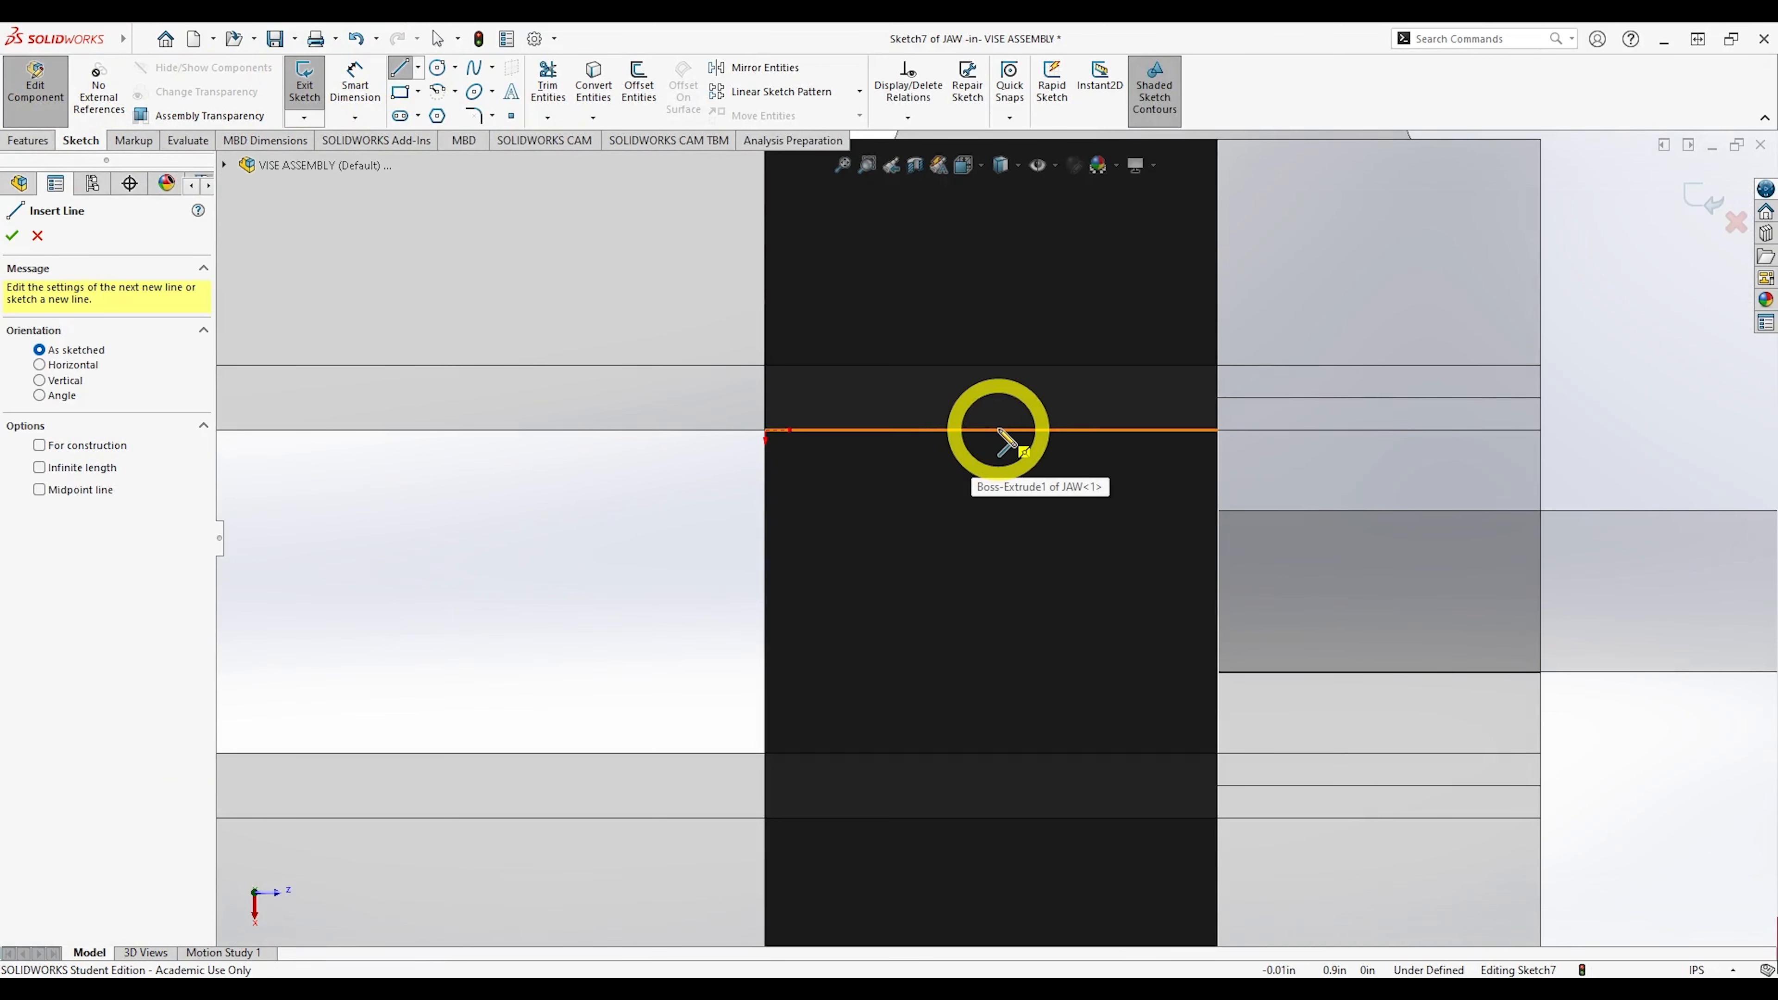
left_click_drag(991, 431, 993, 471)
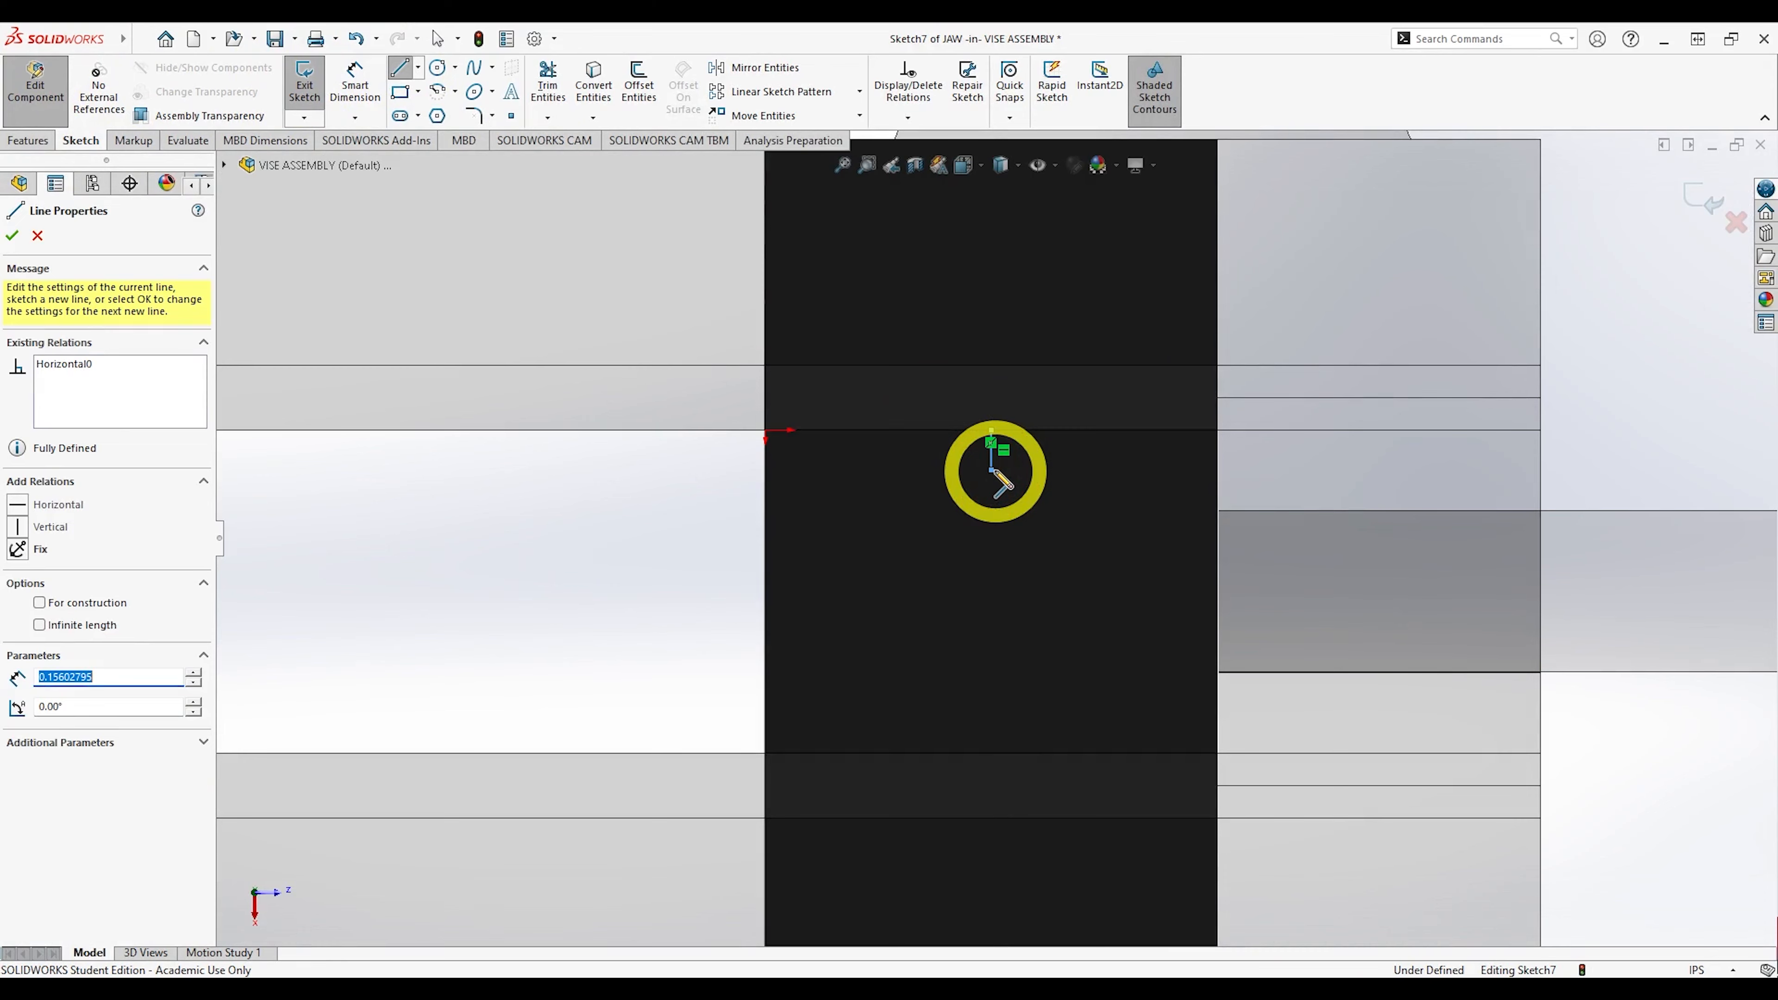
key("Escape")
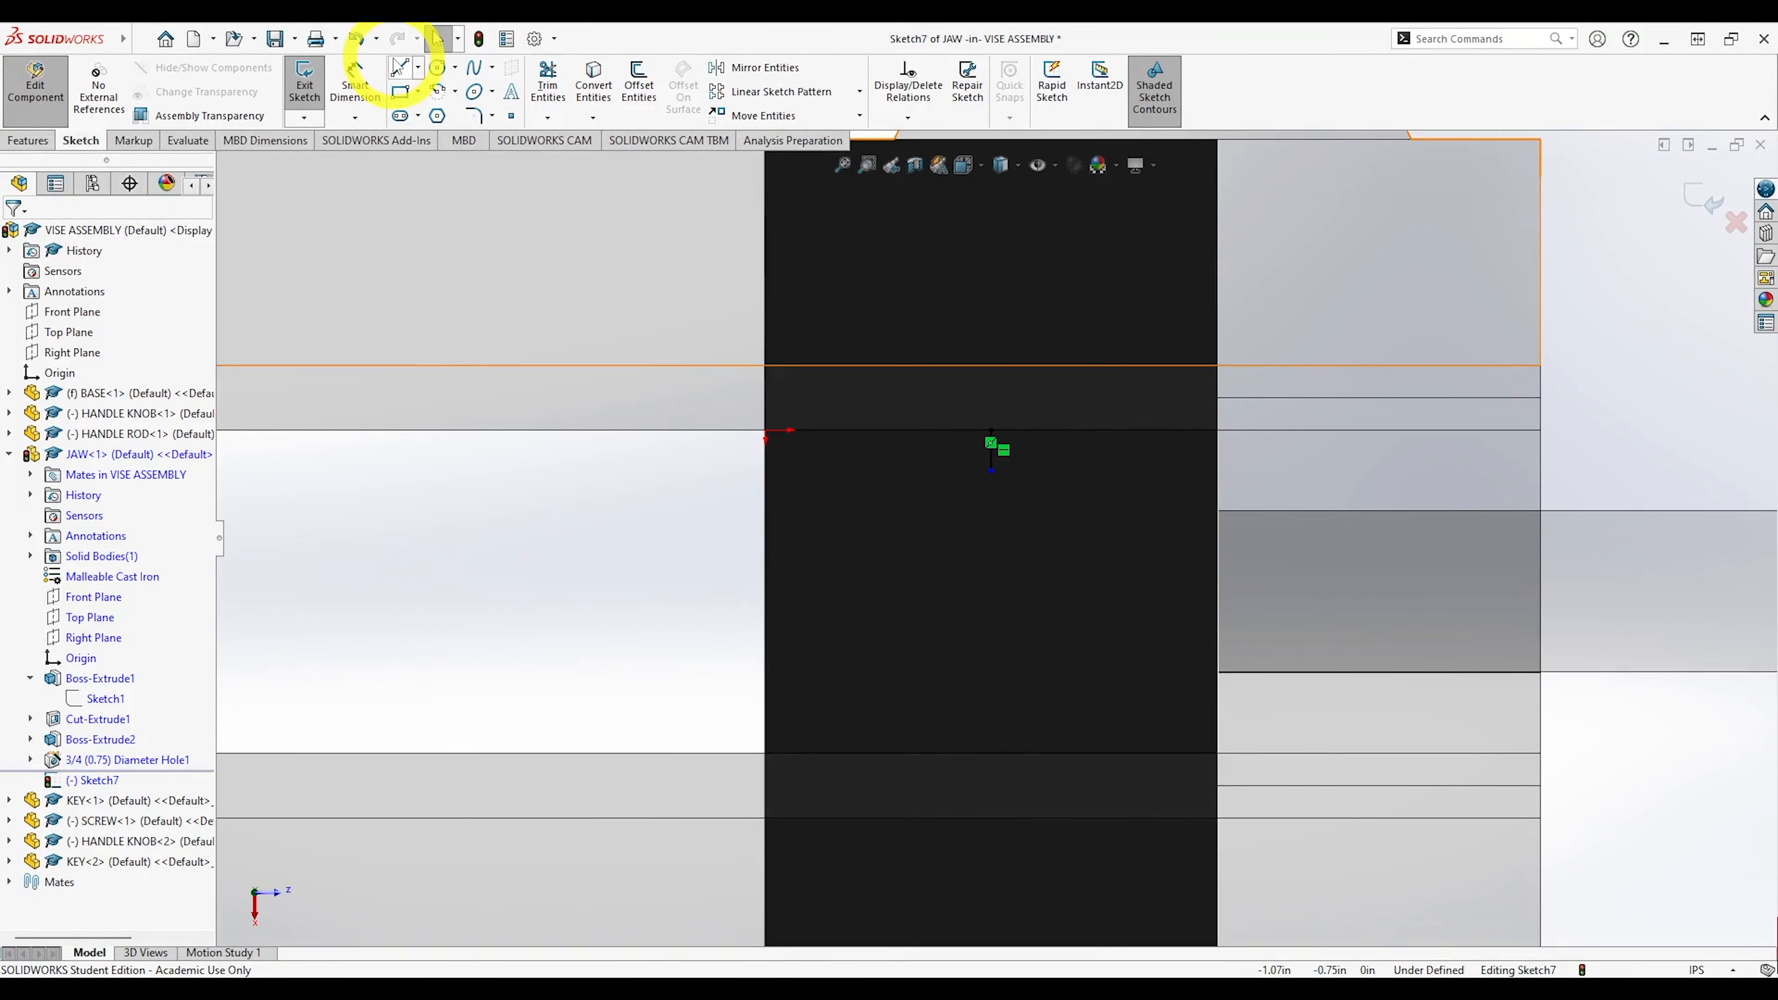
left_click(399, 68)
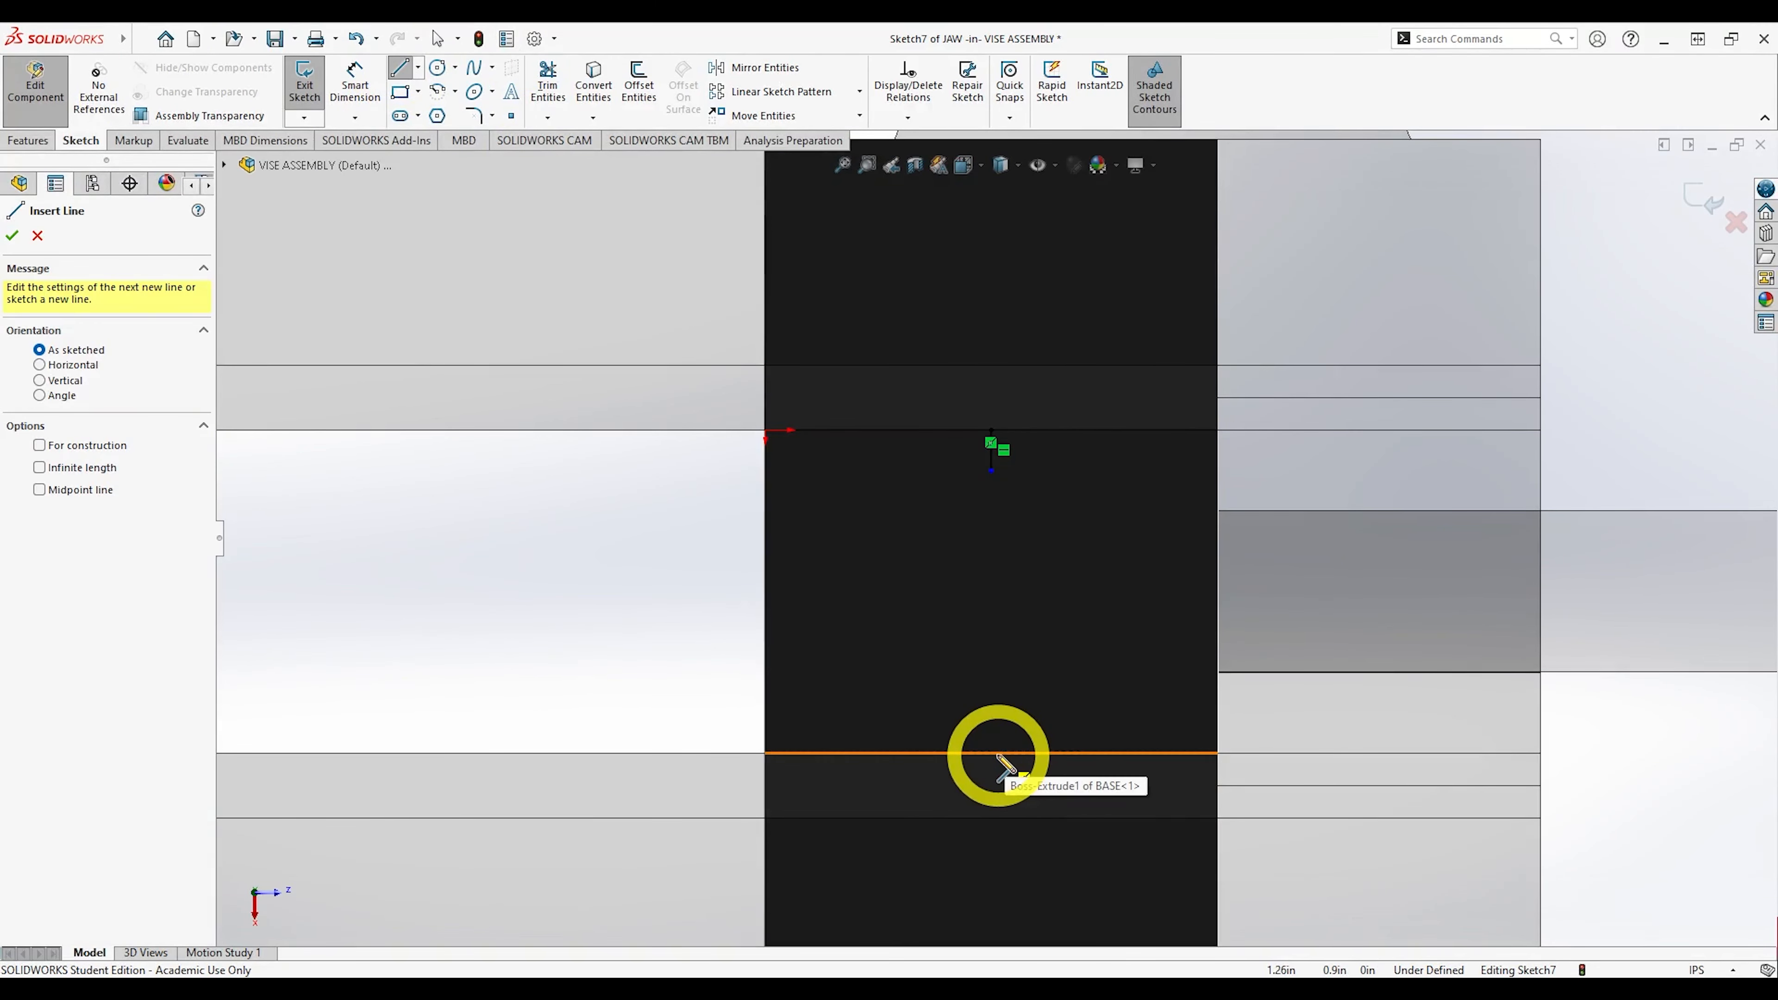
left_click(991, 754)
left_click(992, 709)
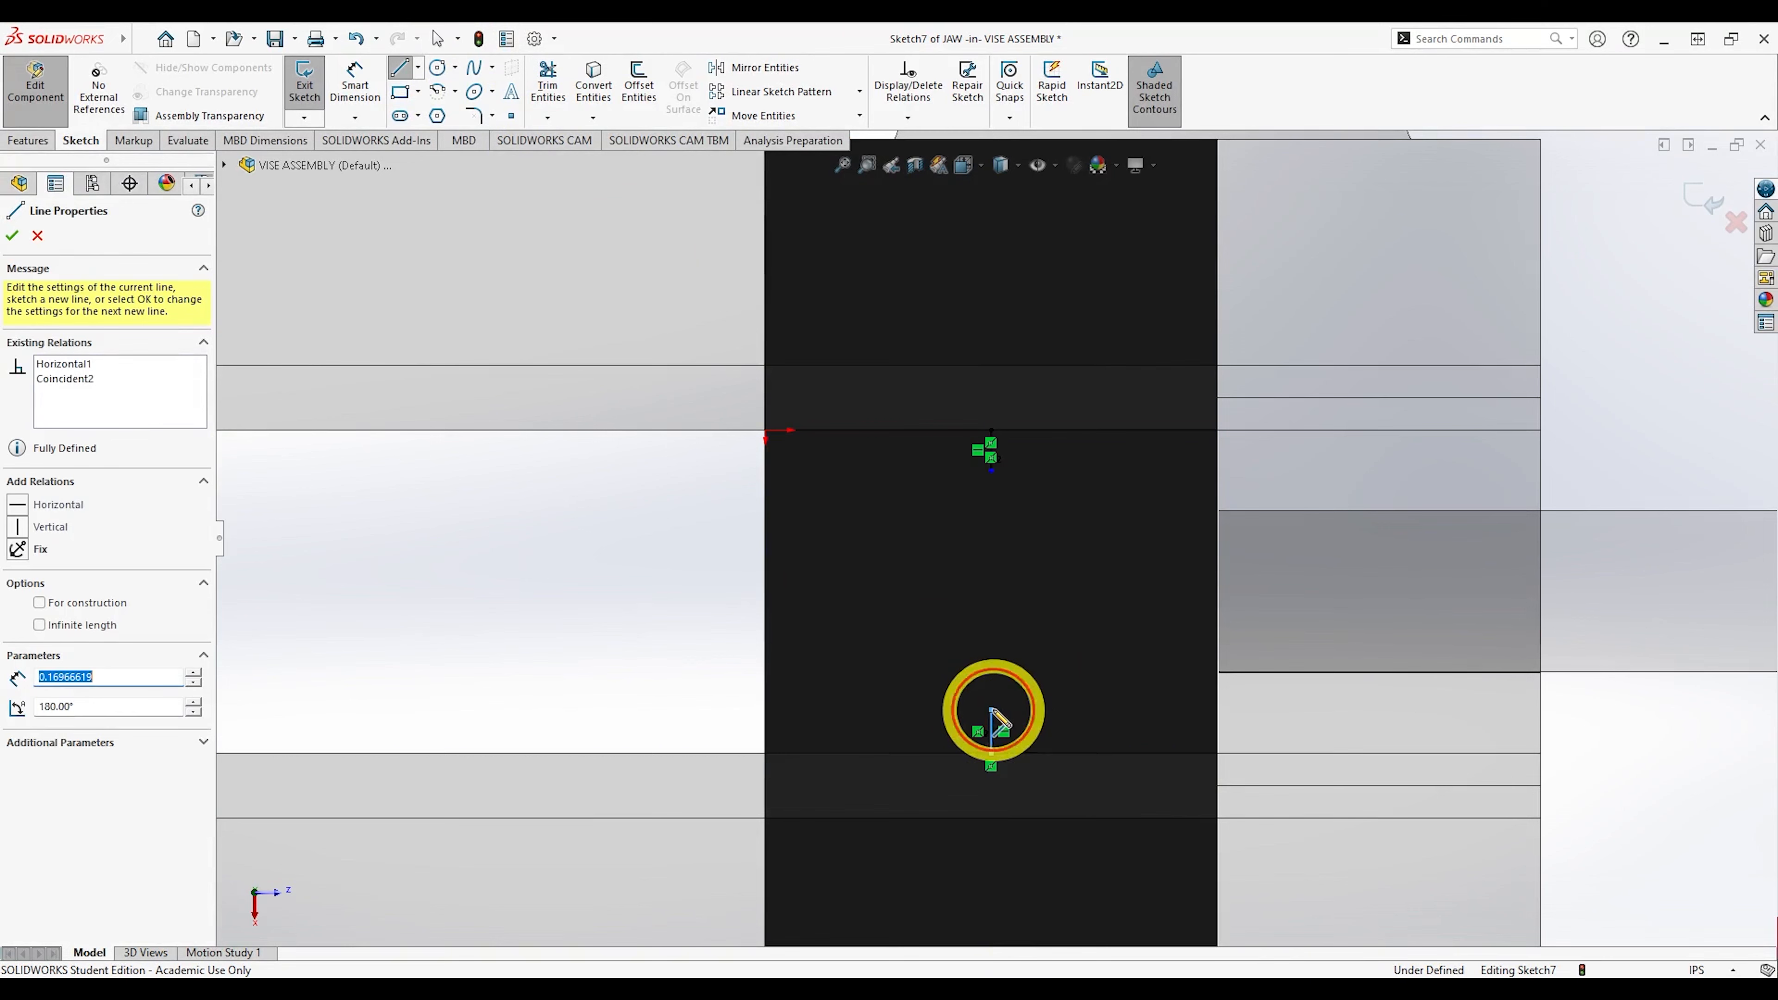
key("Escape")
Select both short sketch lines on the jaw's bottom face and make them equal in length.
left_click(993, 732)
left_click(991, 441)
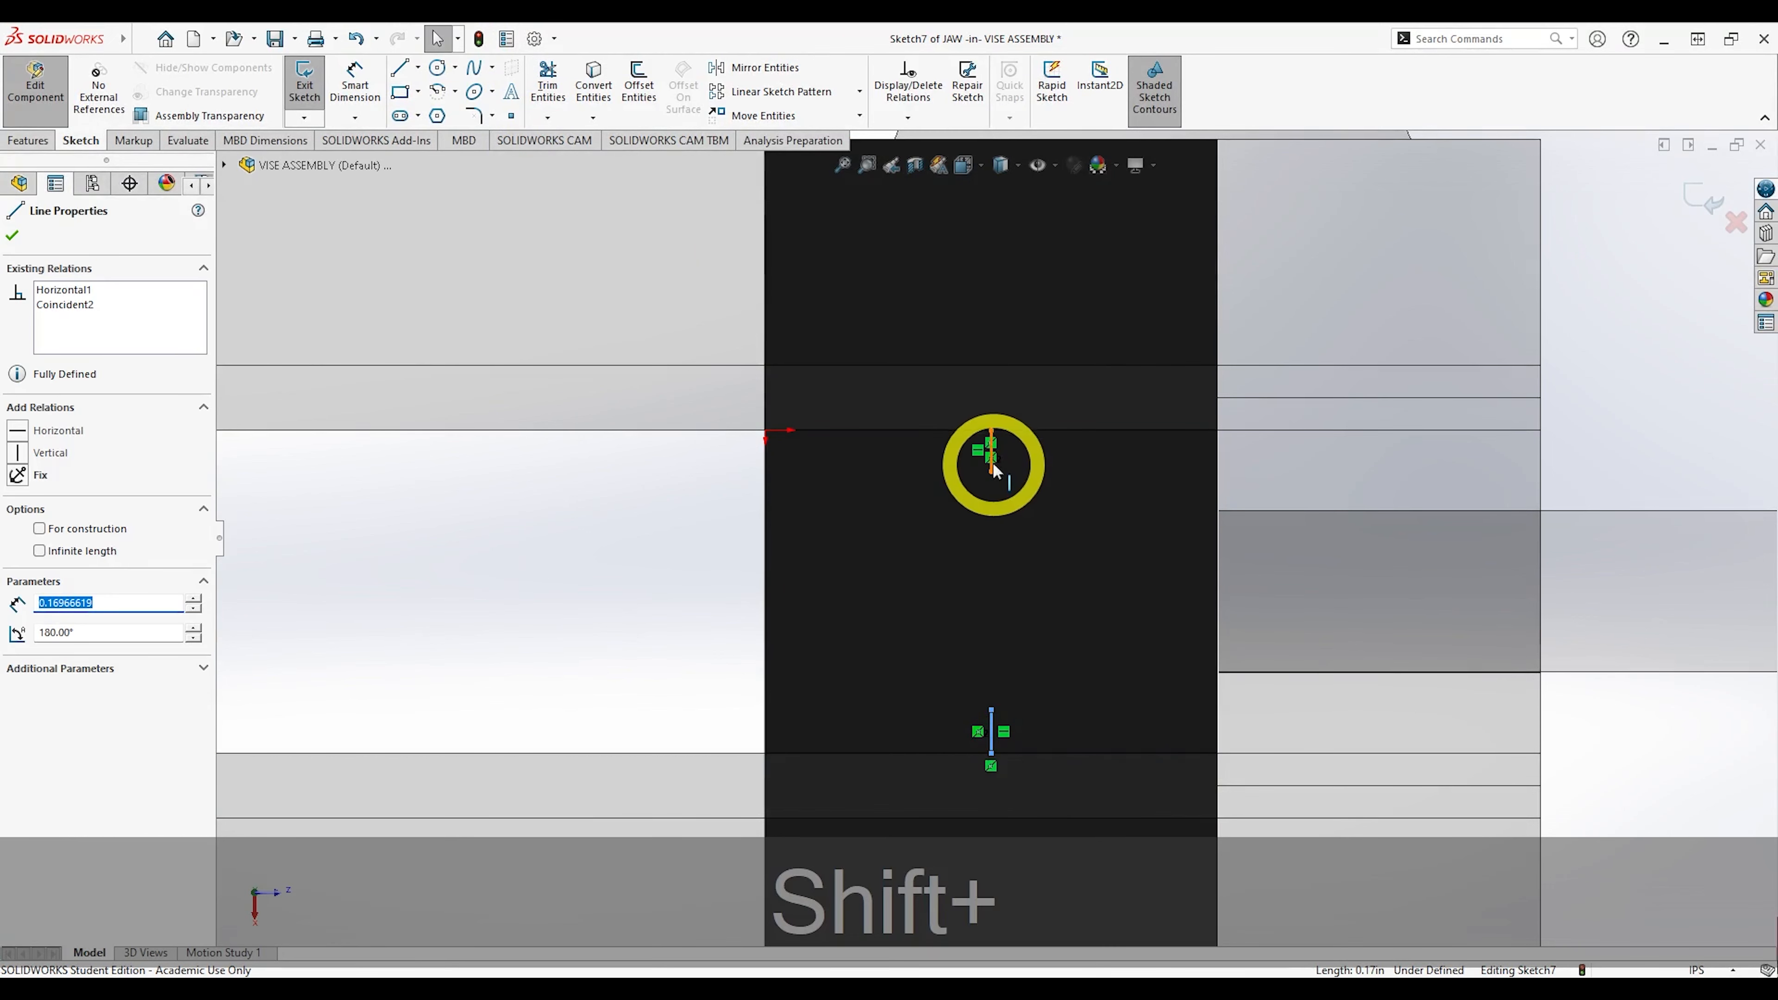
scroll(987, 438, "down", 5)
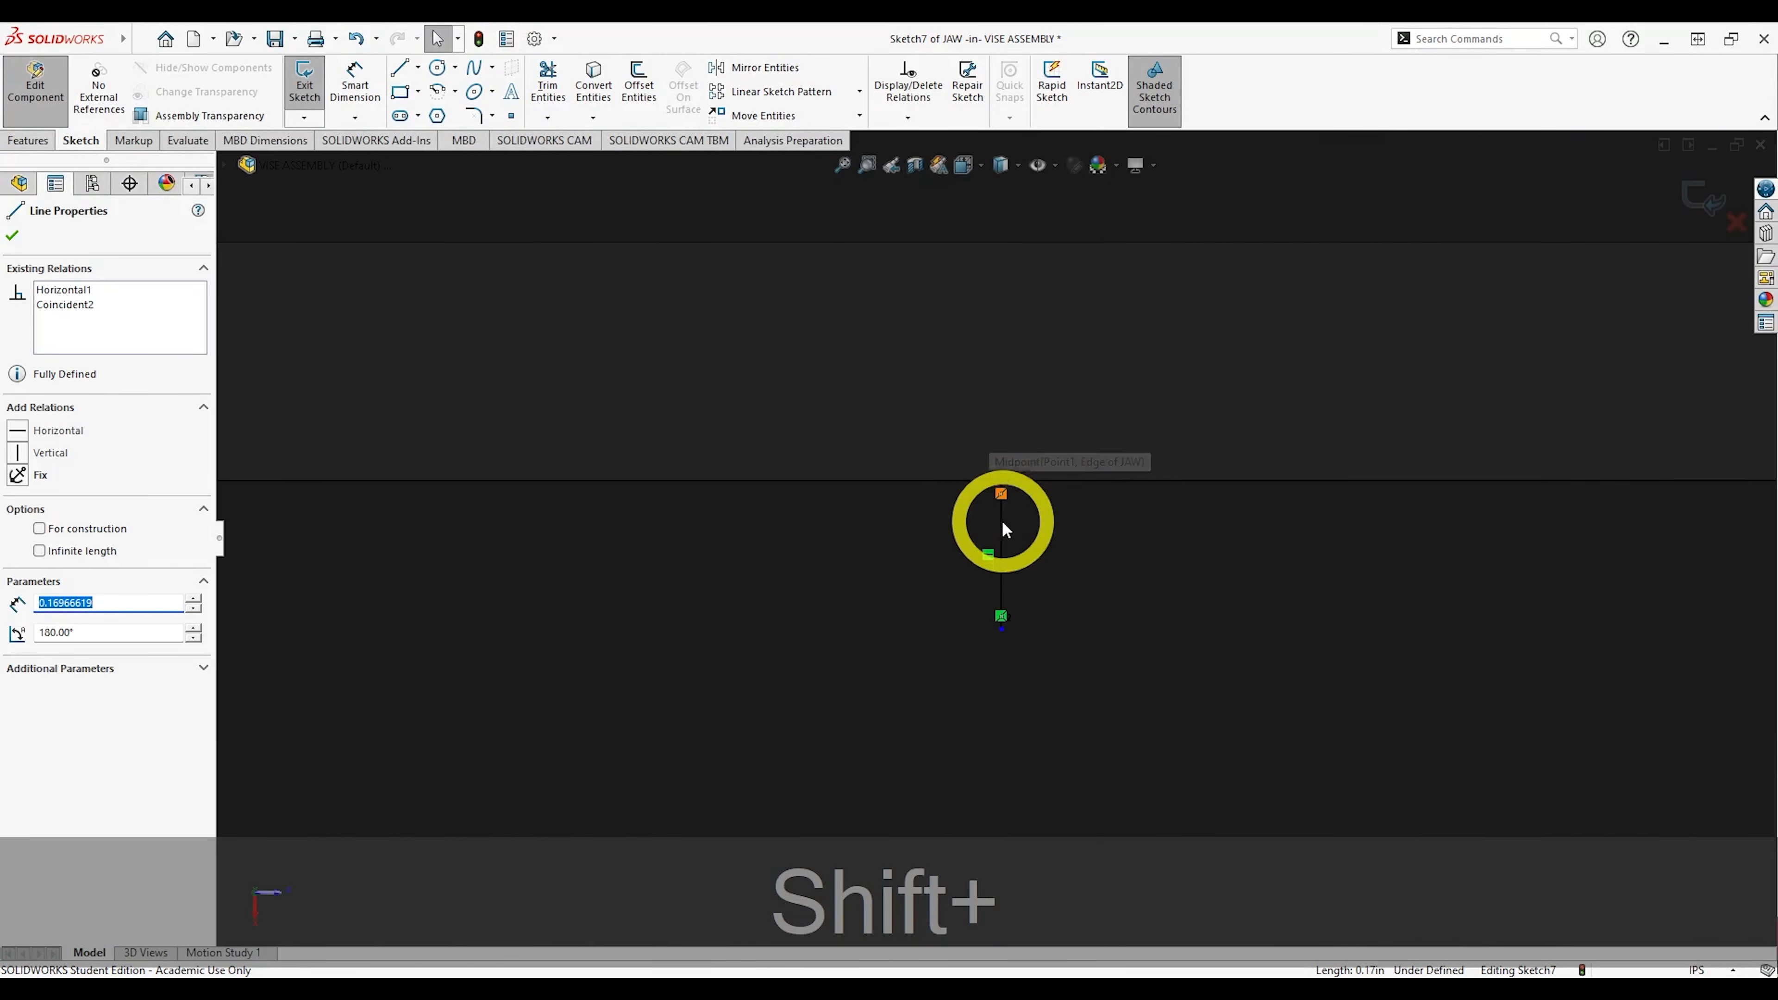
left_click(1002, 539, "shift")
scroll(1006, 536, "up", 5)
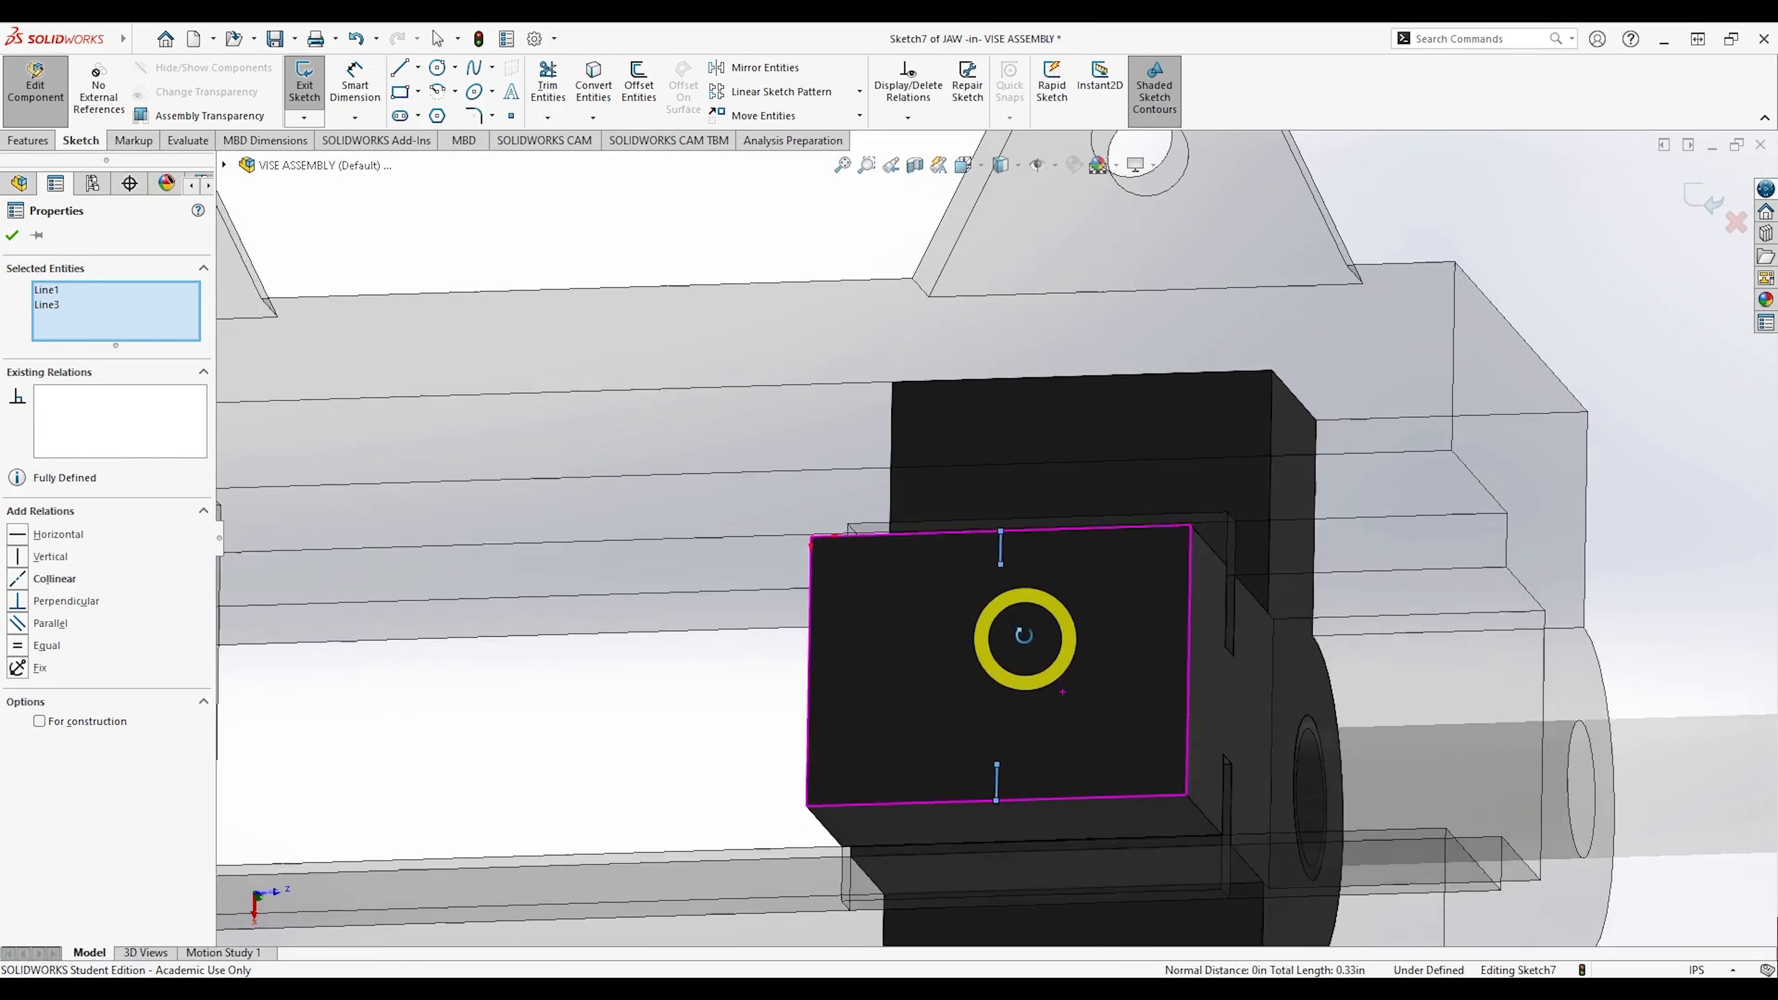
middle_click_drag(1021, 650, 1049, 694)
scroll(1042, 688, "down", 1)
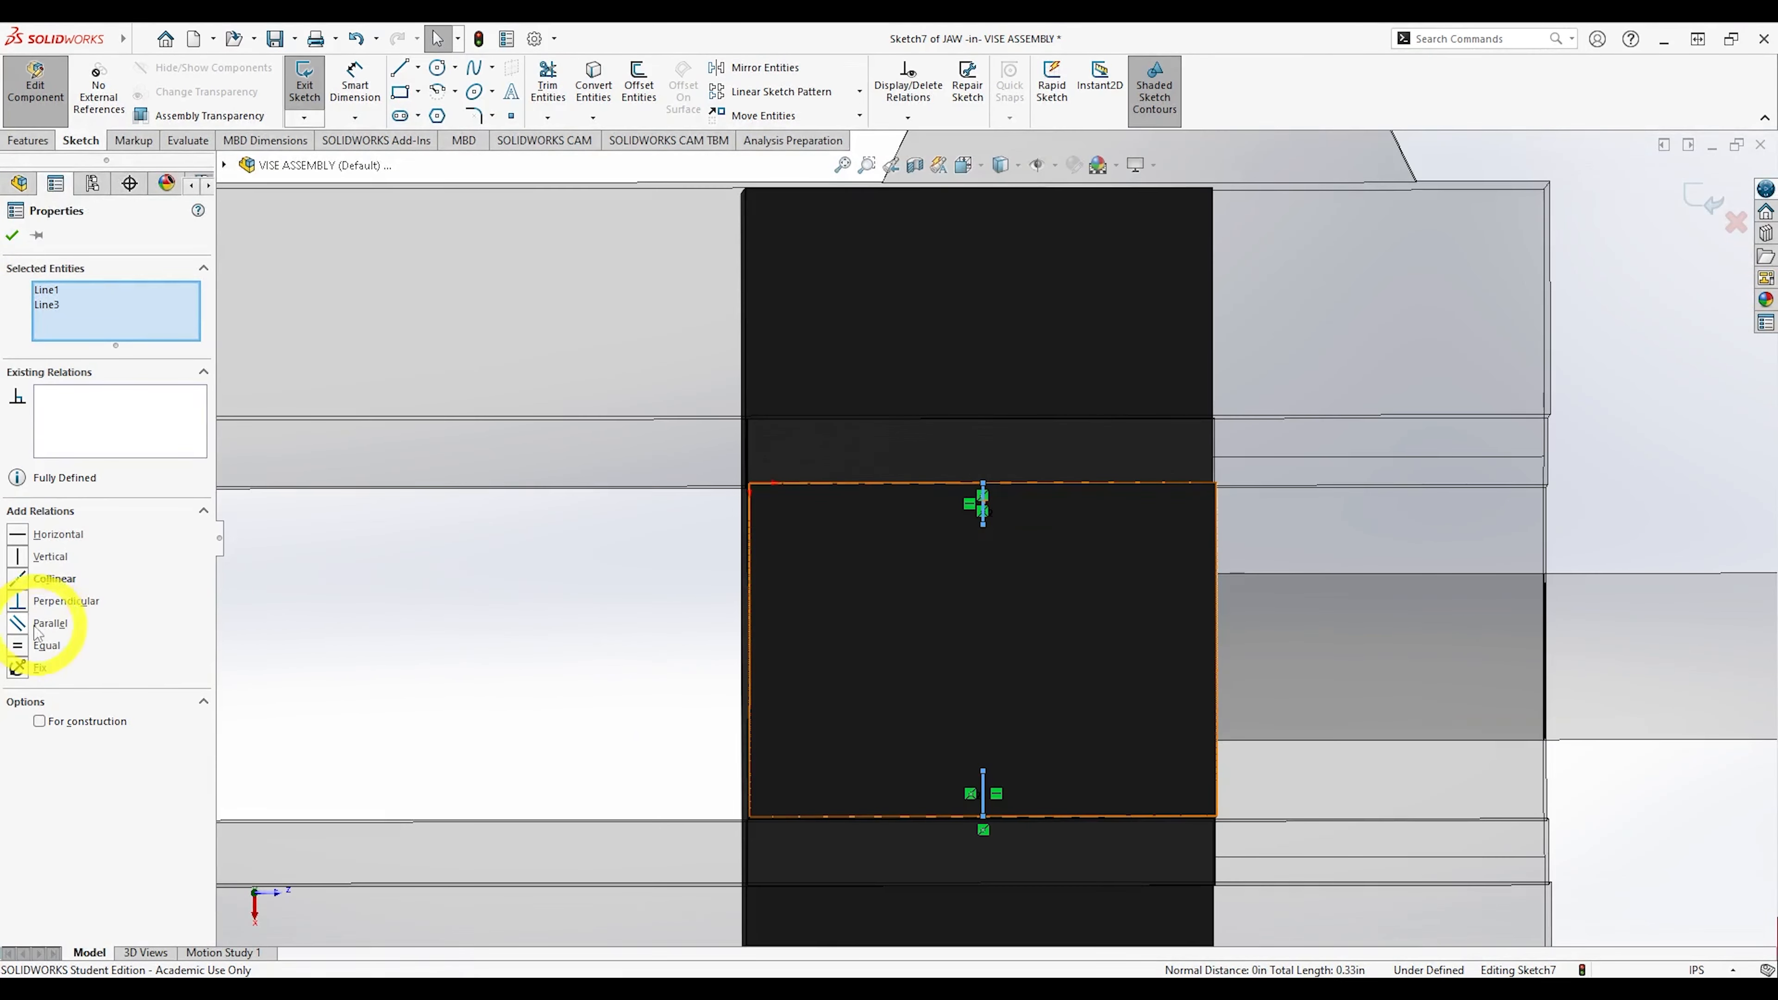
left_click(31, 648)
left_click(508, 648)
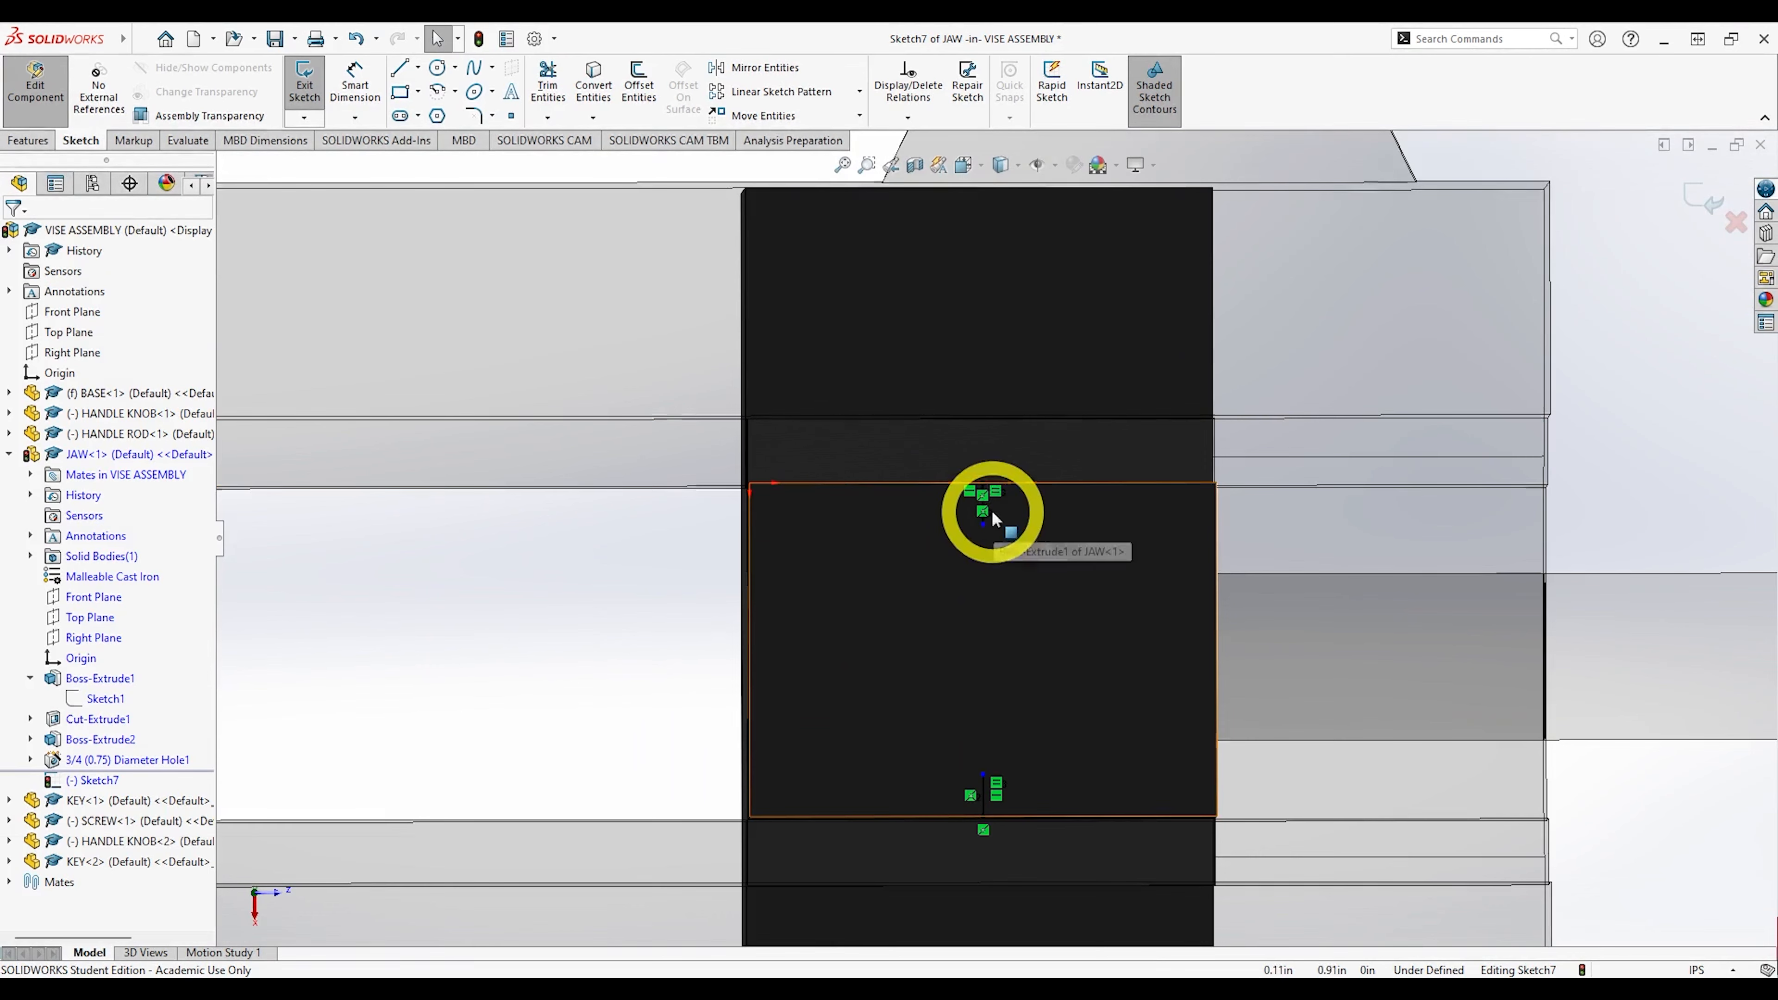
Dimension one of the short sketch lines on the jaw's bottom face and set its length to .375/2 in.
key("d")
key("Escape")
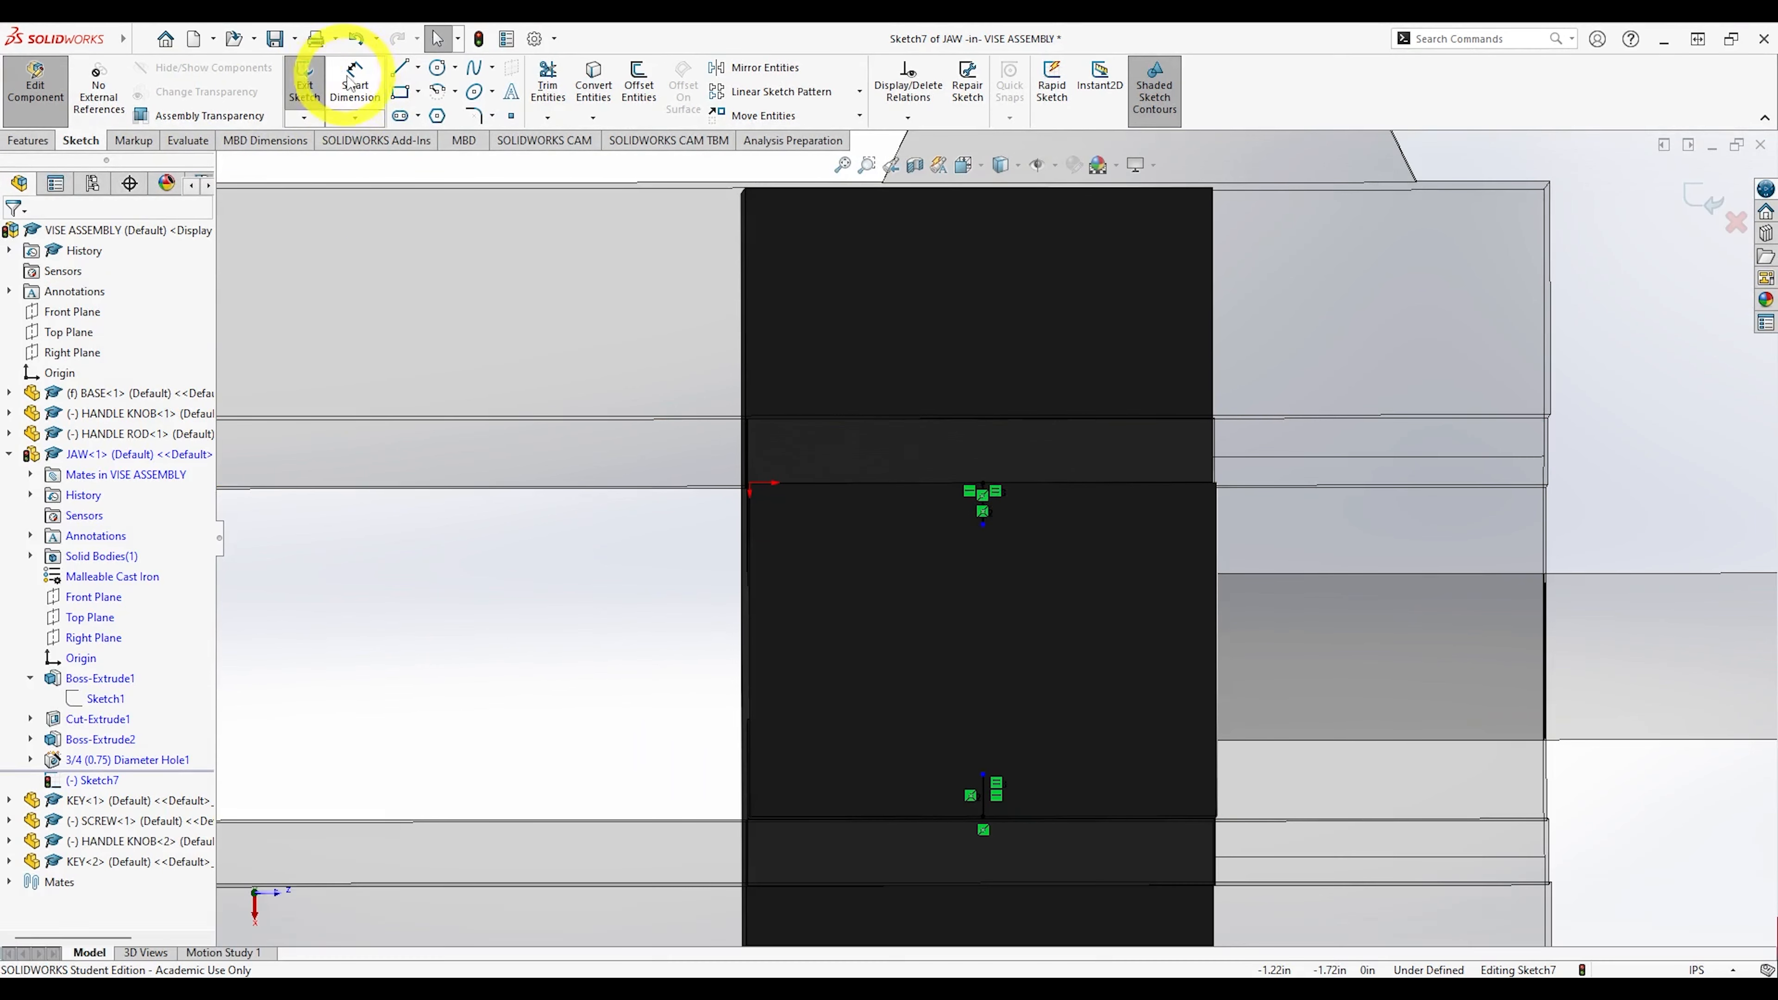
left_click(353, 80)
left_click(983, 499)
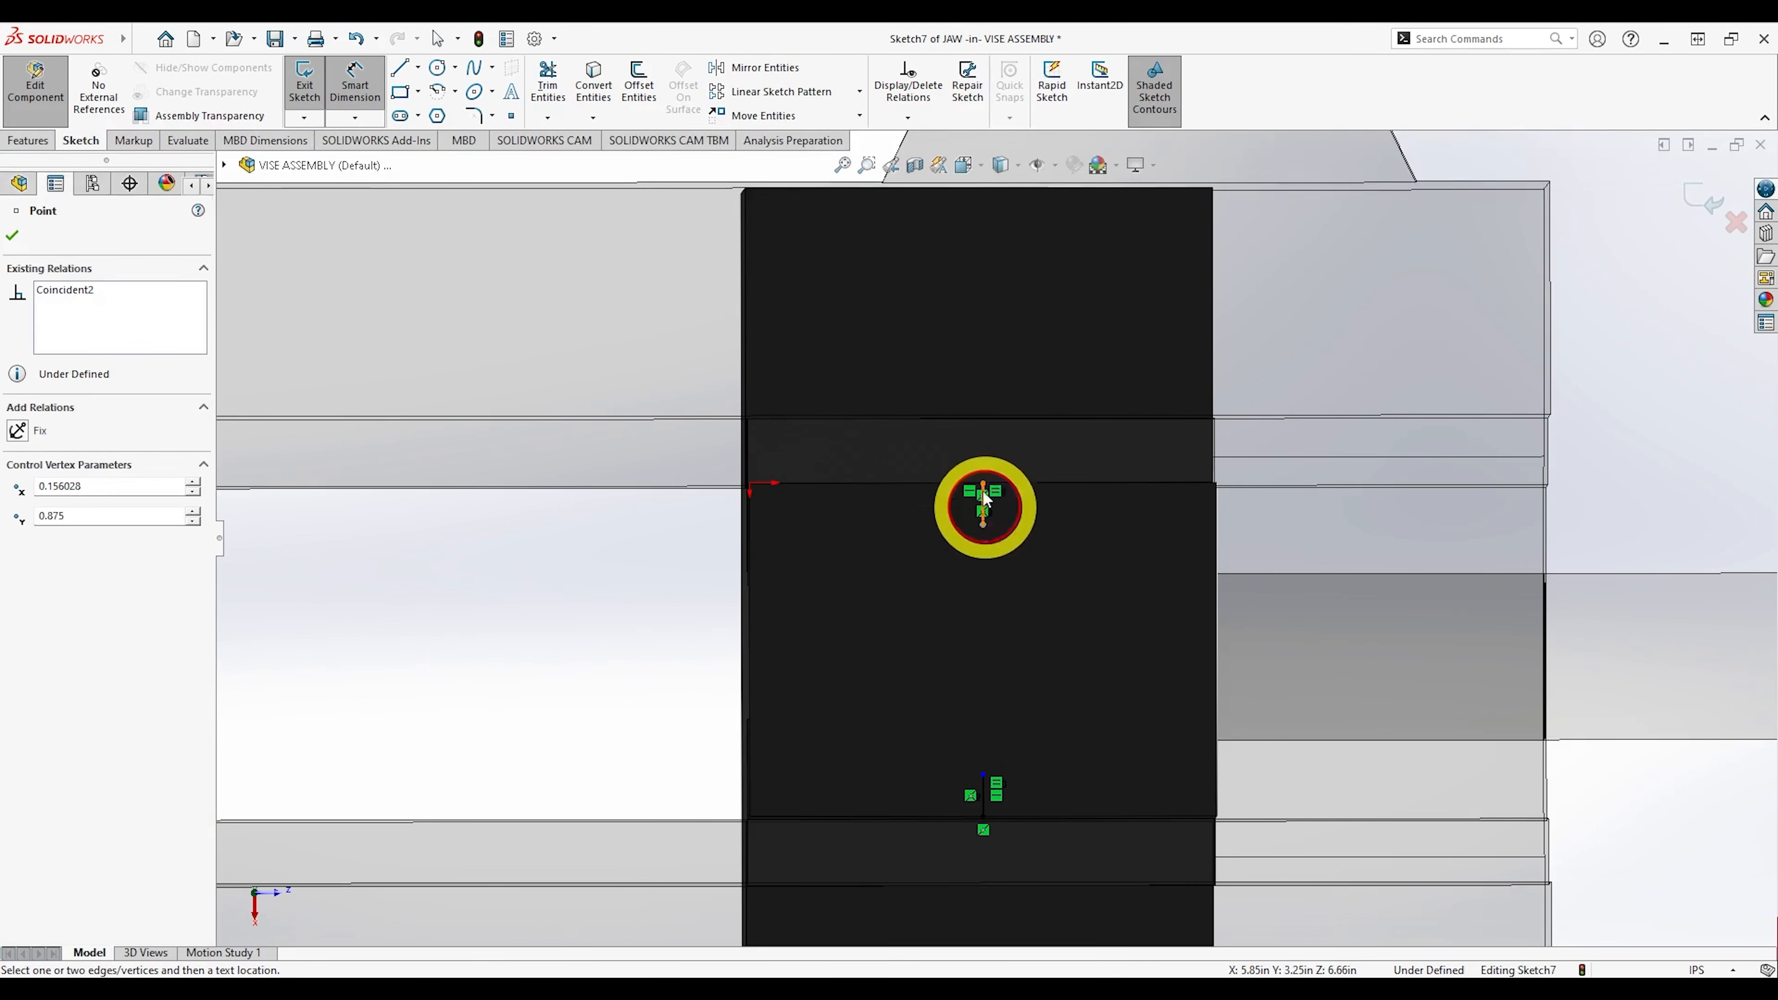
left_click(911, 518)
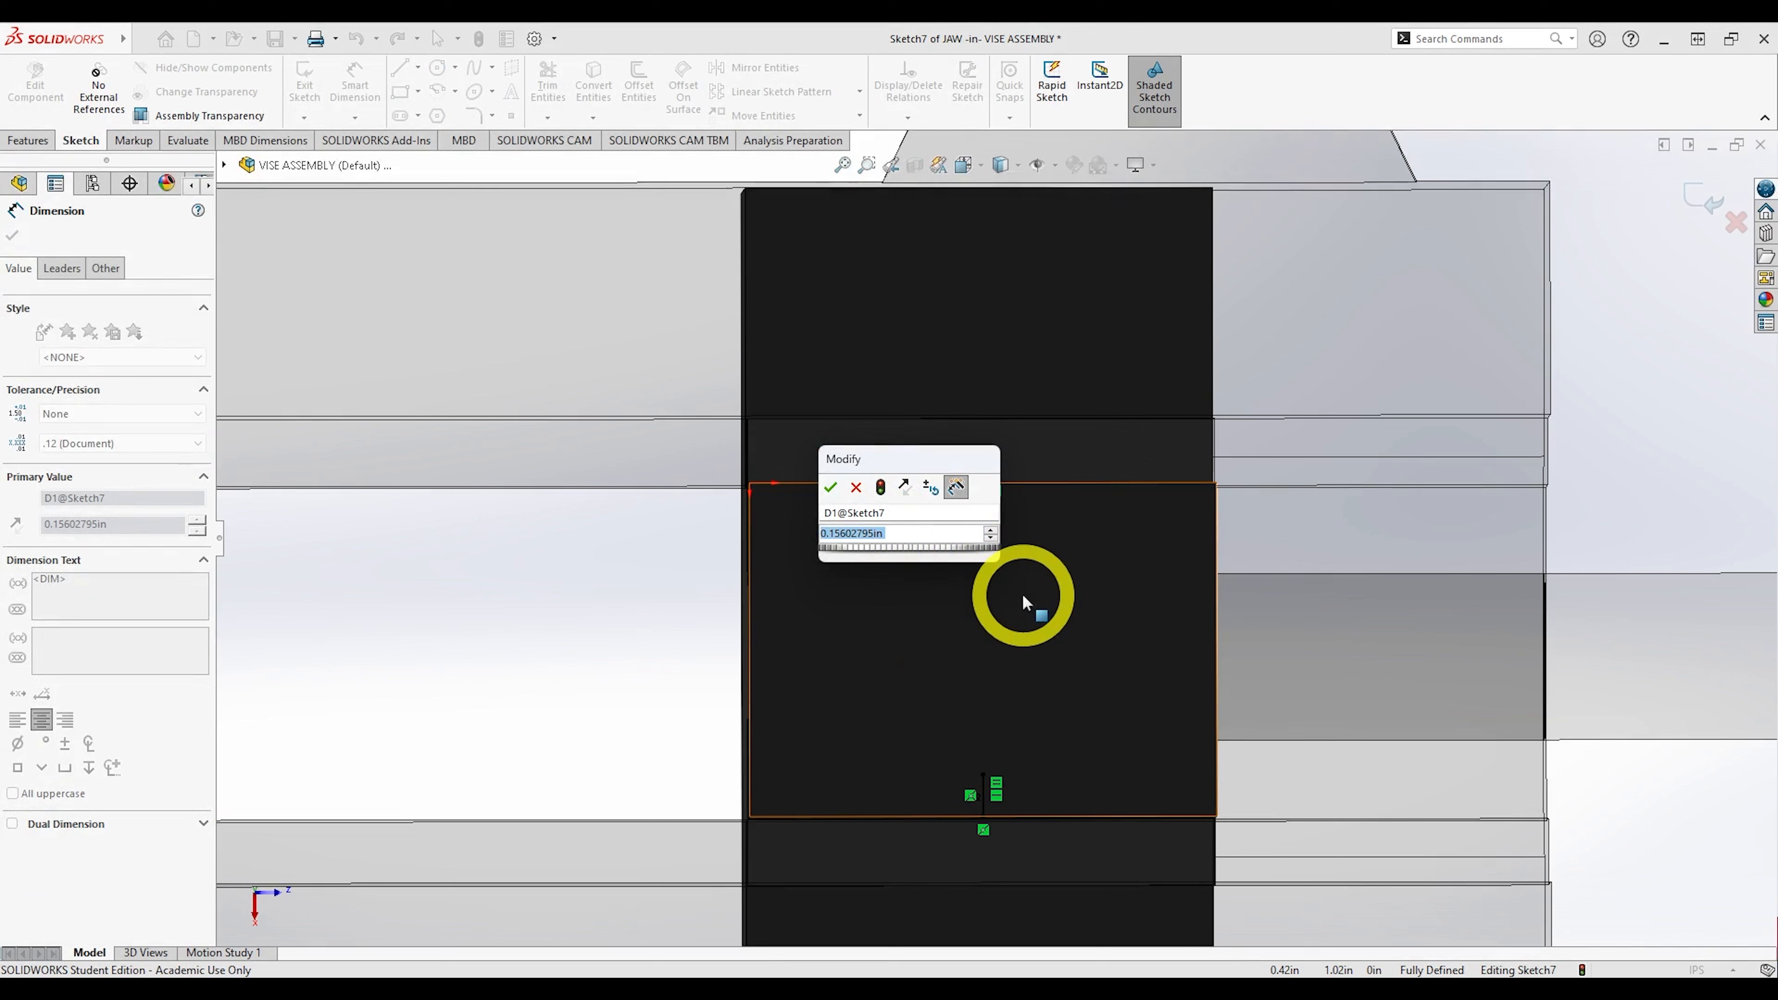
type(".3")
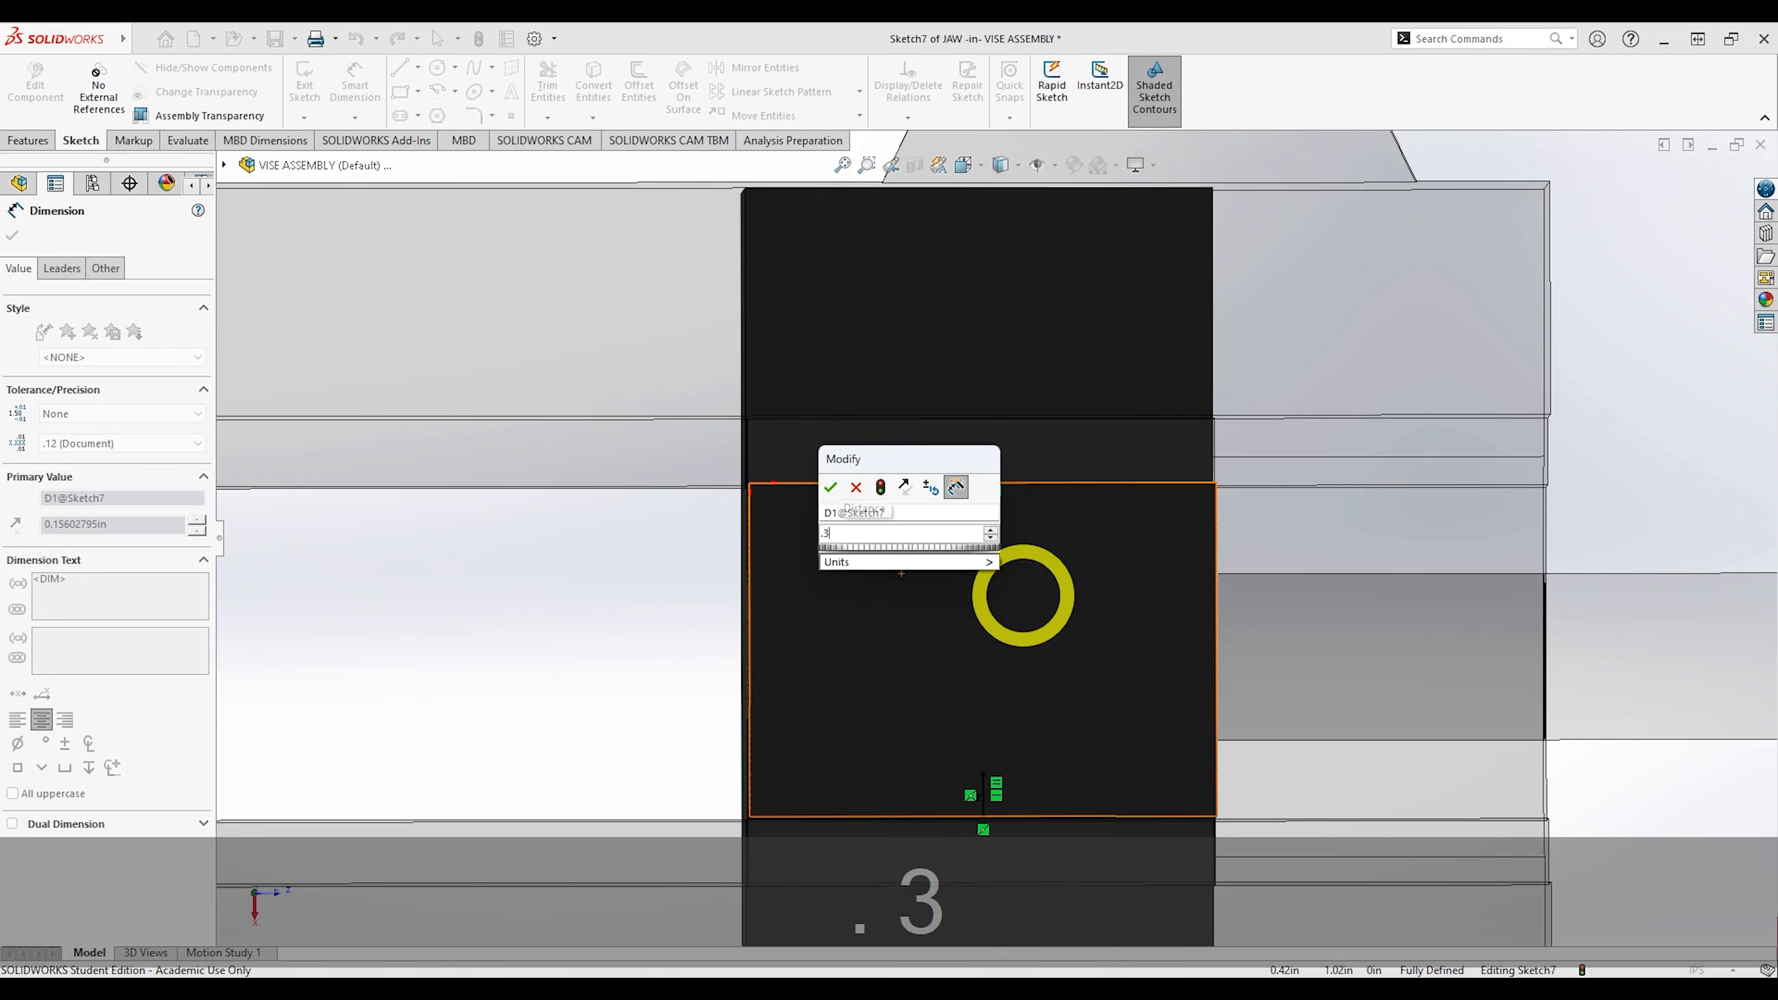
type("75/2")
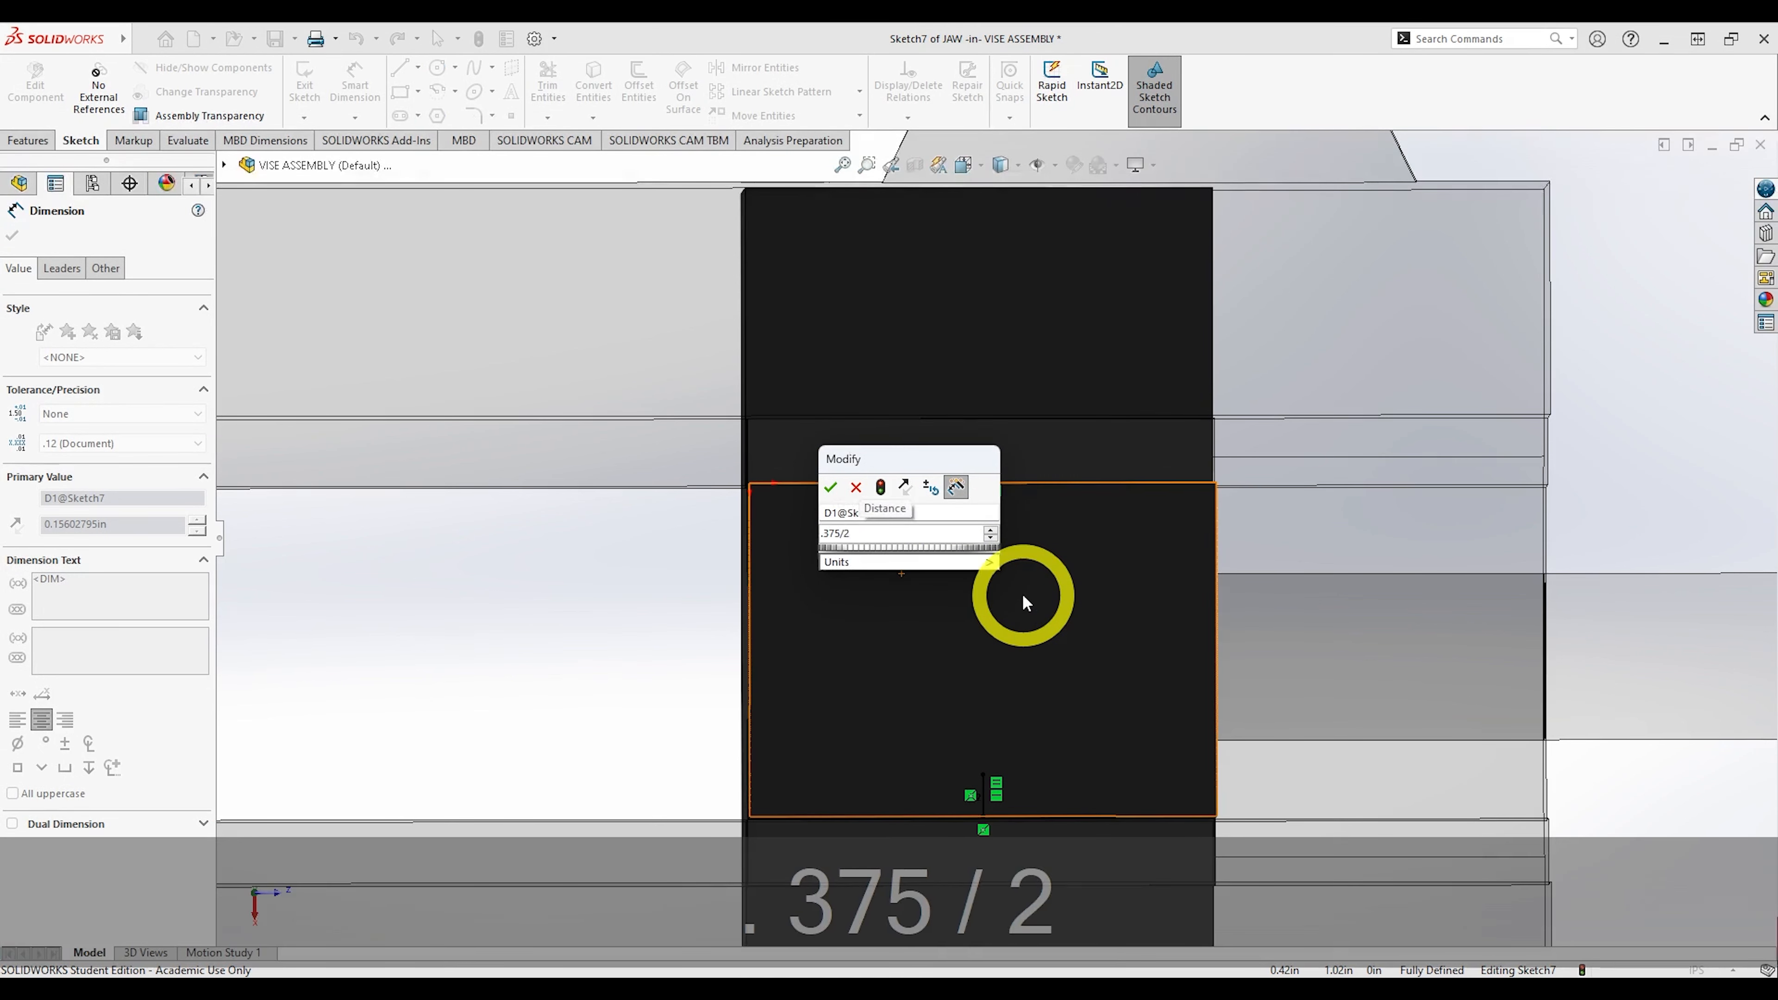
key("Return")
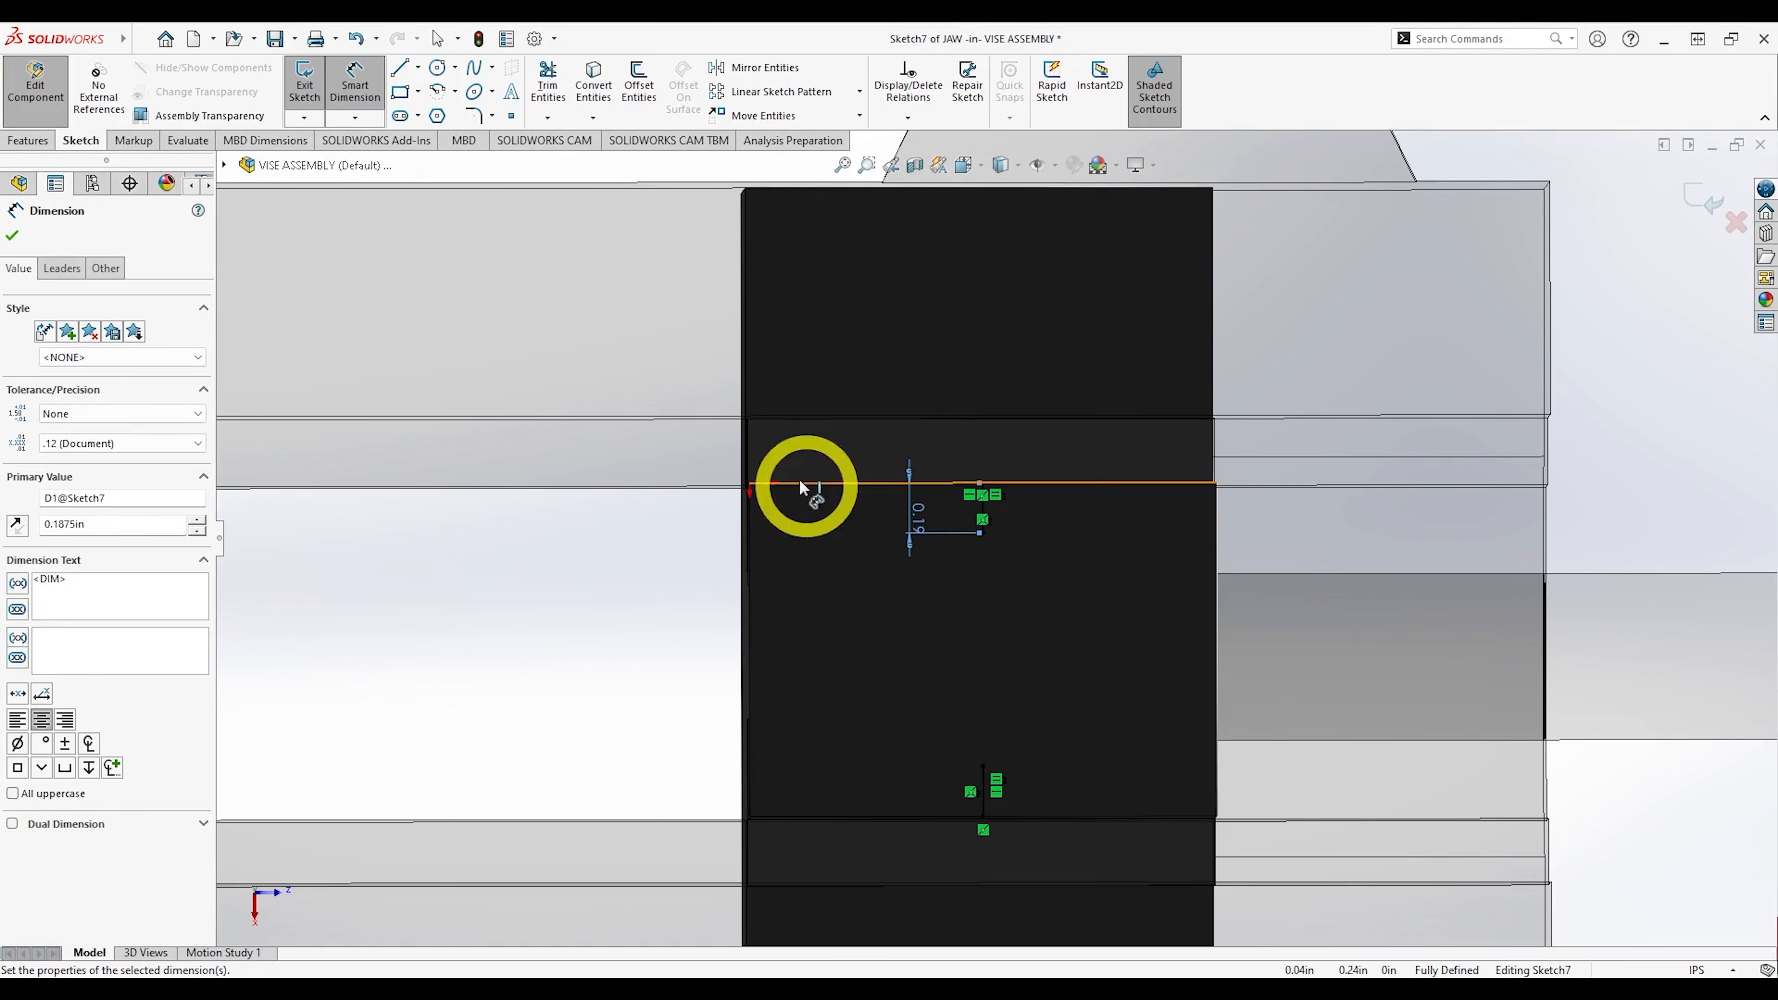
Finish the sketch, start the Hole Wizard from it, and skip the two hole instances on the face's edges.
left_click(30, 142)
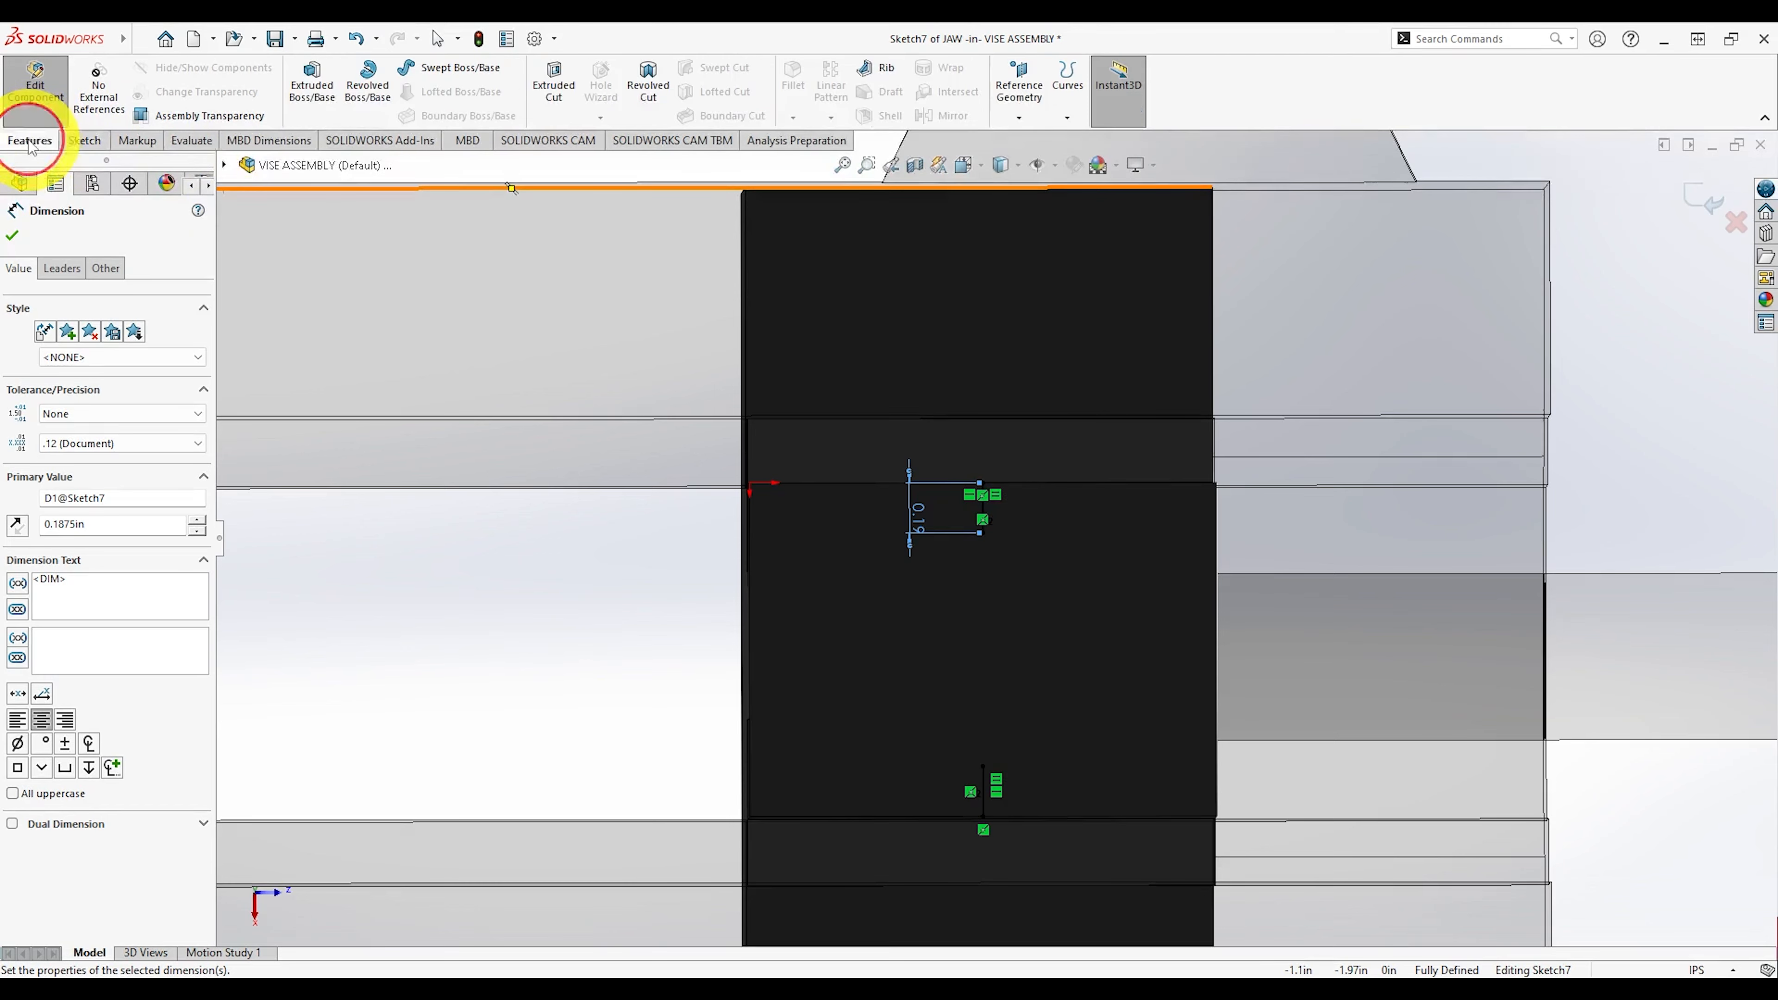
left_click(1701, 196)
left_click(602, 78)
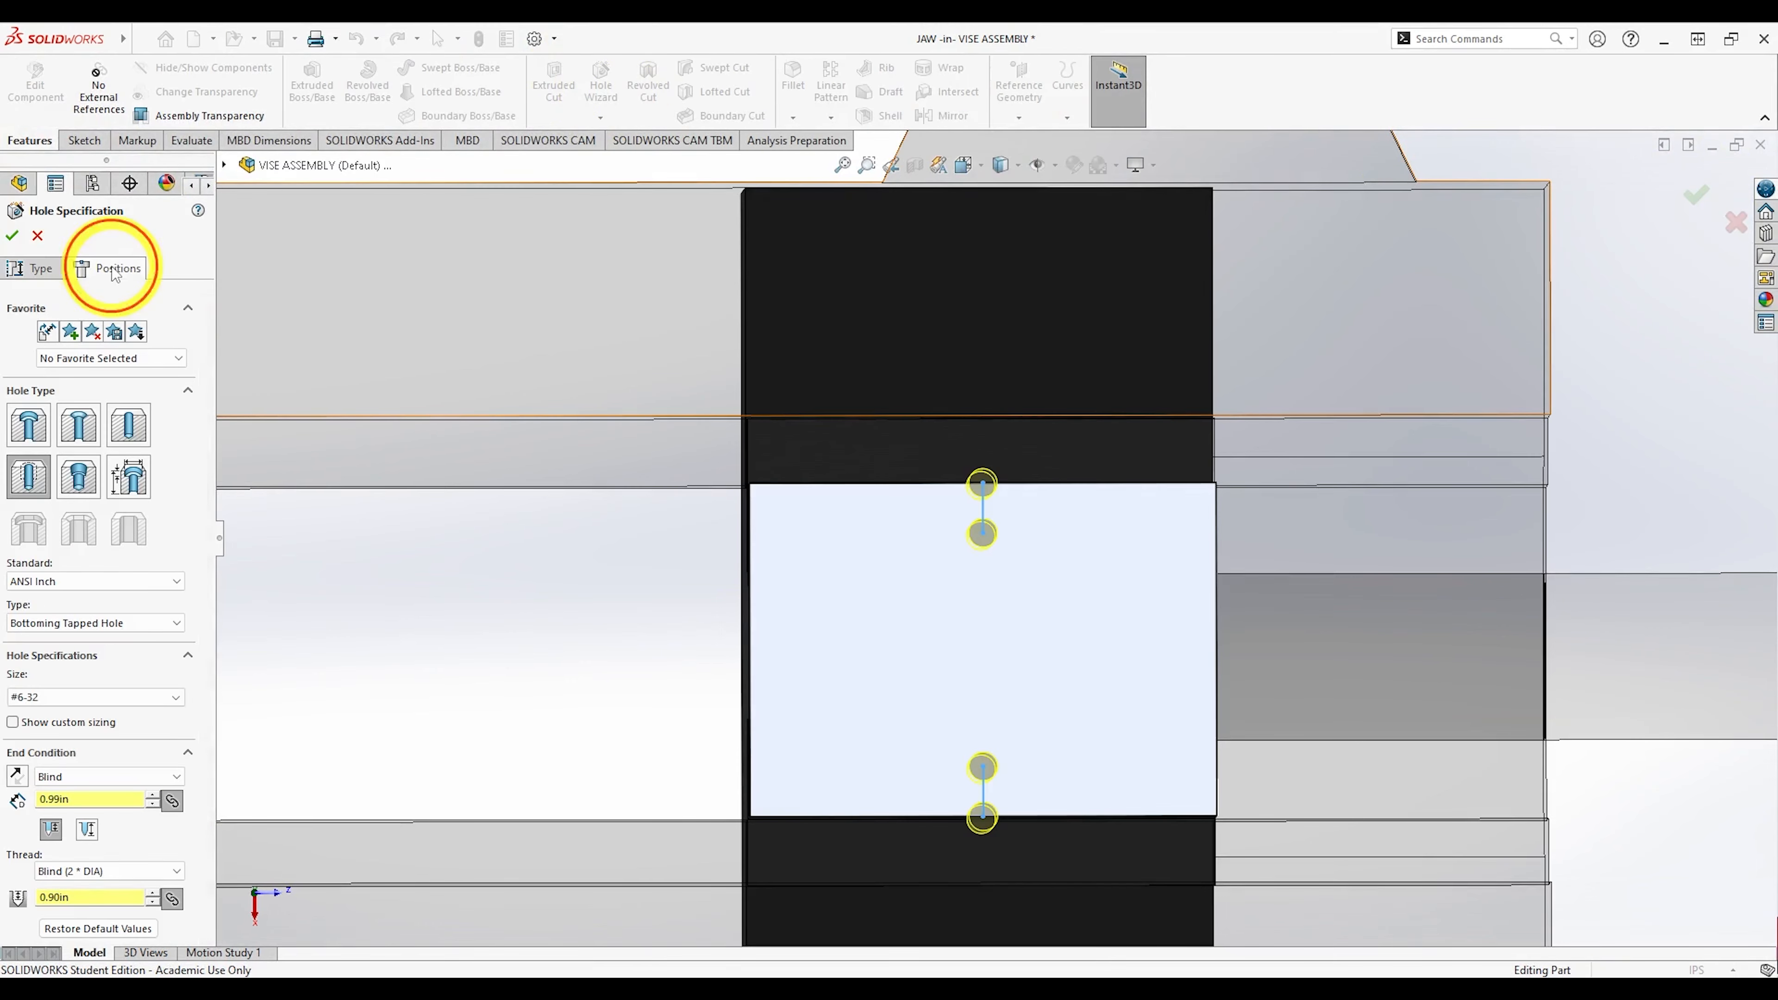
left_click(114, 271)
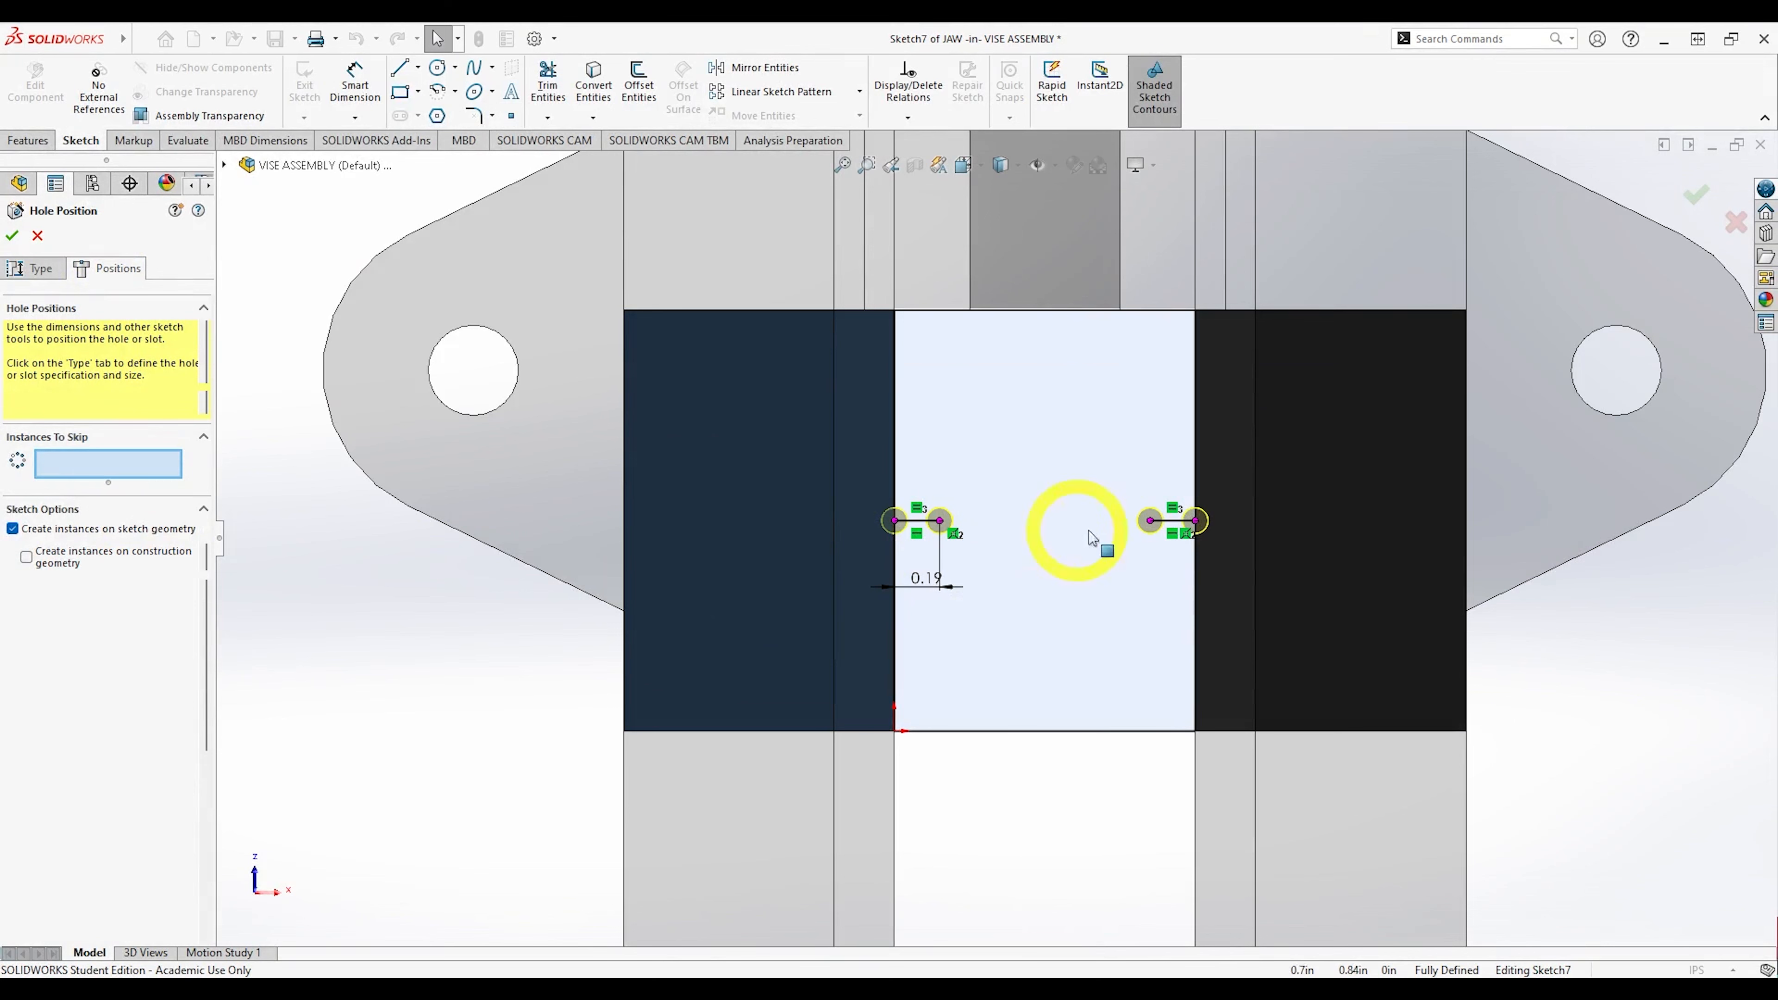
left_click(1197, 522)
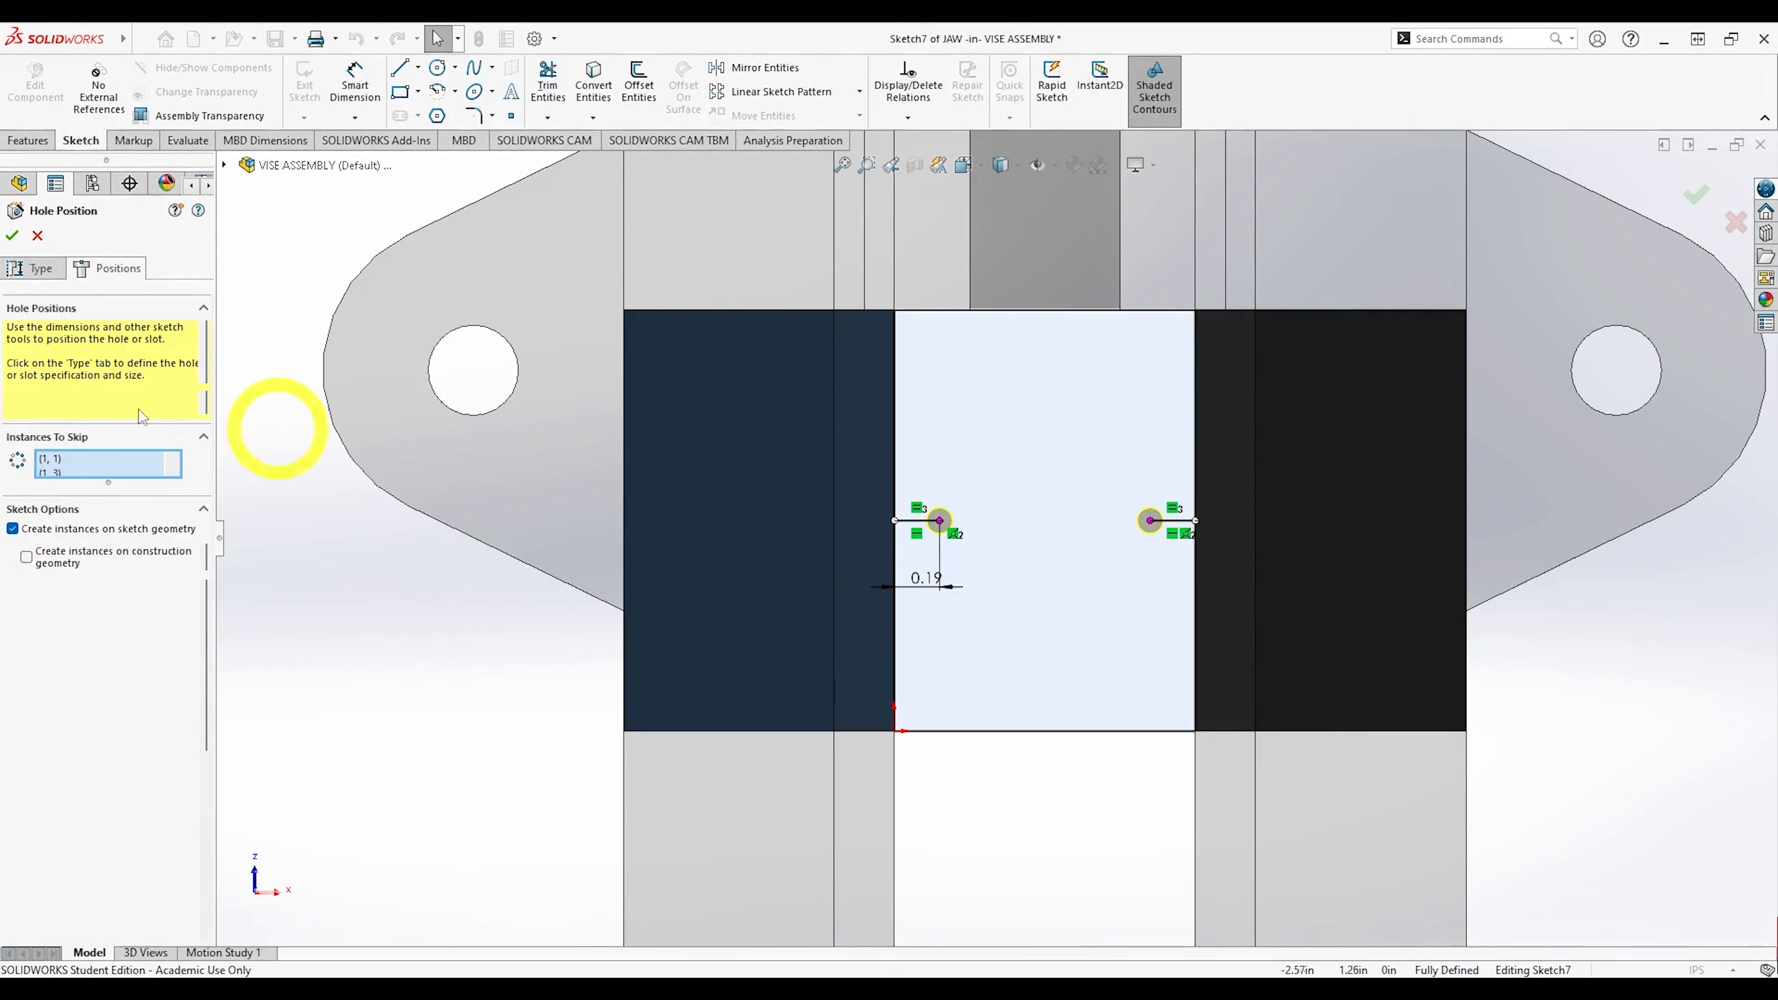
Define the holes as plain ANSI Inch drilled holes of size #6 (0.204 in), with decimal values shown.
left_click(30, 268)
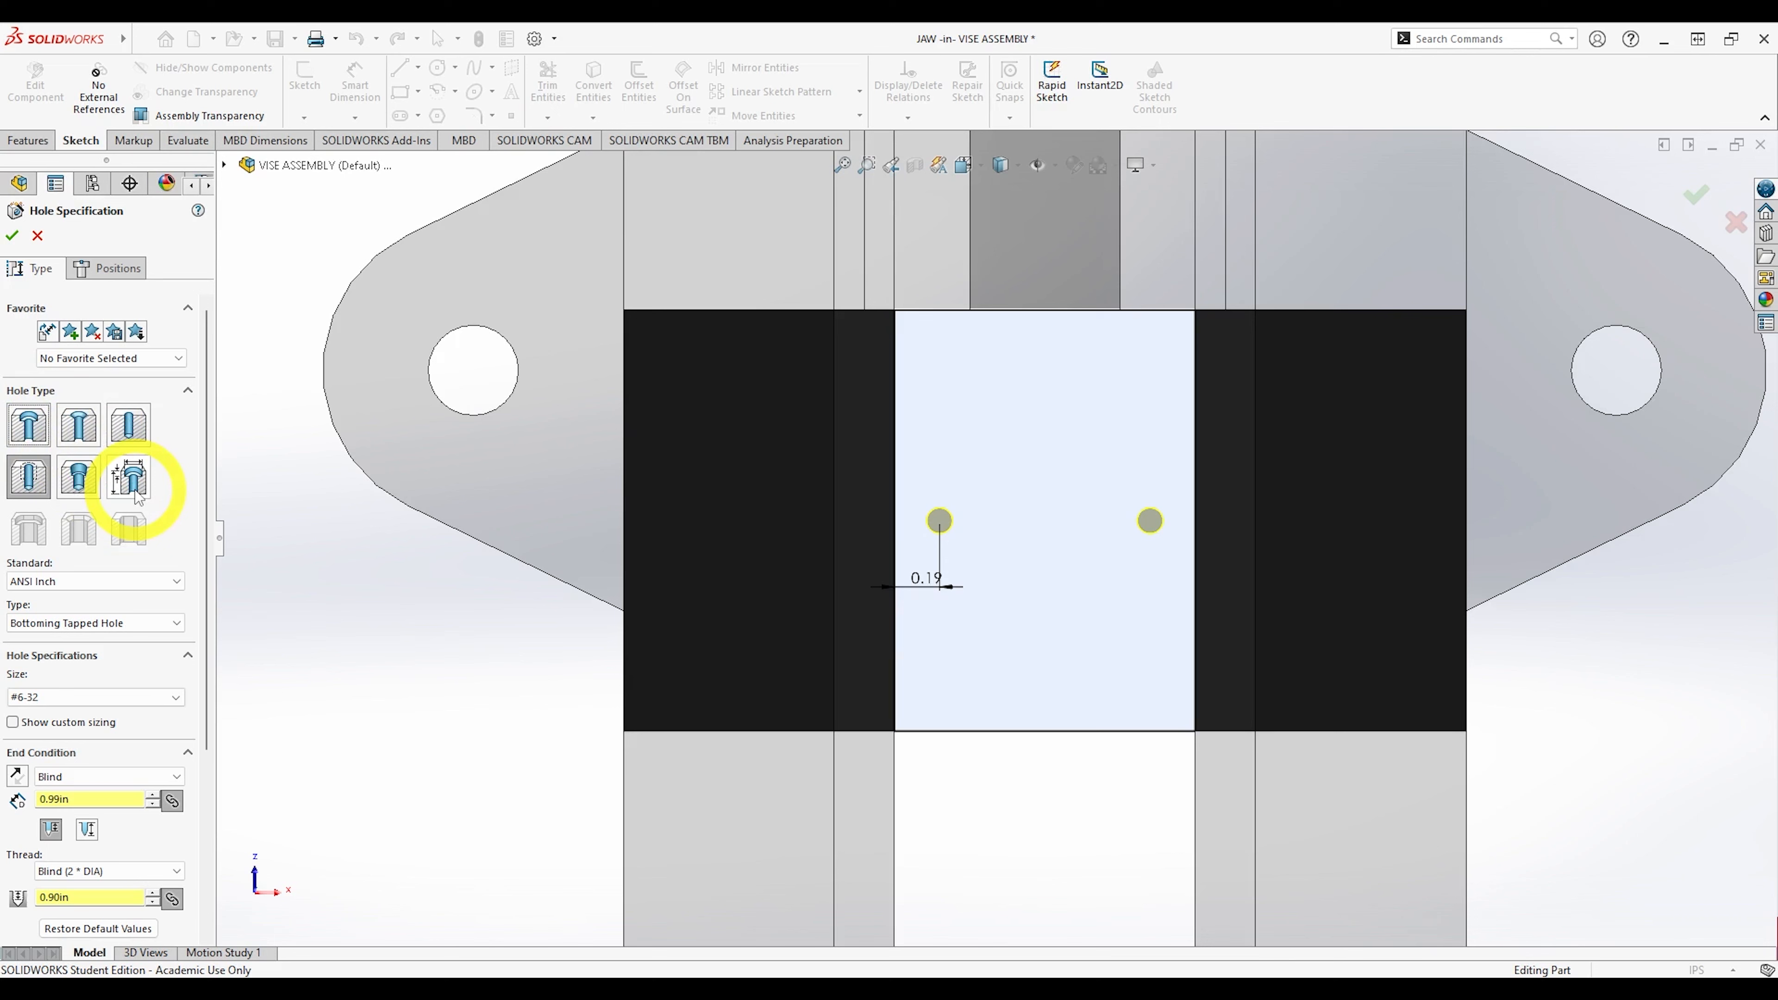
left_click(130, 431)
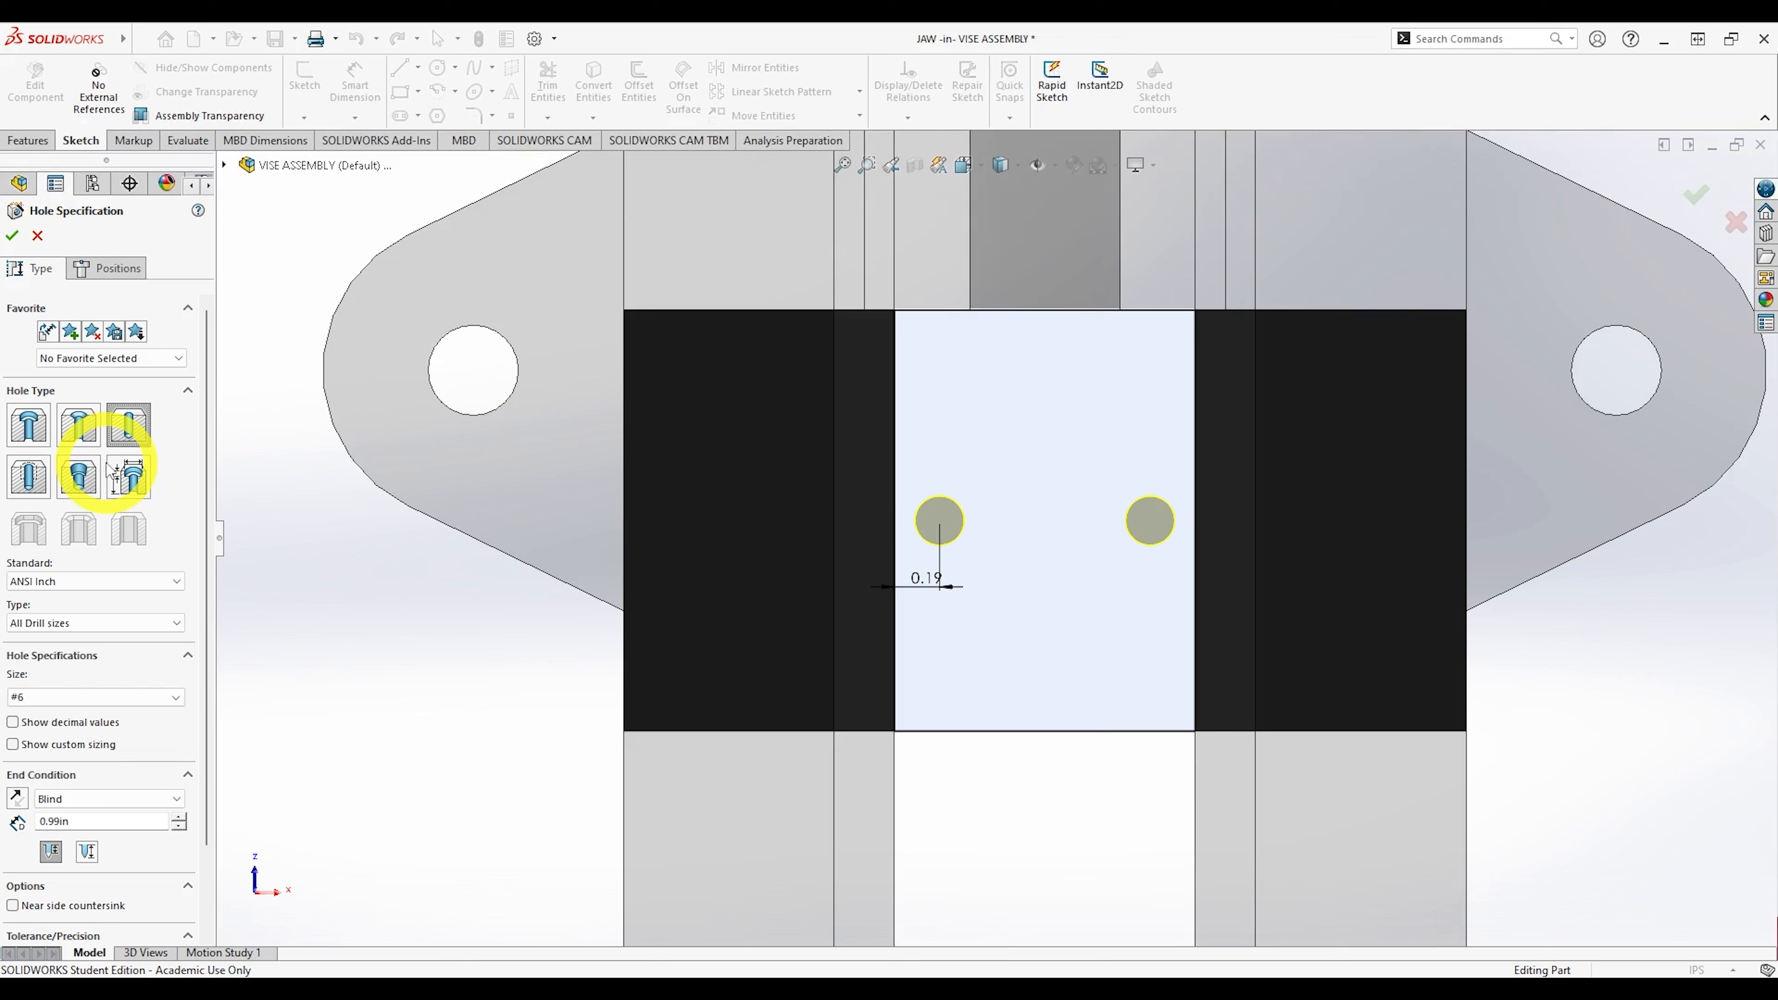
left_click(84, 698)
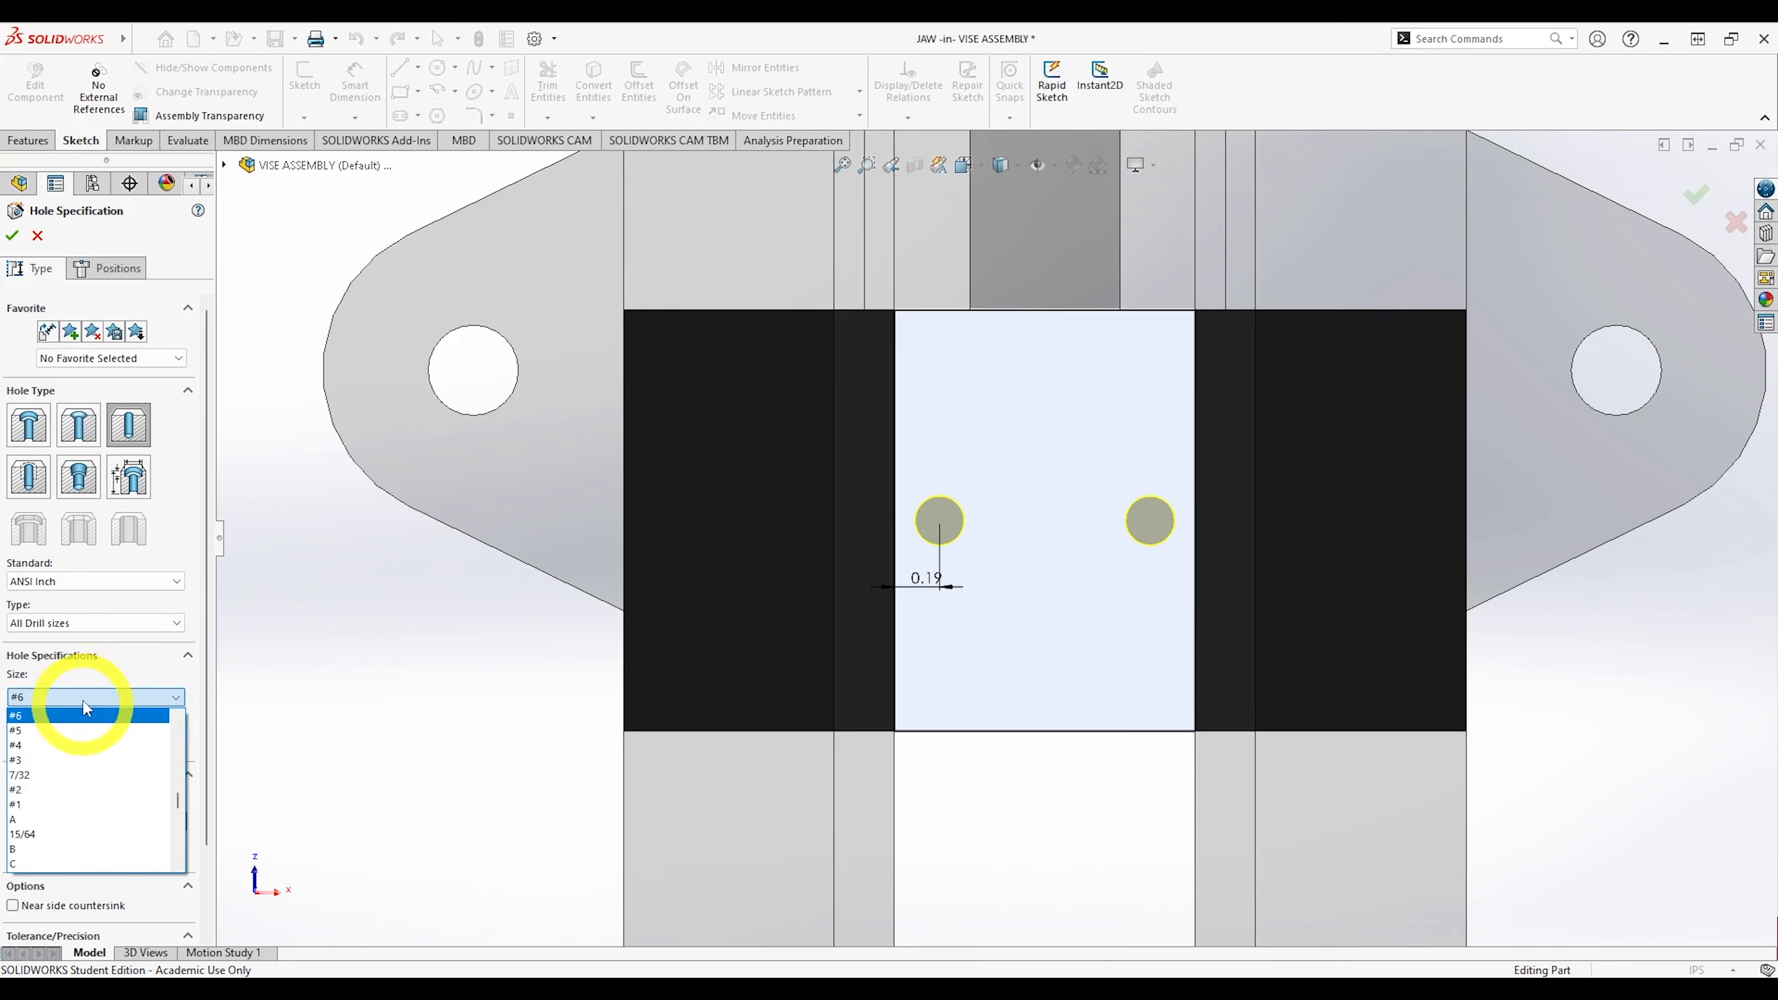
left_click(84, 690)
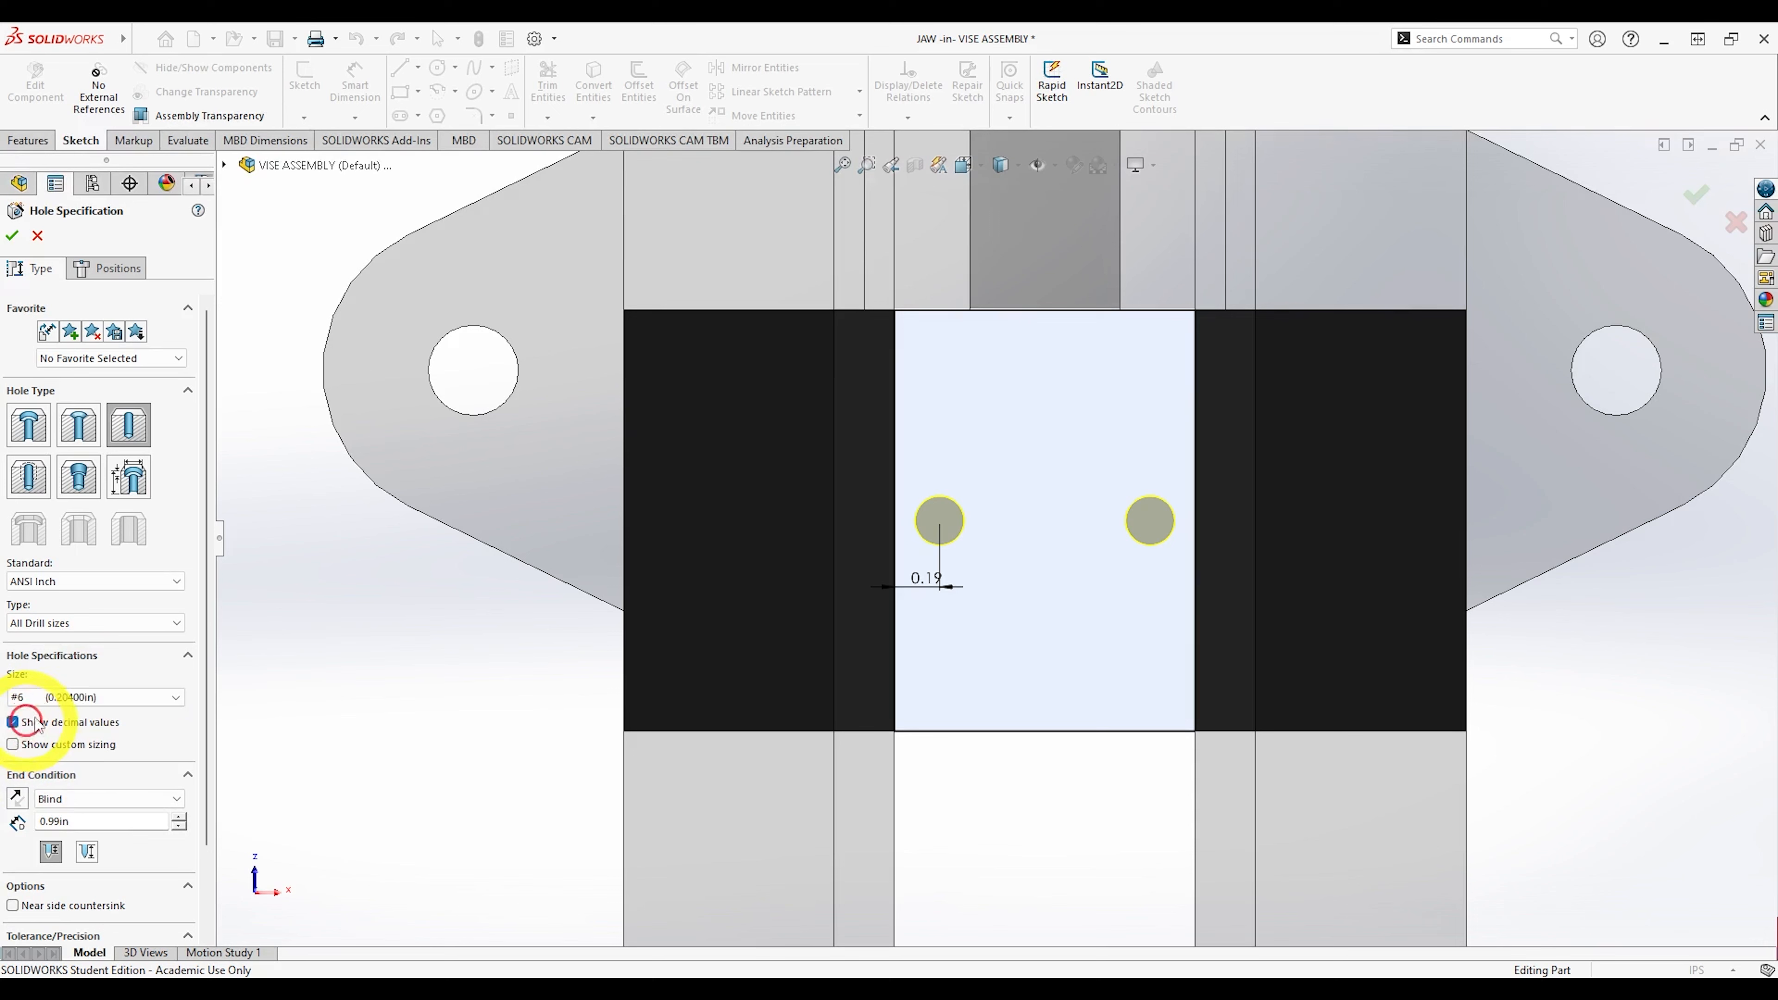
left_click(84, 697)
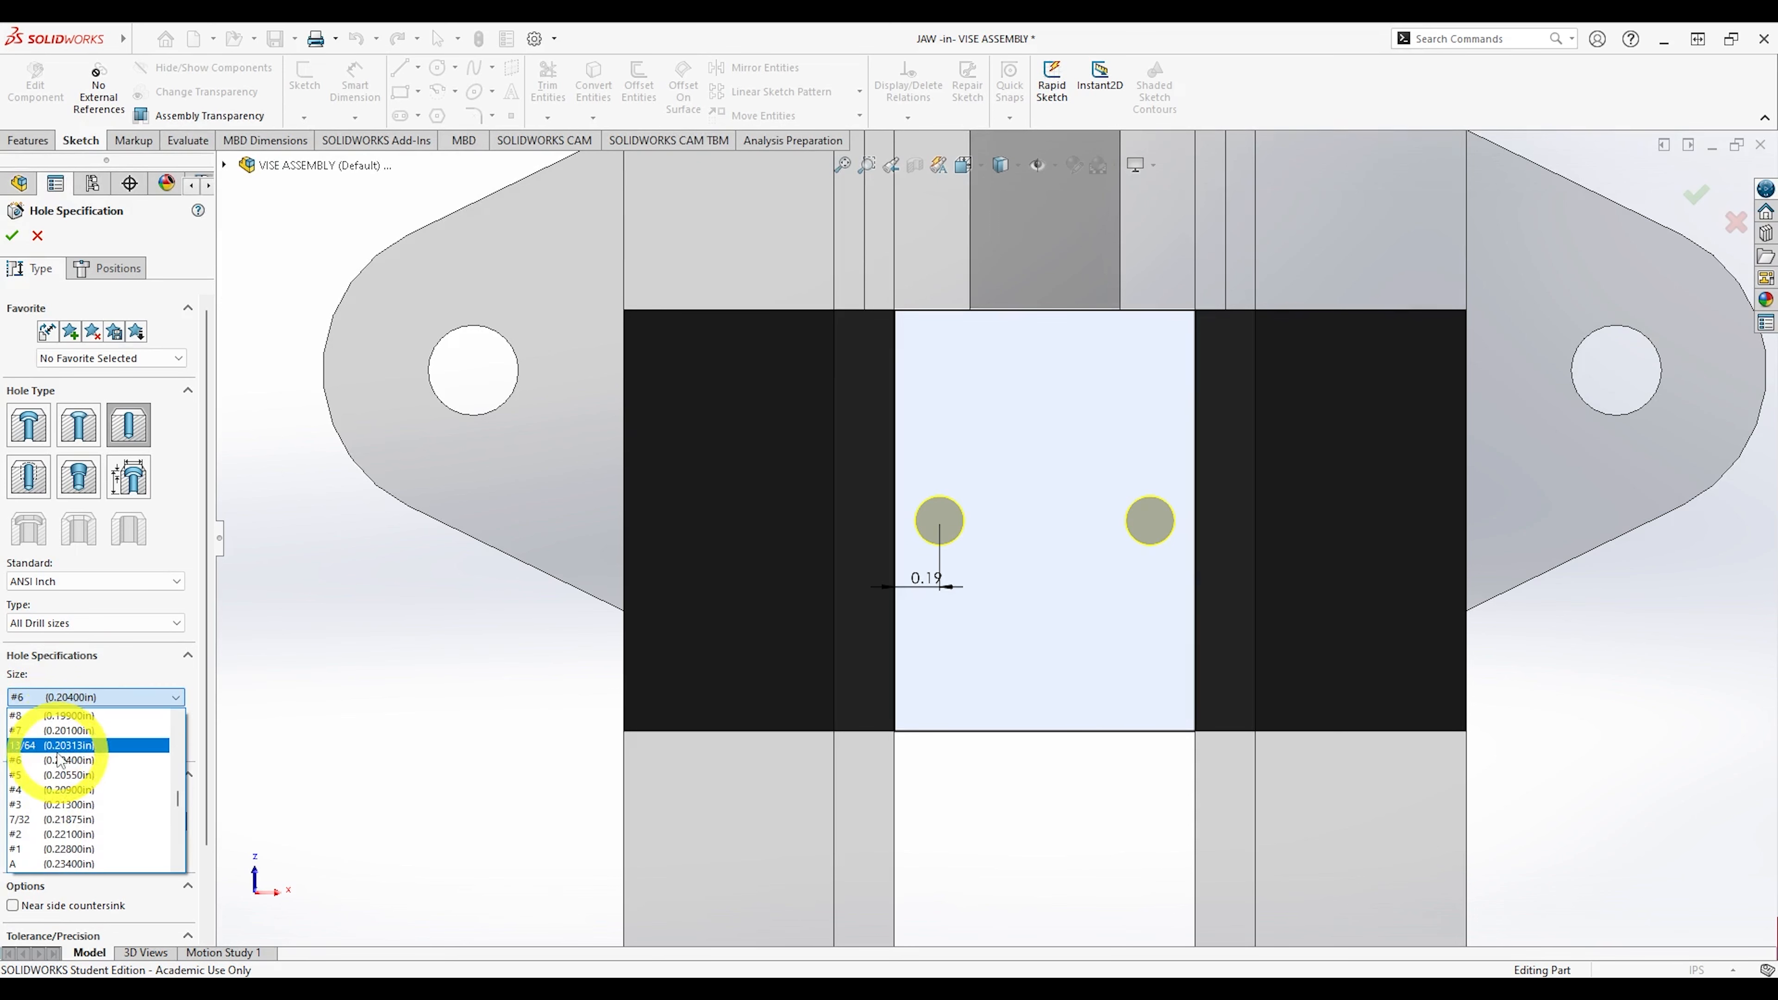
left_click(57, 762)
Set the blind depth of the #6 holes to 0.7 in and create both holes in the jaw's bottom face.
scroll(101, 735, "down", 2)
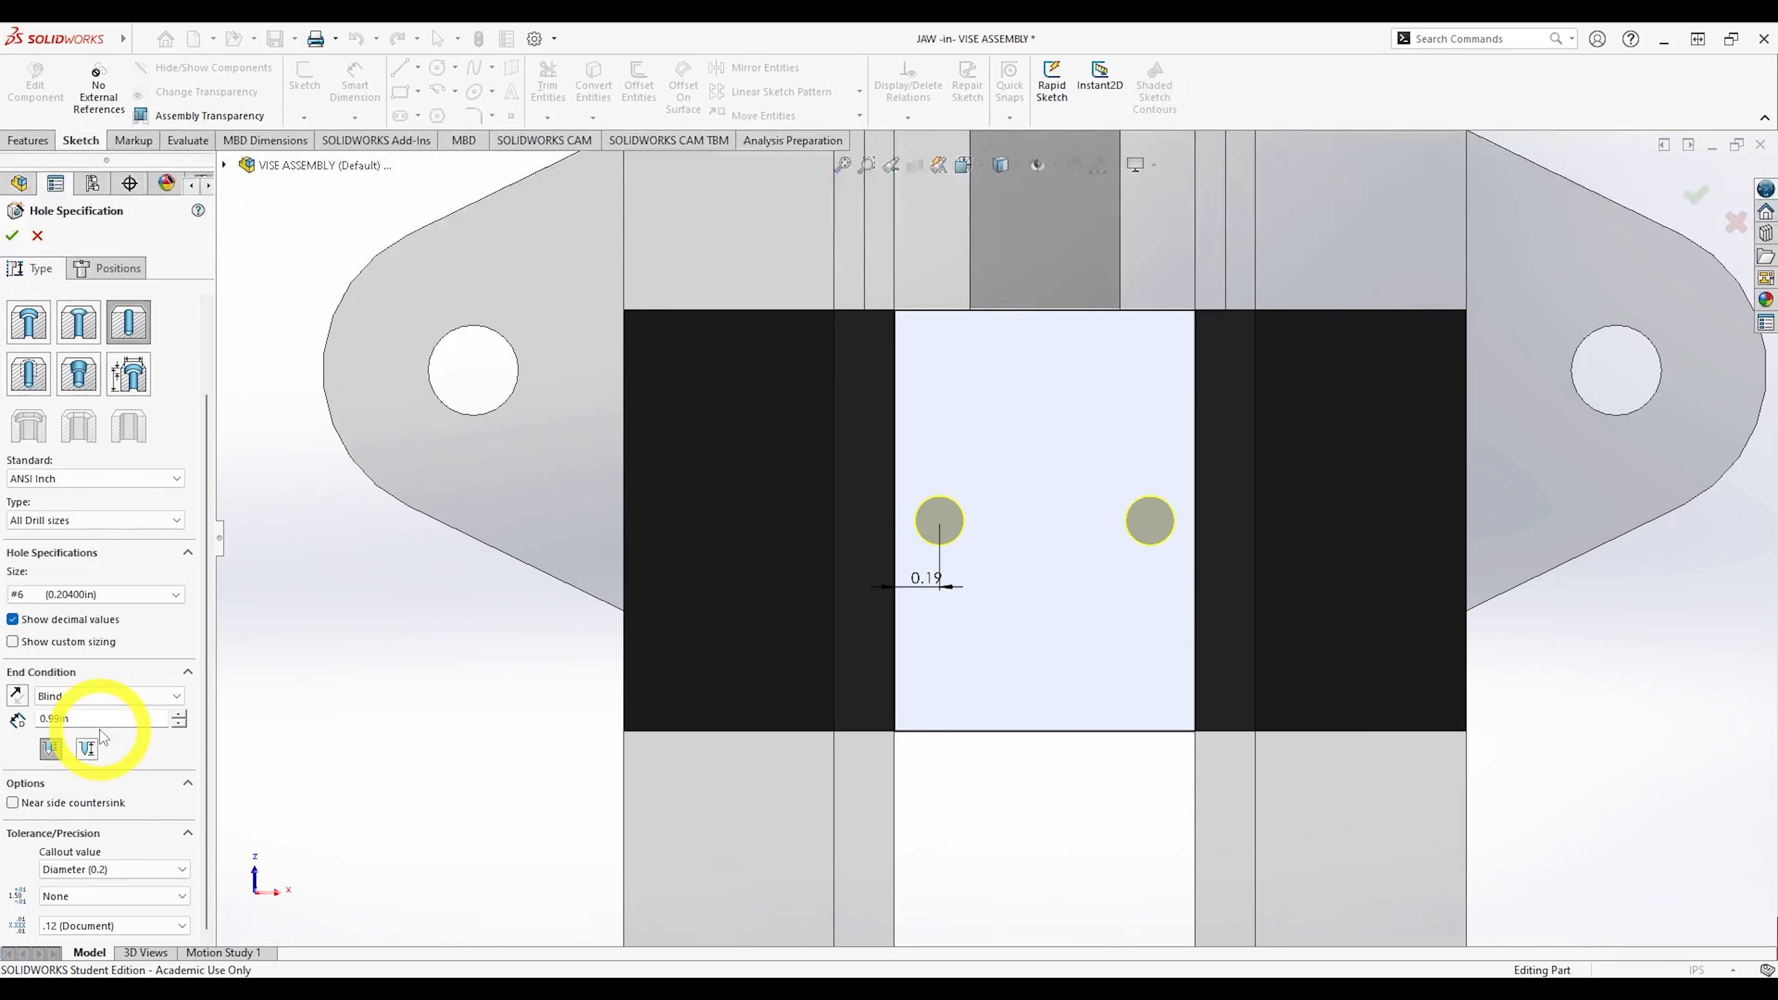
left_click_drag(100, 721, 15, 718)
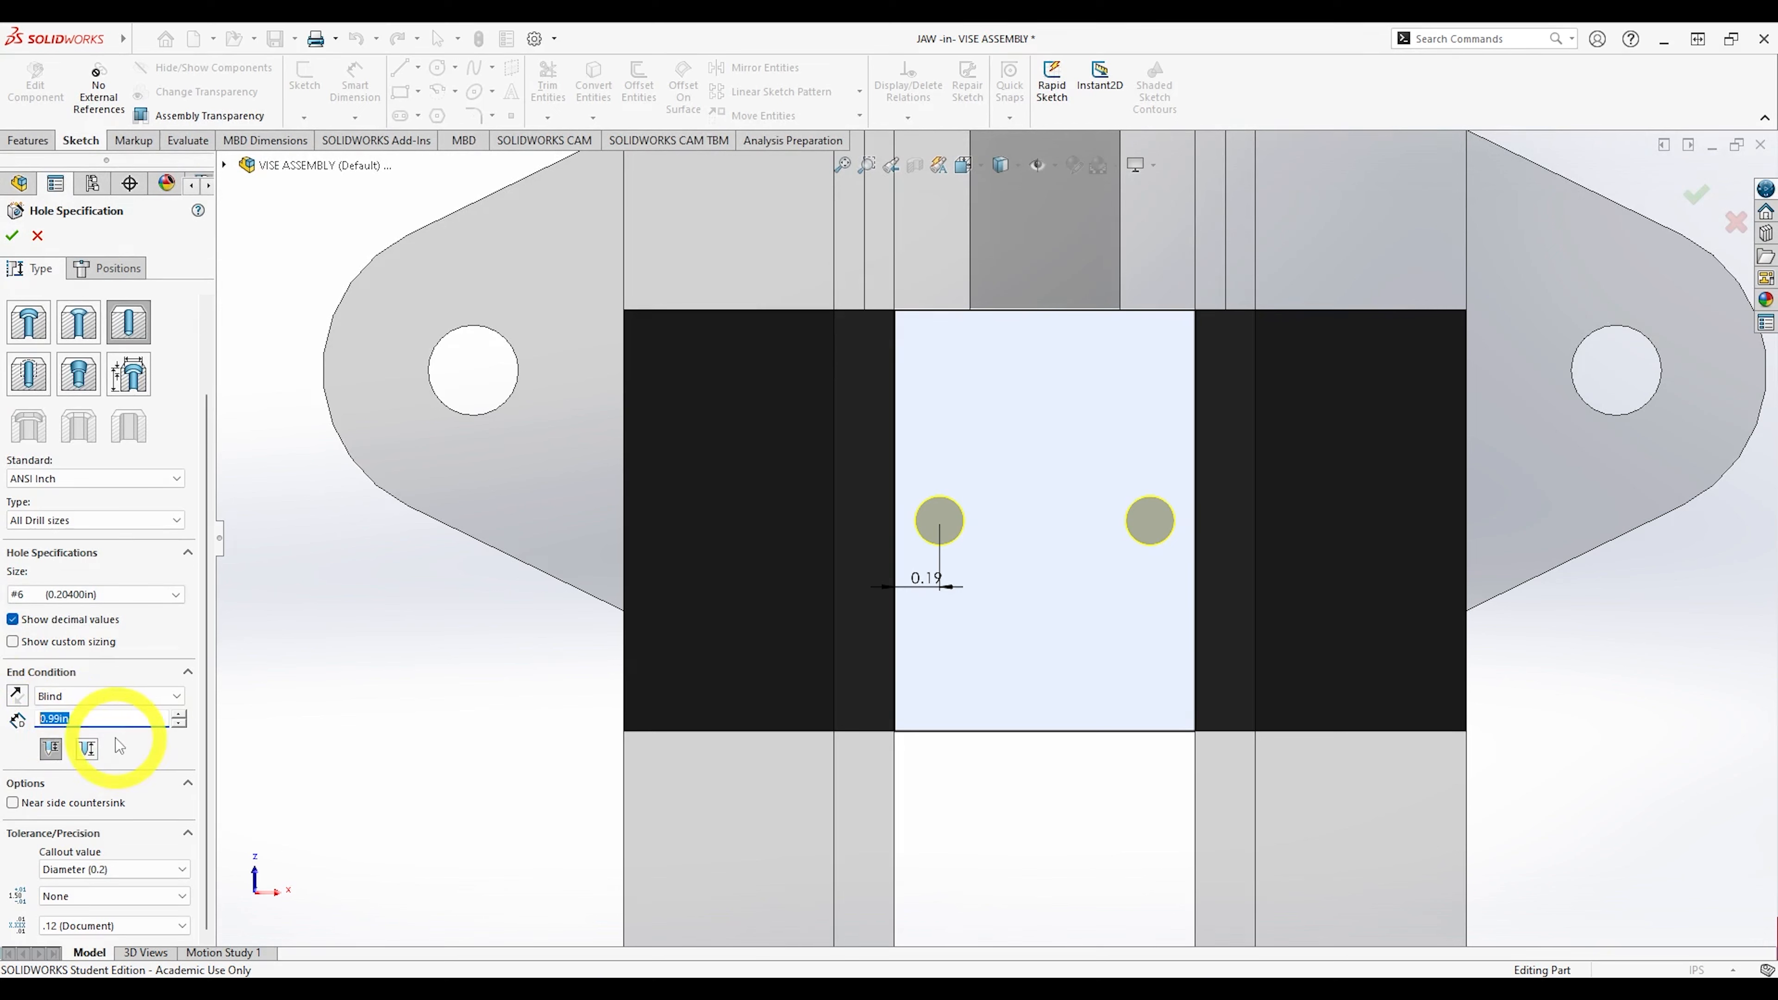
type(".9")
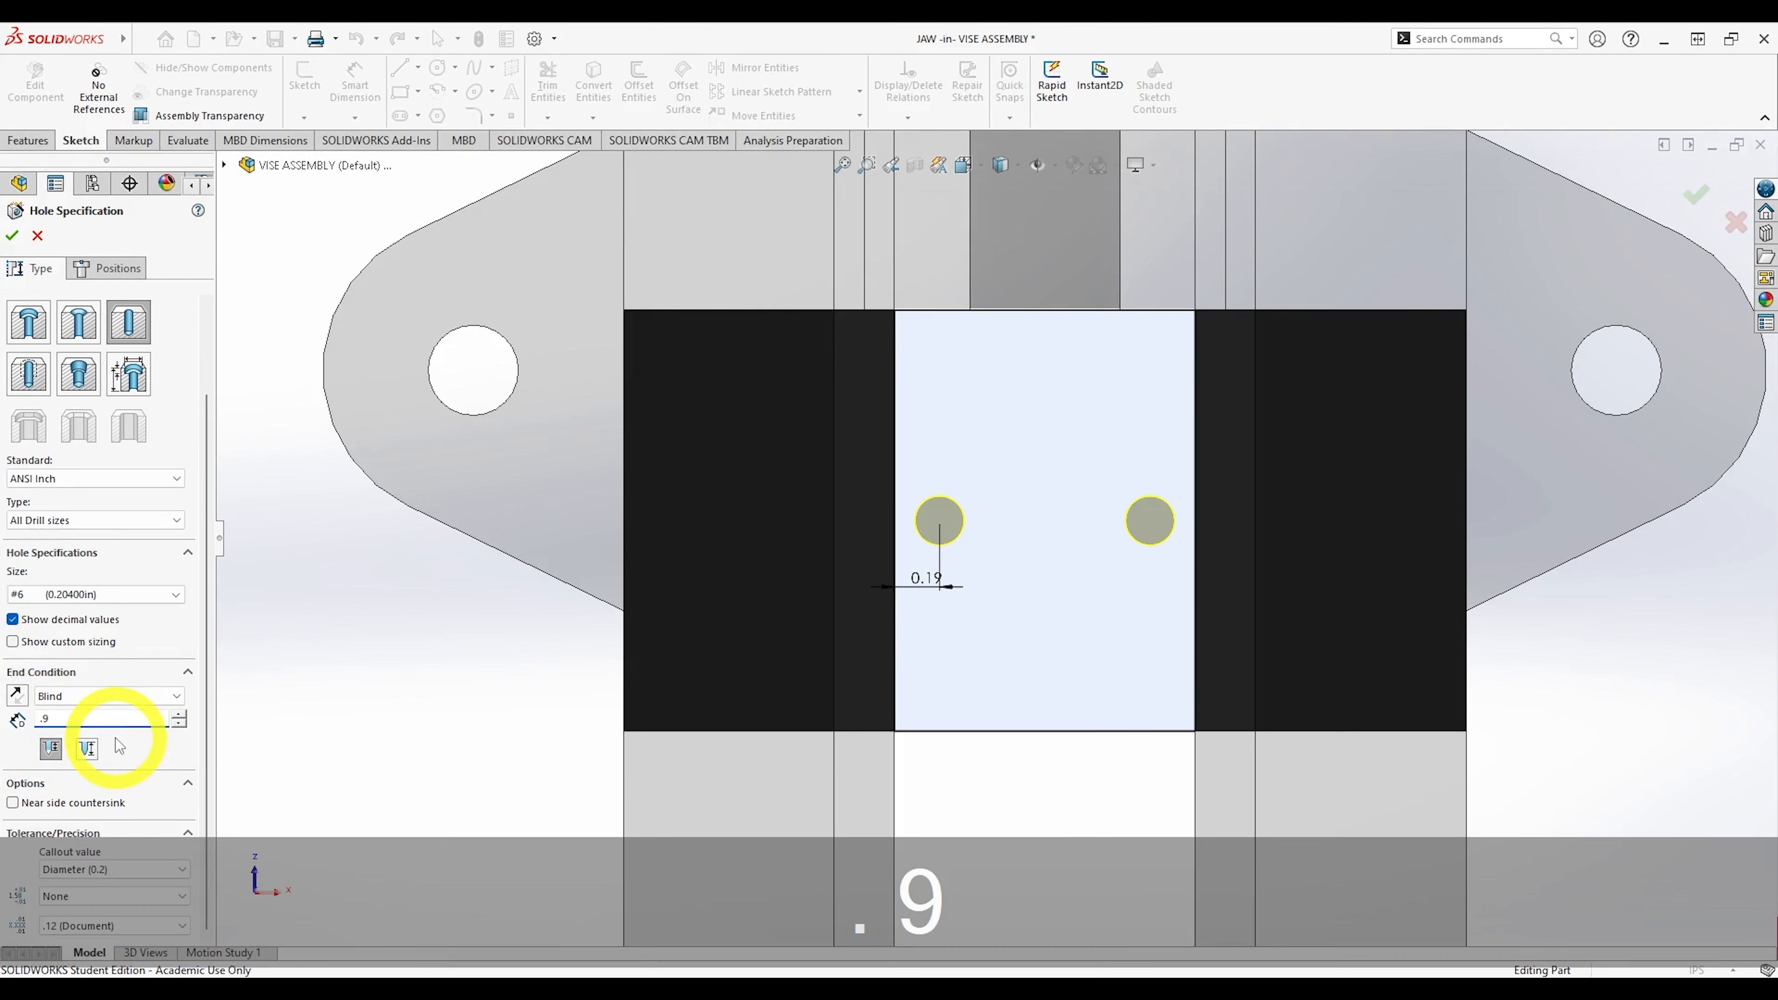
key("BackSpace")
type("7")
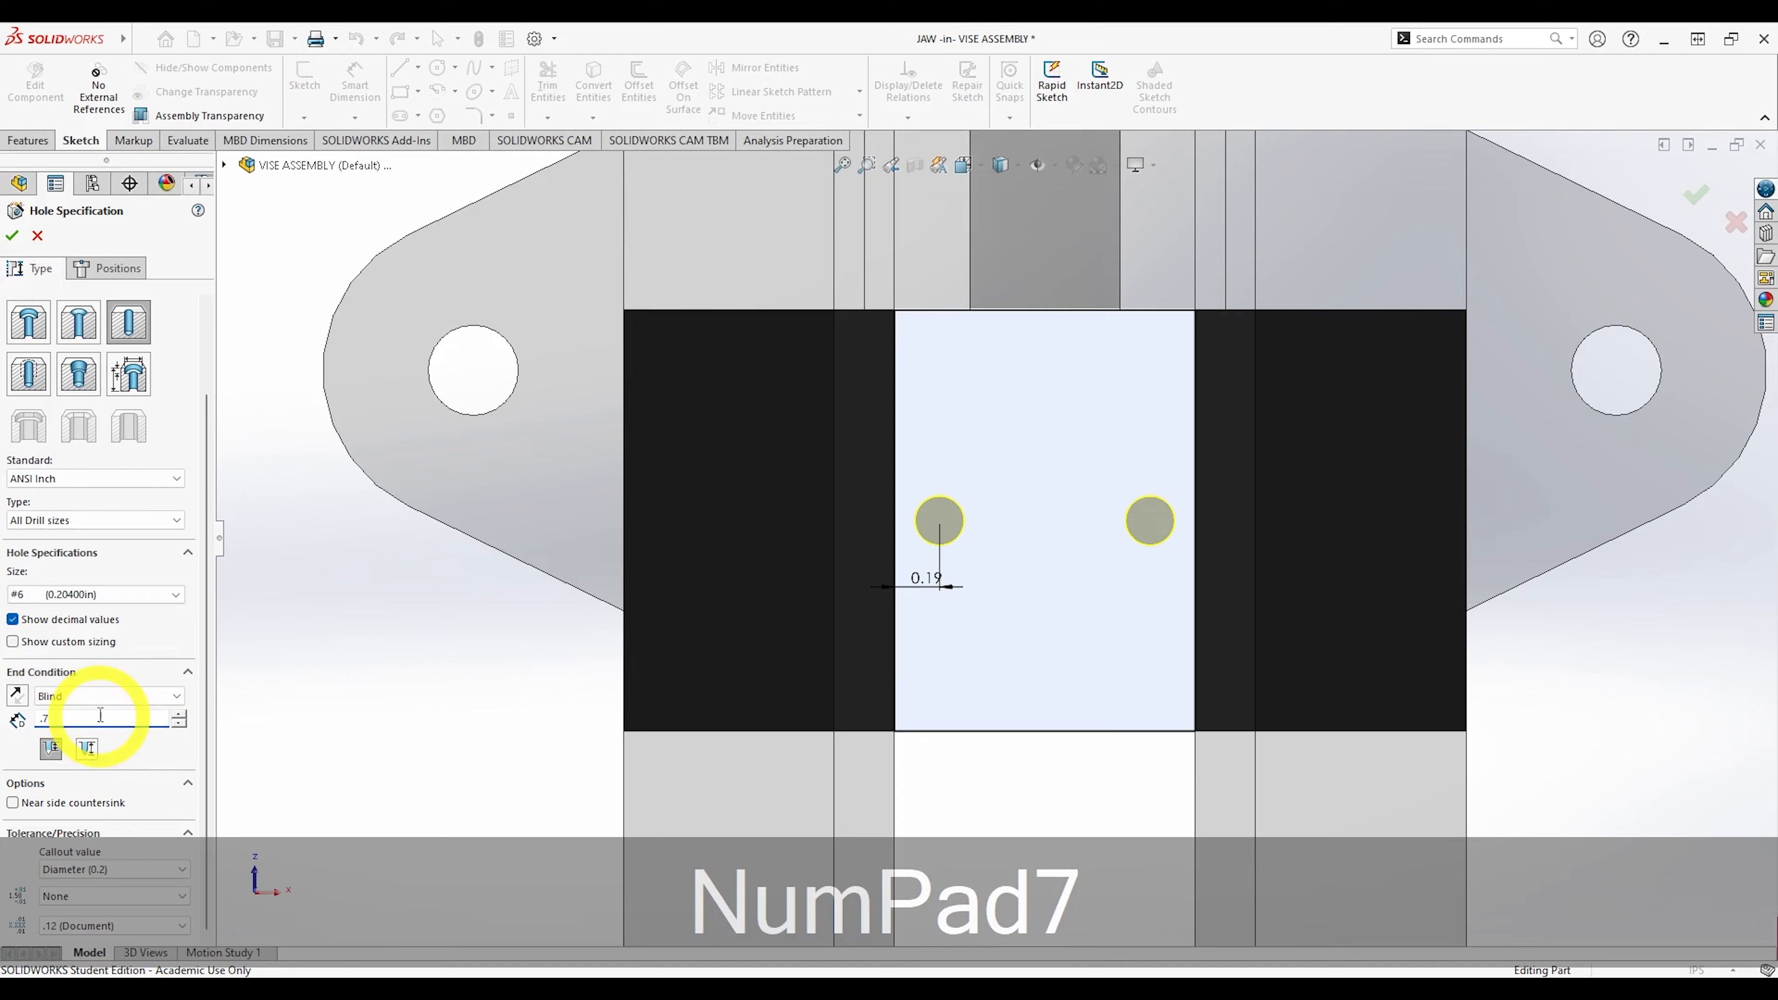
left_click(137, 645)
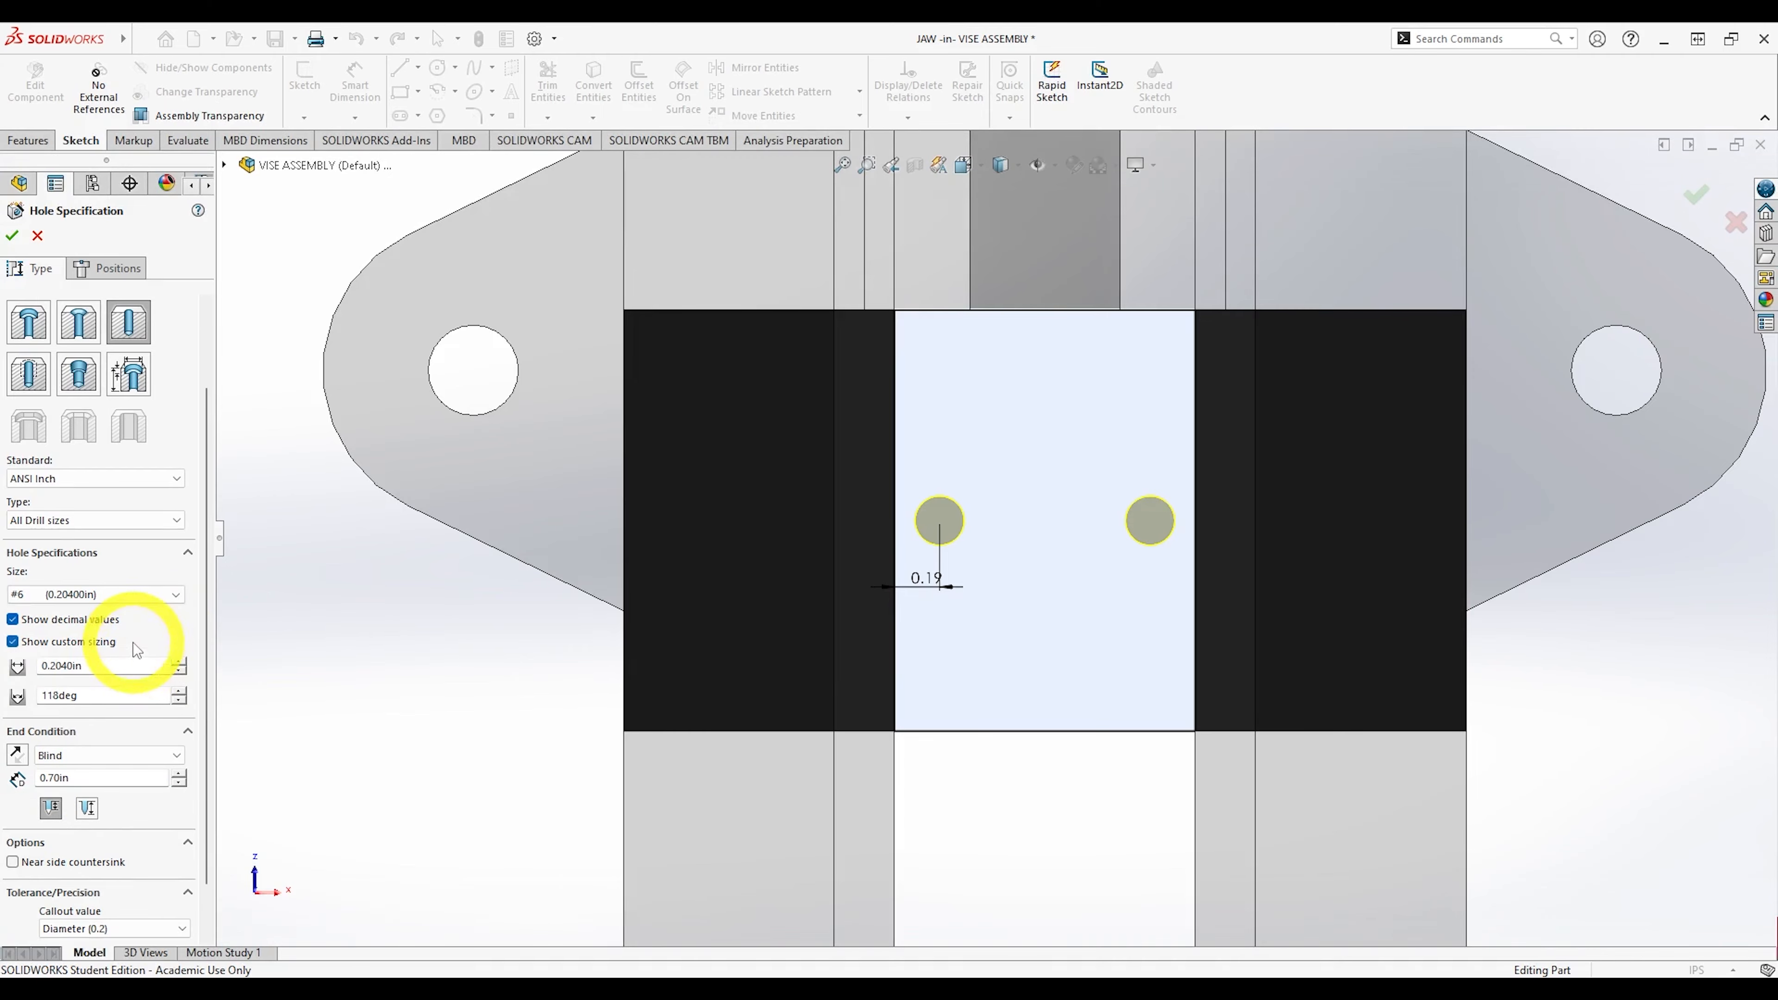
left_click(138, 644)
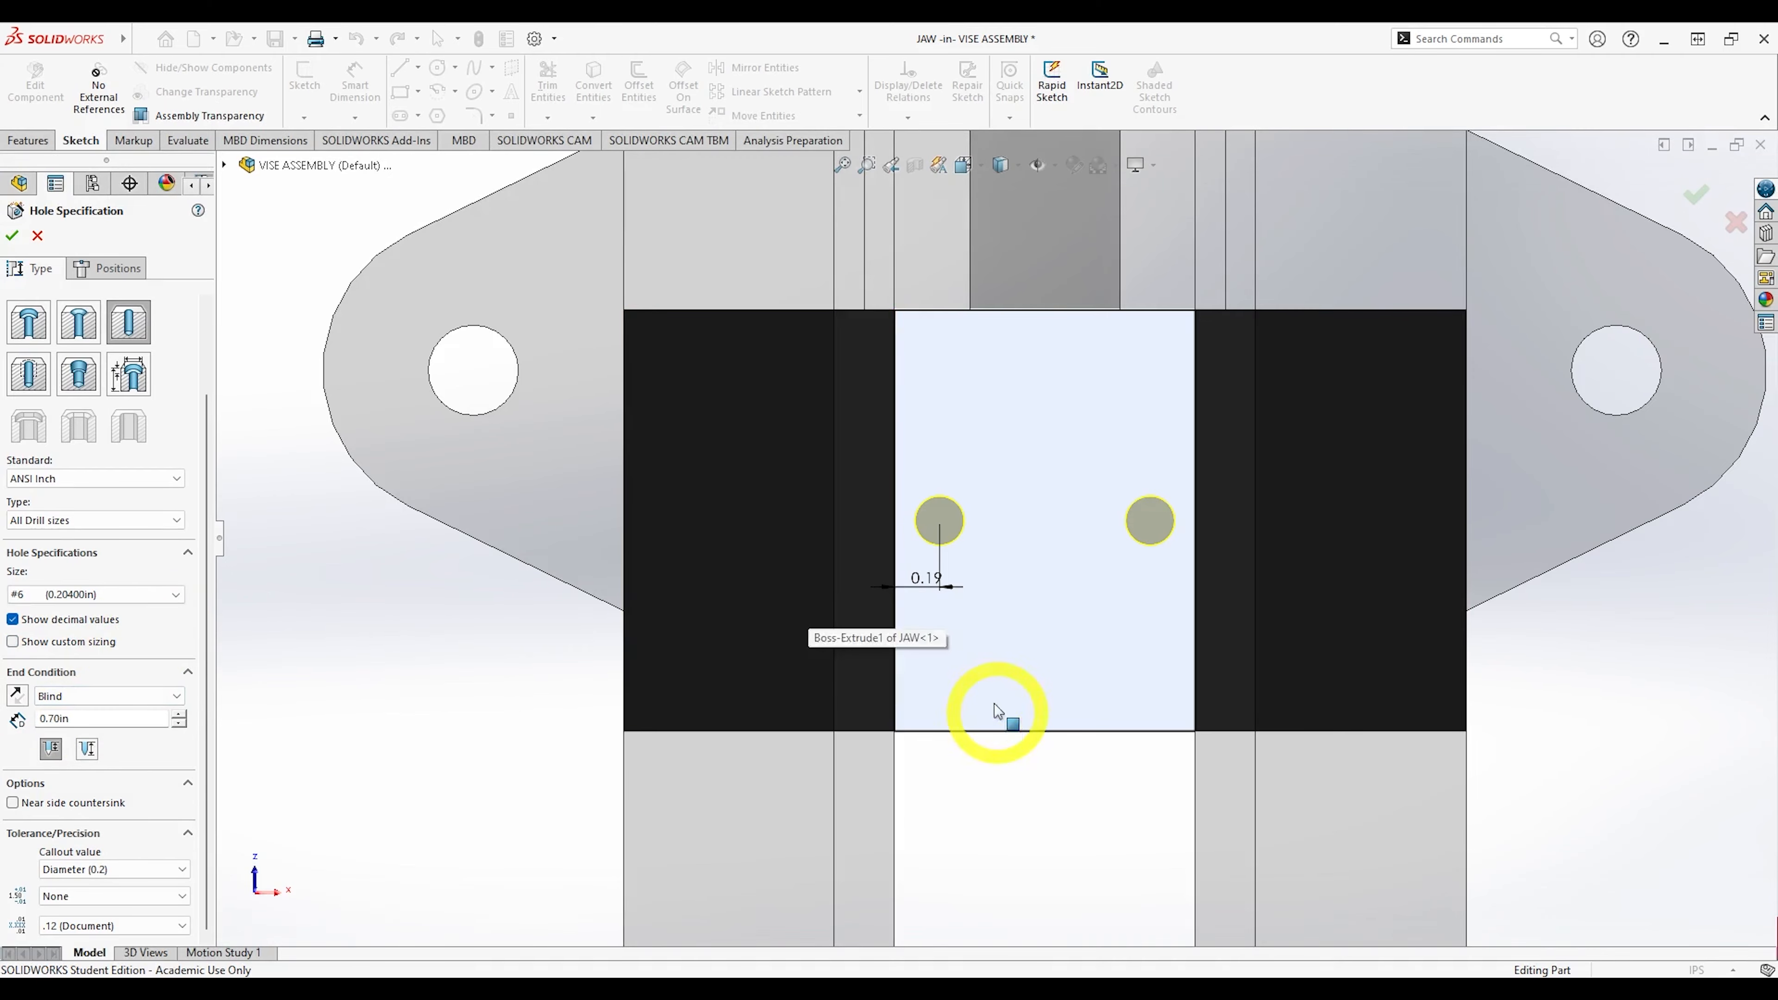
middle_click_drag(997, 712, 1017, 462)
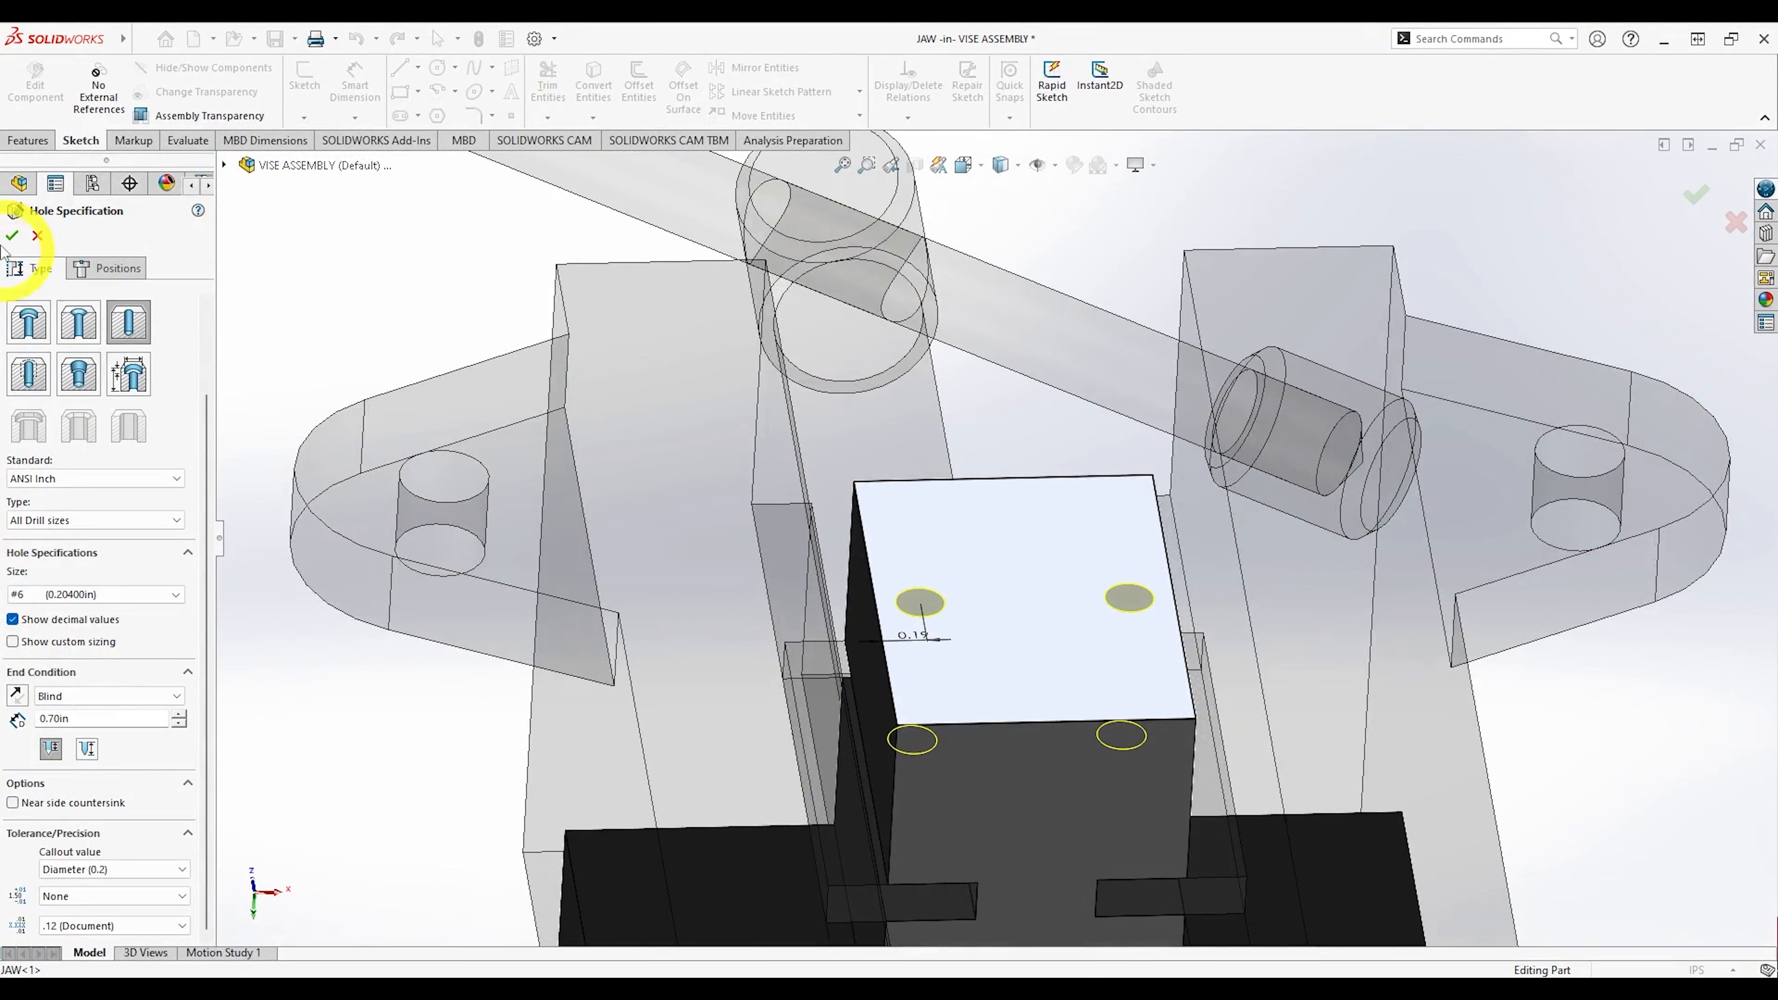
left_click(12, 236)
middle_click_drag(585, 385, 544, 517)
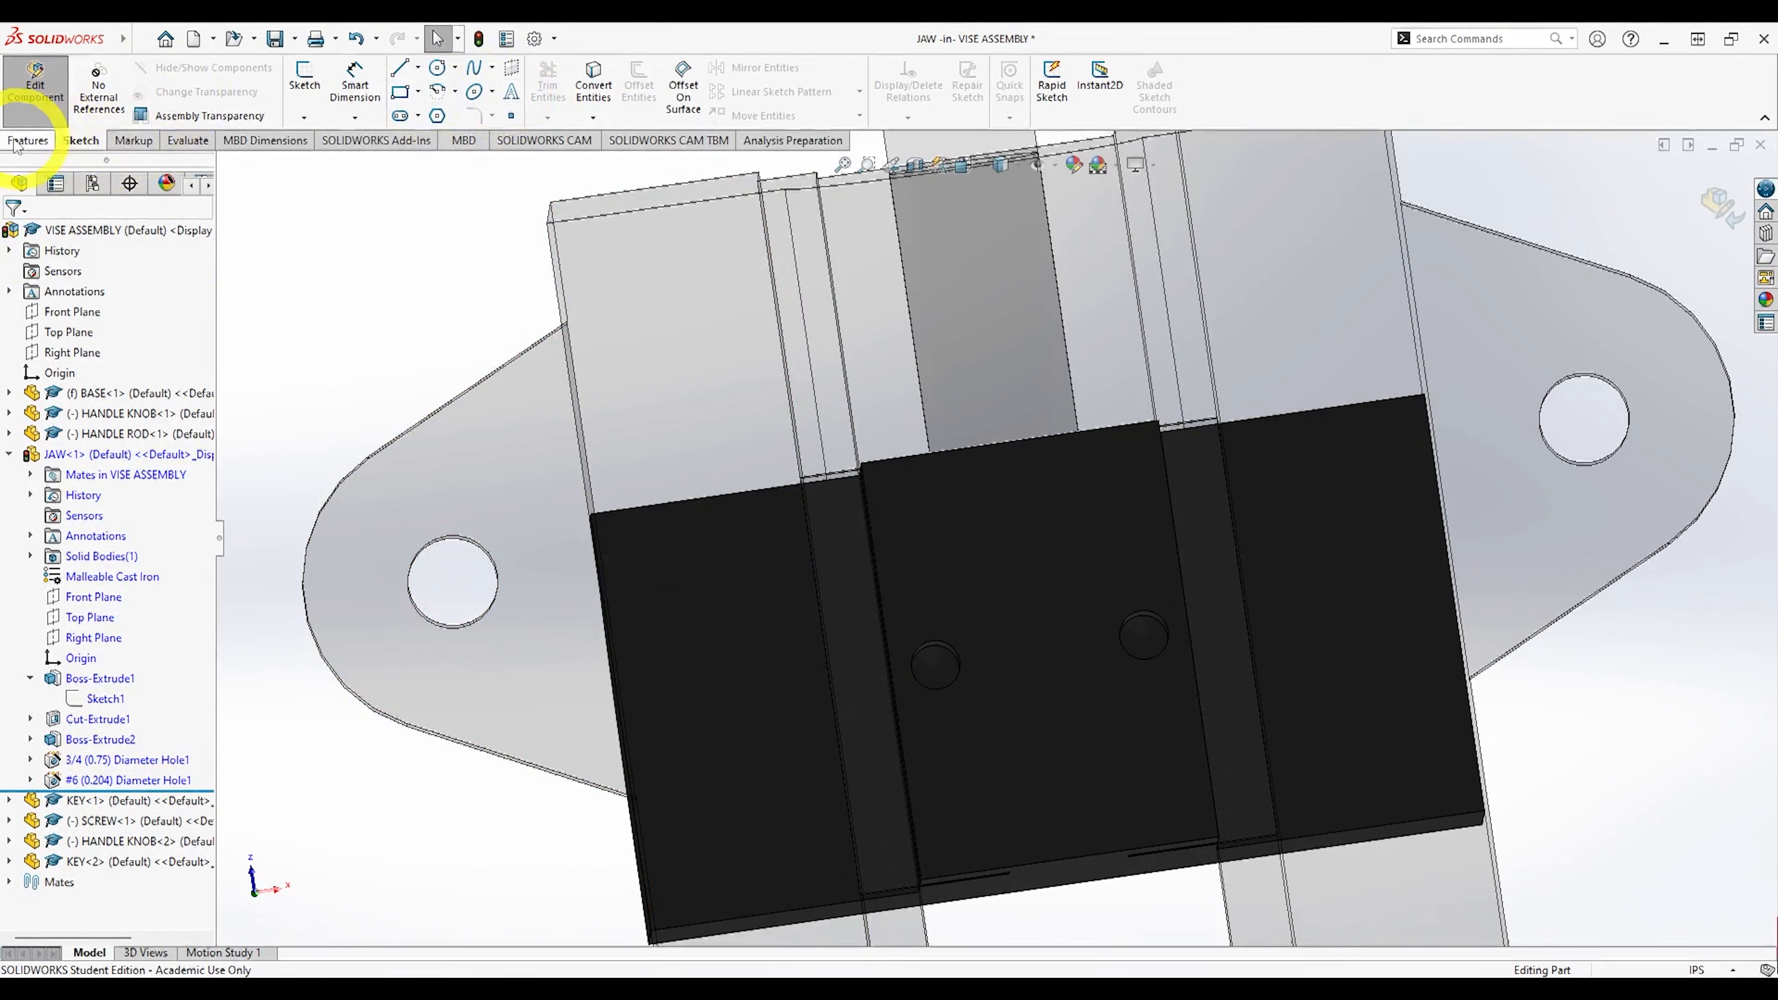
left_click(37, 139)
left_click(601, 83)
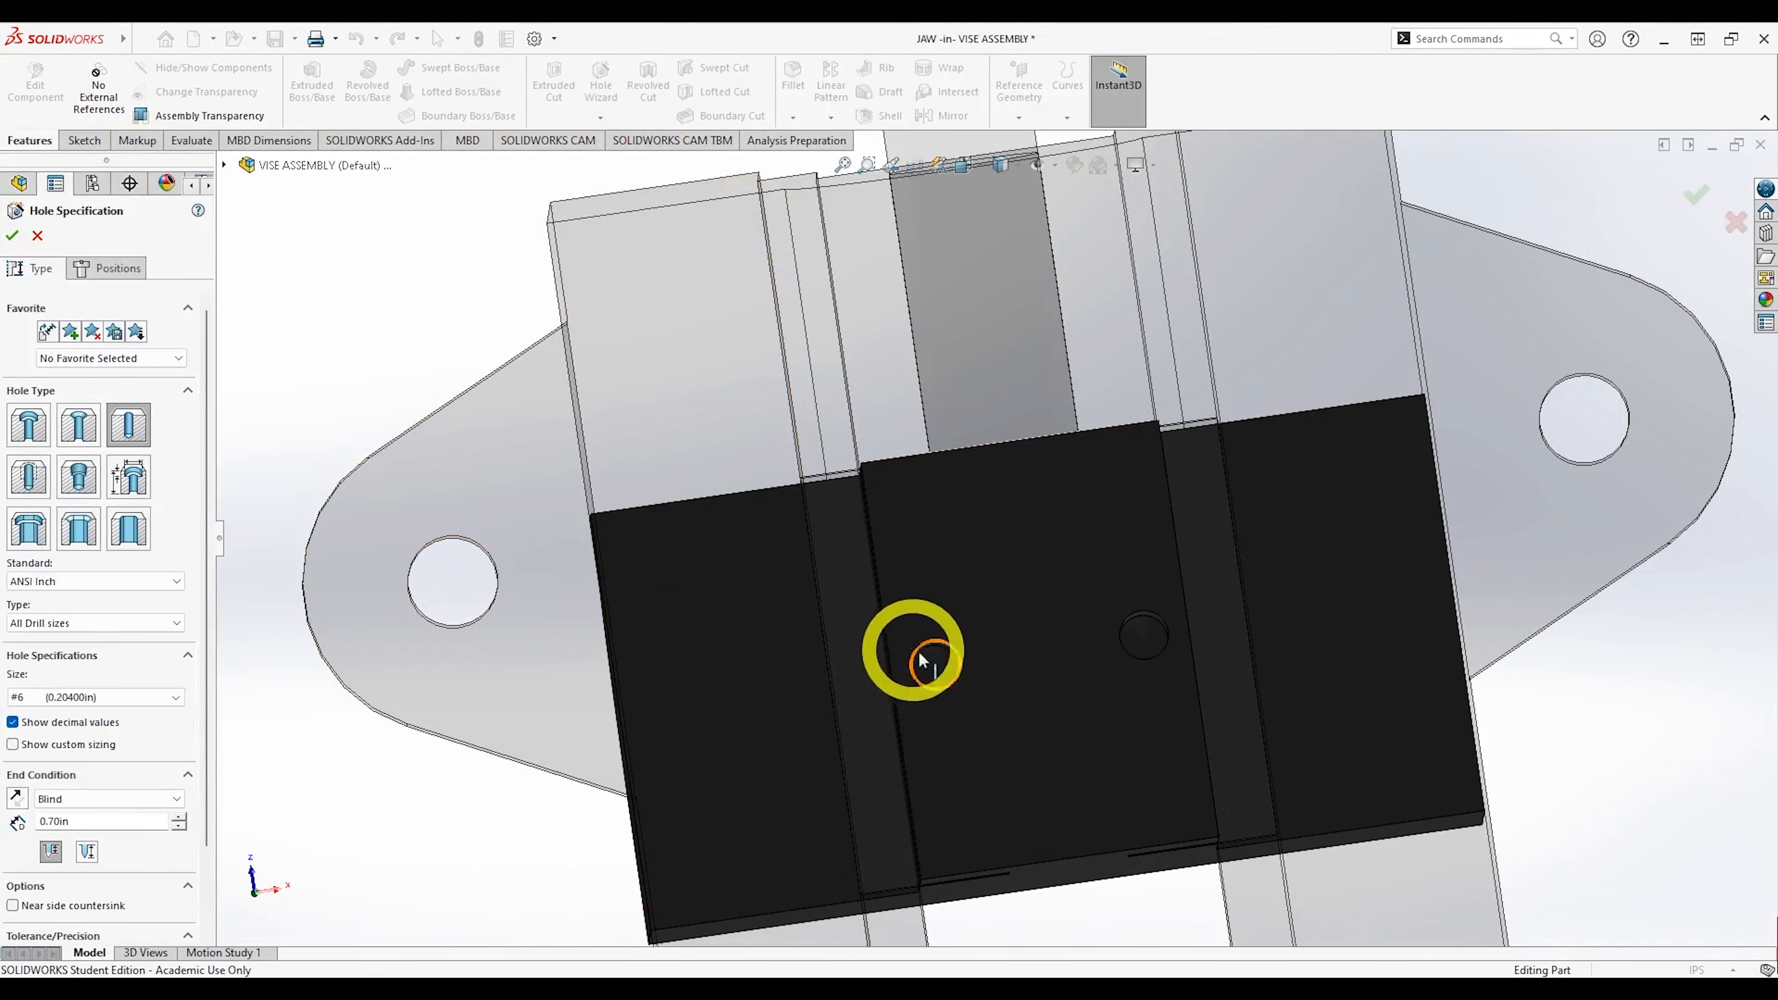
left_click(109, 268)
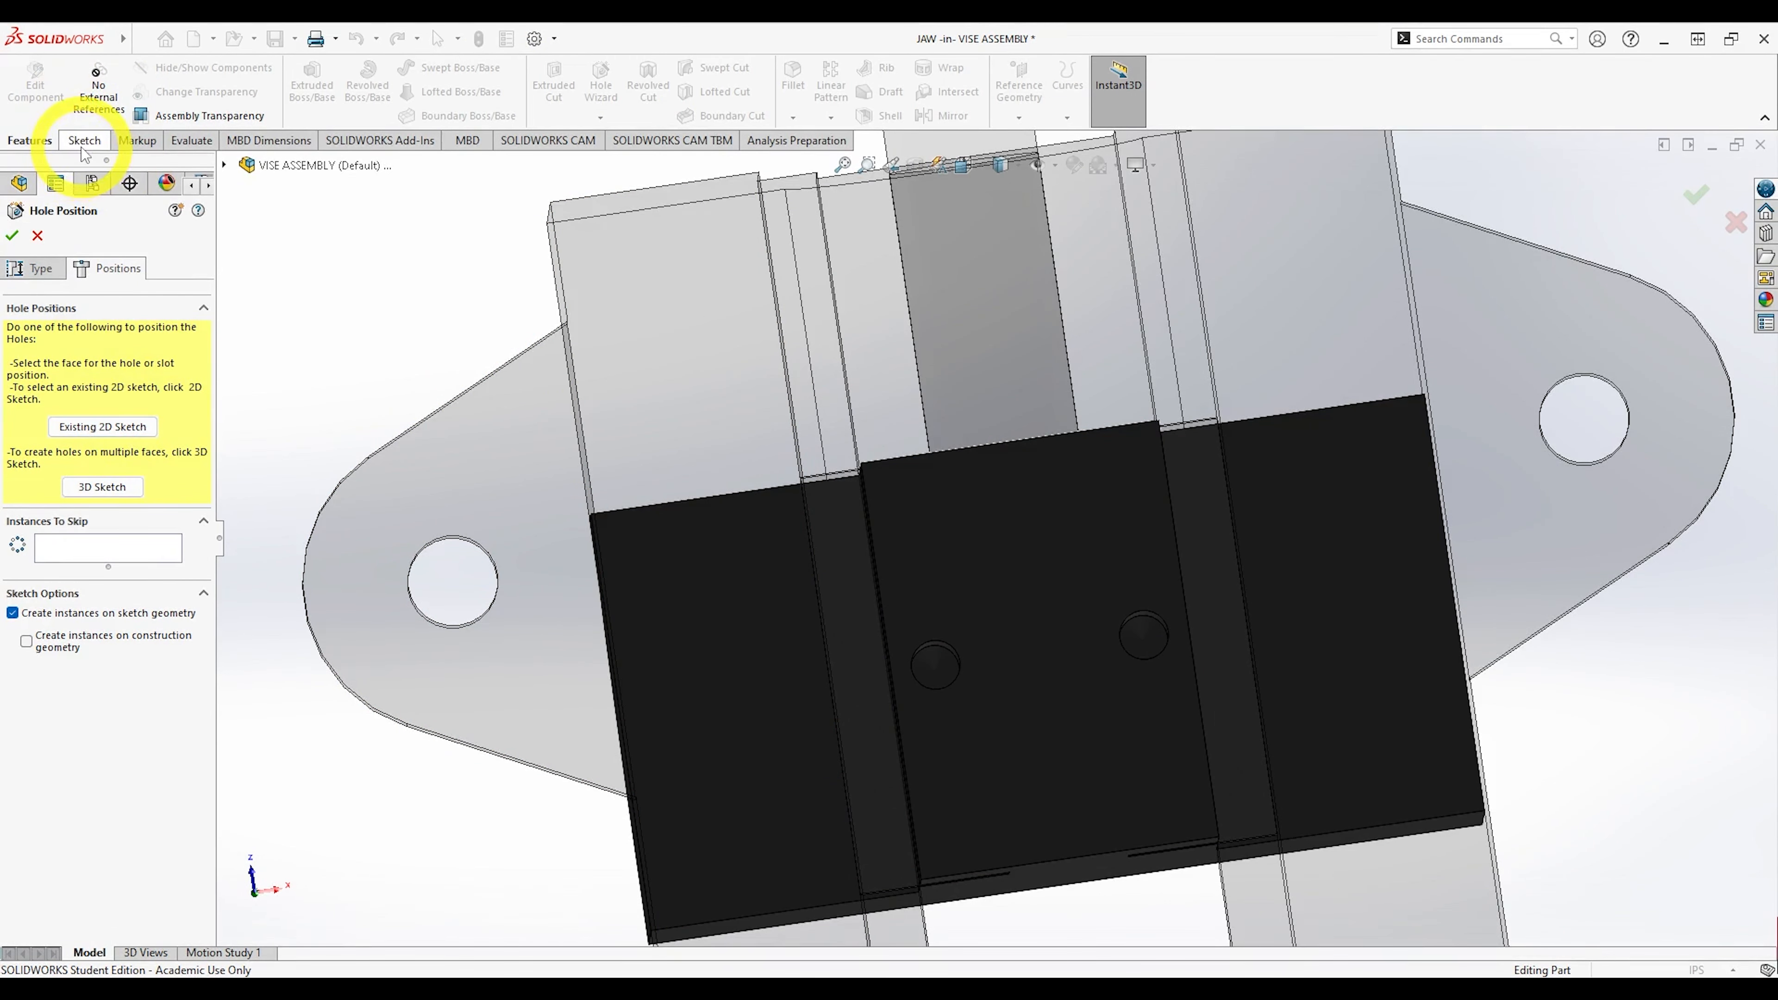
left_click(37, 235)
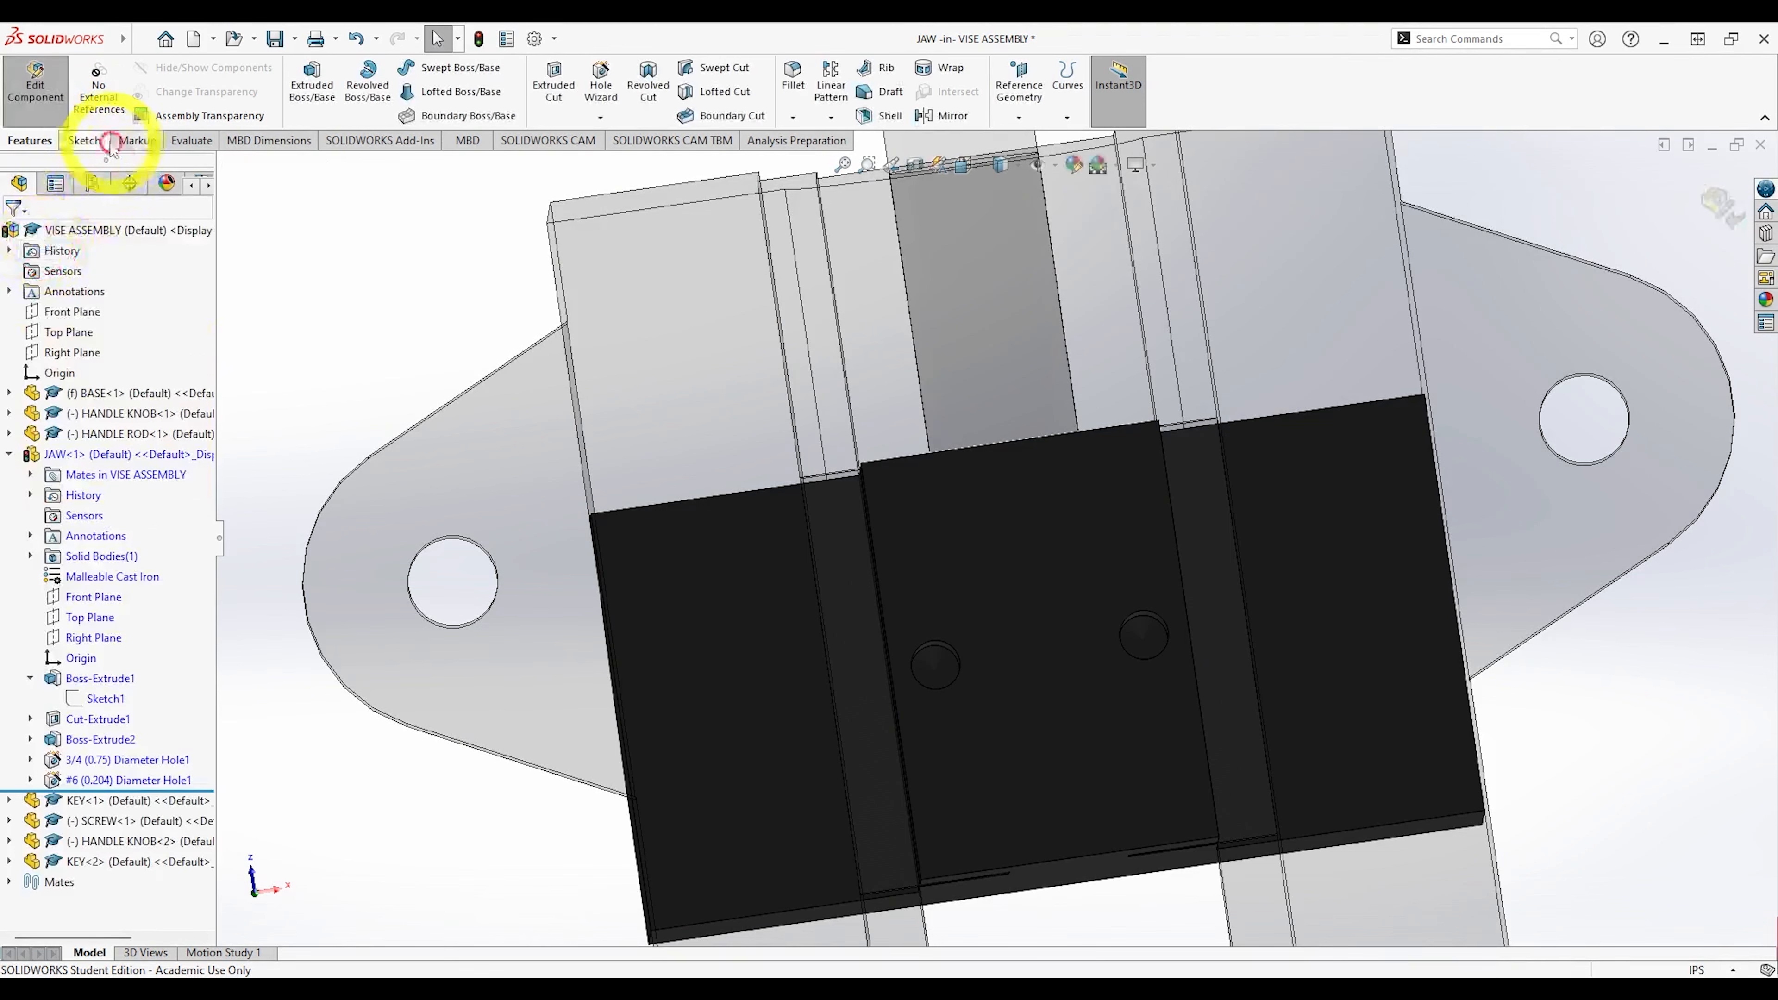
left_click(82, 141)
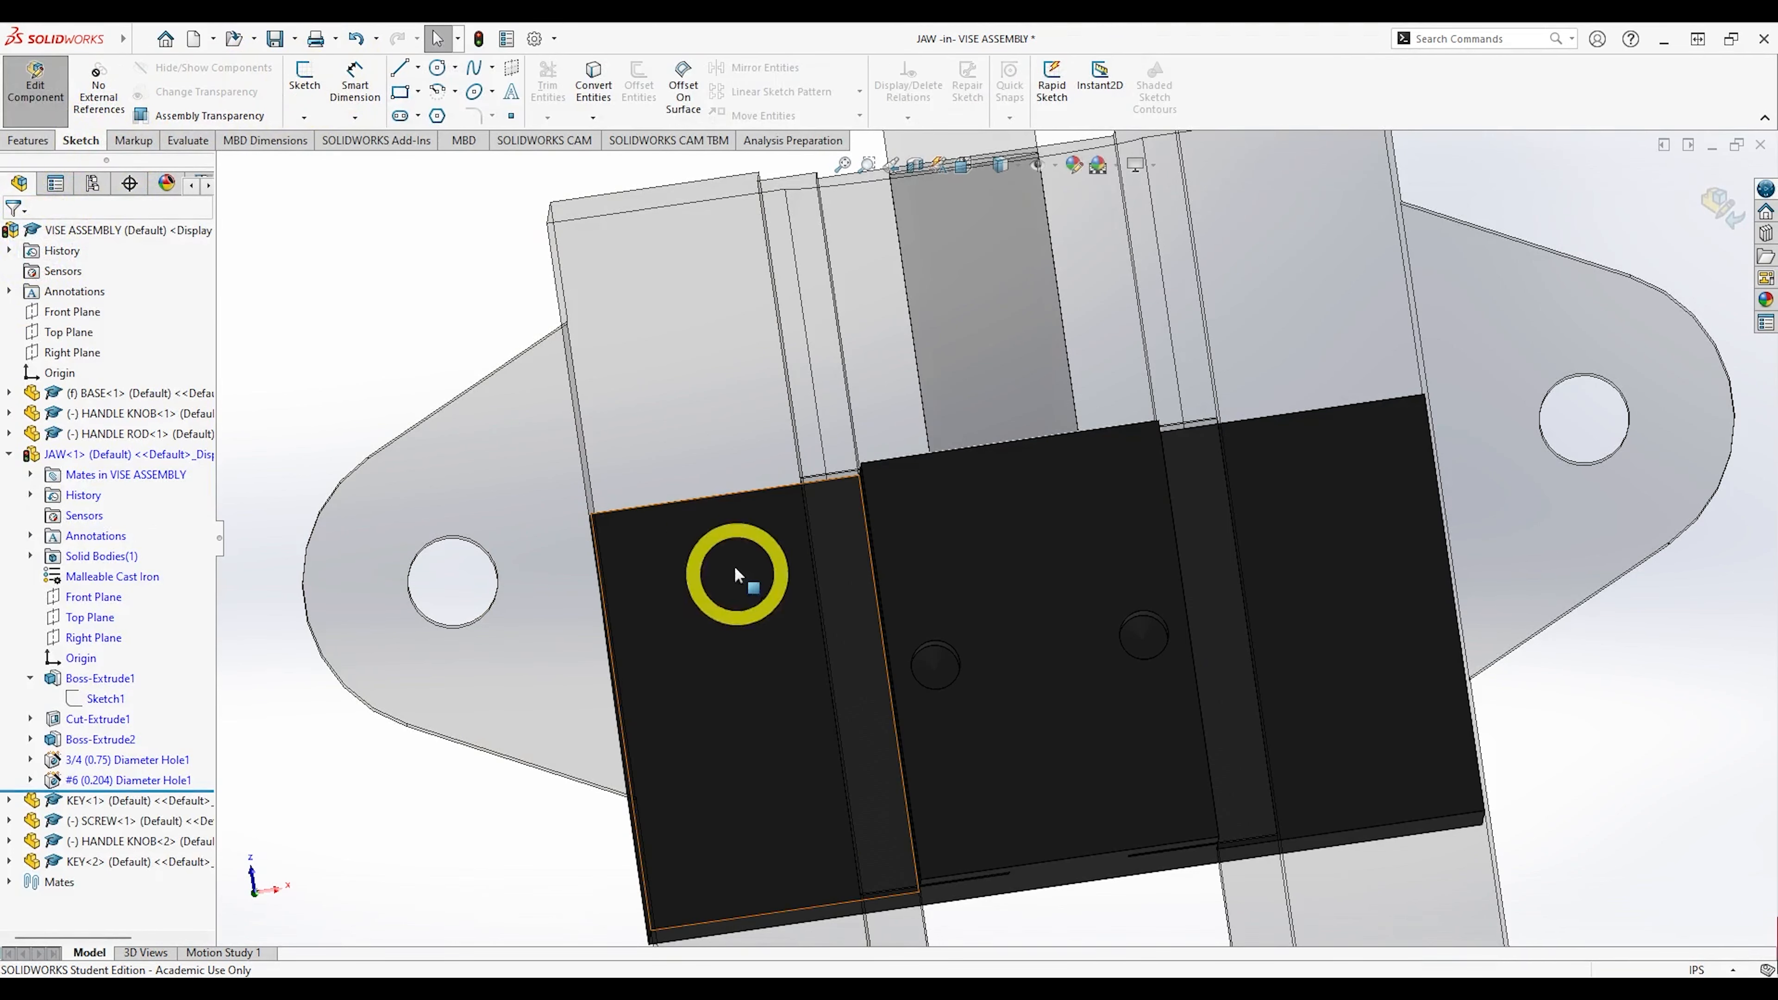
left_click(303, 73)
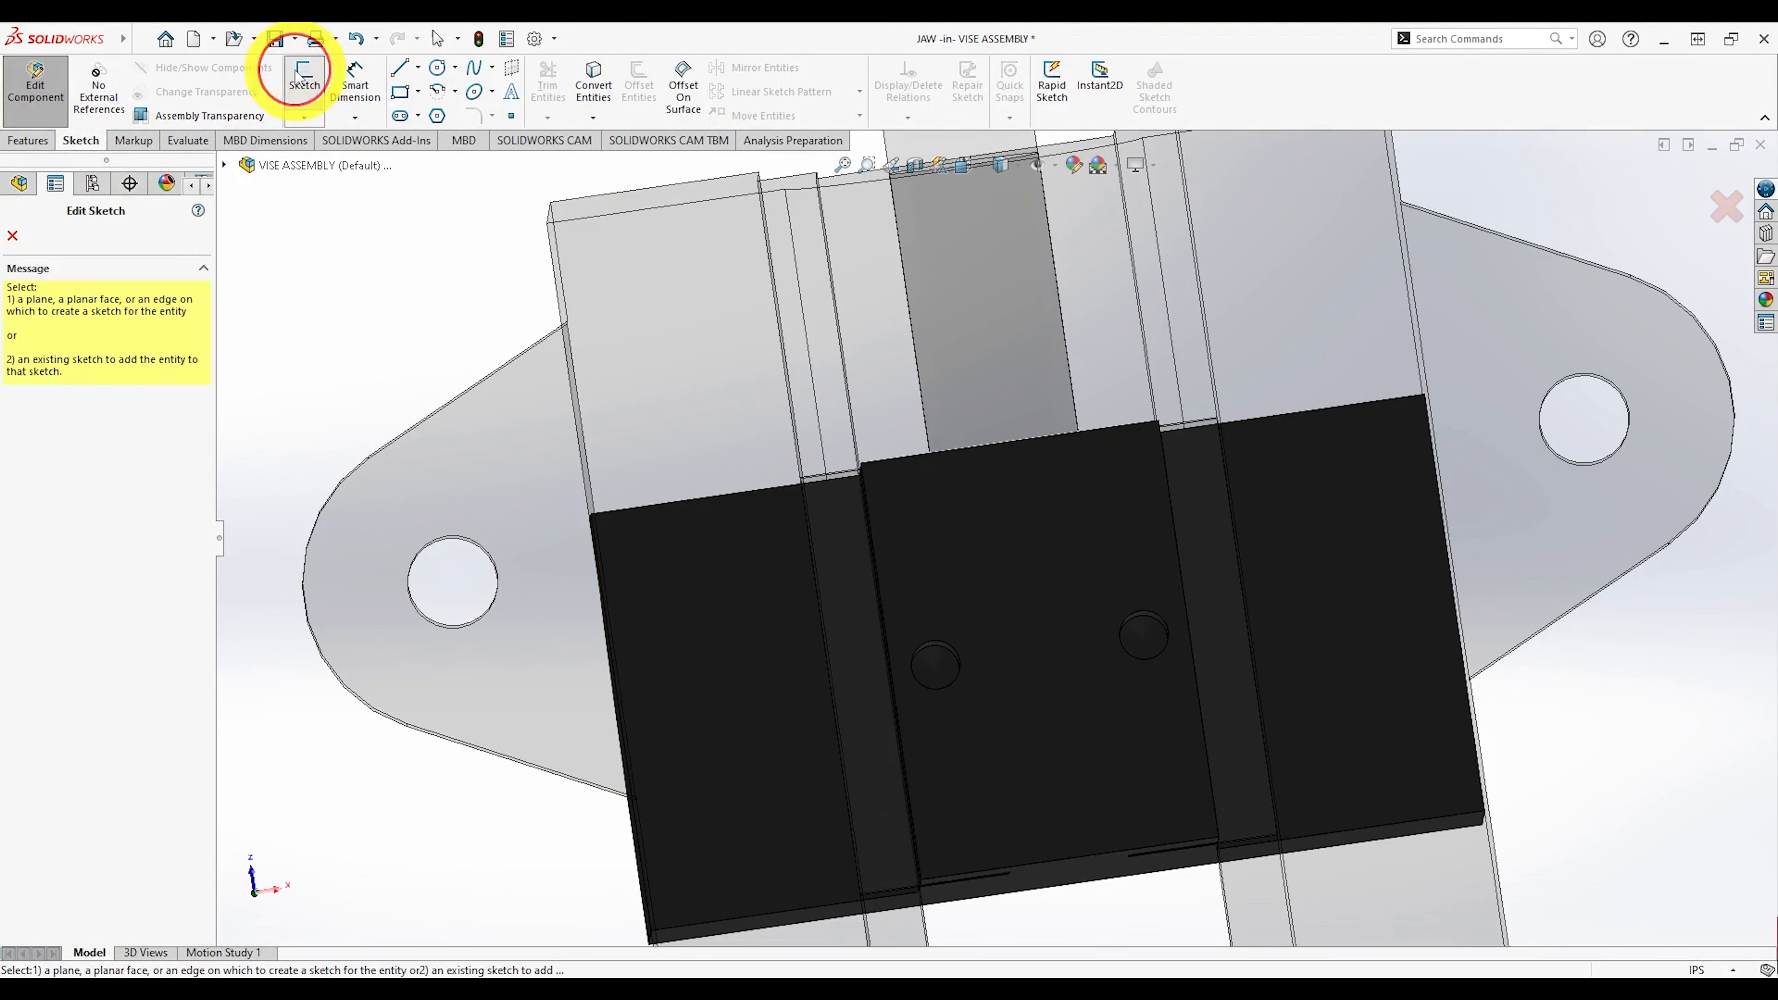
left_click(940, 660)
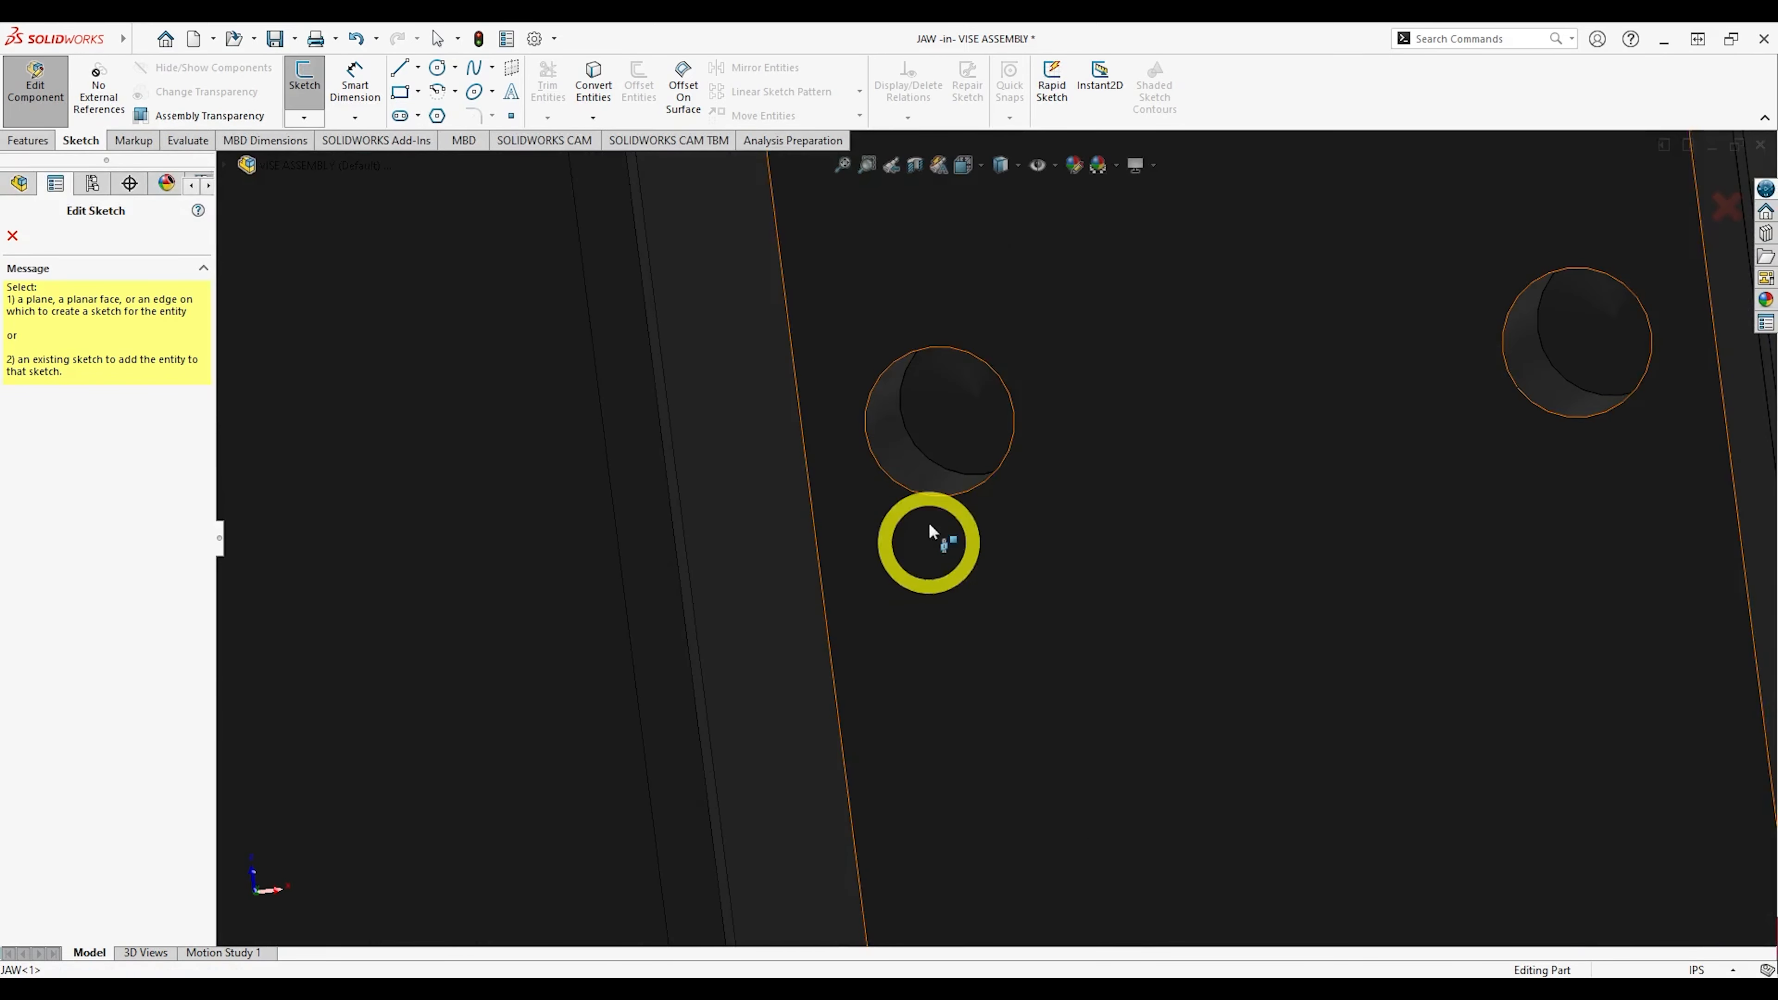
left_click(943, 415)
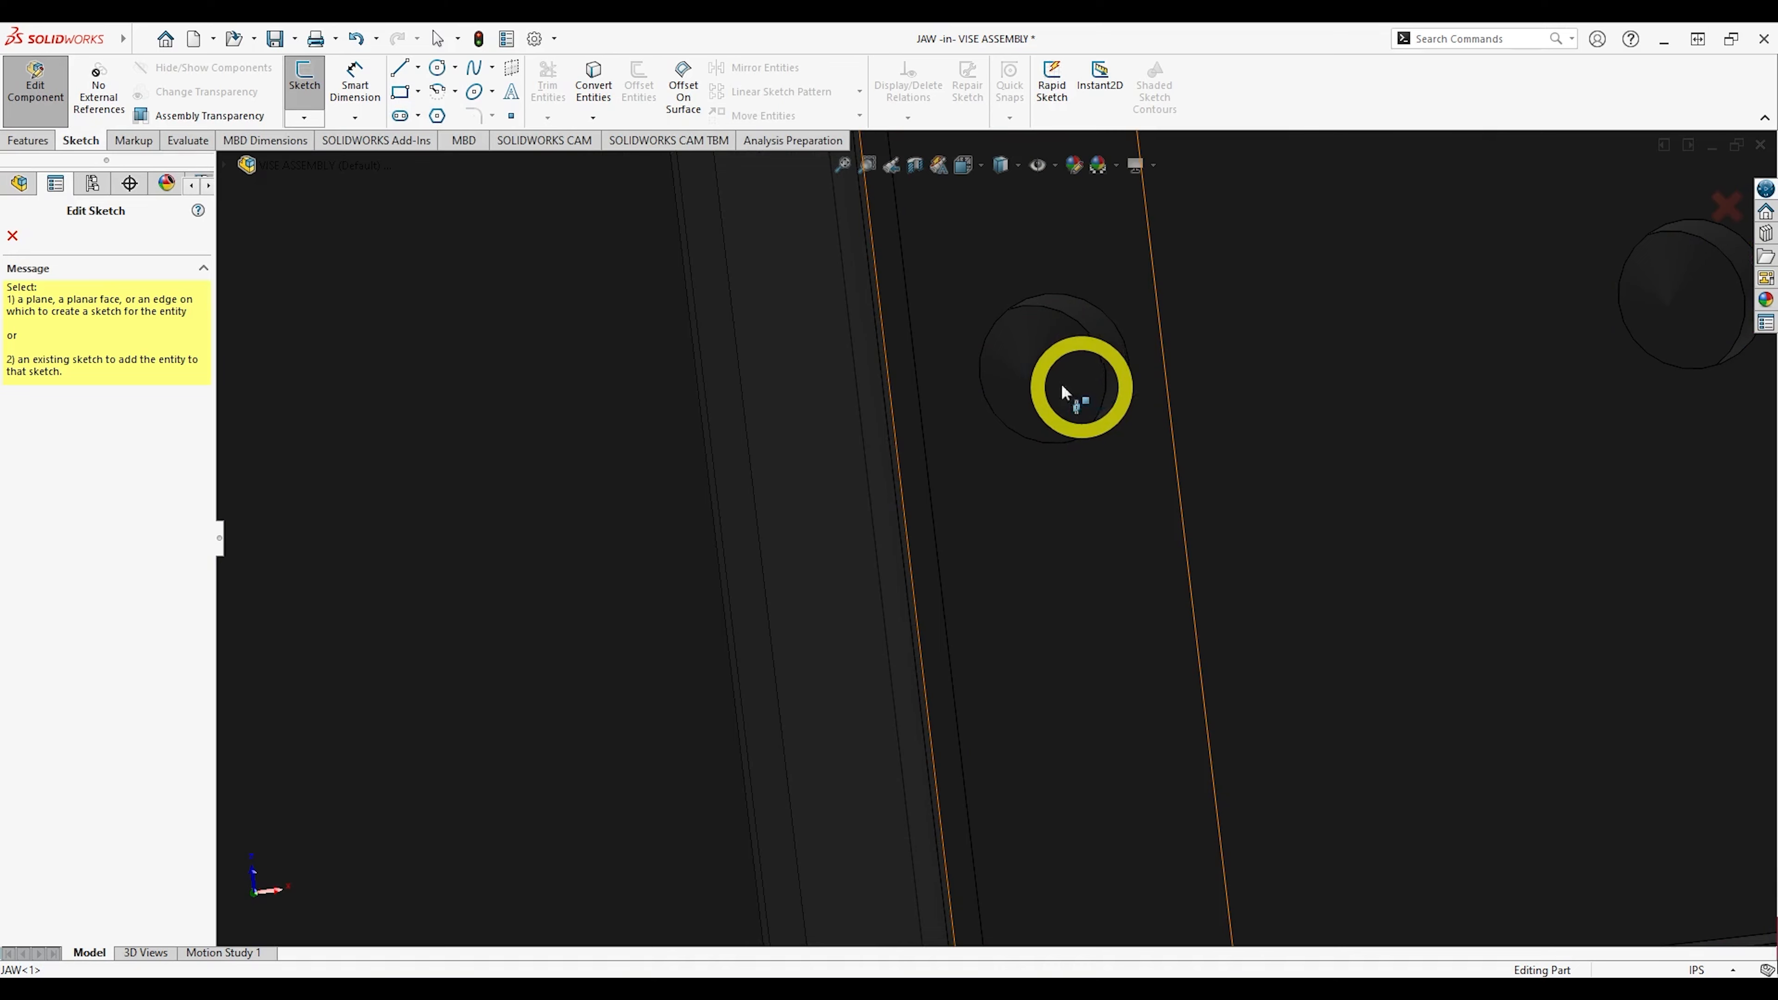
left_click(12, 236)
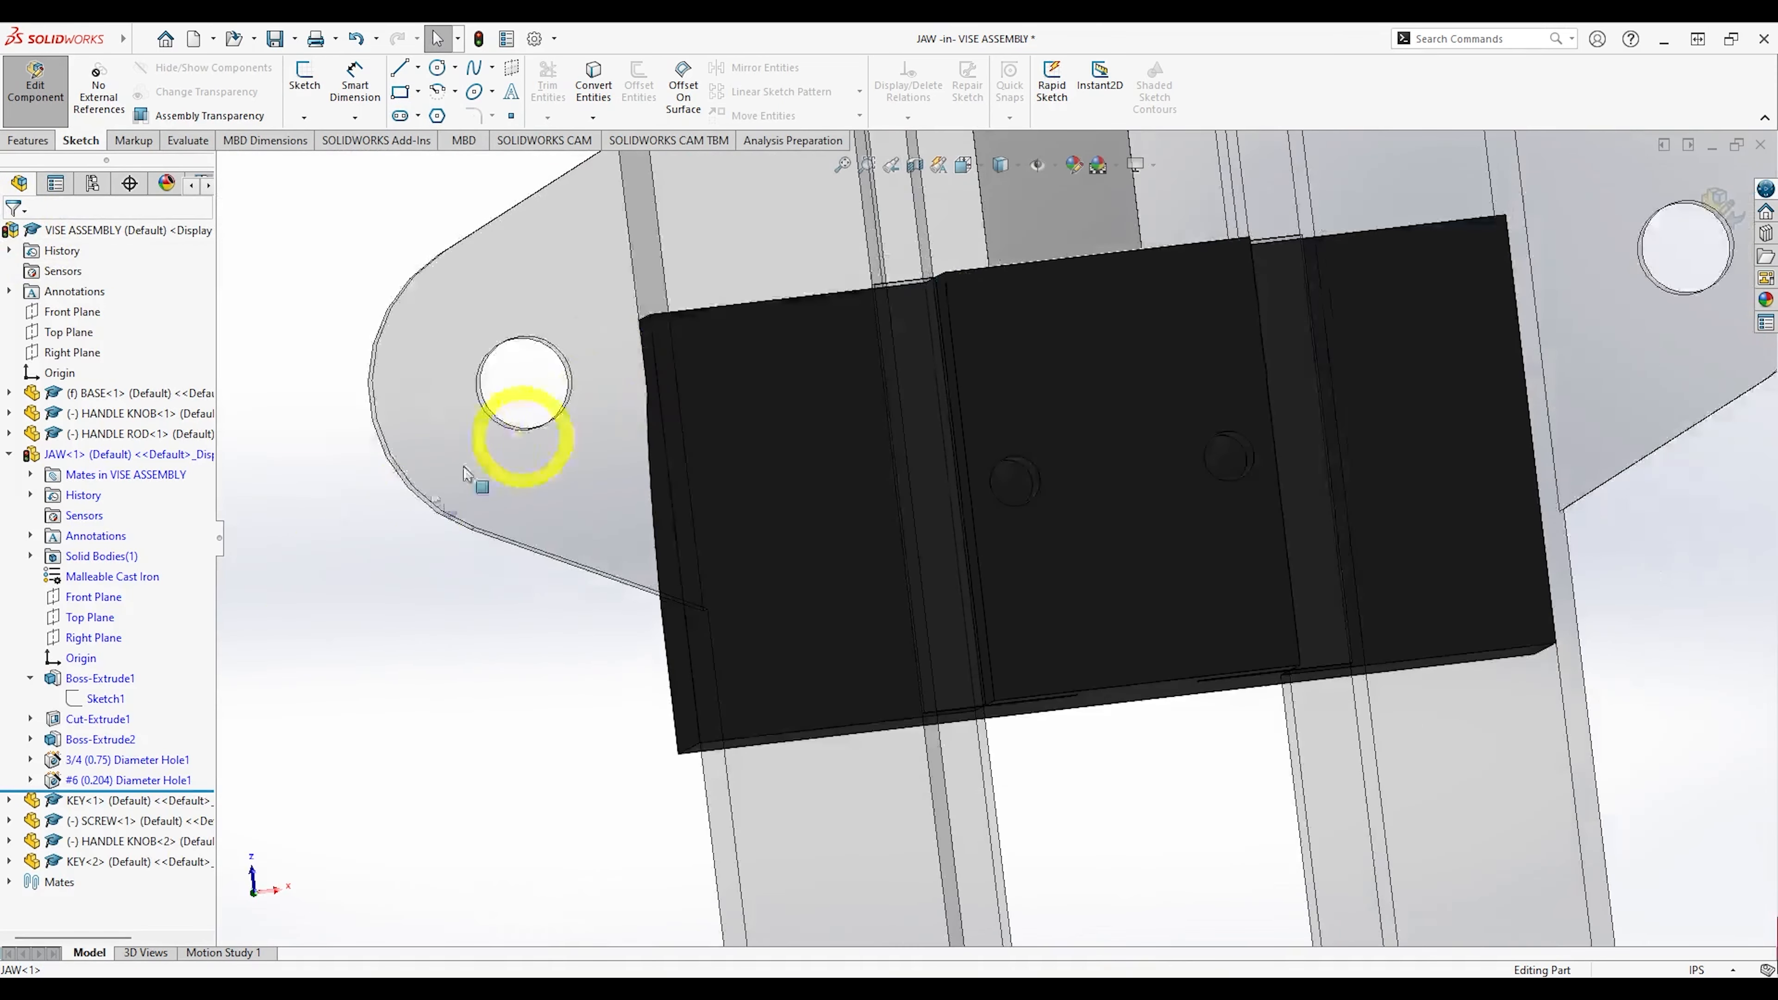
Expand the #6 hole feature of the jaw and show its positioning sketch with the two short lines.
left_click(30, 781)
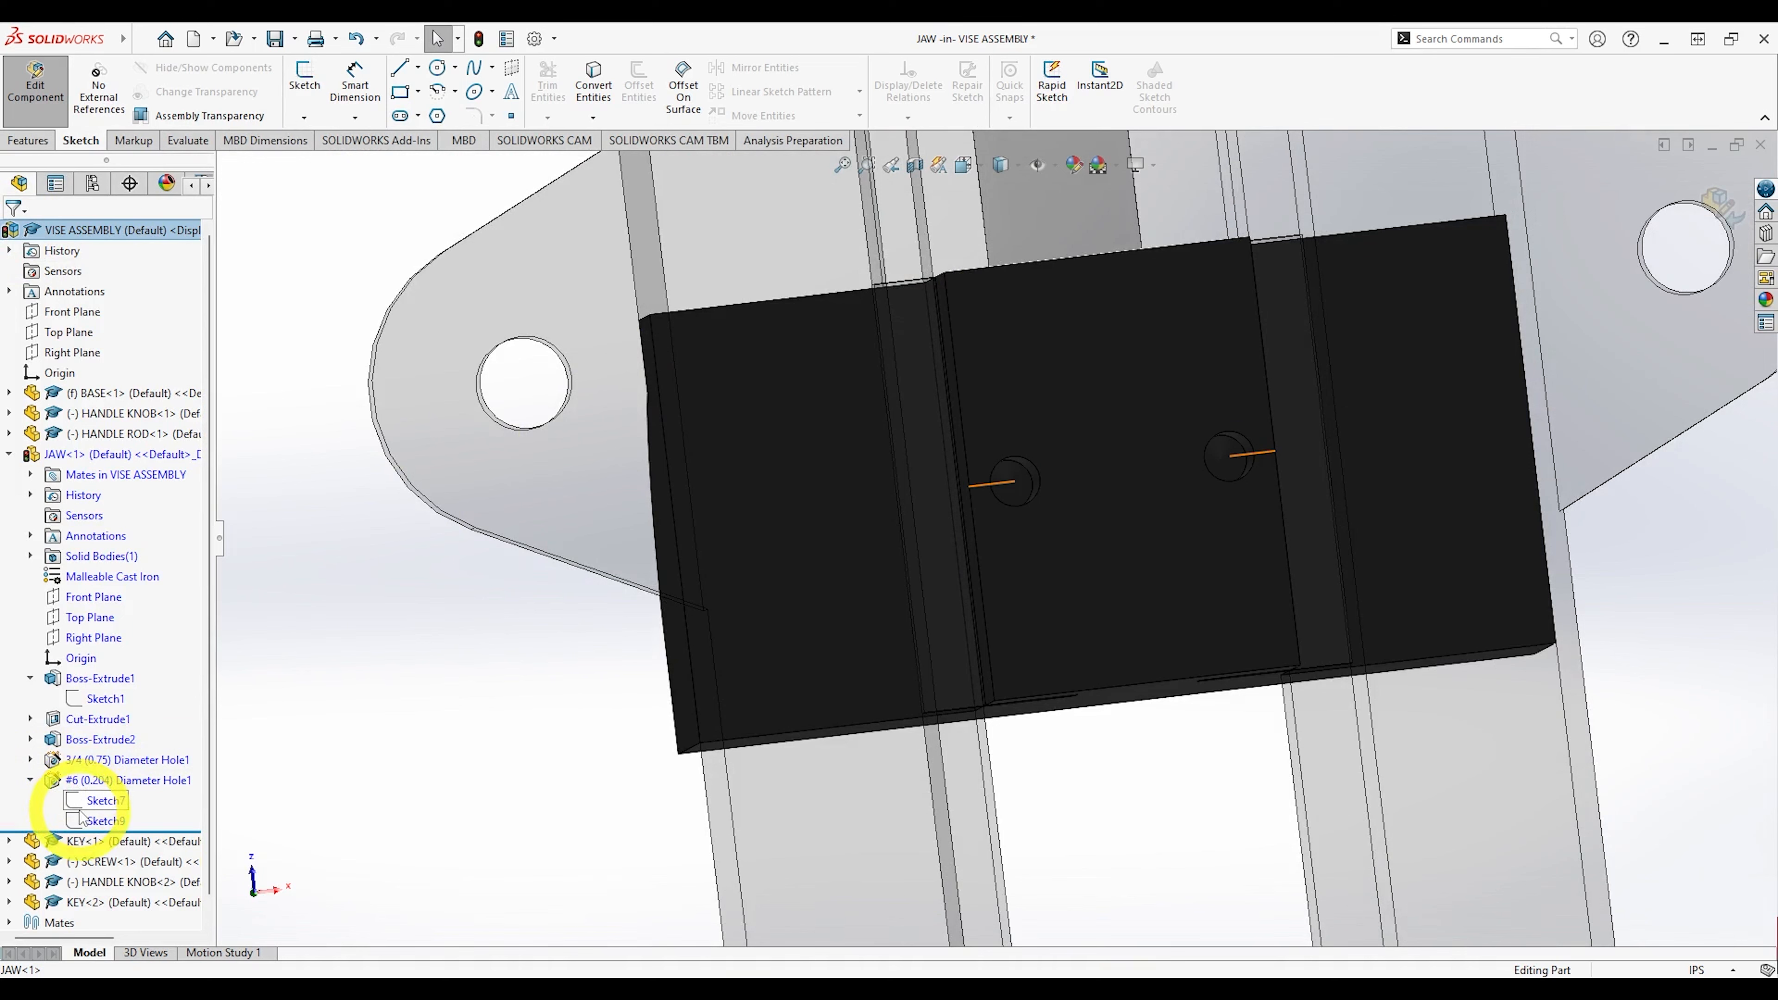
left_click(80, 809)
left_click(96, 782)
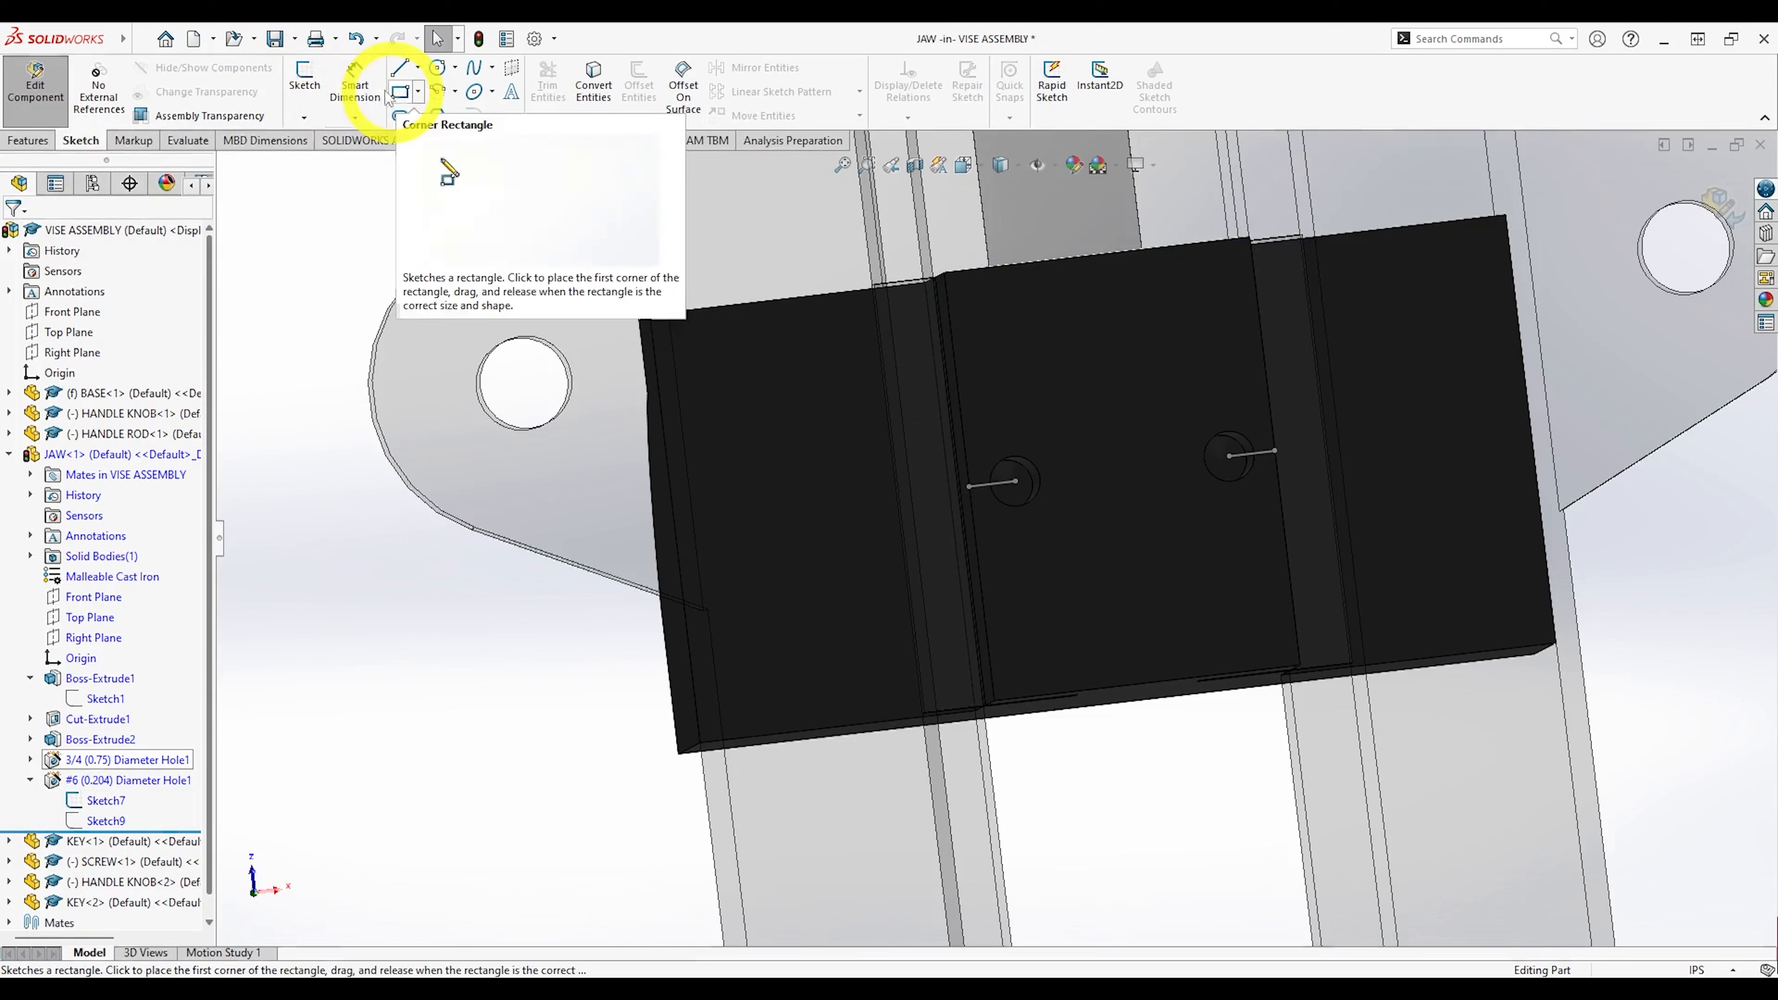
left_click(28, 140)
left_click(602, 84)
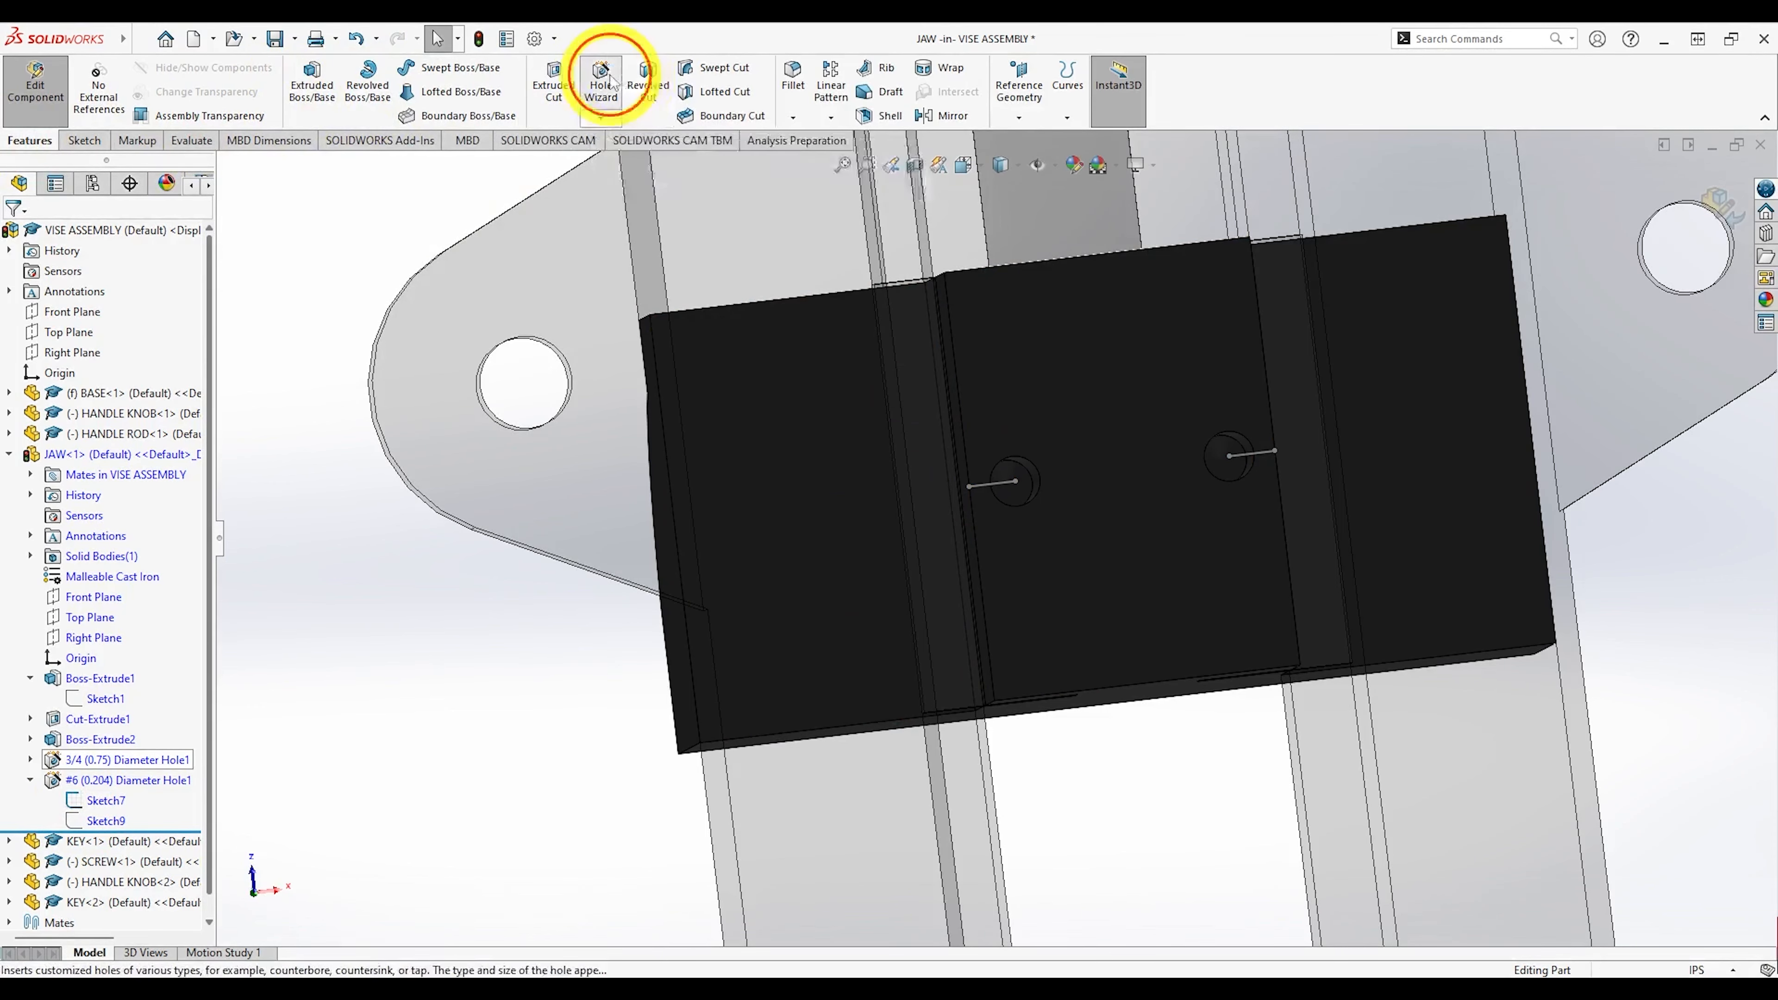
left_click(118, 268)
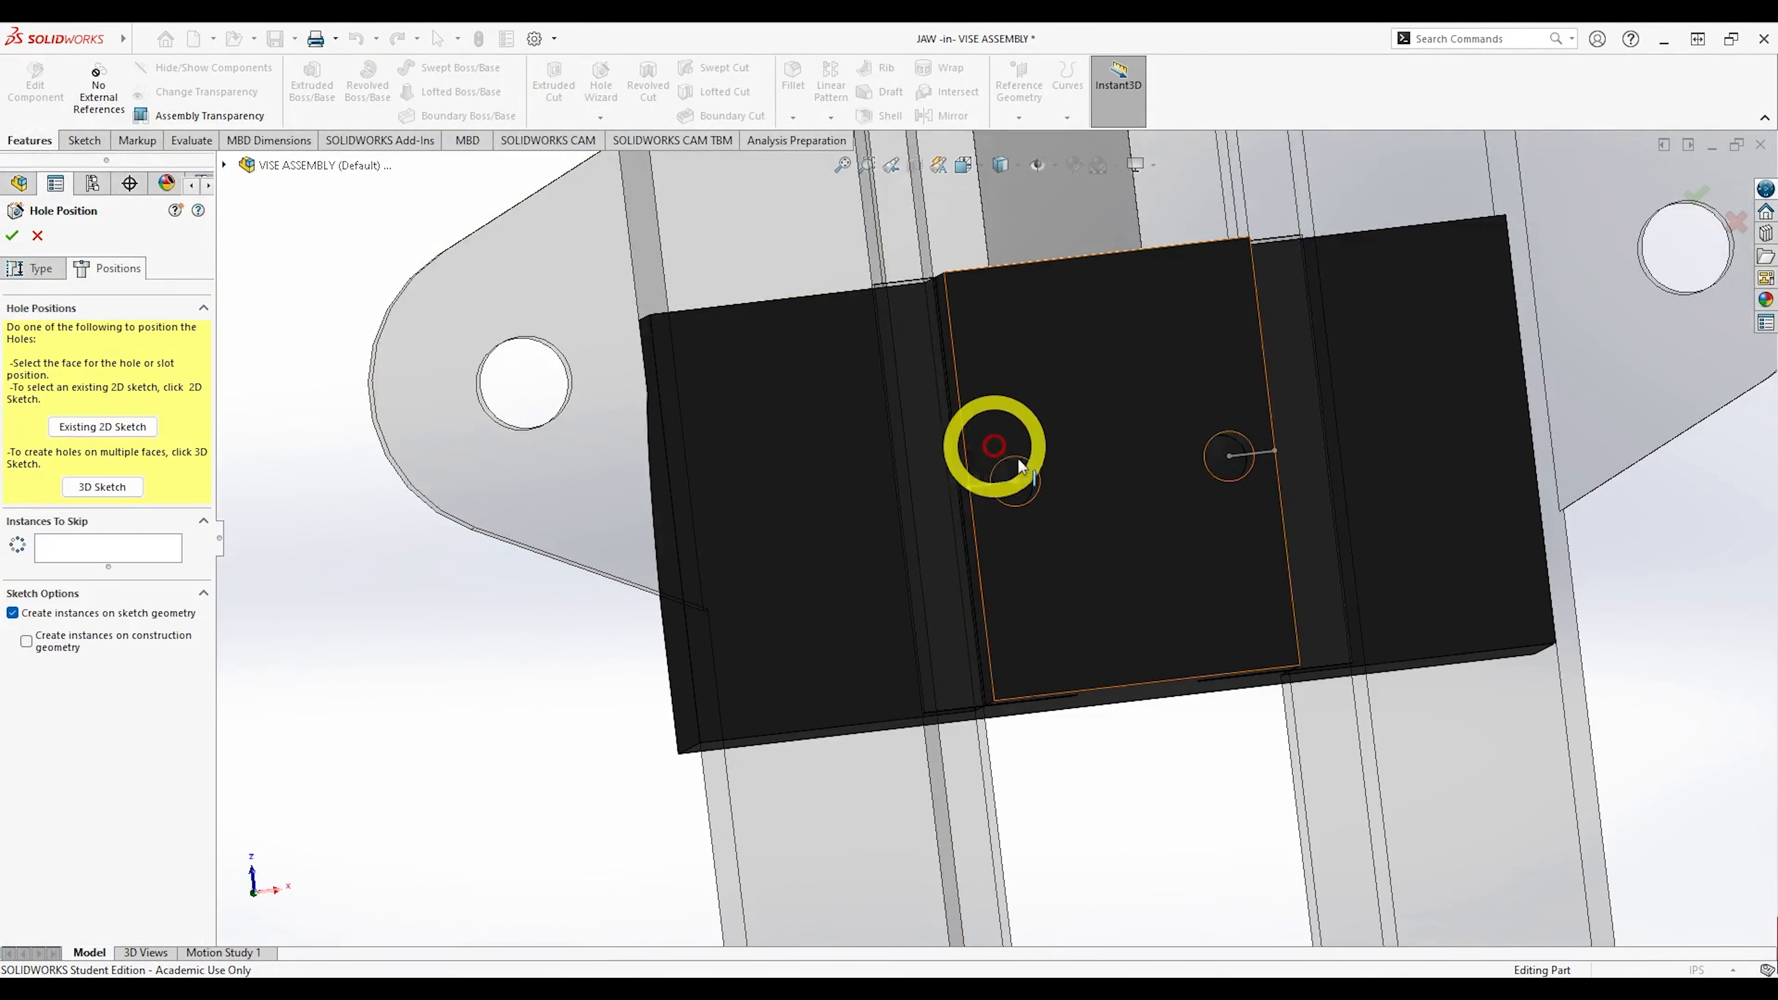
left_click(105, 427)
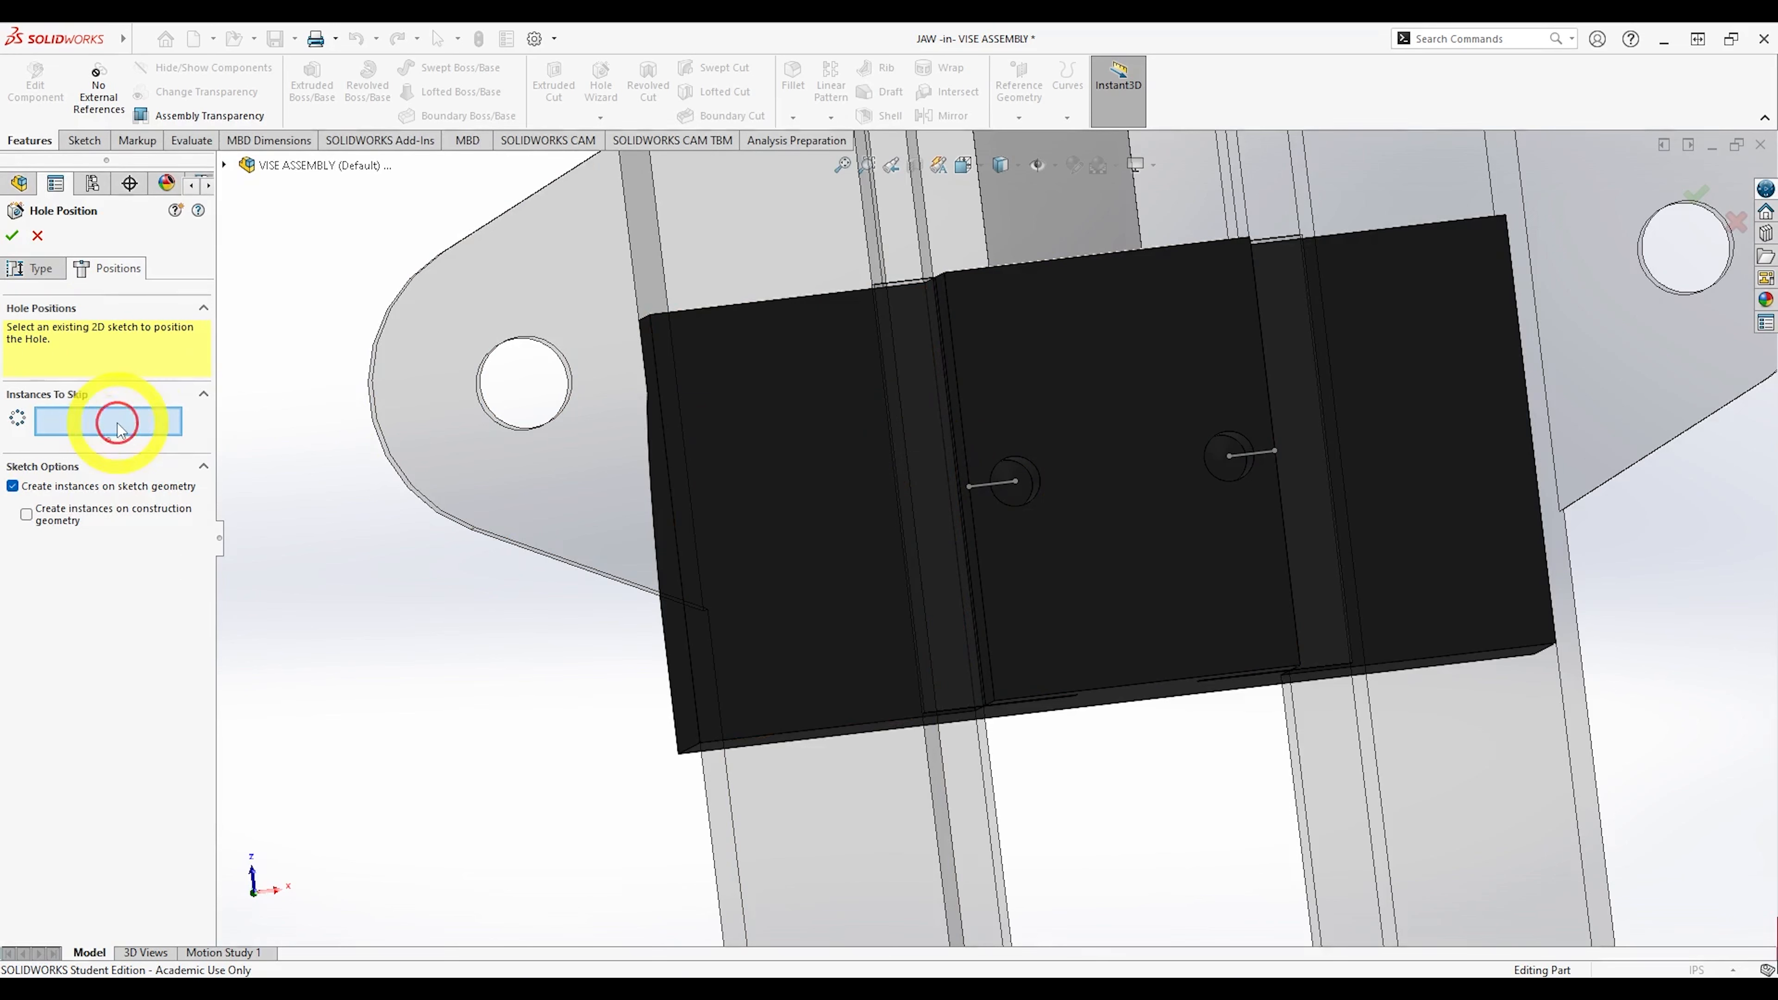
left_click(1012, 487)
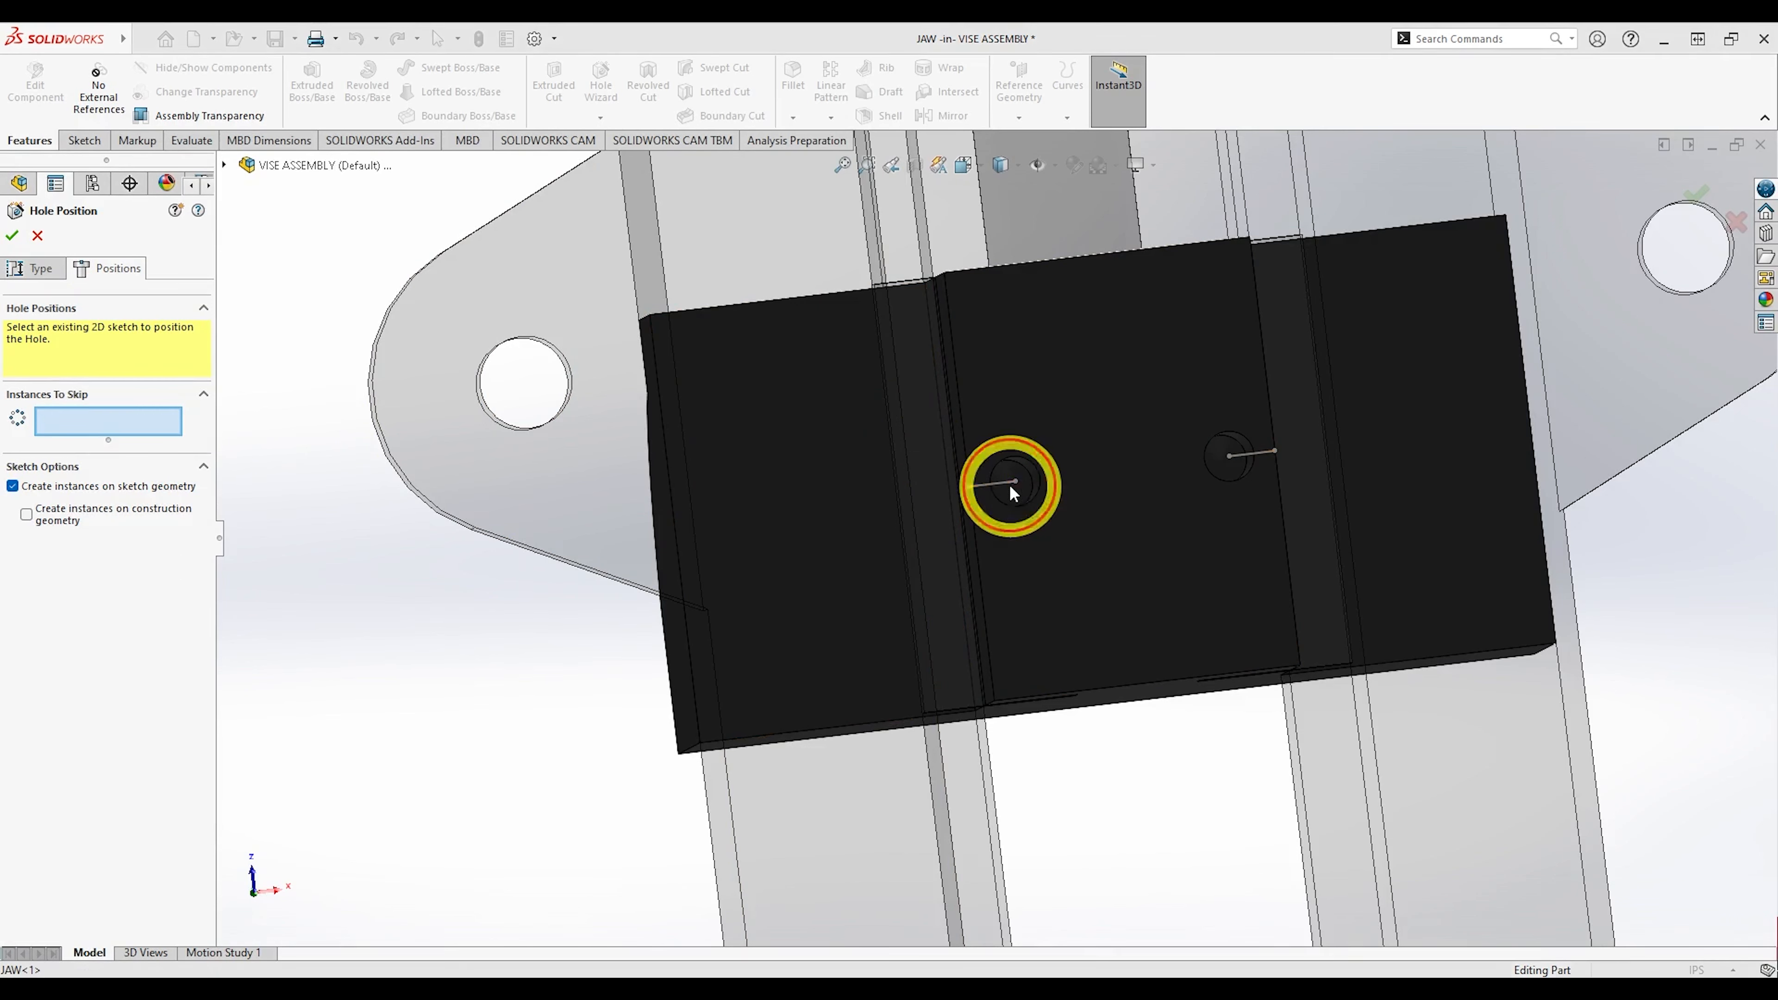
left_click(1003, 506)
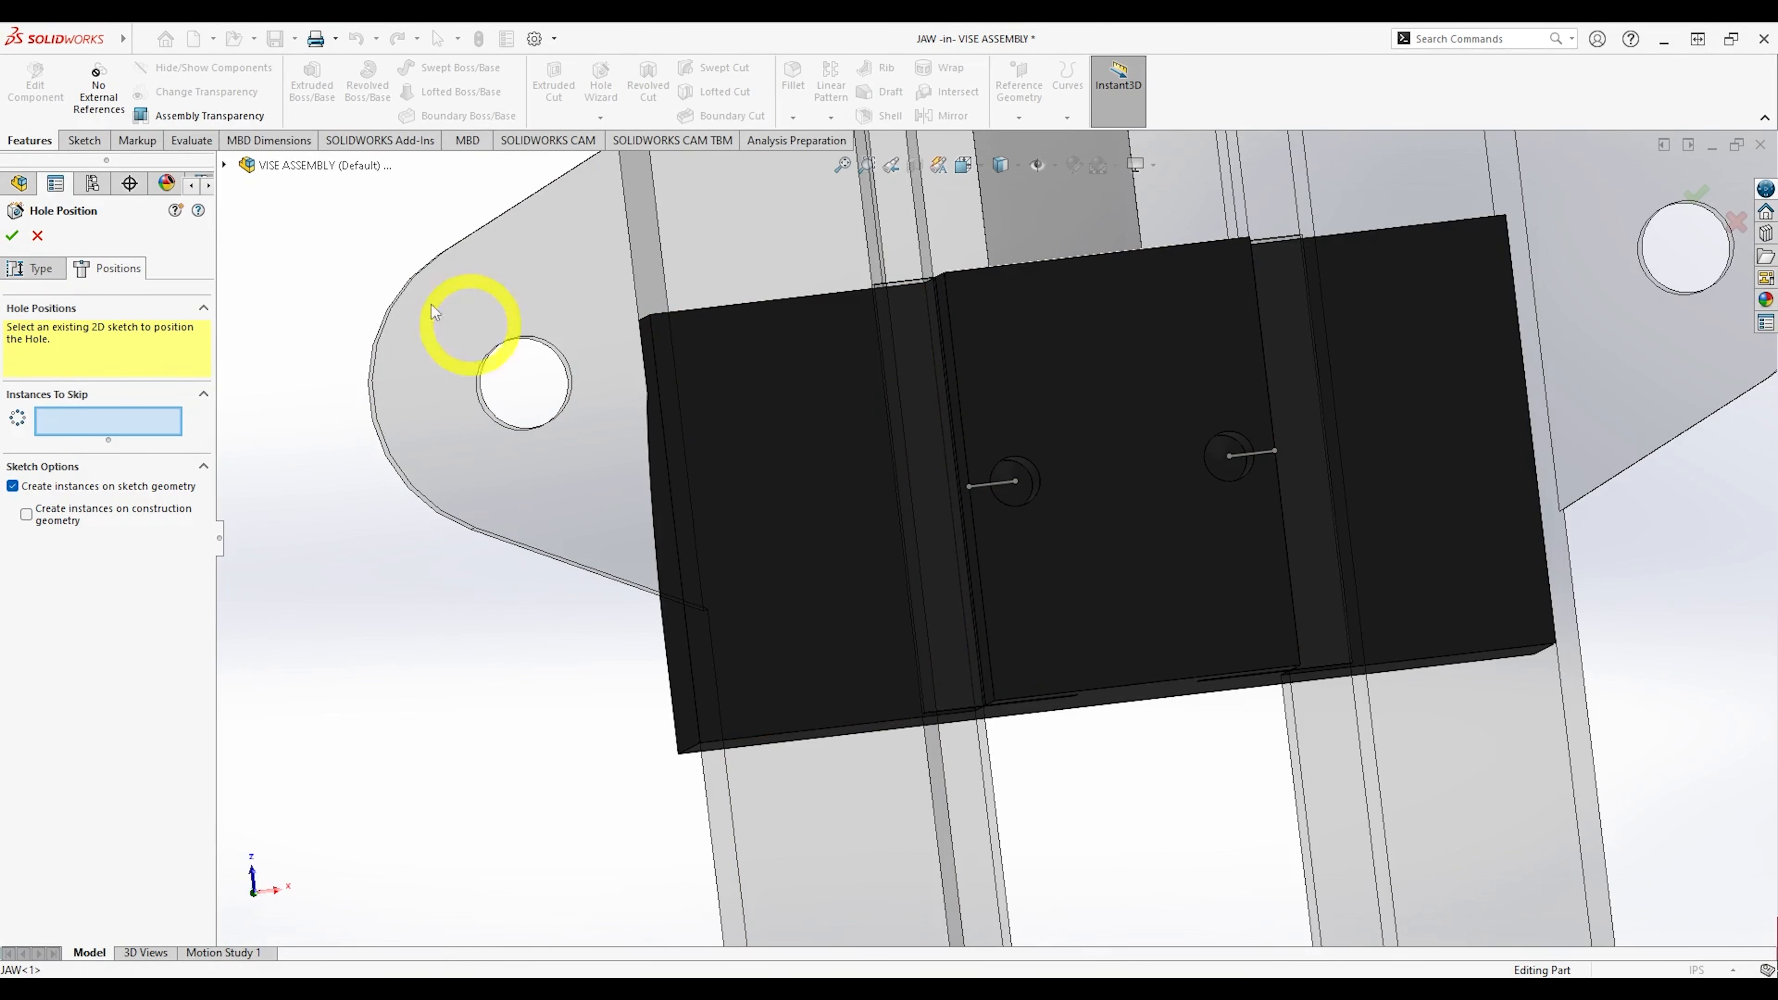
left_click(223, 166)
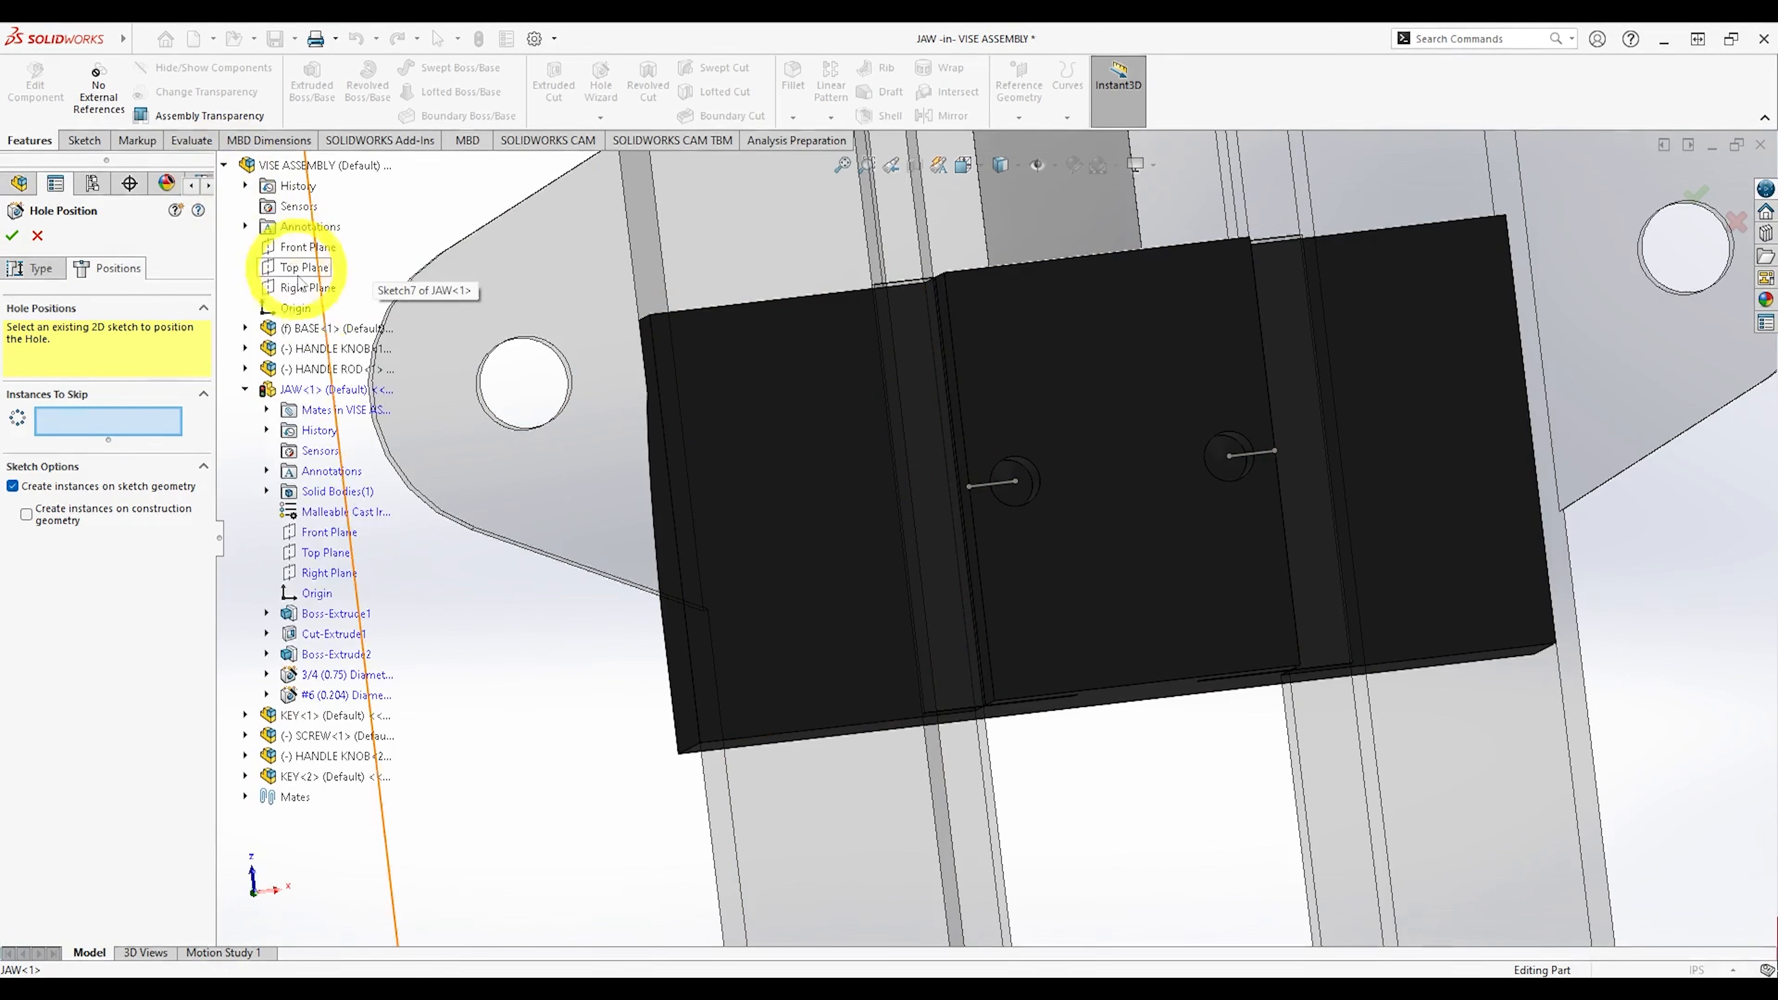
left_click(266, 695)
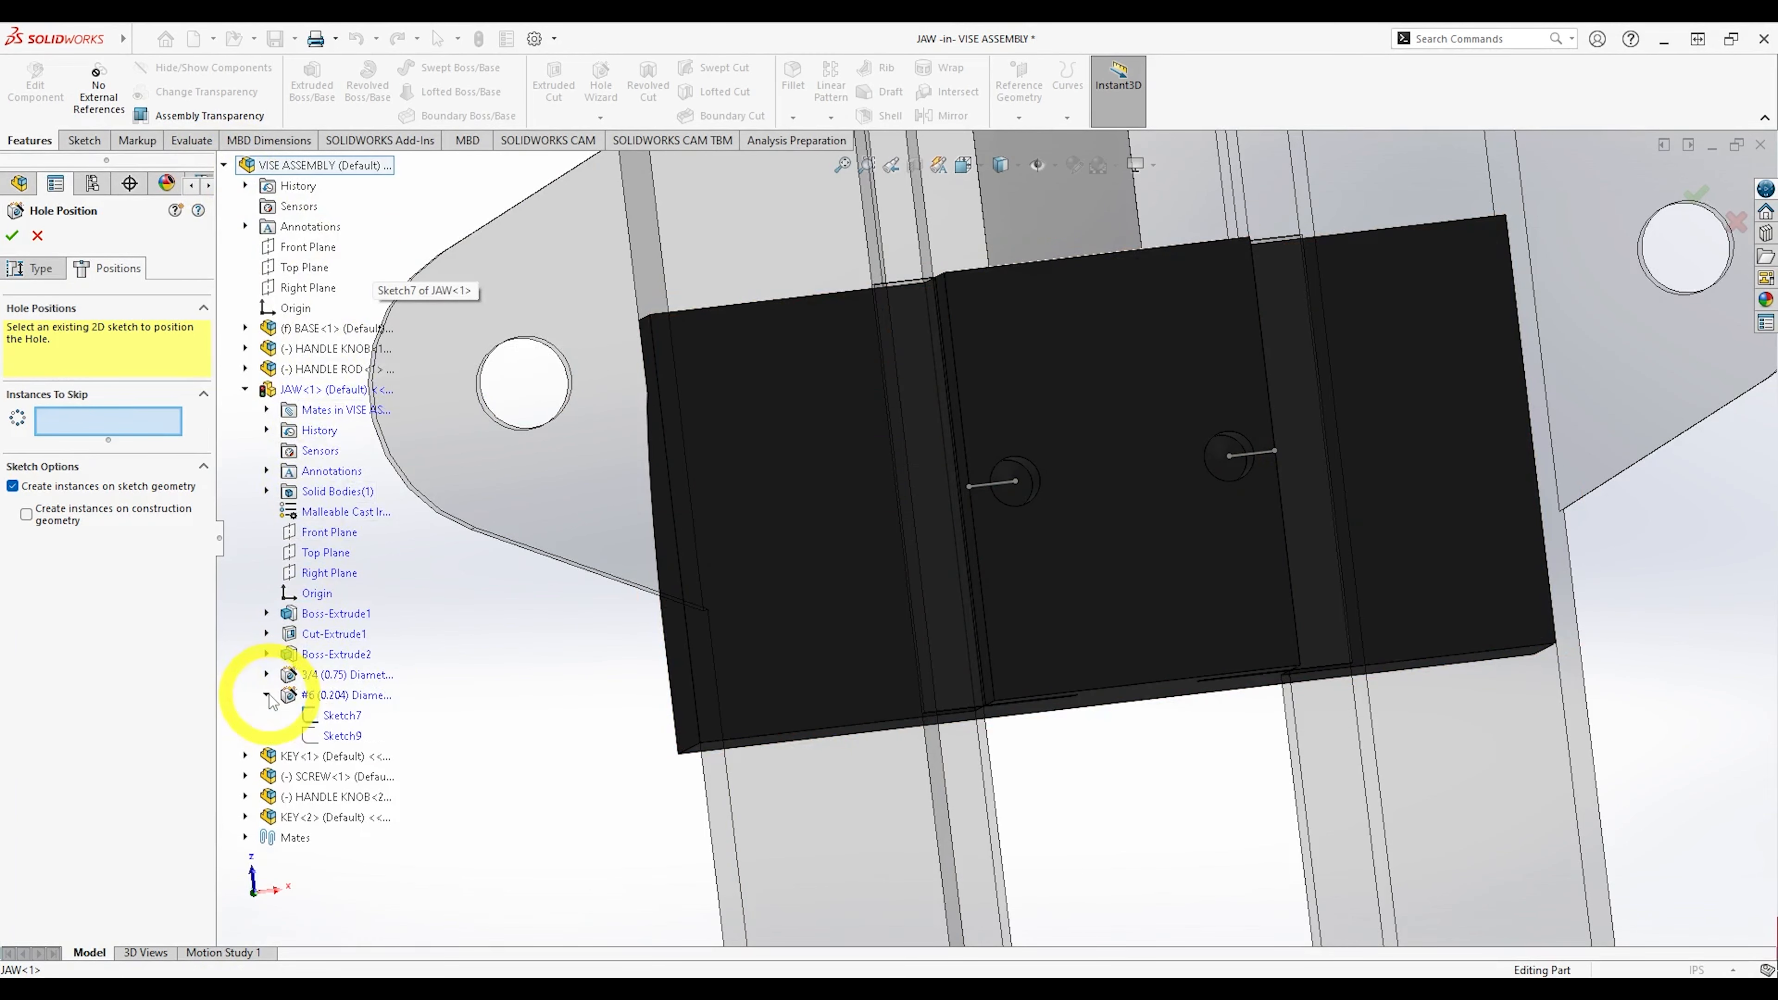
left_click(327, 719)
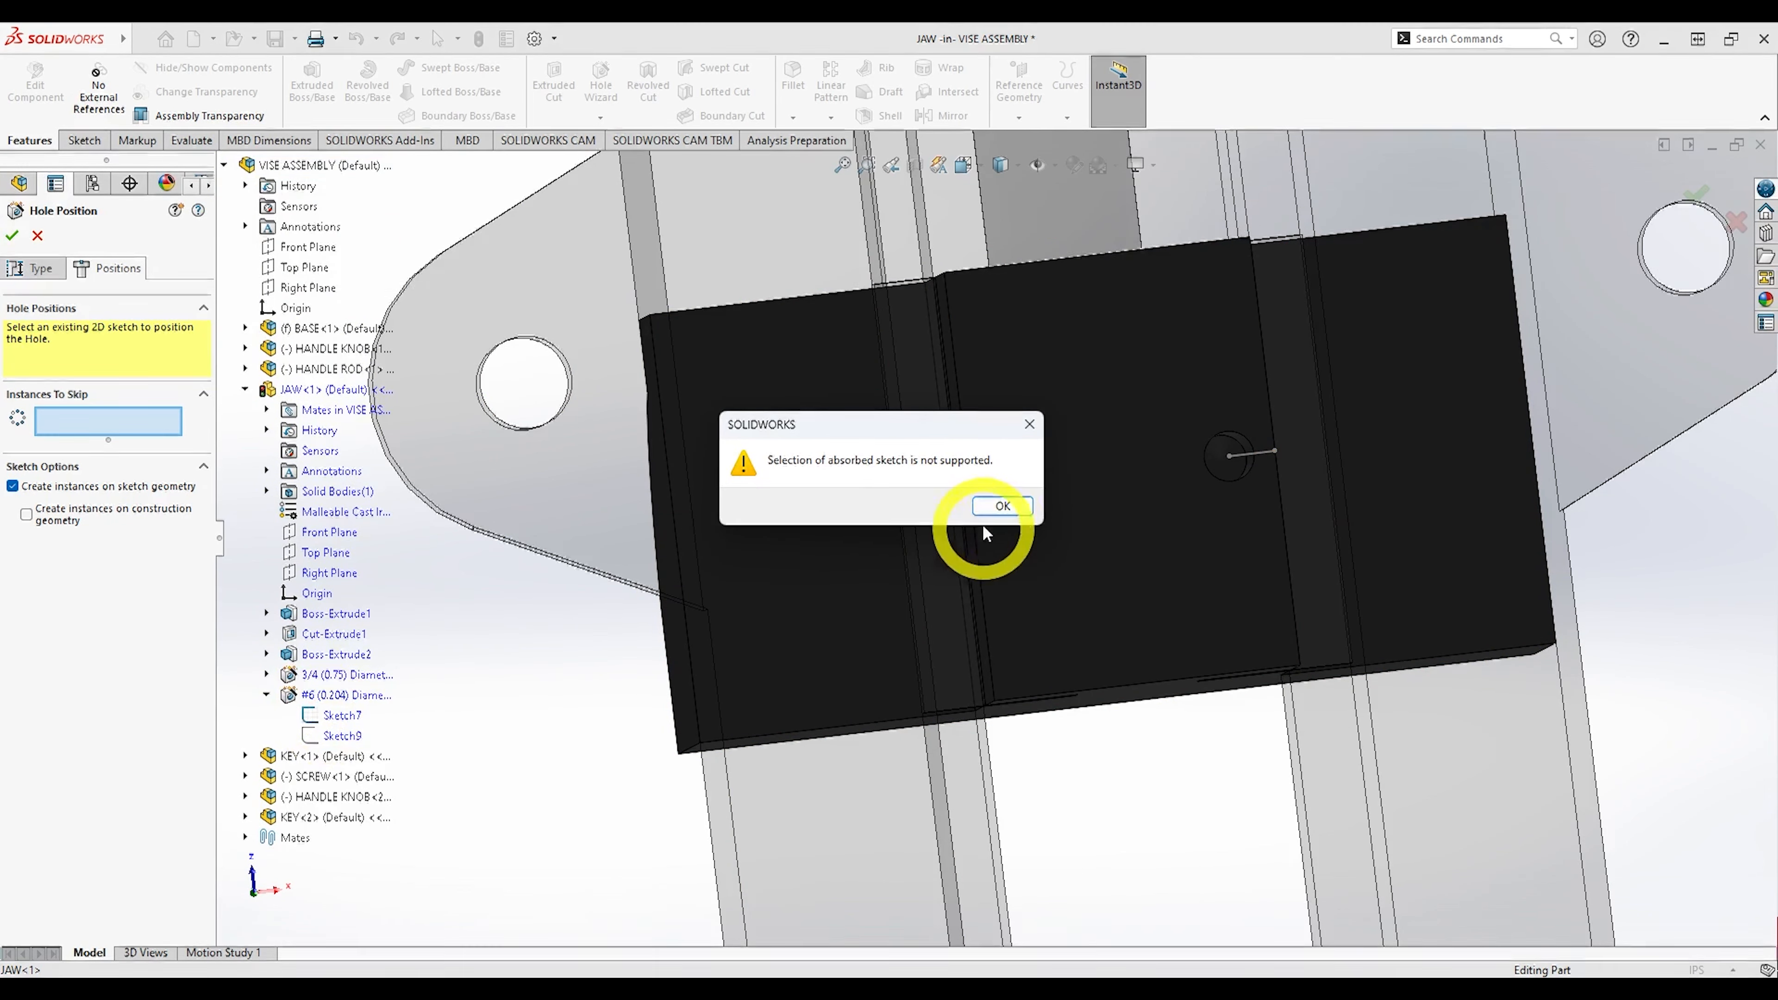
left_click(1001, 506)
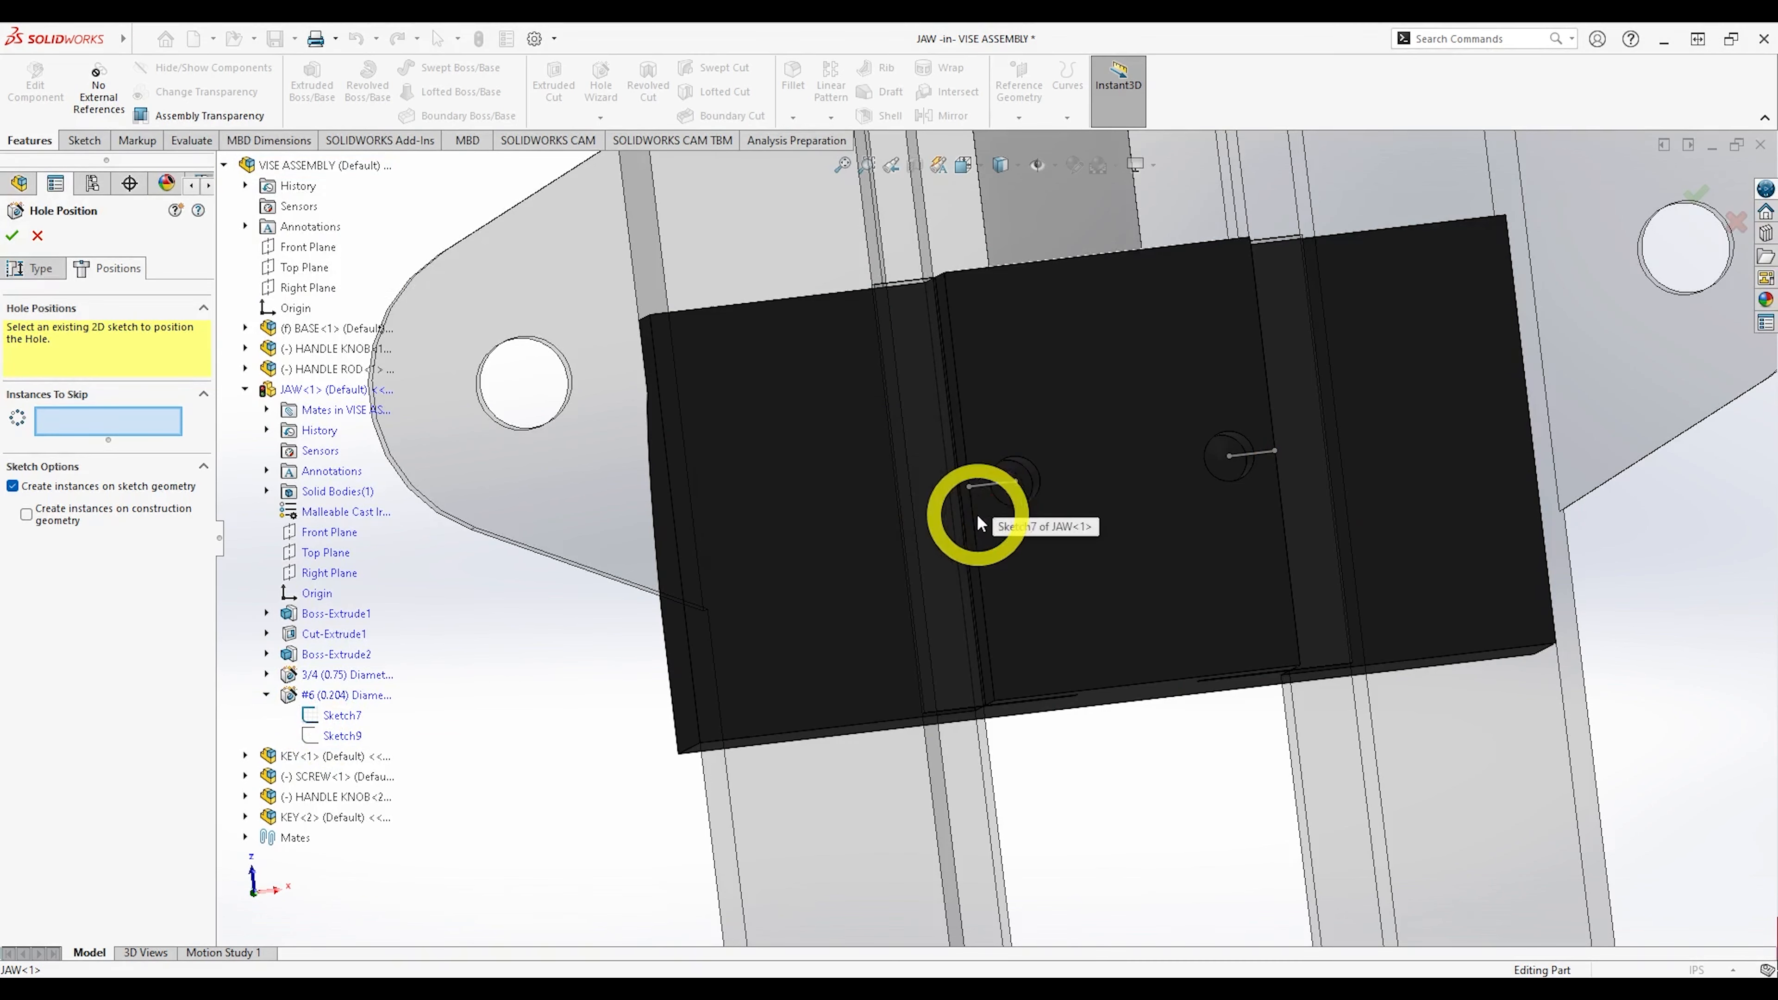
left_click(37, 235)
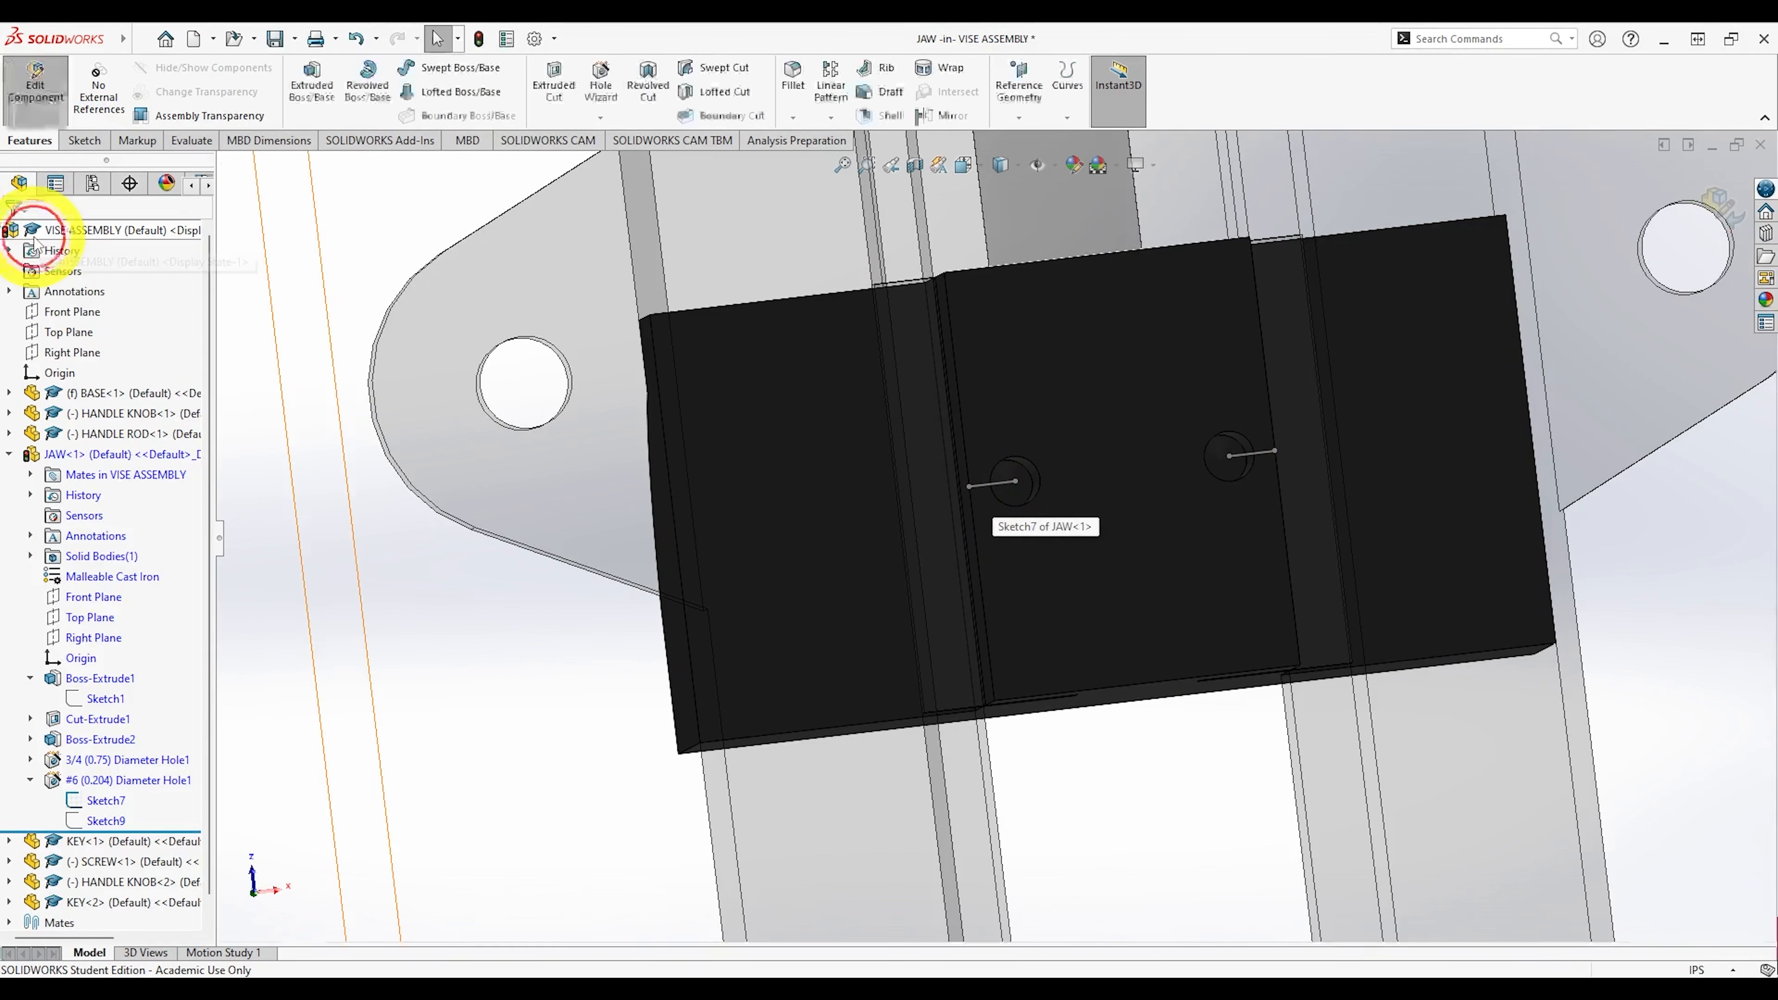
Start a sketch on the jaw's bottom face and convert the centre points of the two #6 holes into it.
left_click(98, 139)
left_click(303, 77)
left_click(1009, 381)
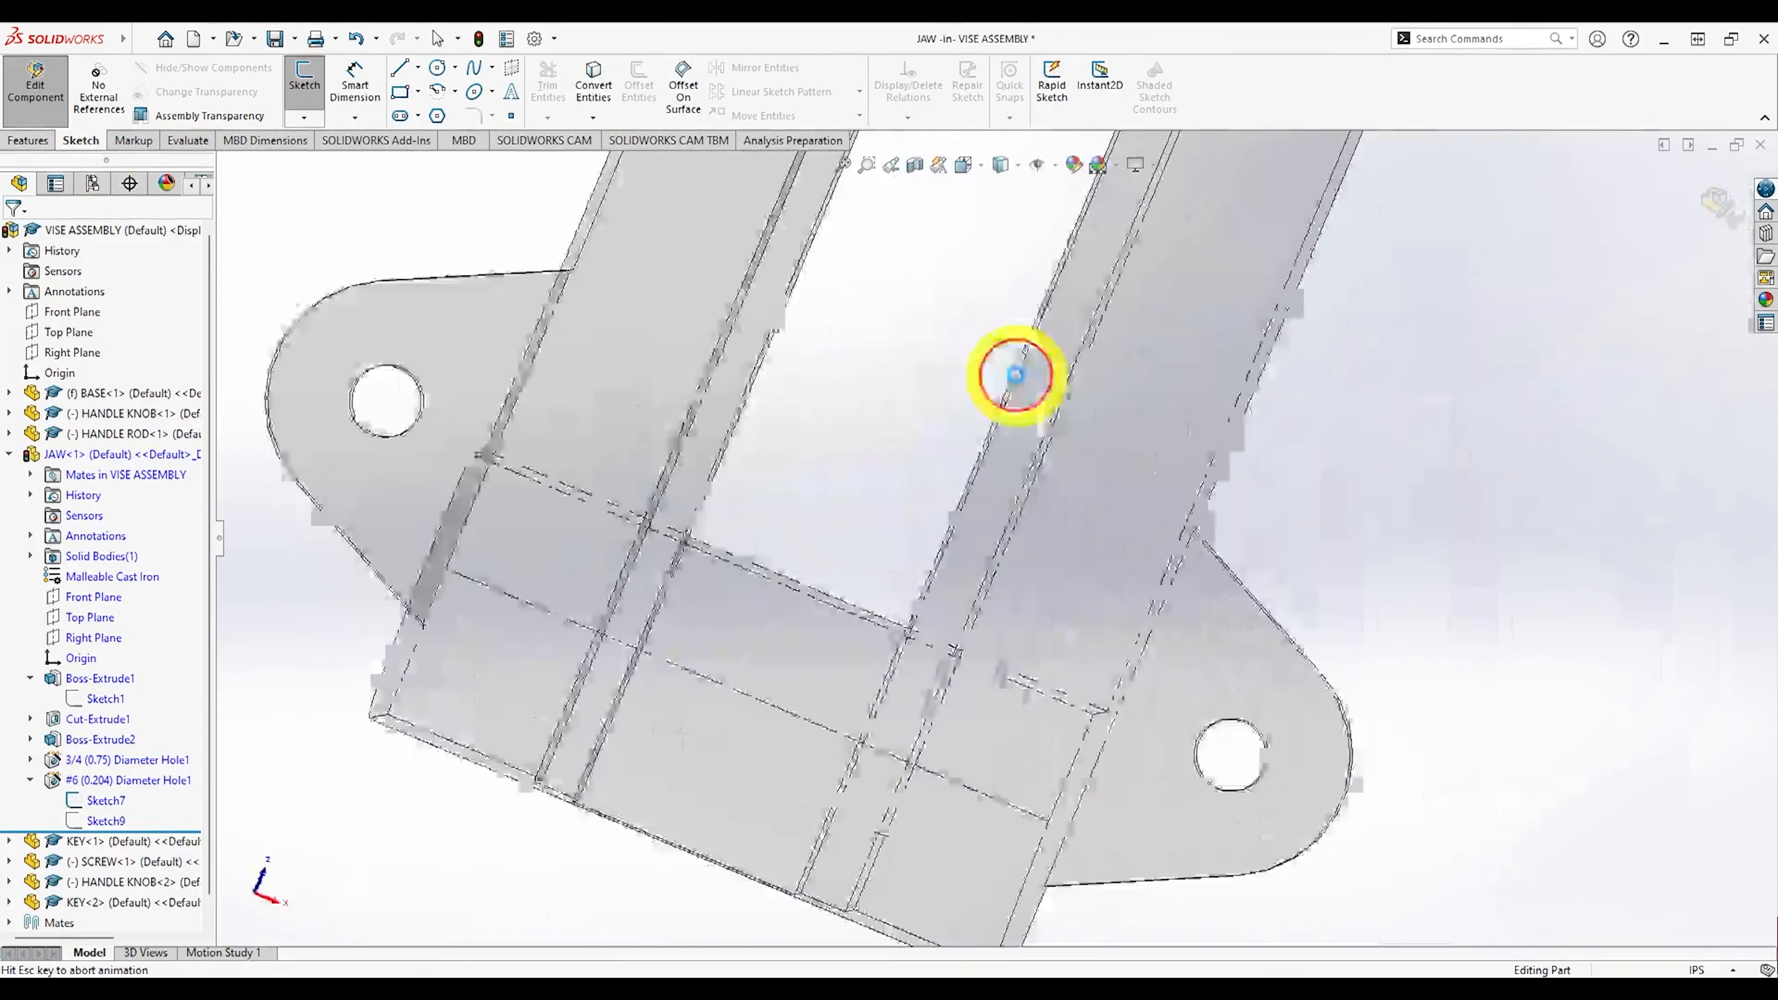
scroll(1001, 504, "down", 5)
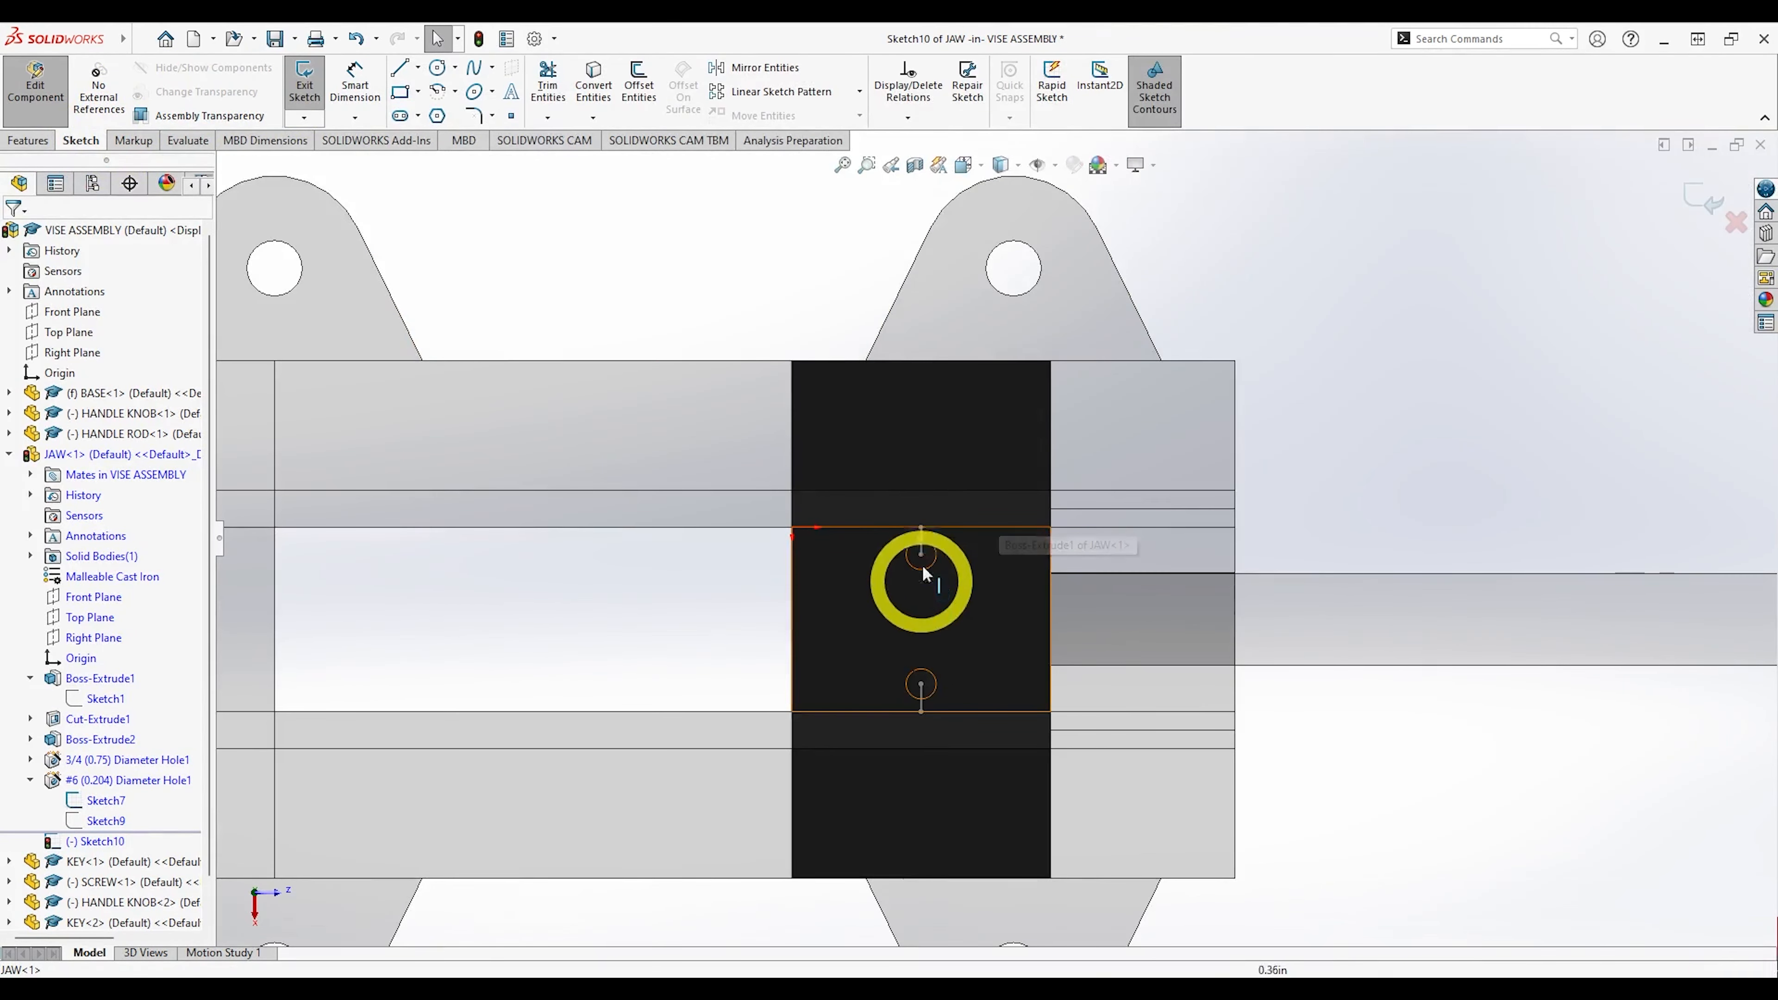
left_click(593, 82)
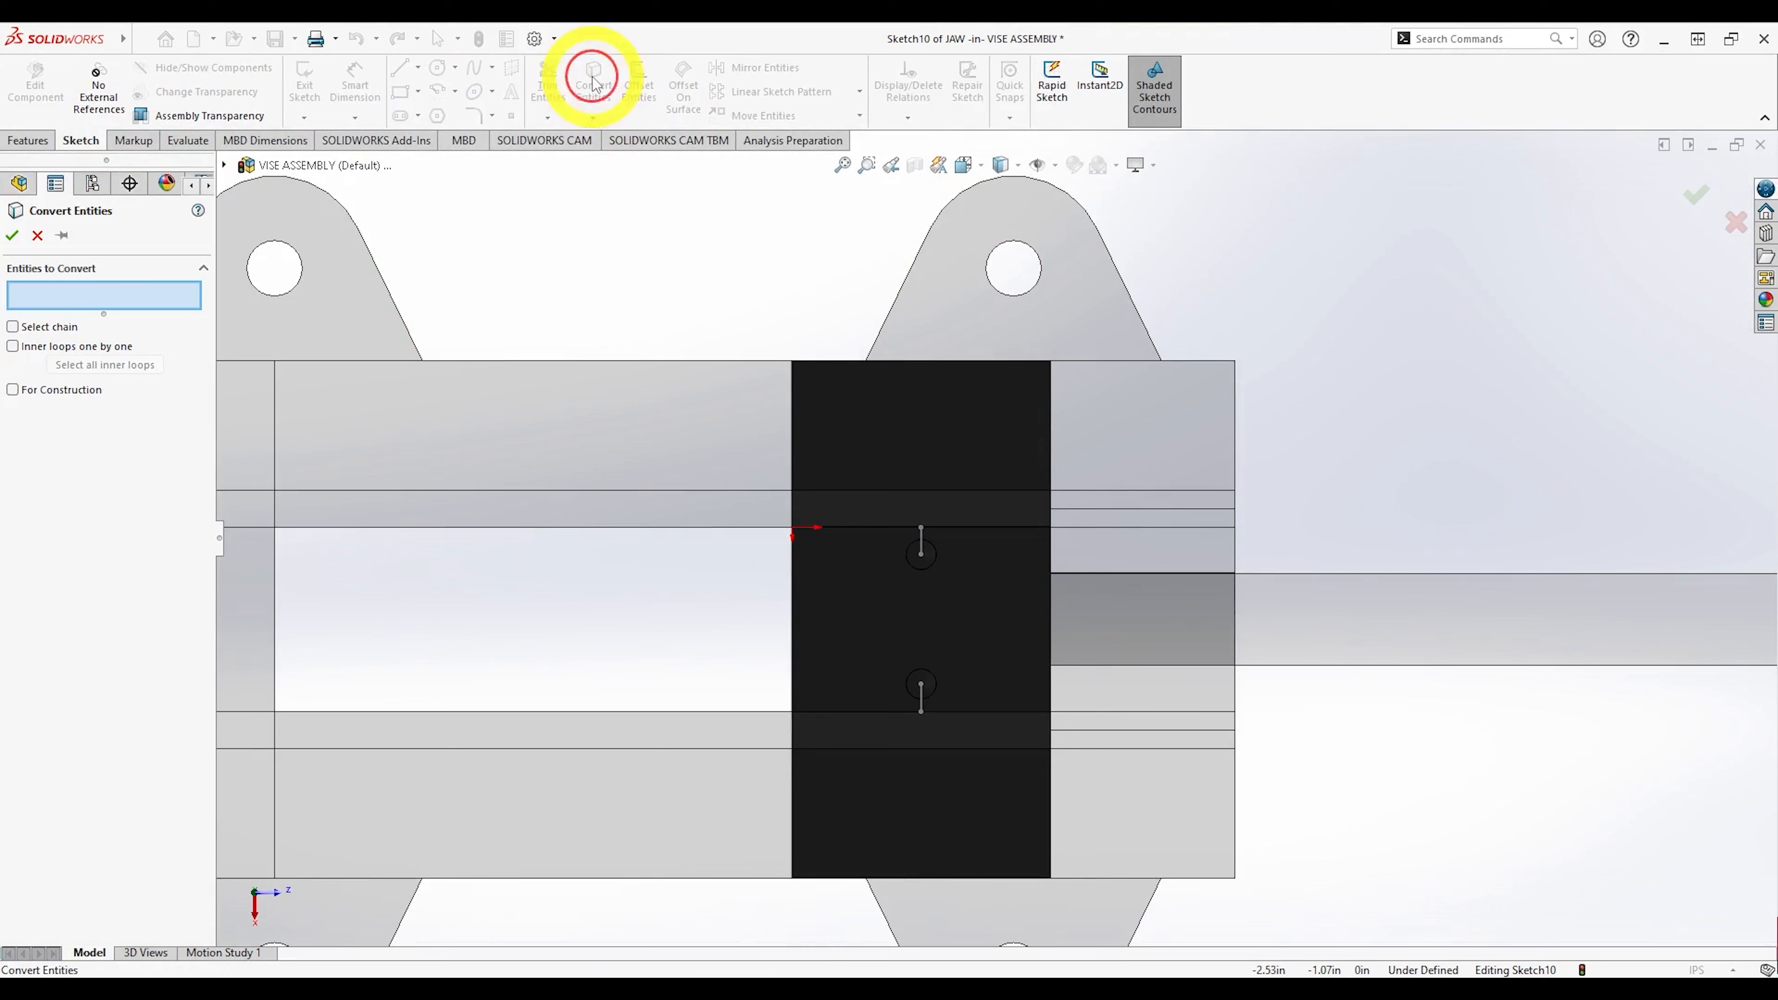
left_click(922, 553)
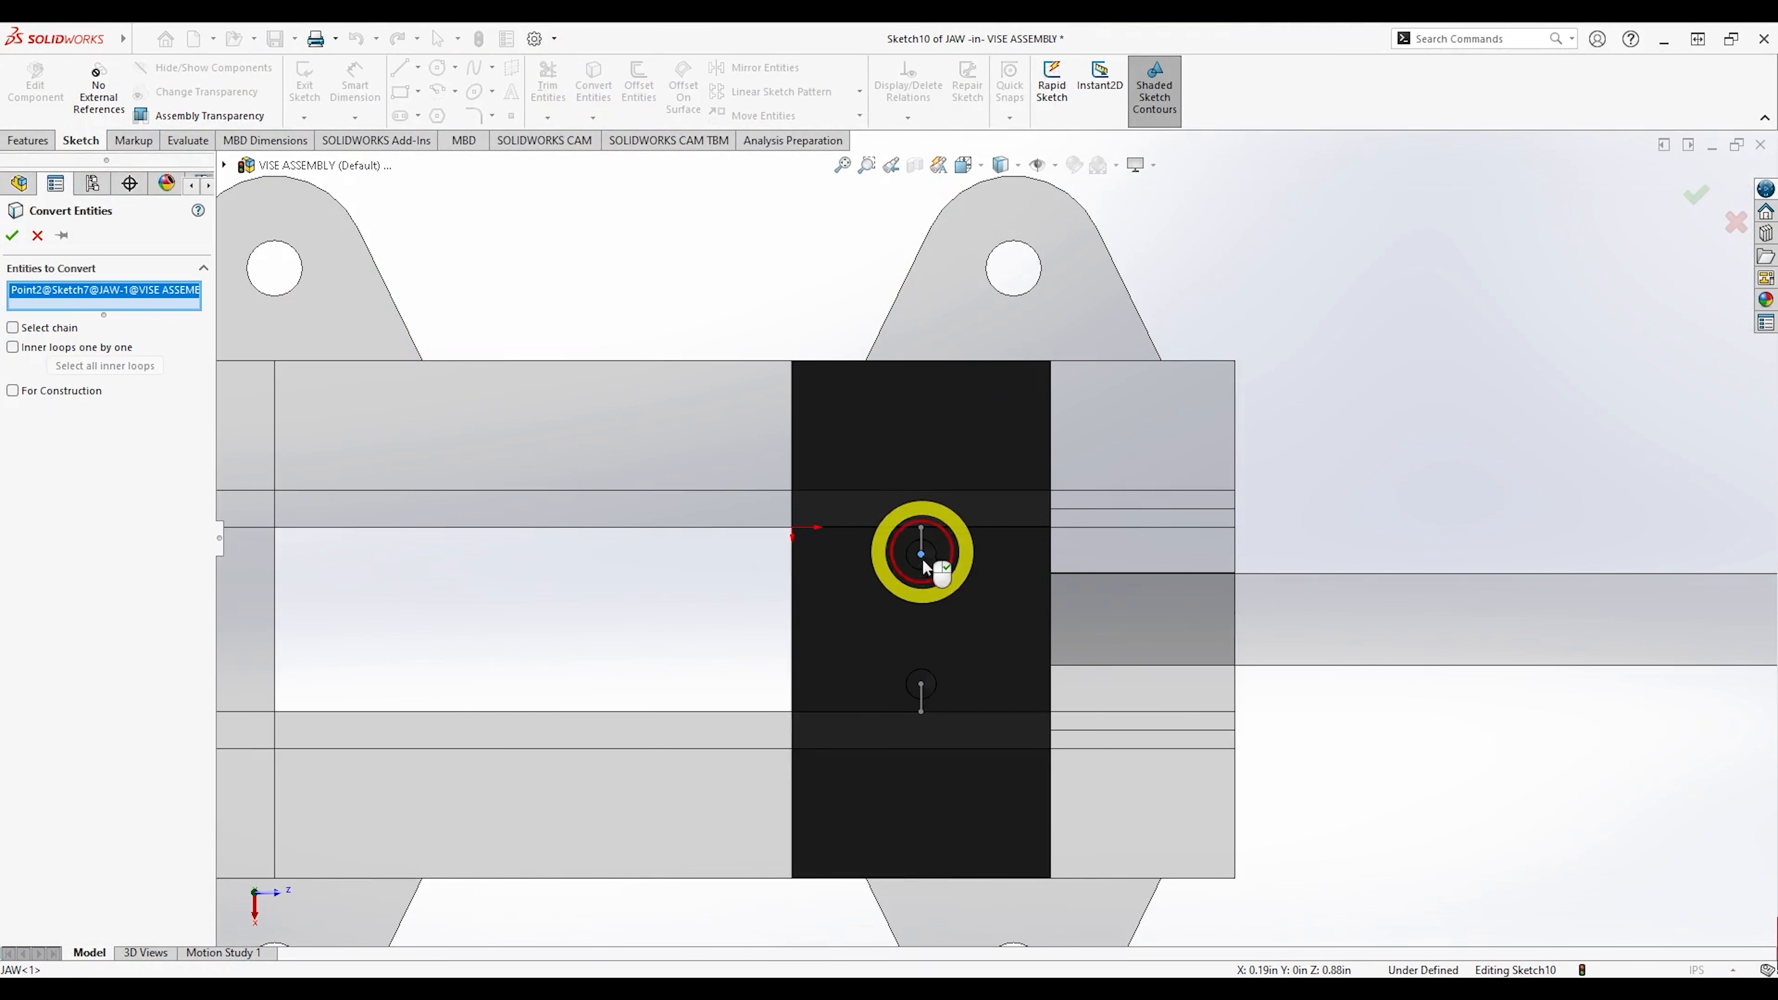
left_click(922, 685)
left_click(12, 236)
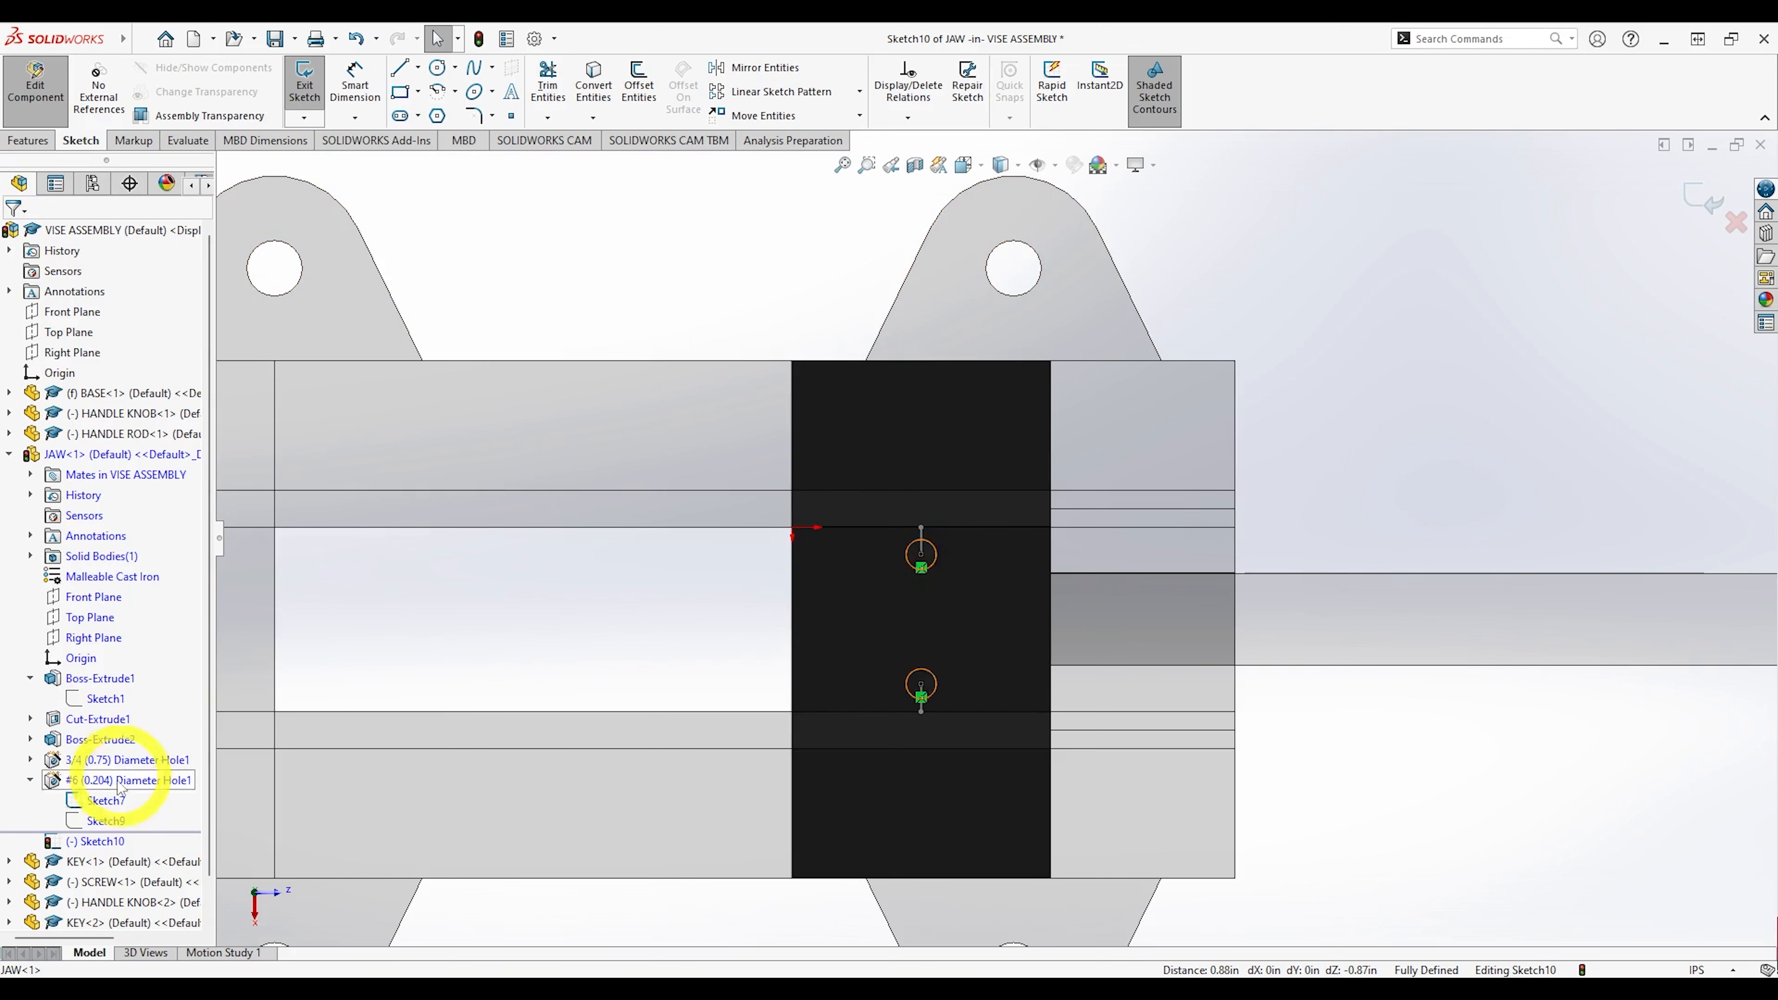
Hide the #6 holes' positioning sketch with the short lines and finish the sketch of the two centre points.
right_click(105, 799)
left_click(105, 718)
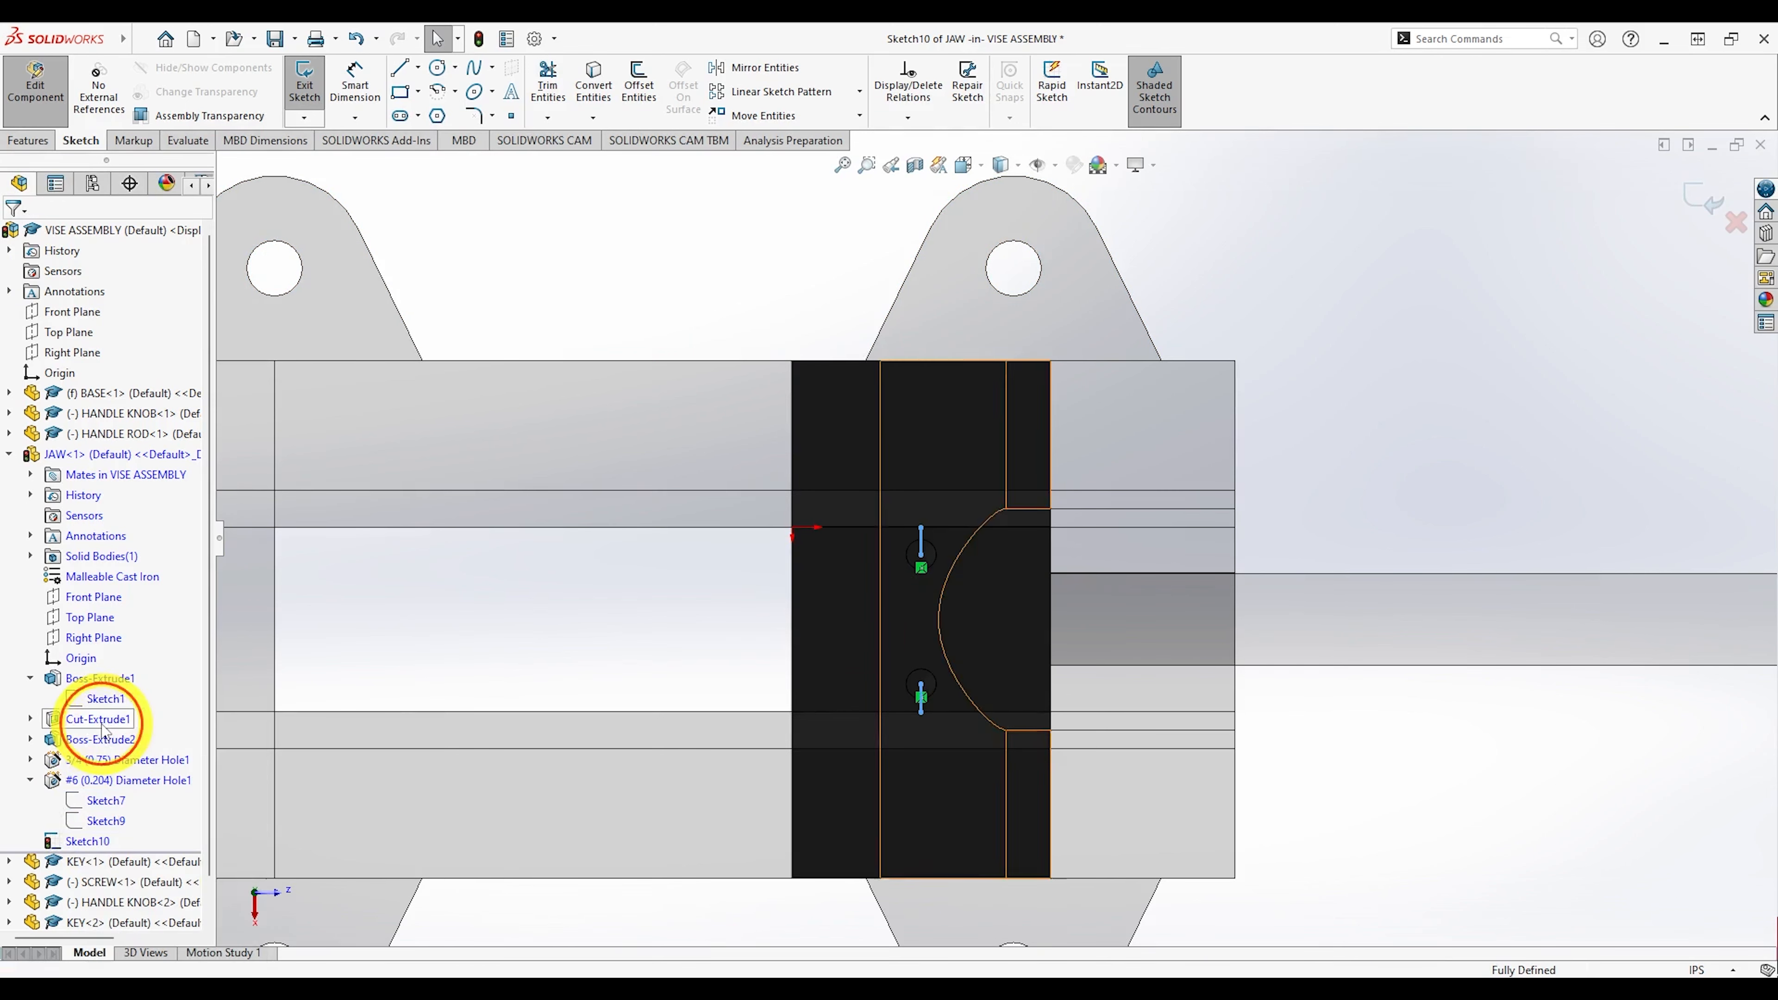
left_click(26, 141)
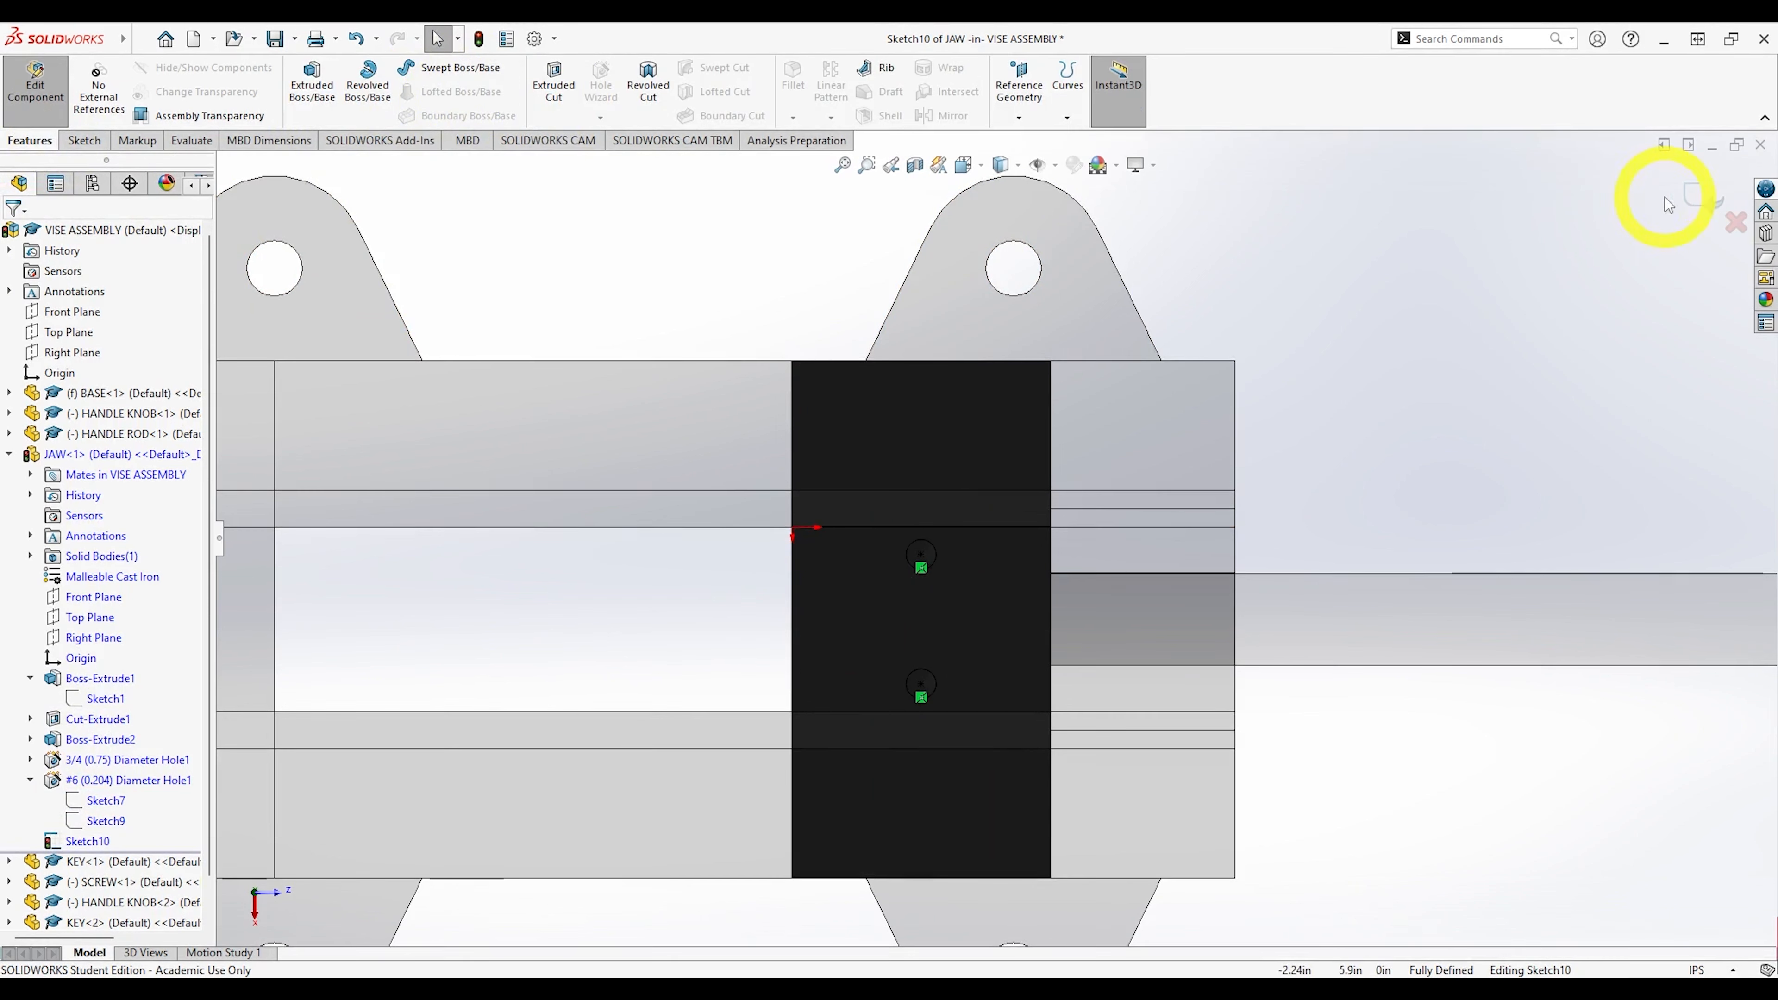
left_click(1681, 204)
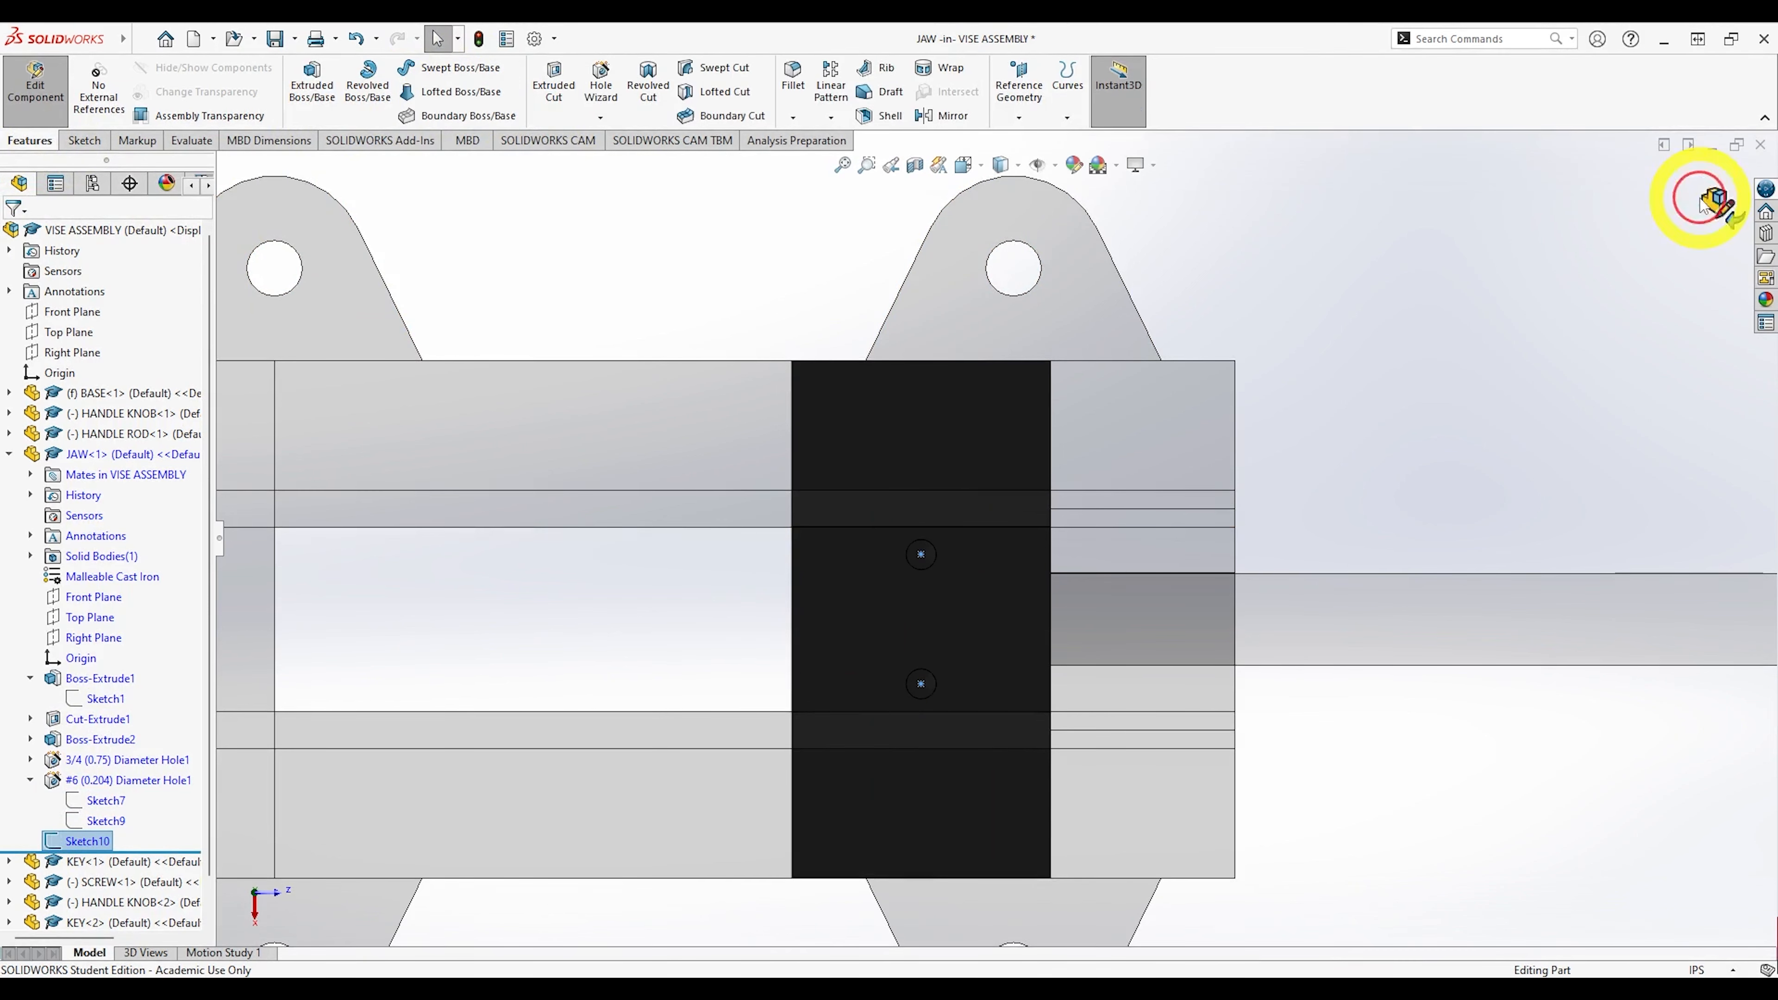
Start the Hole Wizard from the point sketch and define ANSI Inch bottoming tapped holes of size #4-40.
left_click(603, 91)
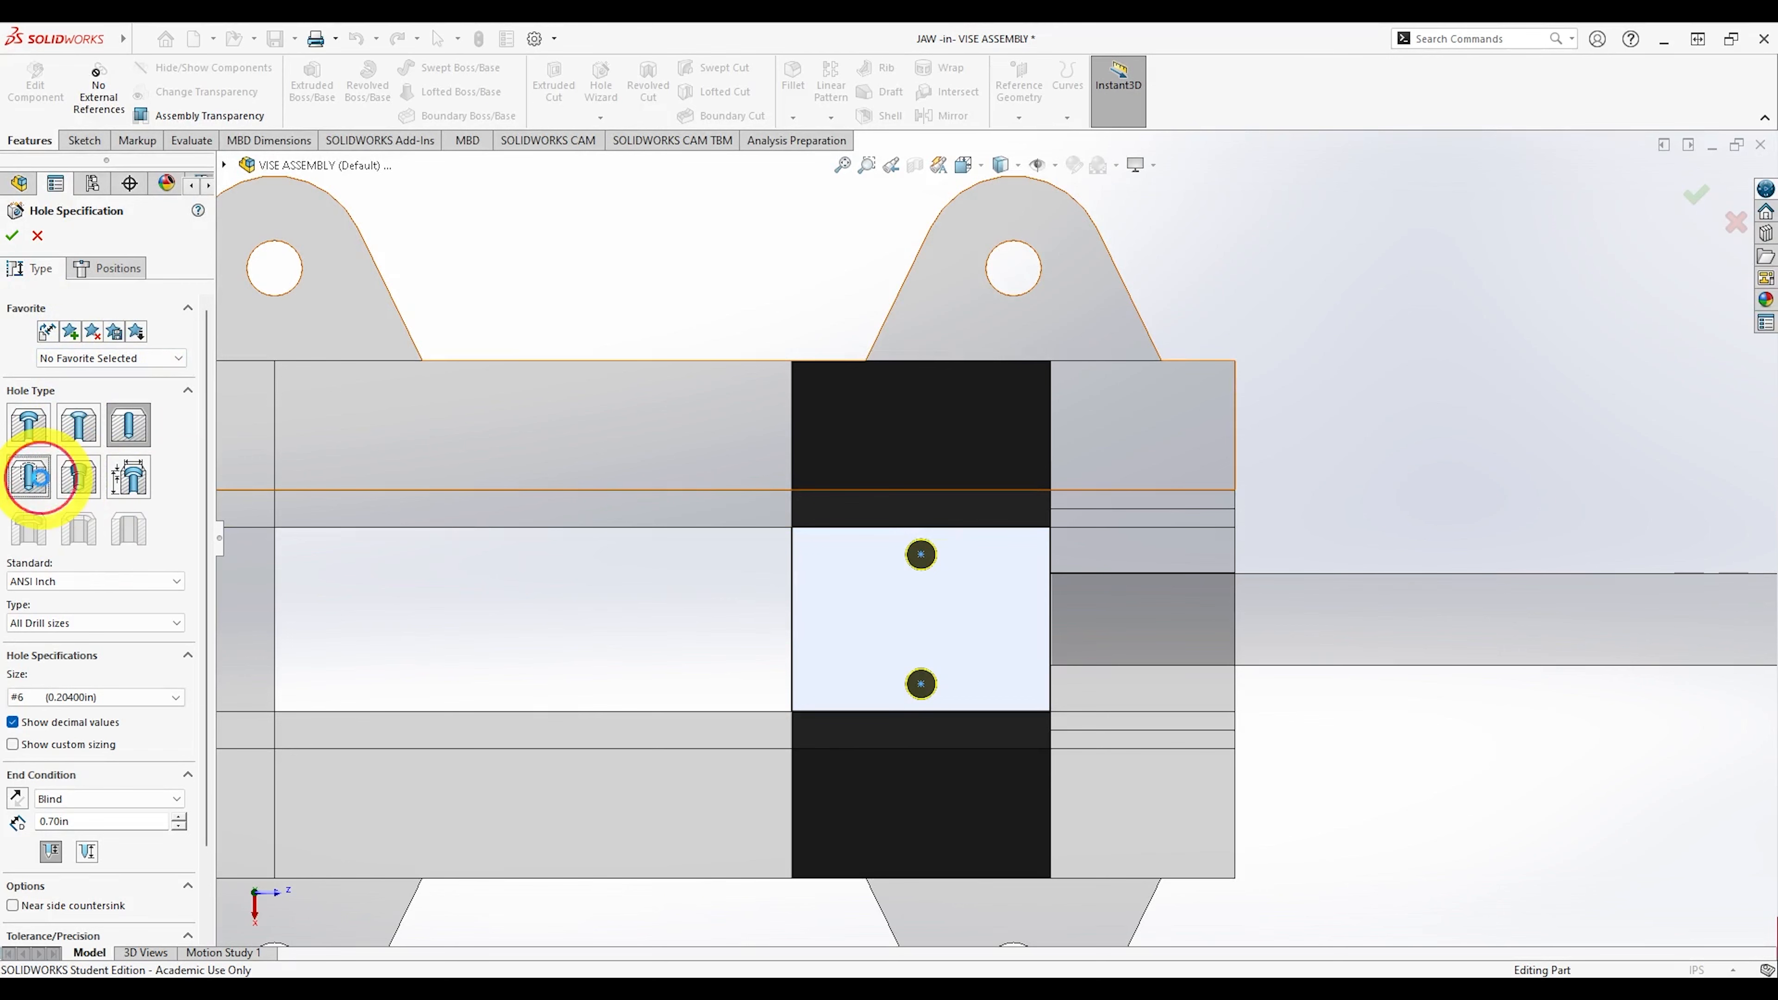
left_click(38, 477)
left_click(63, 699)
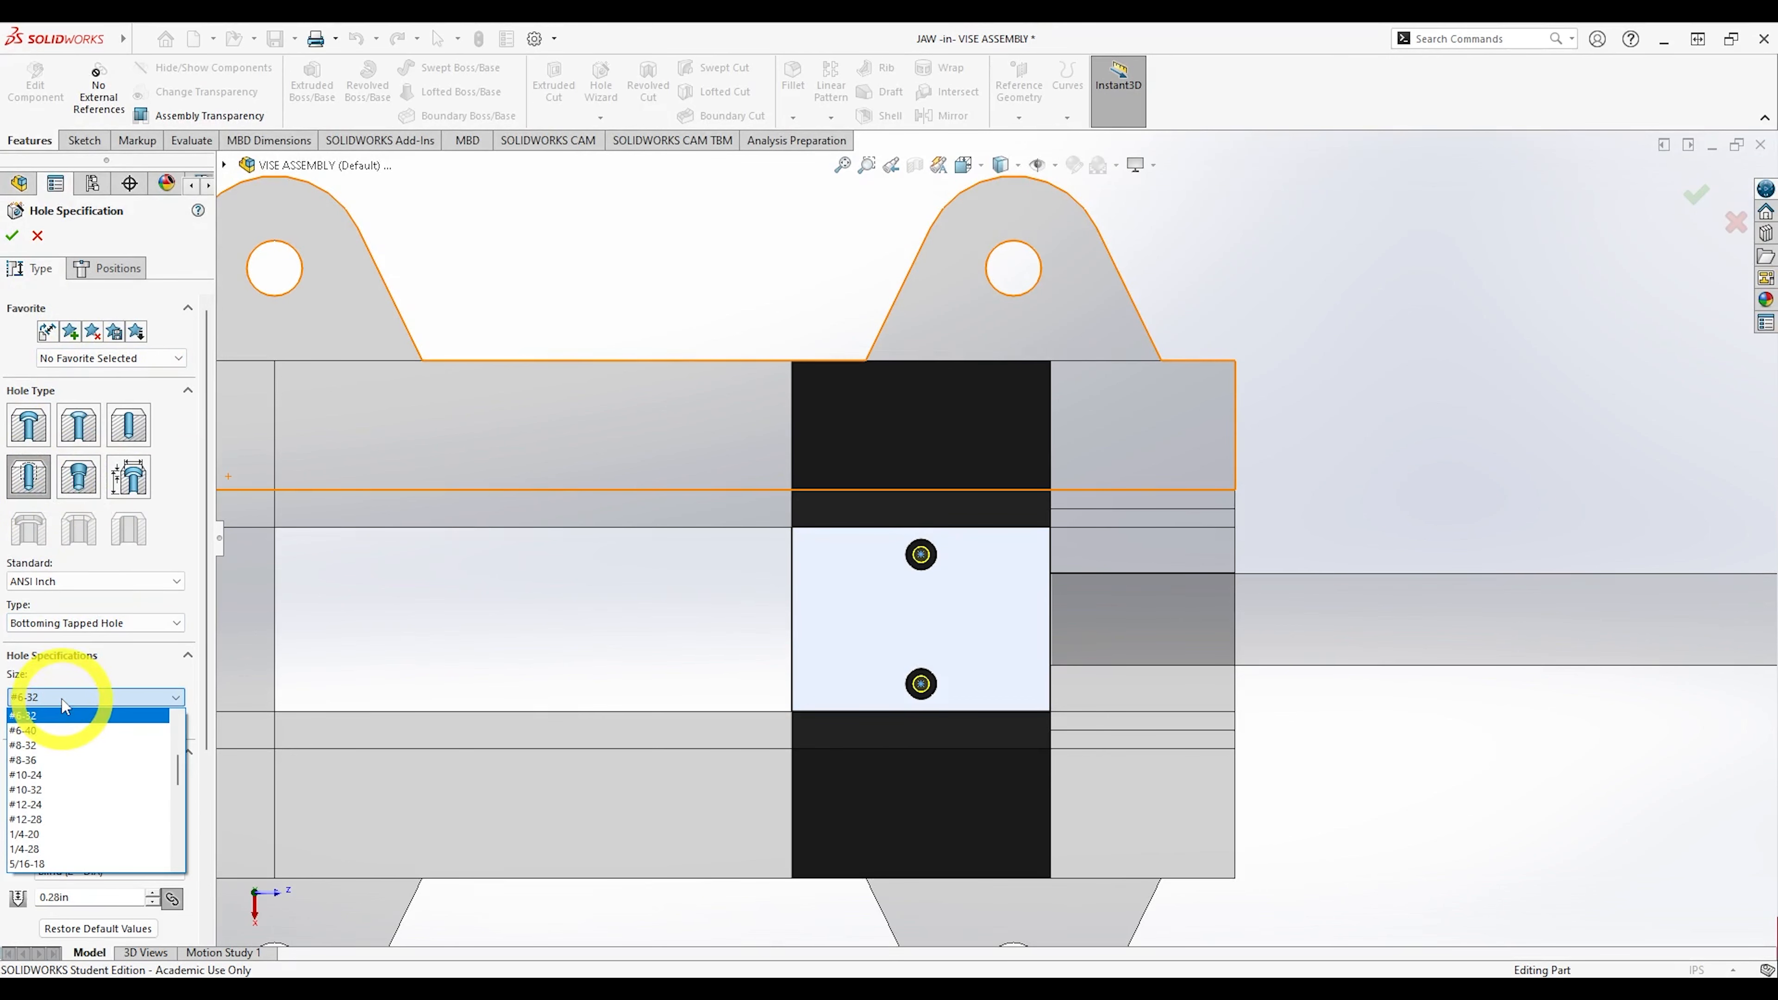
scroll(60, 722, "up", 1)
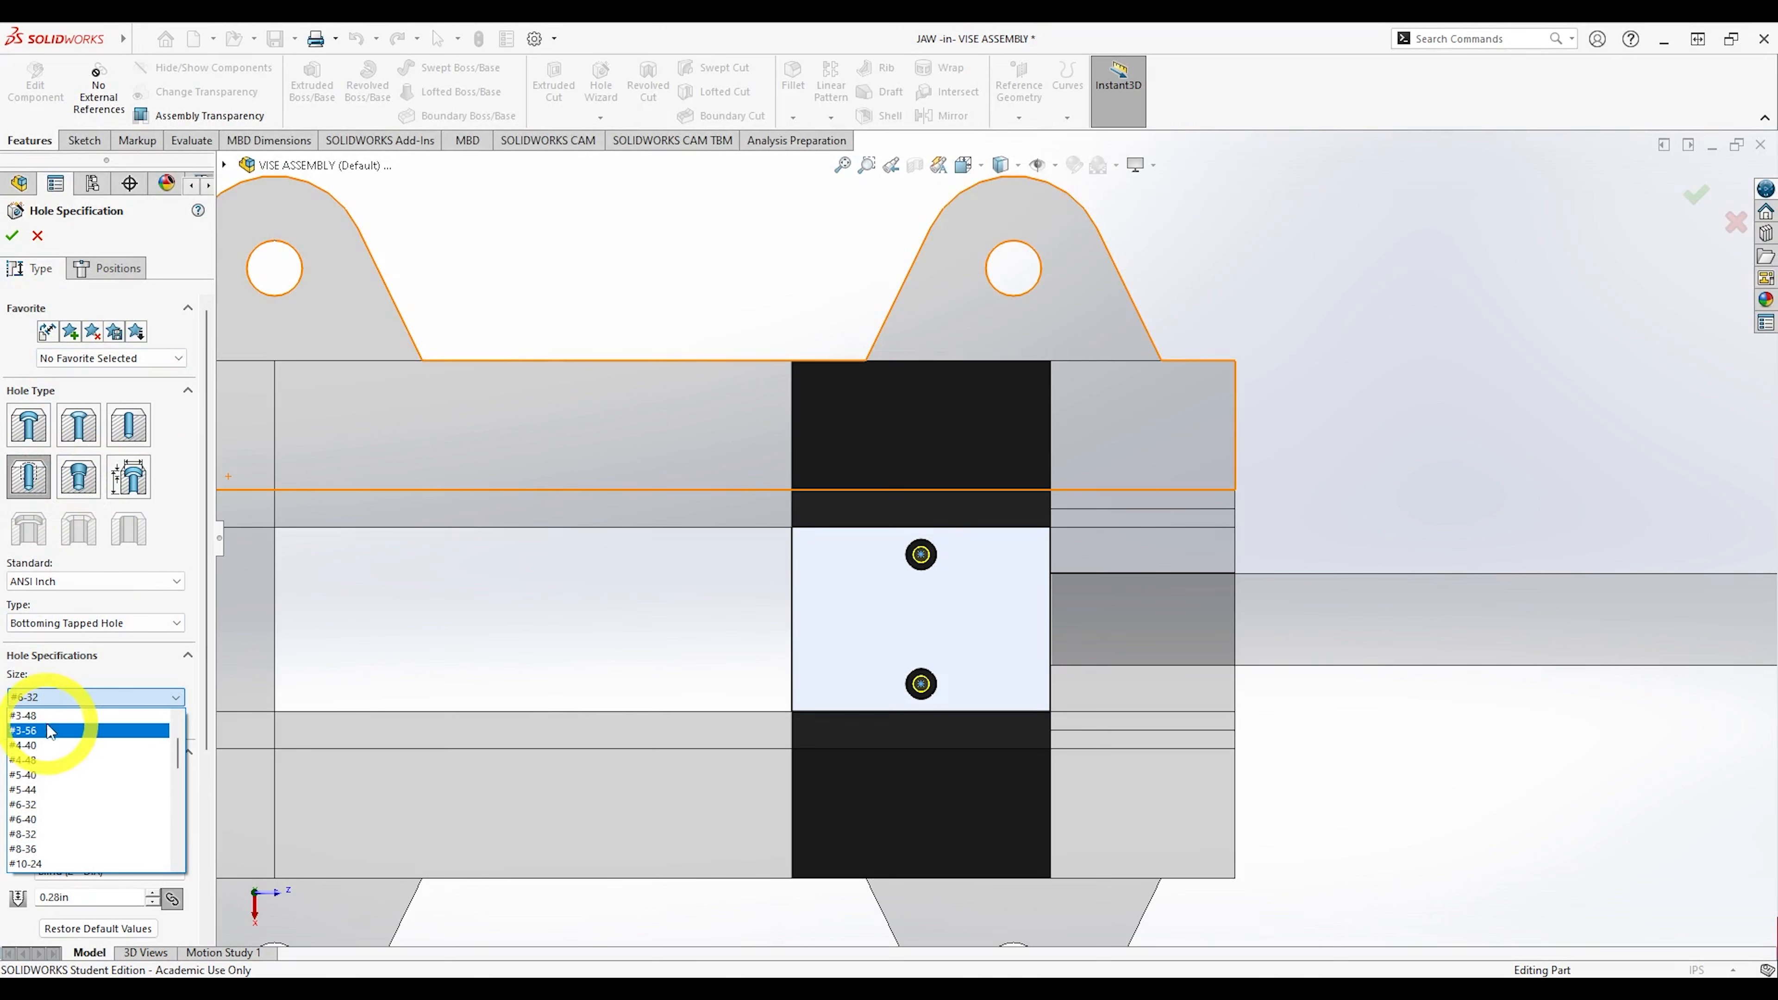
left_click(42, 745)
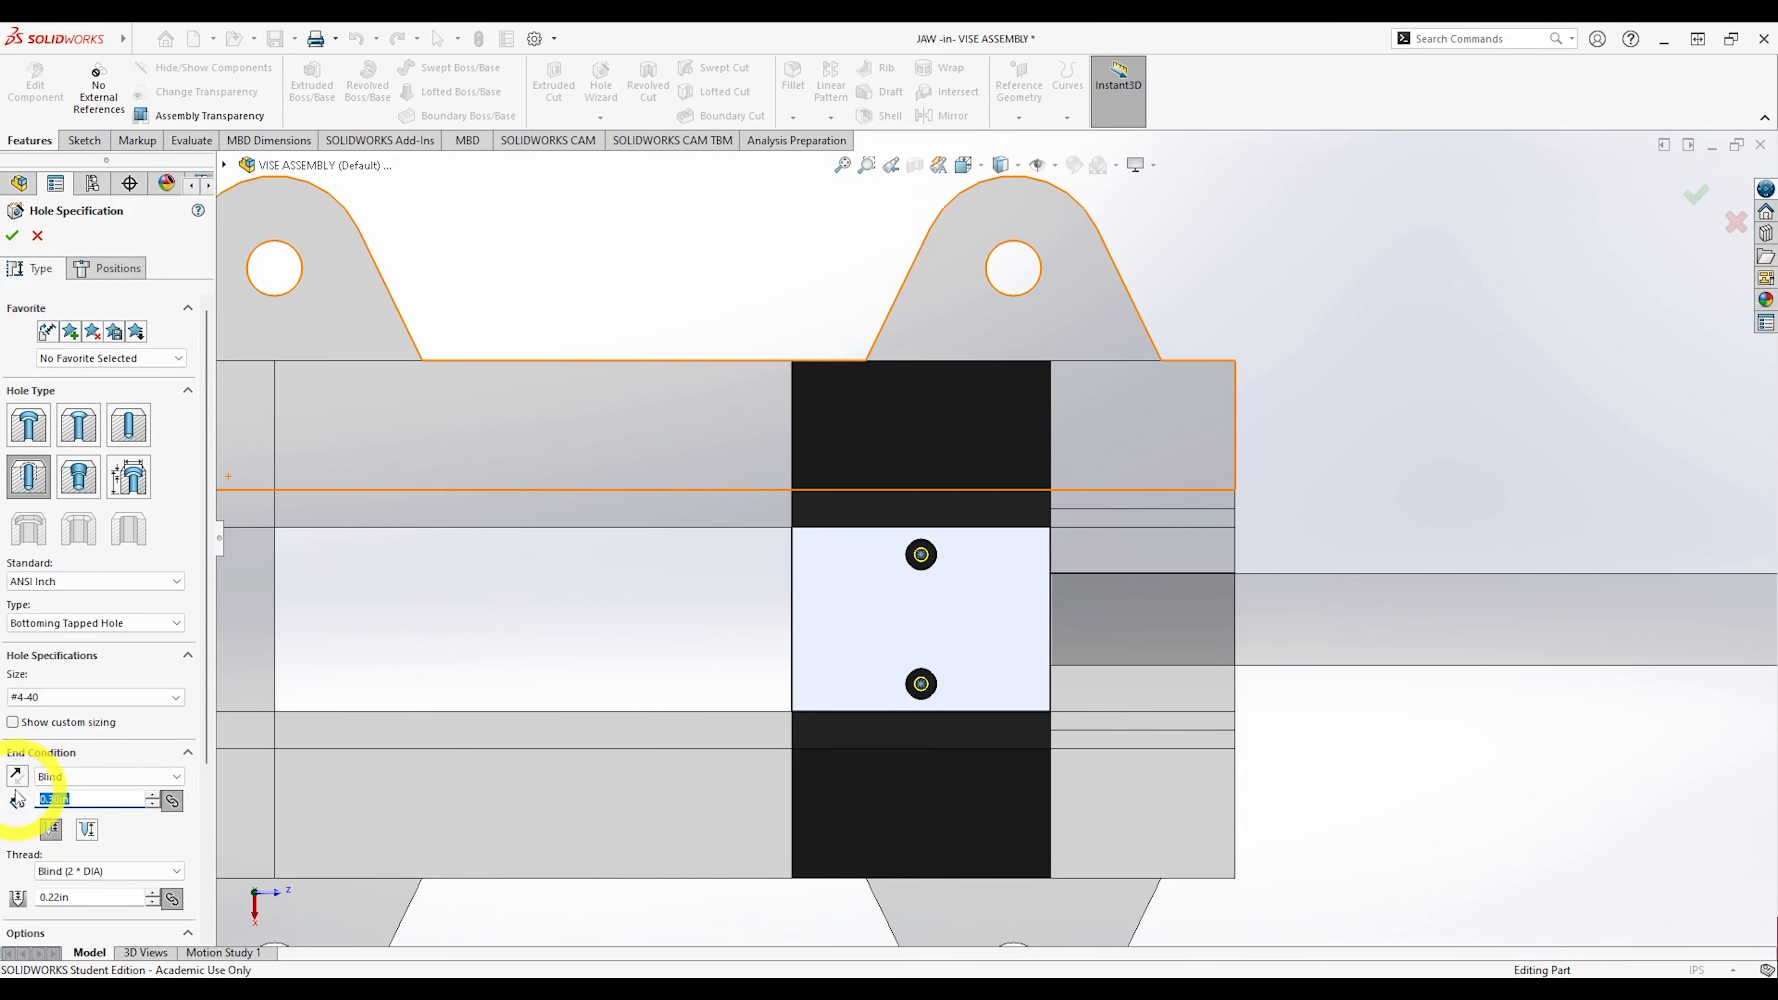
Set the blind depth of the #4-40 tapped holes to 0.9 in and create both holes in the jaw.
type(".9")
left_click(113, 755)
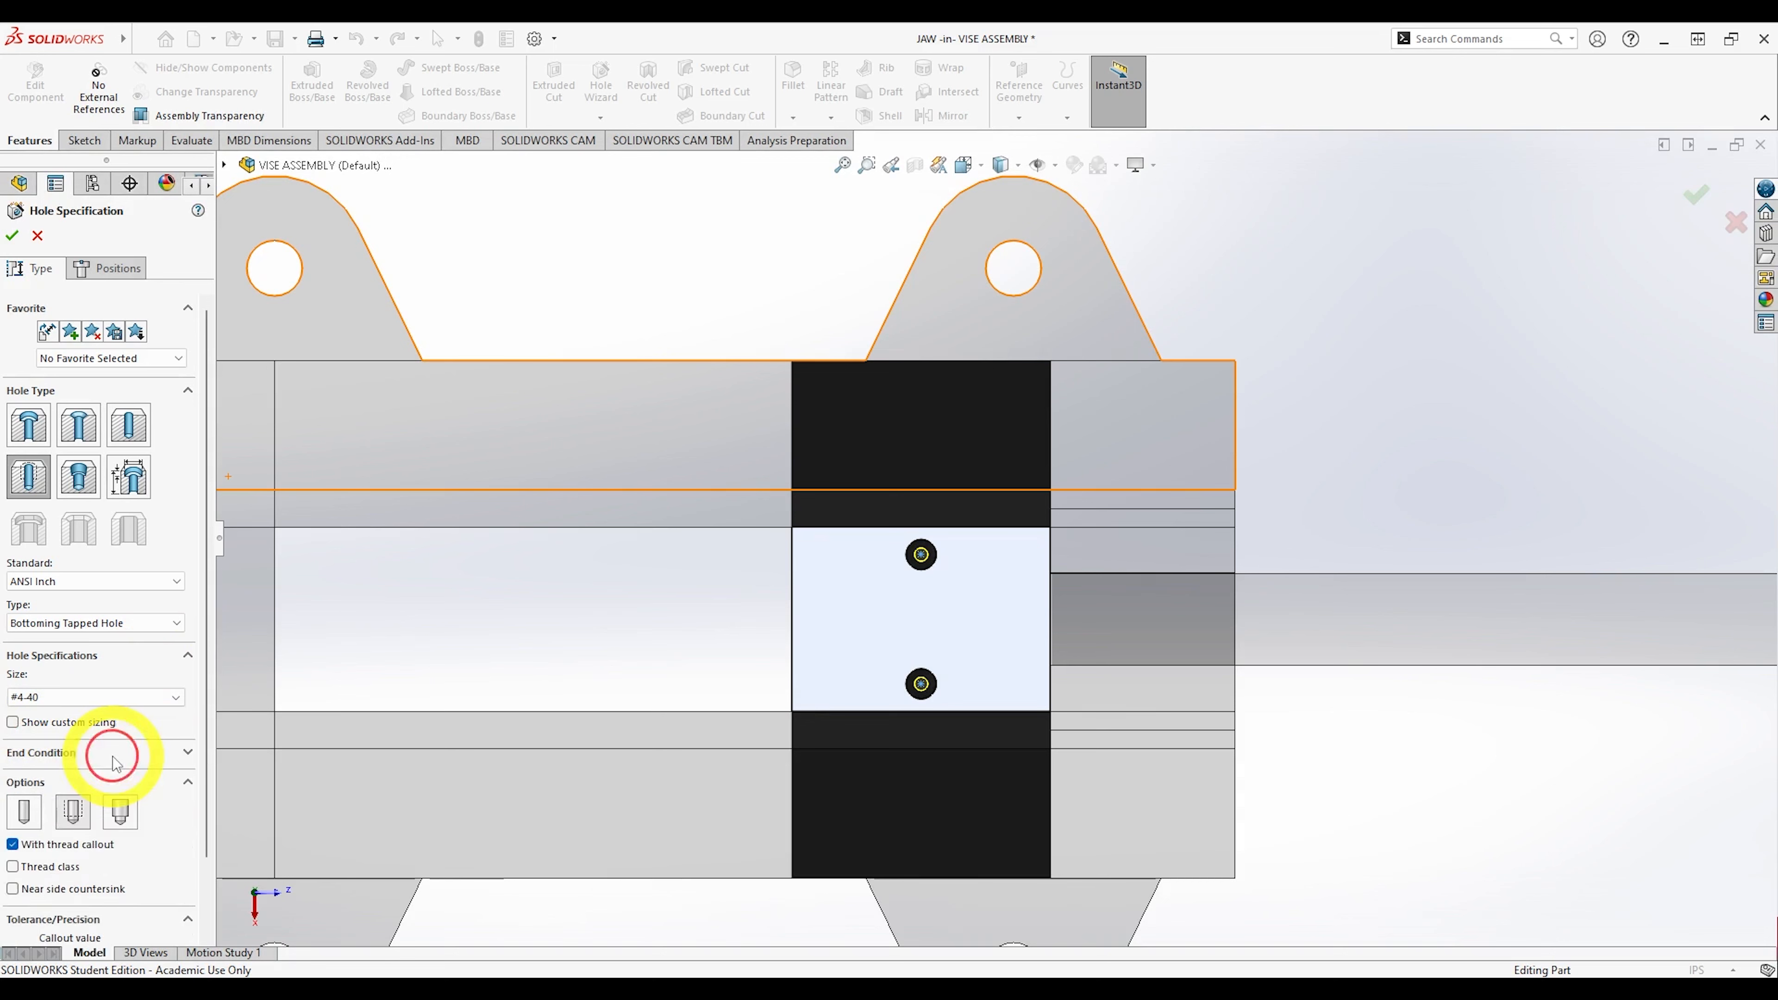
left_click(102, 762)
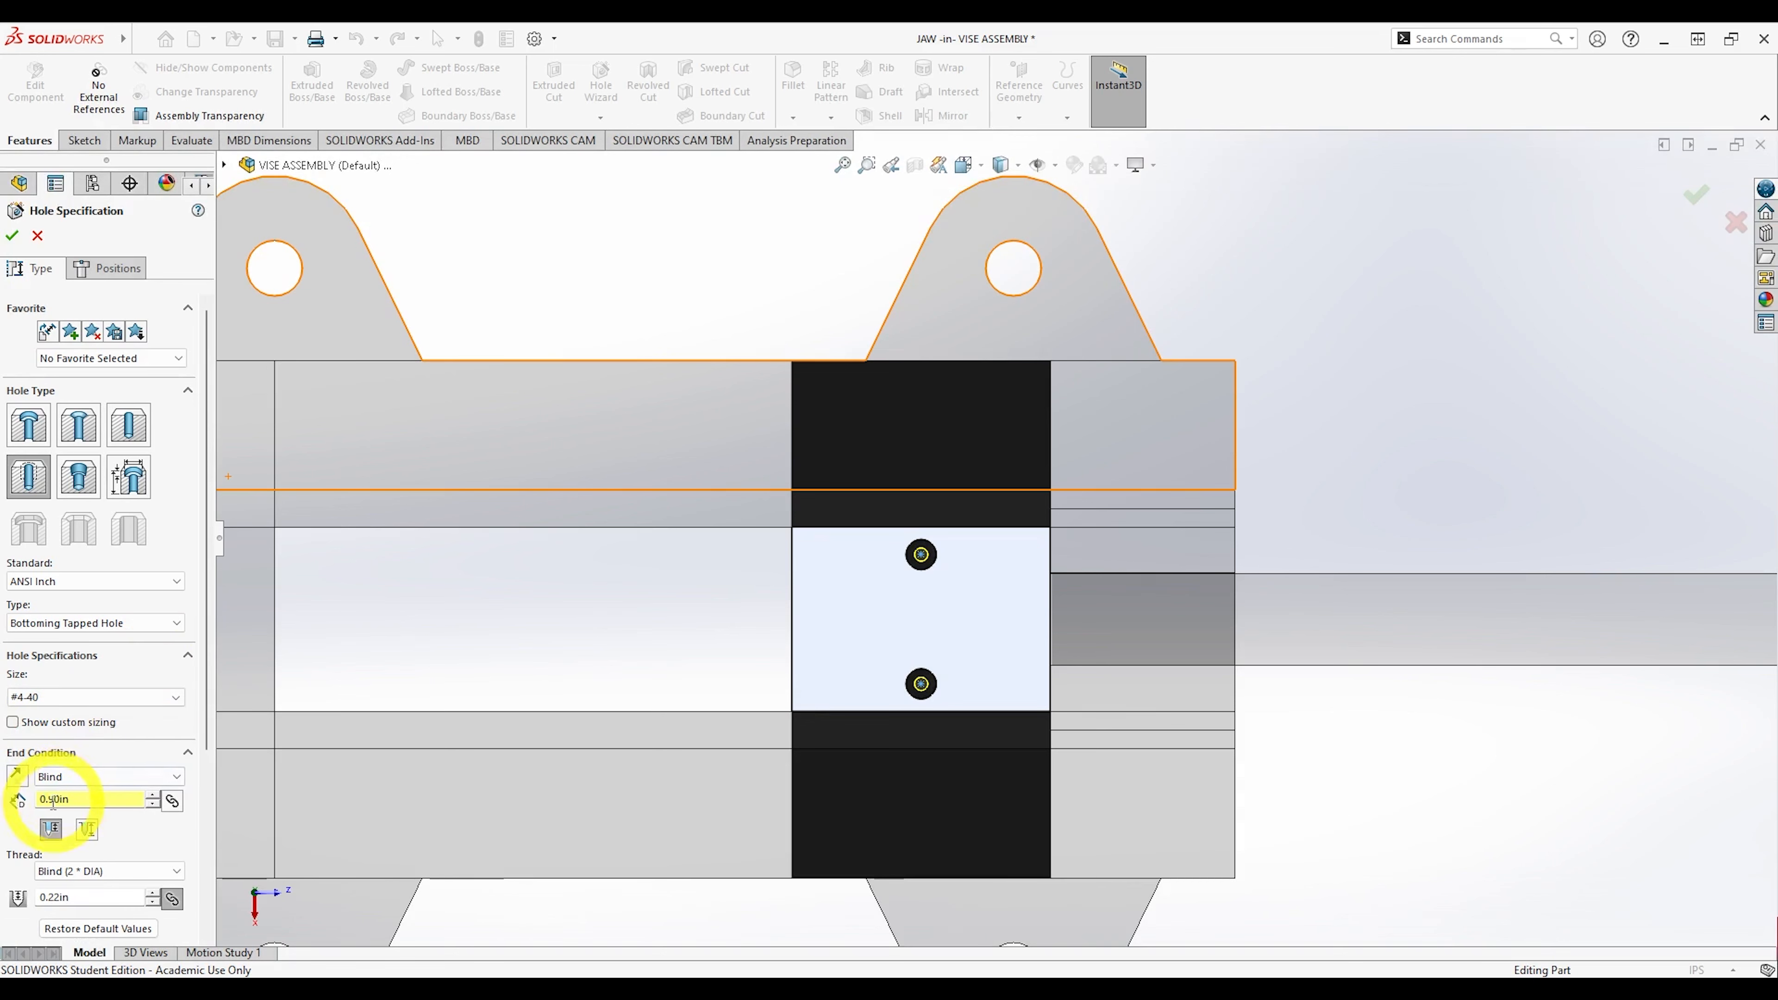
scroll(51, 798, "down", 3)
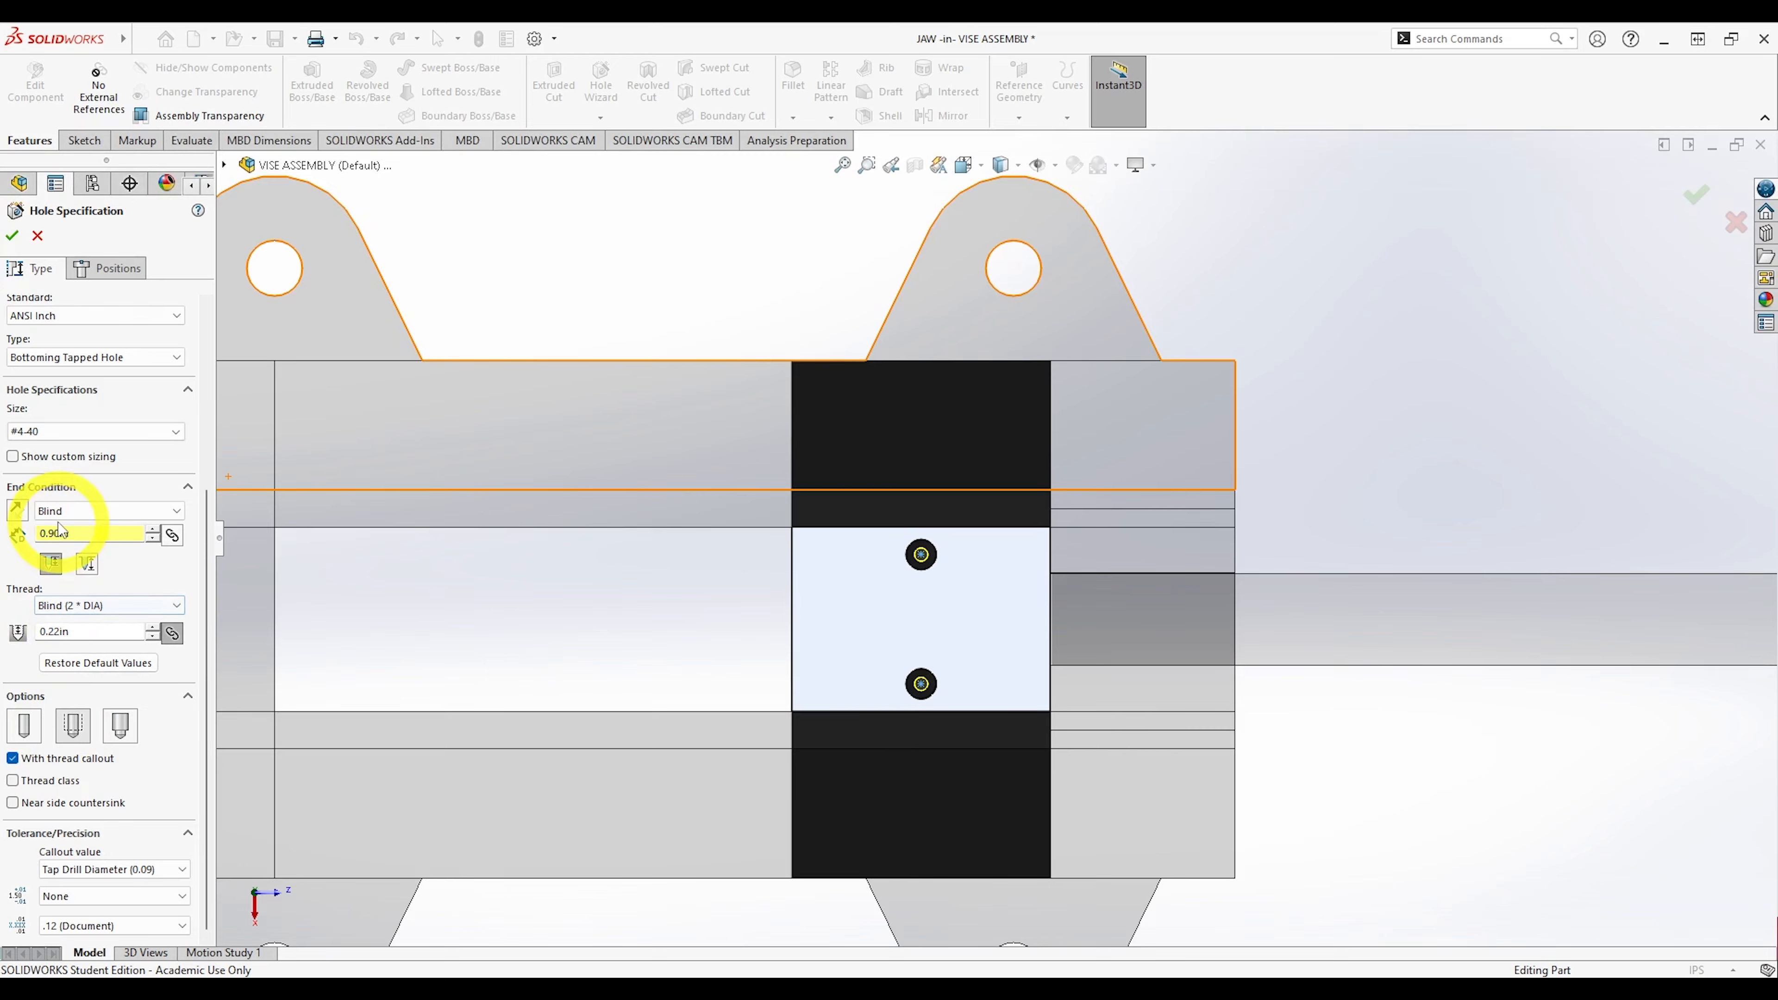
middle_click_drag(1063, 715, 958, 510)
scroll(921, 584, "down", 5)
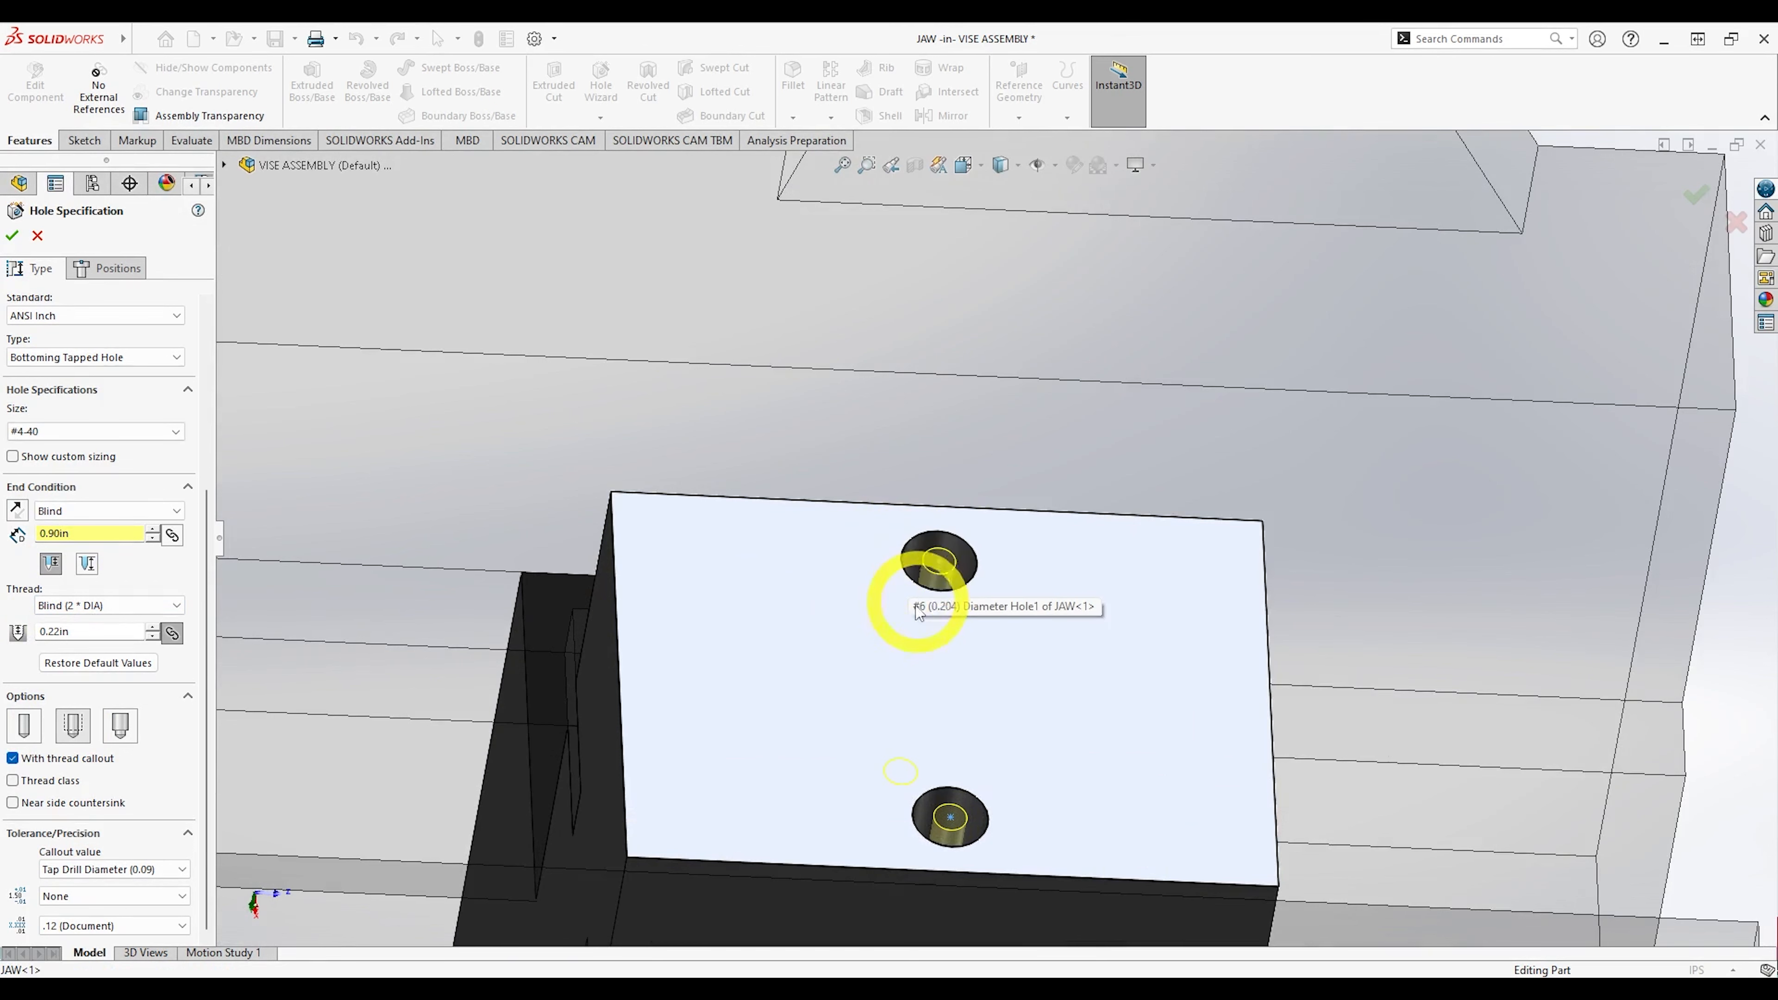
scroll(809, 718, "up", 5)
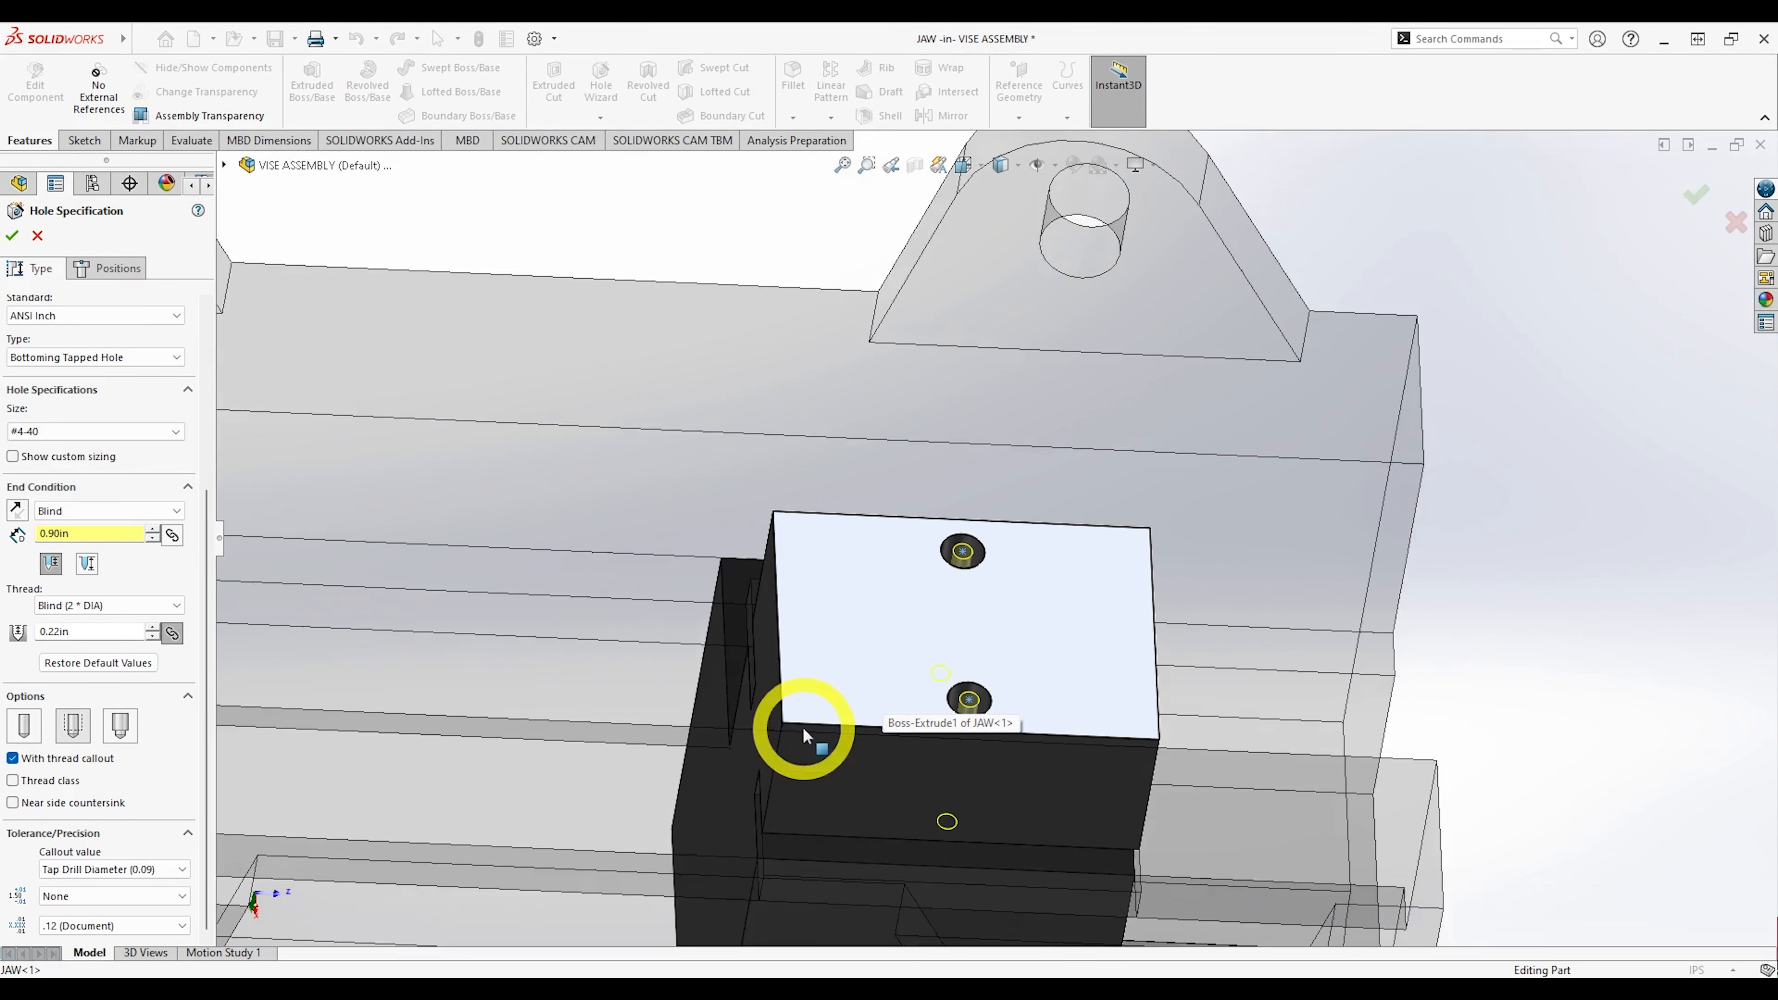
middle_click_drag(823, 729, 635, 603)
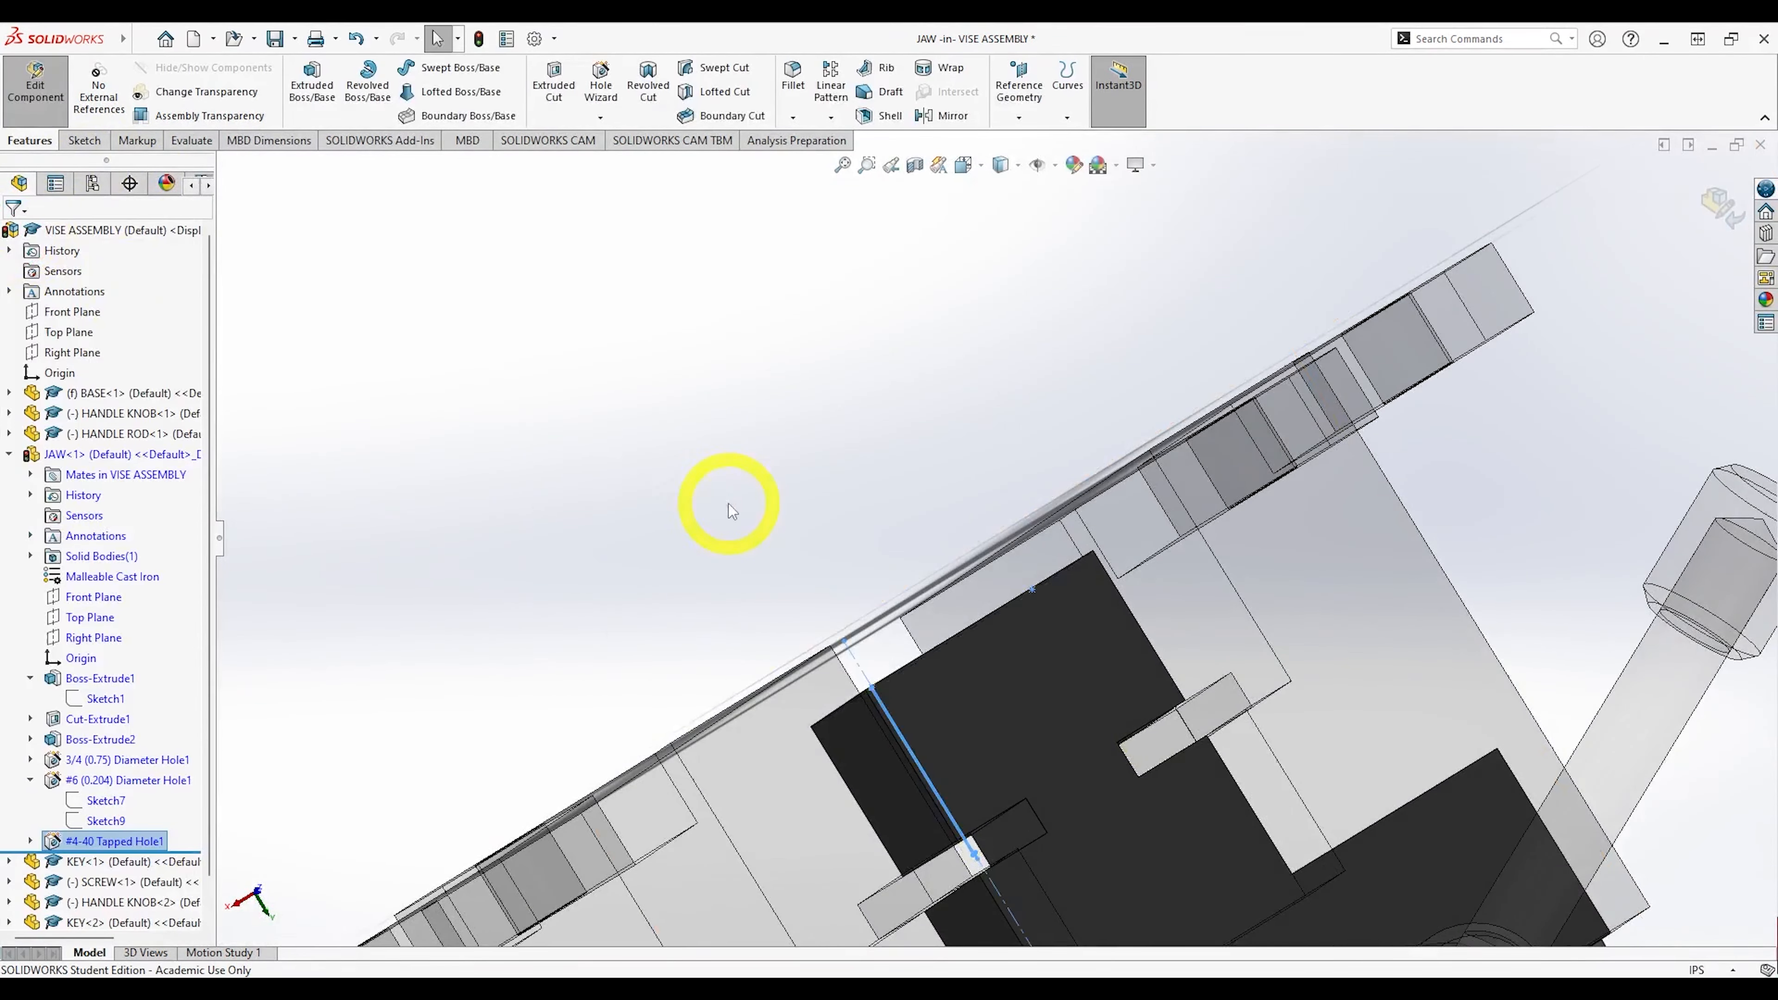
Examine the two tapped holes inside the #6 holes on the jaw's bottom face from several angles.
middle_click_drag(730, 510, 917, 632)
left_click(1273, 603)
middle_click_drag(1272, 603, 1160, 735)
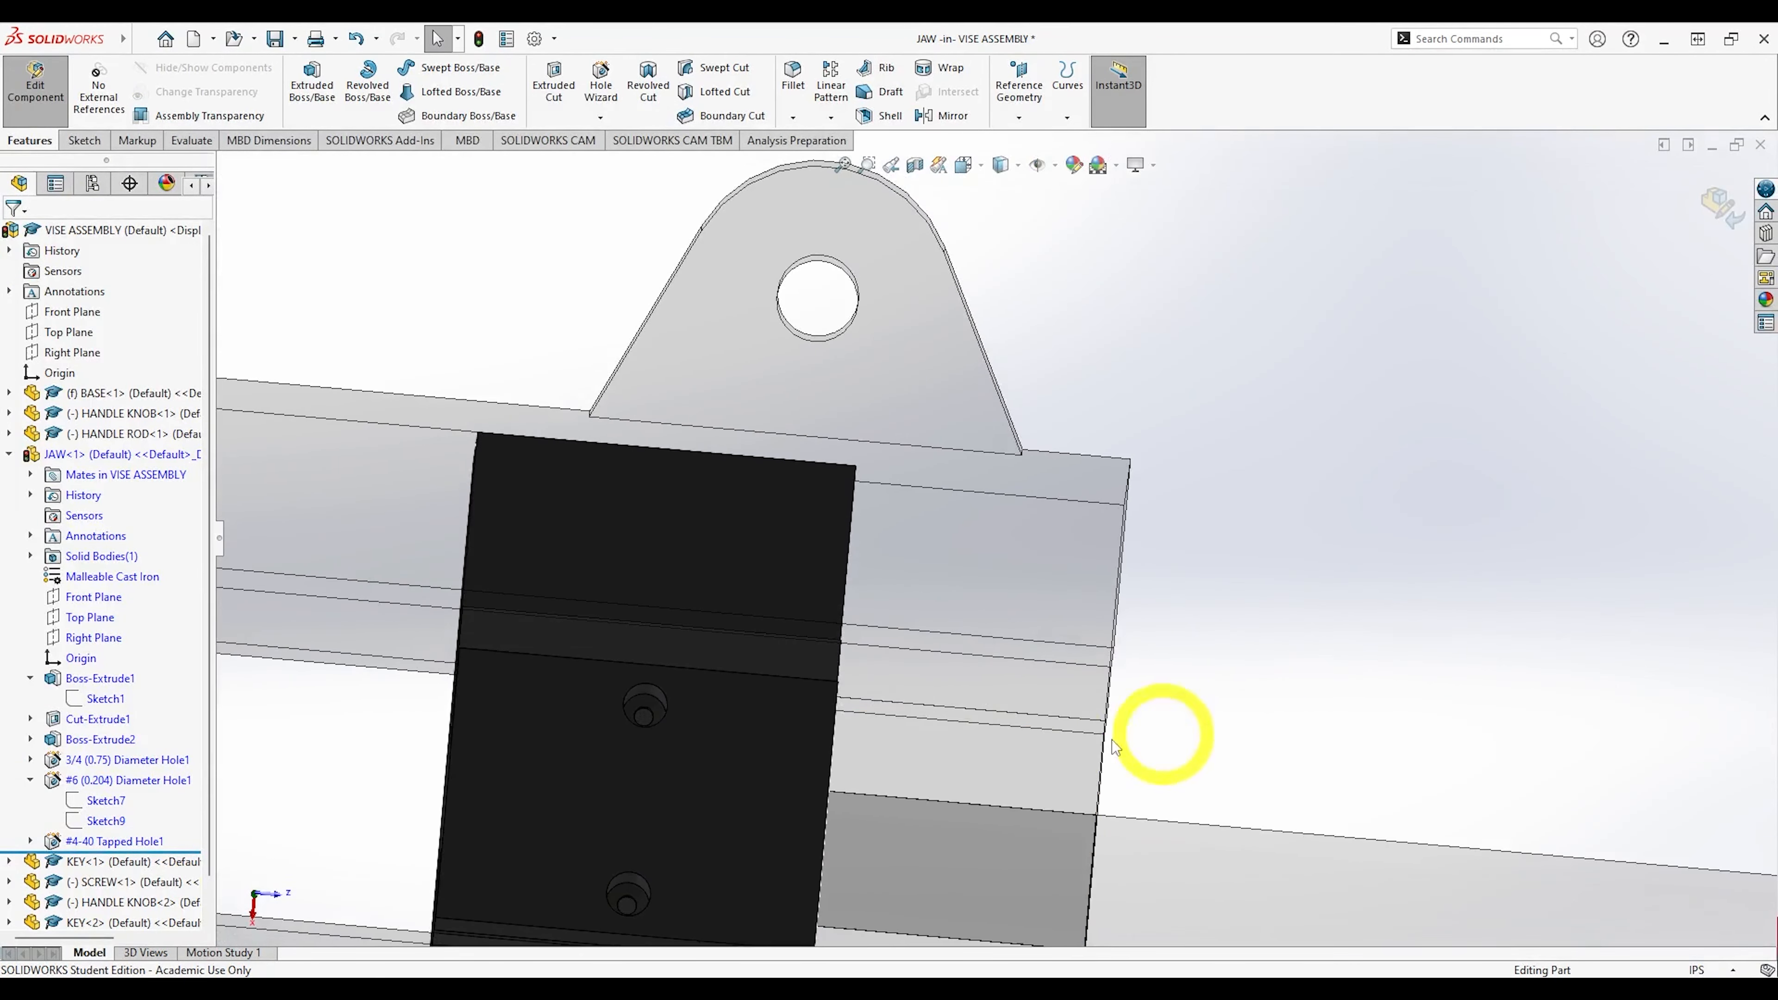
scroll(761, 659, "down", 6)
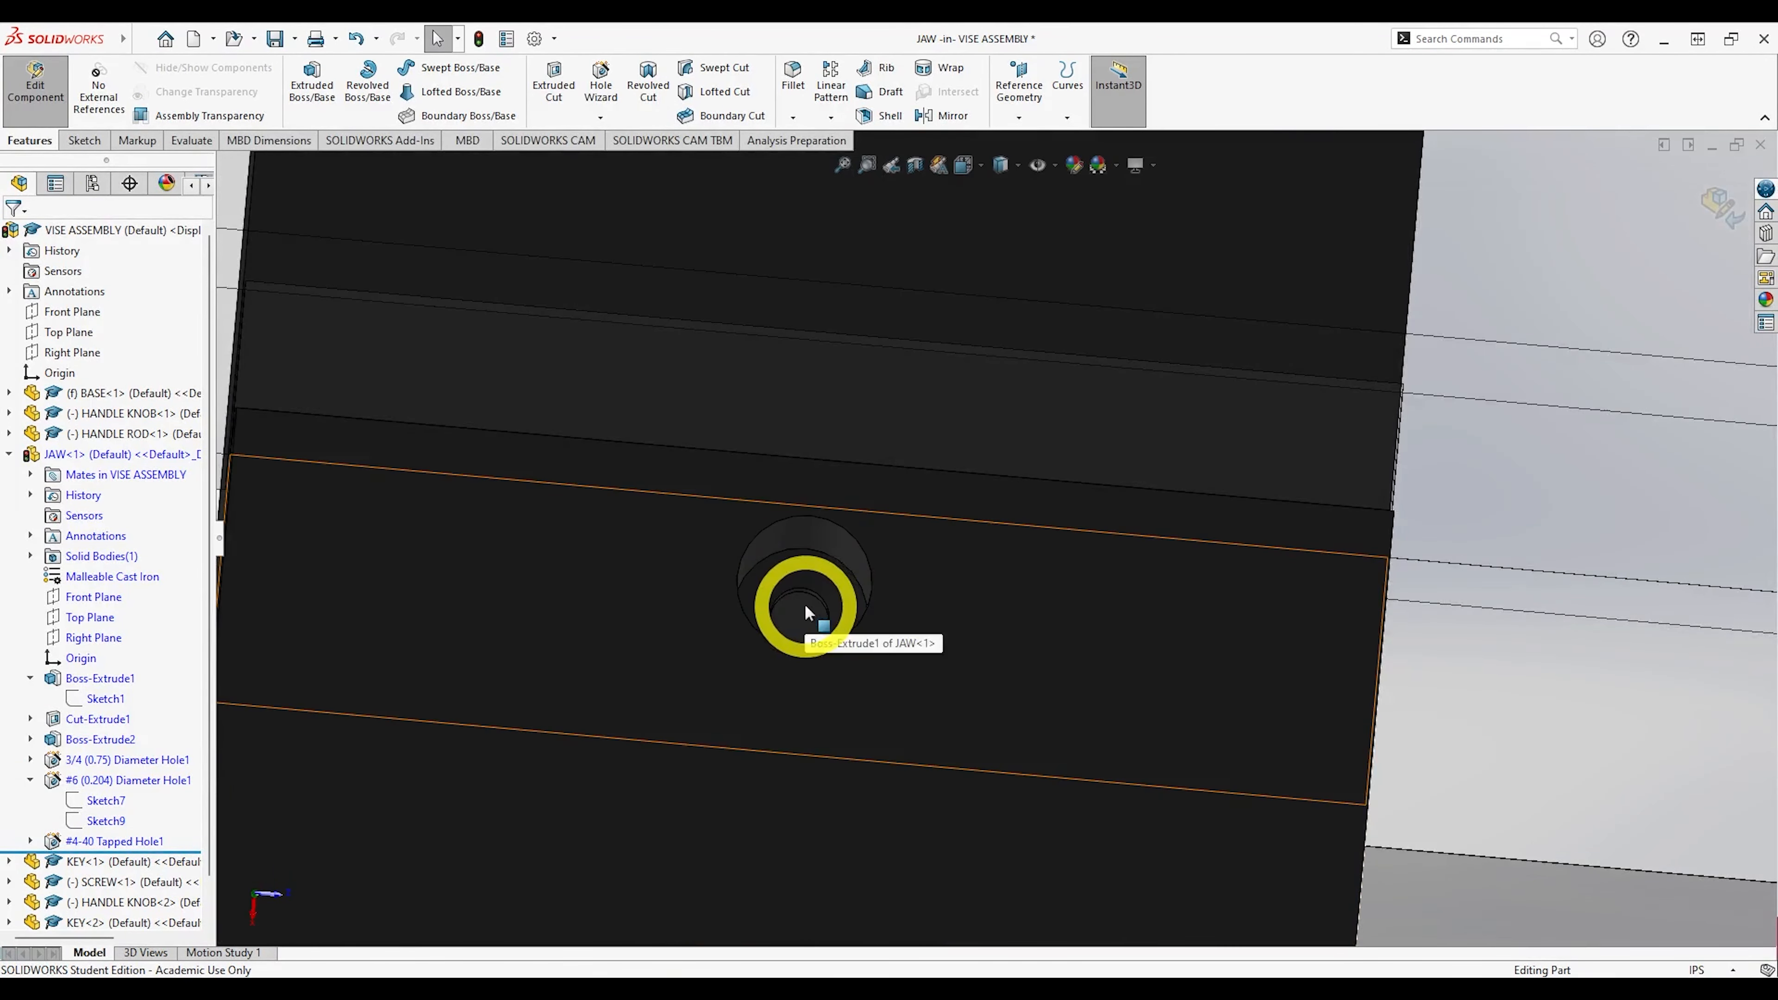
scroll(804, 575, "up", 1)
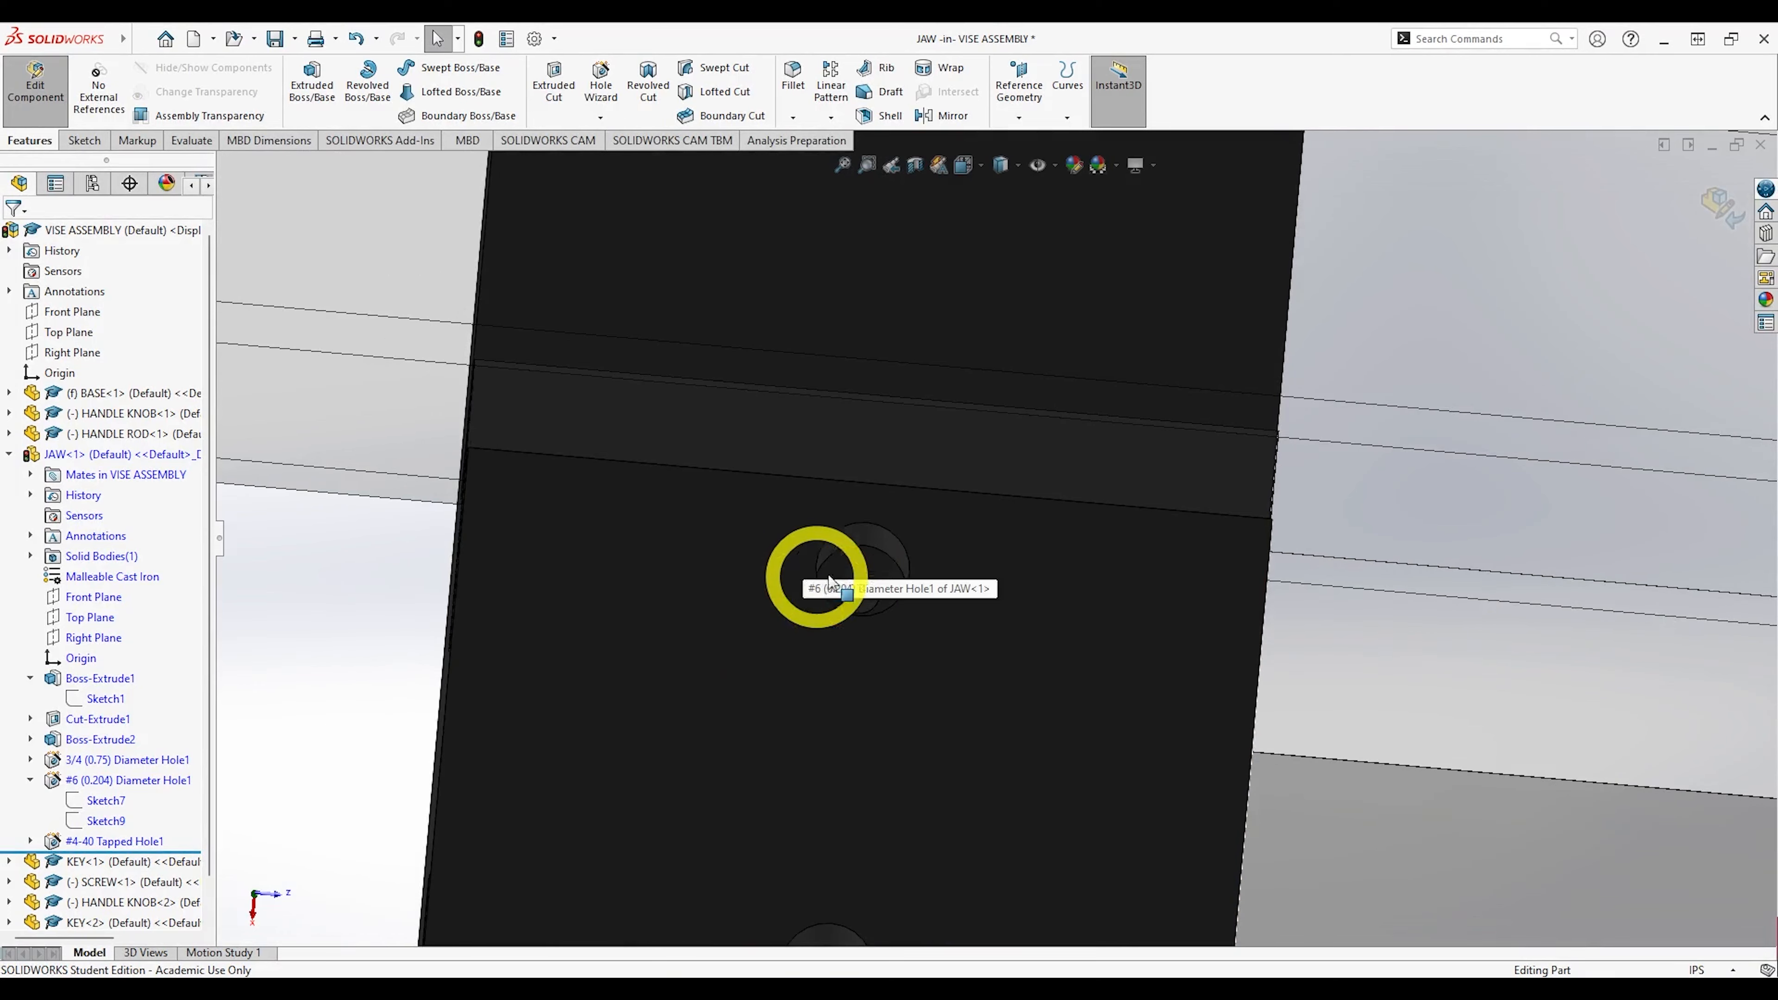
scroll(816, 581, "up", 3)
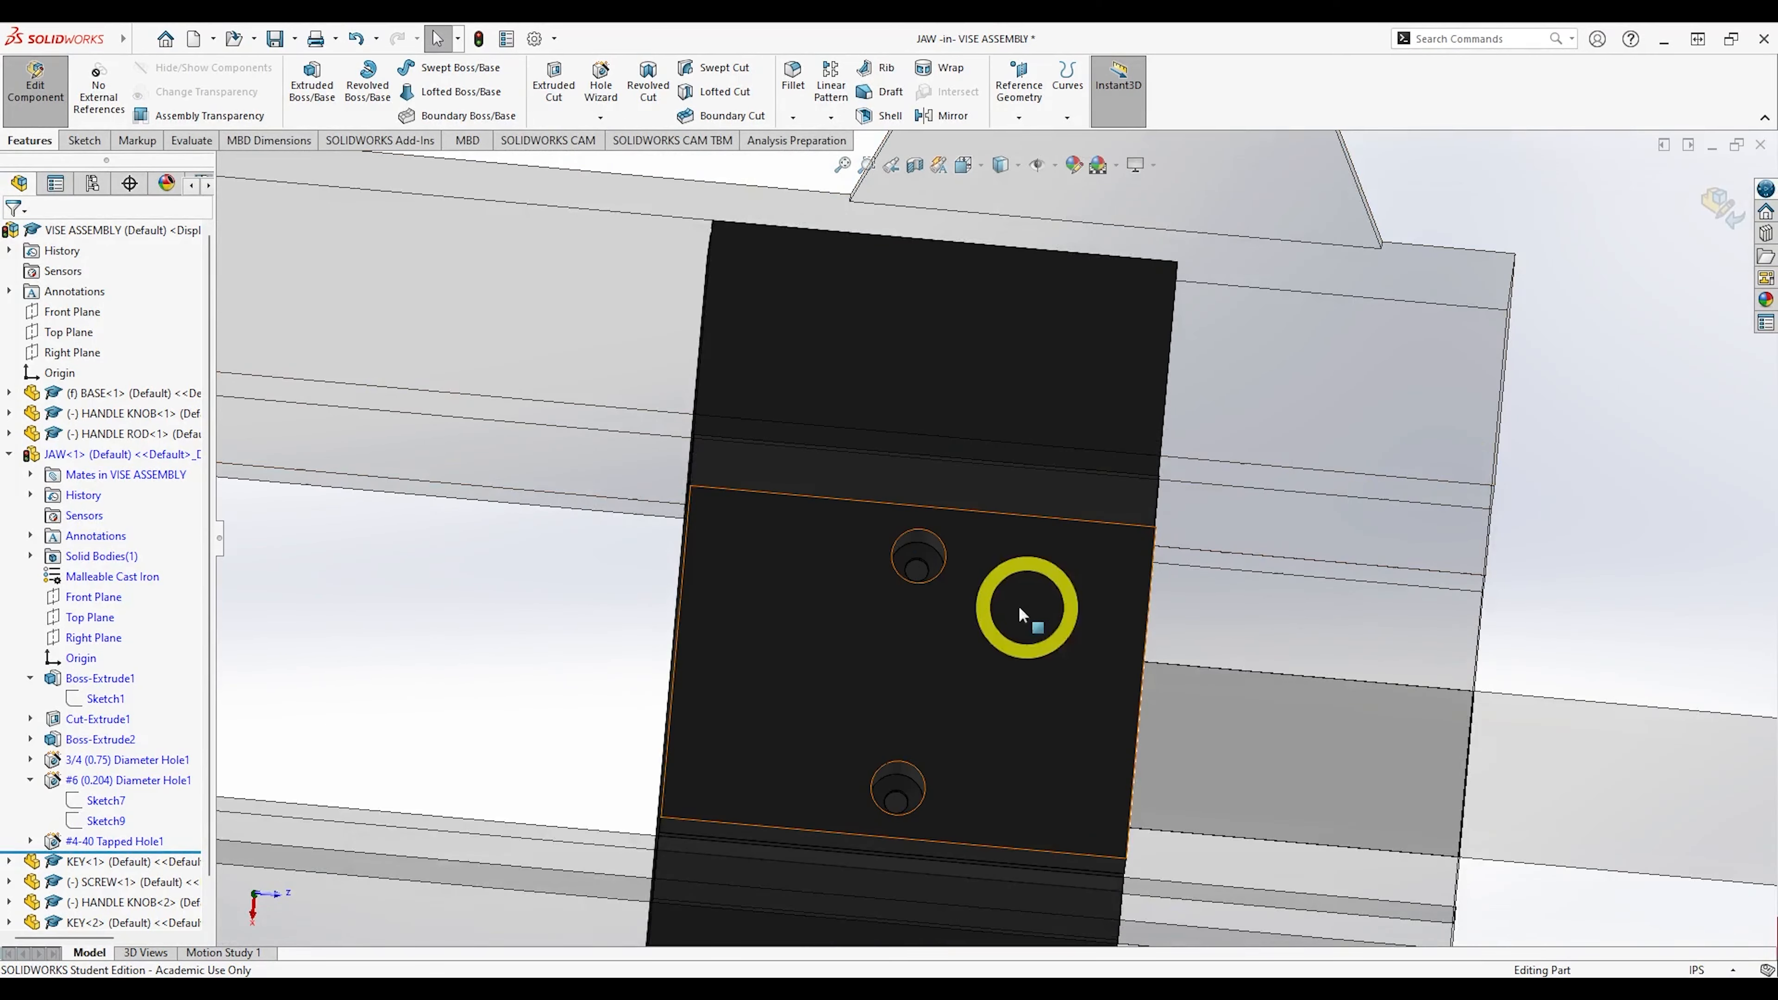
middle_click_drag(1025, 616, 893, 601)
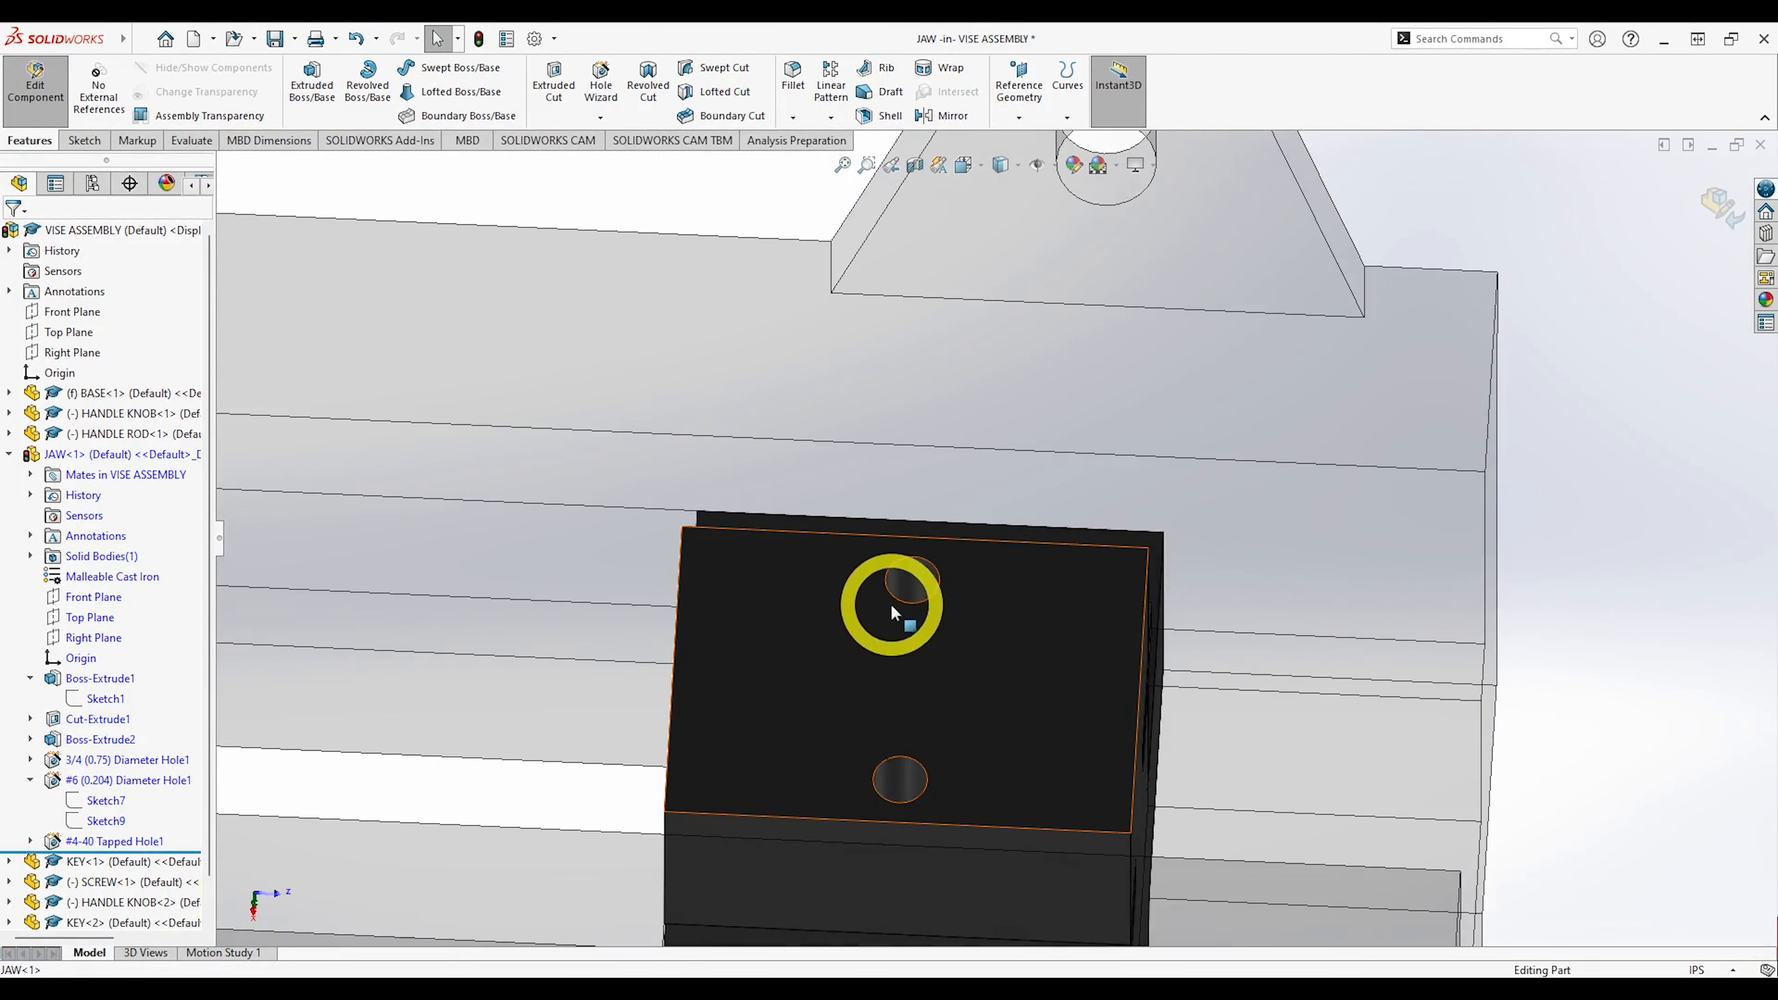
middle_click_drag(882, 766, 881, 926)
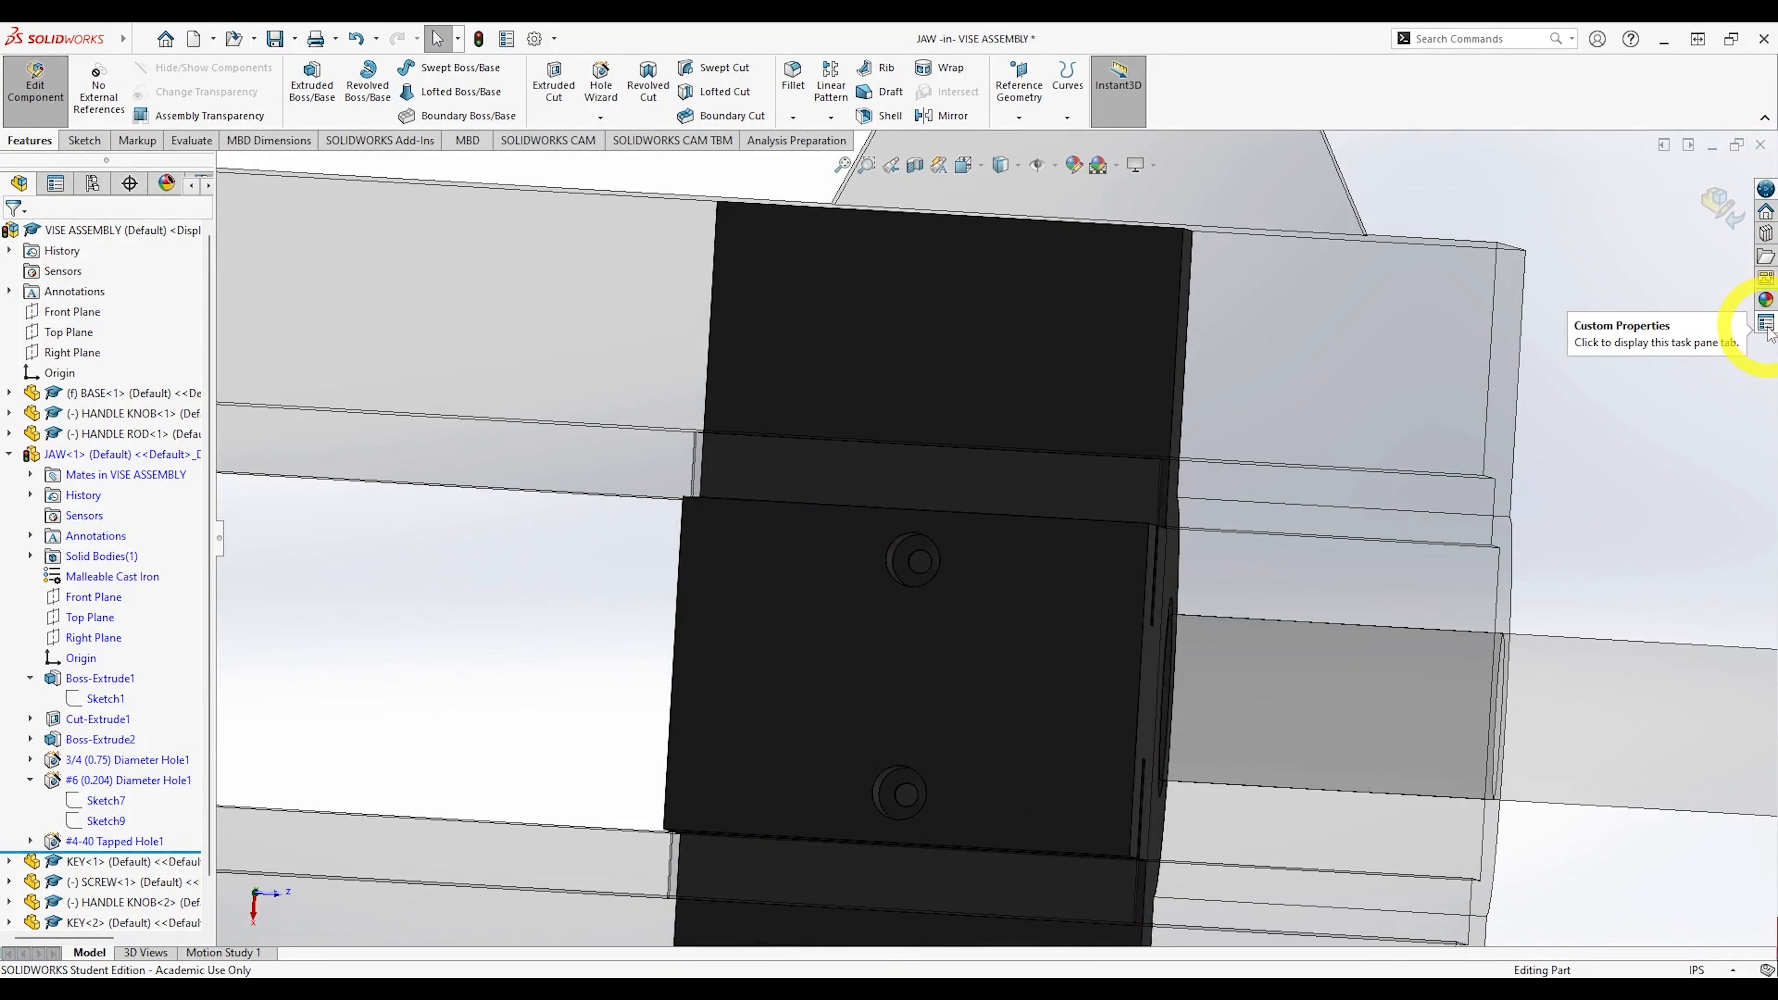
Look through the Design Library's hardware parts and smart components for a suitable set screw.
left_click(1768, 235)
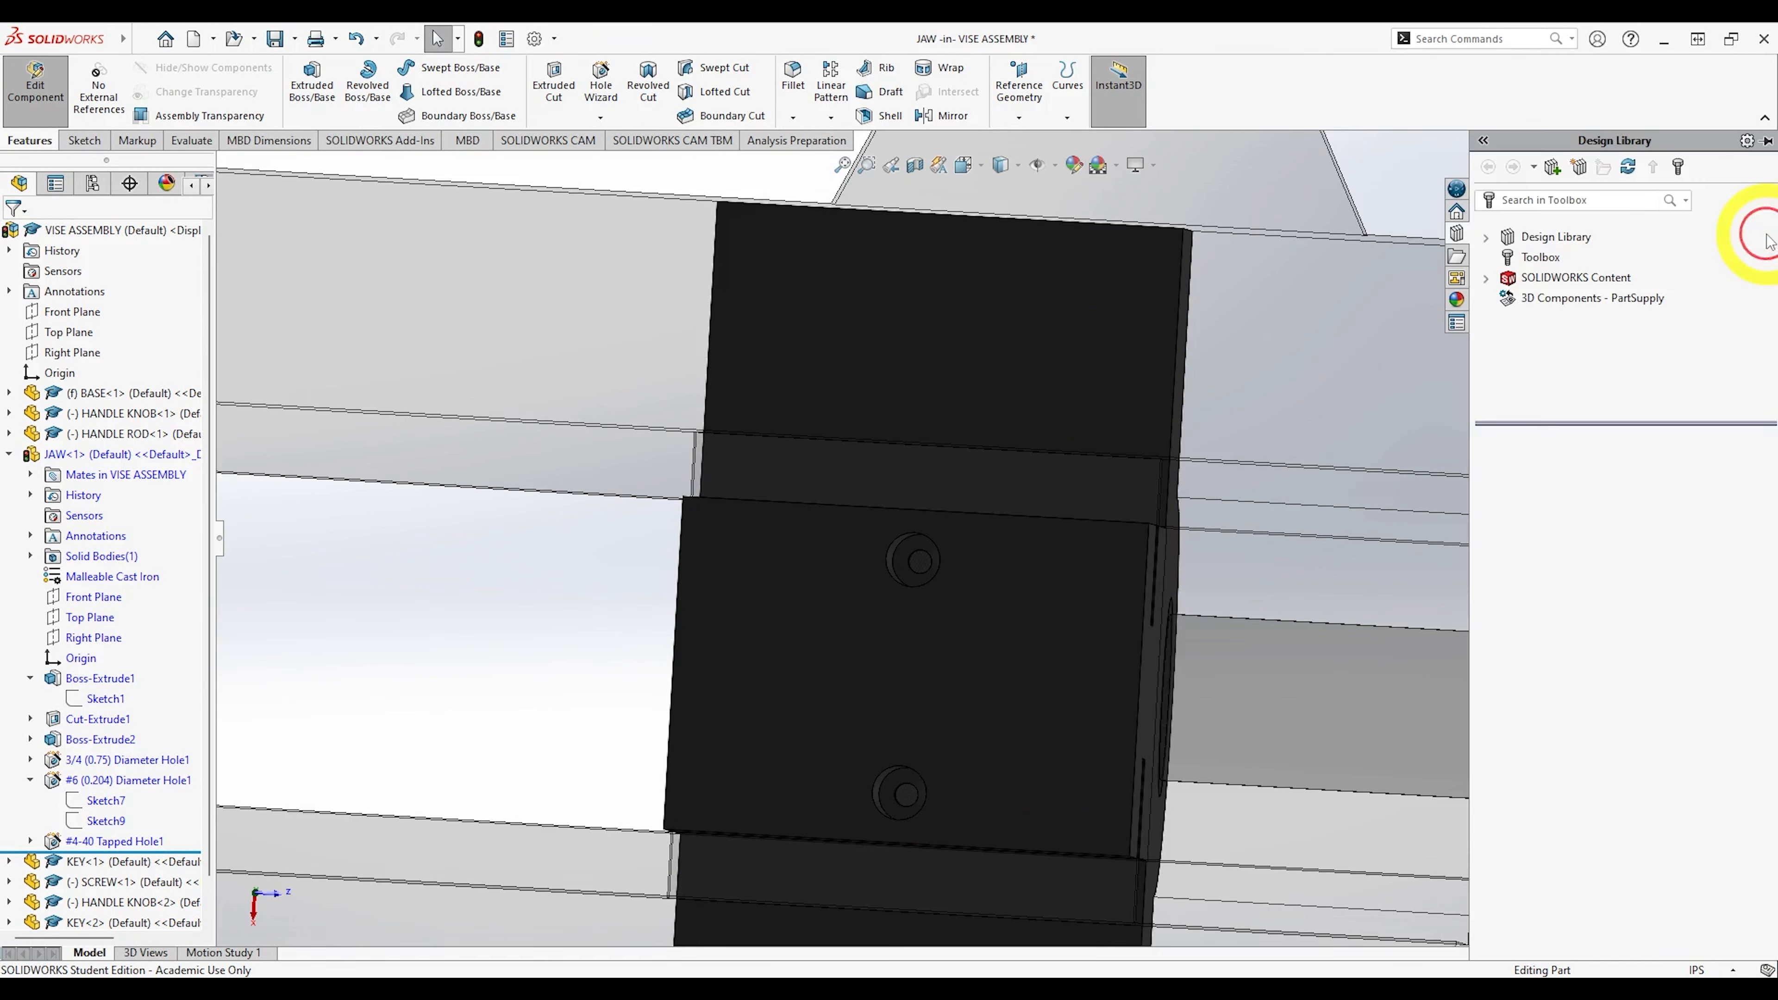
left_click(1487, 239)
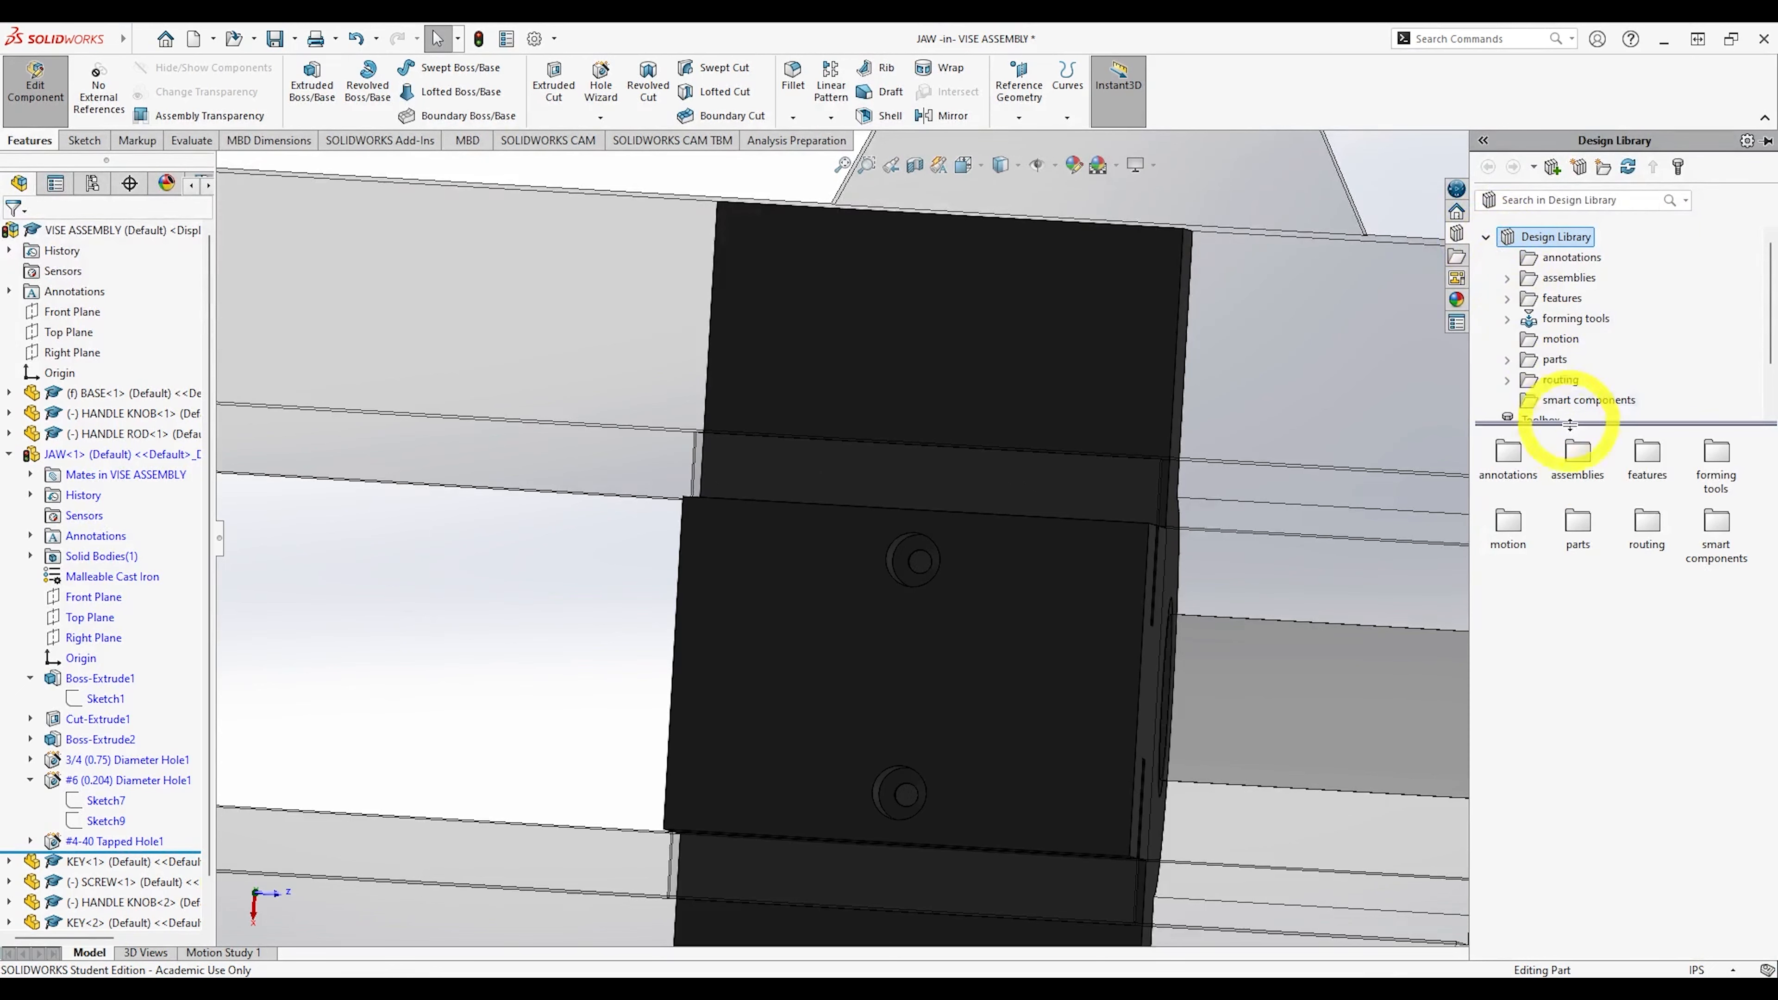
left_click(1508, 360)
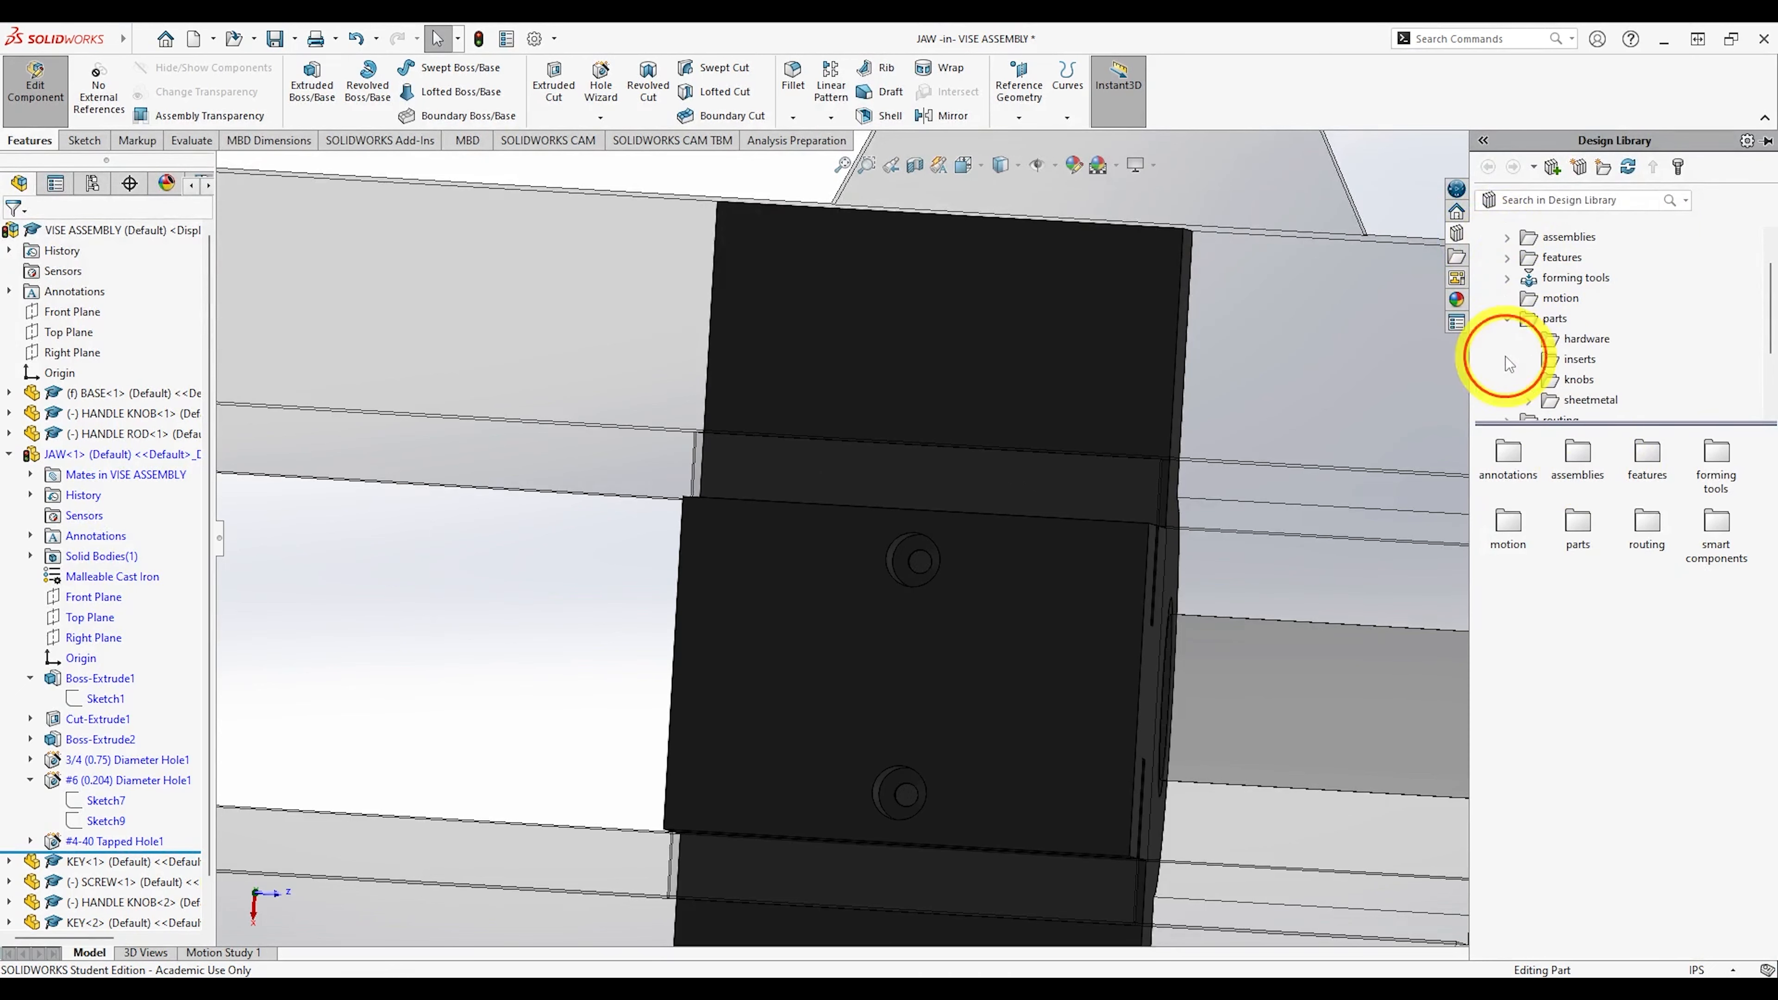
left_click(1550, 341)
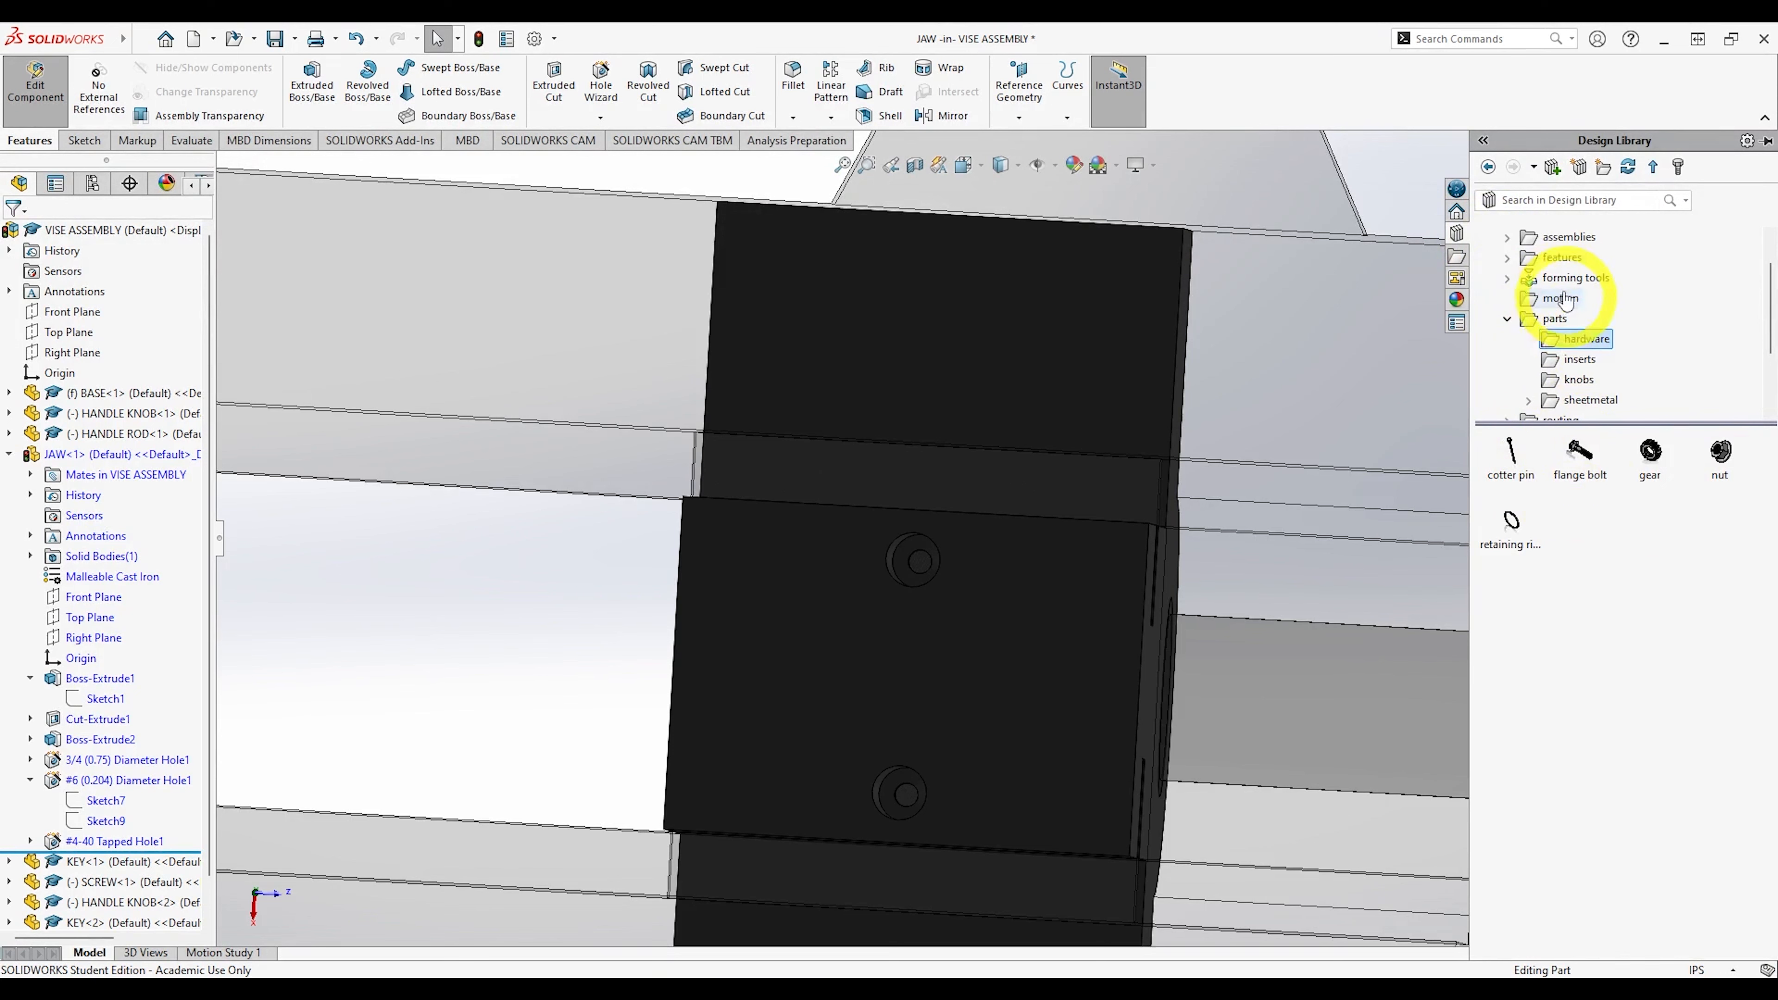
left_click(1509, 321)
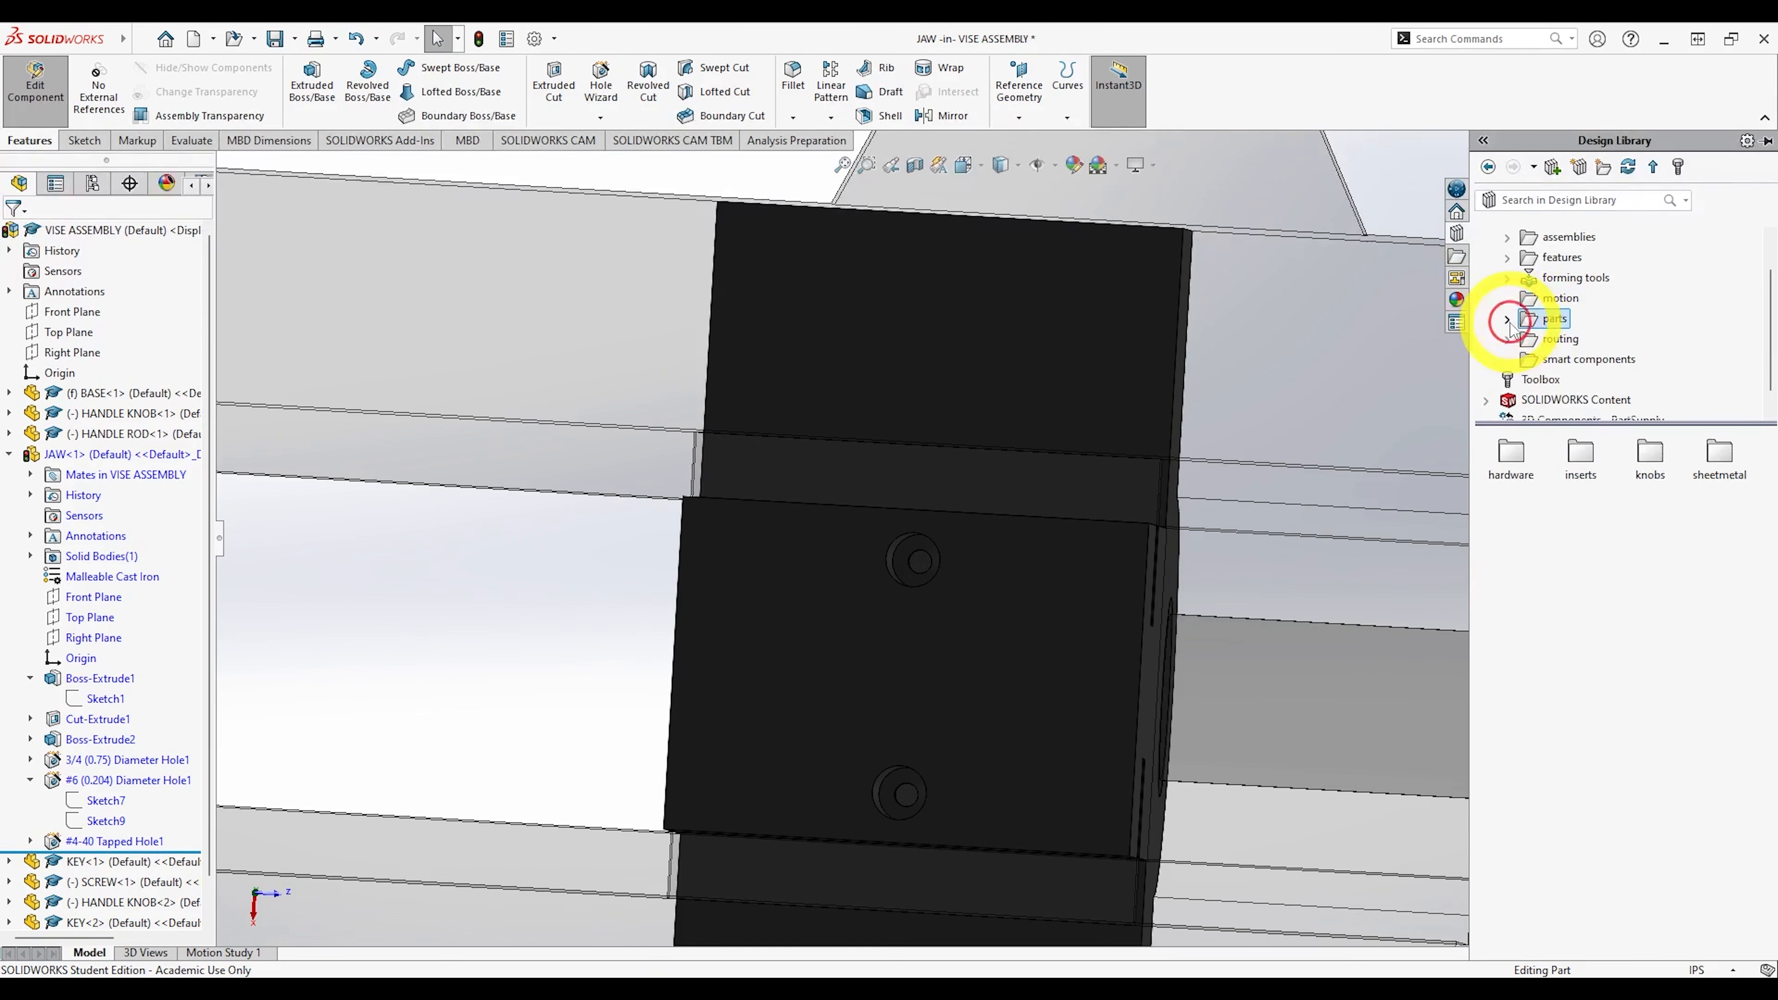
scroll(1534, 347, "down", 1)
left_click(1562, 342)
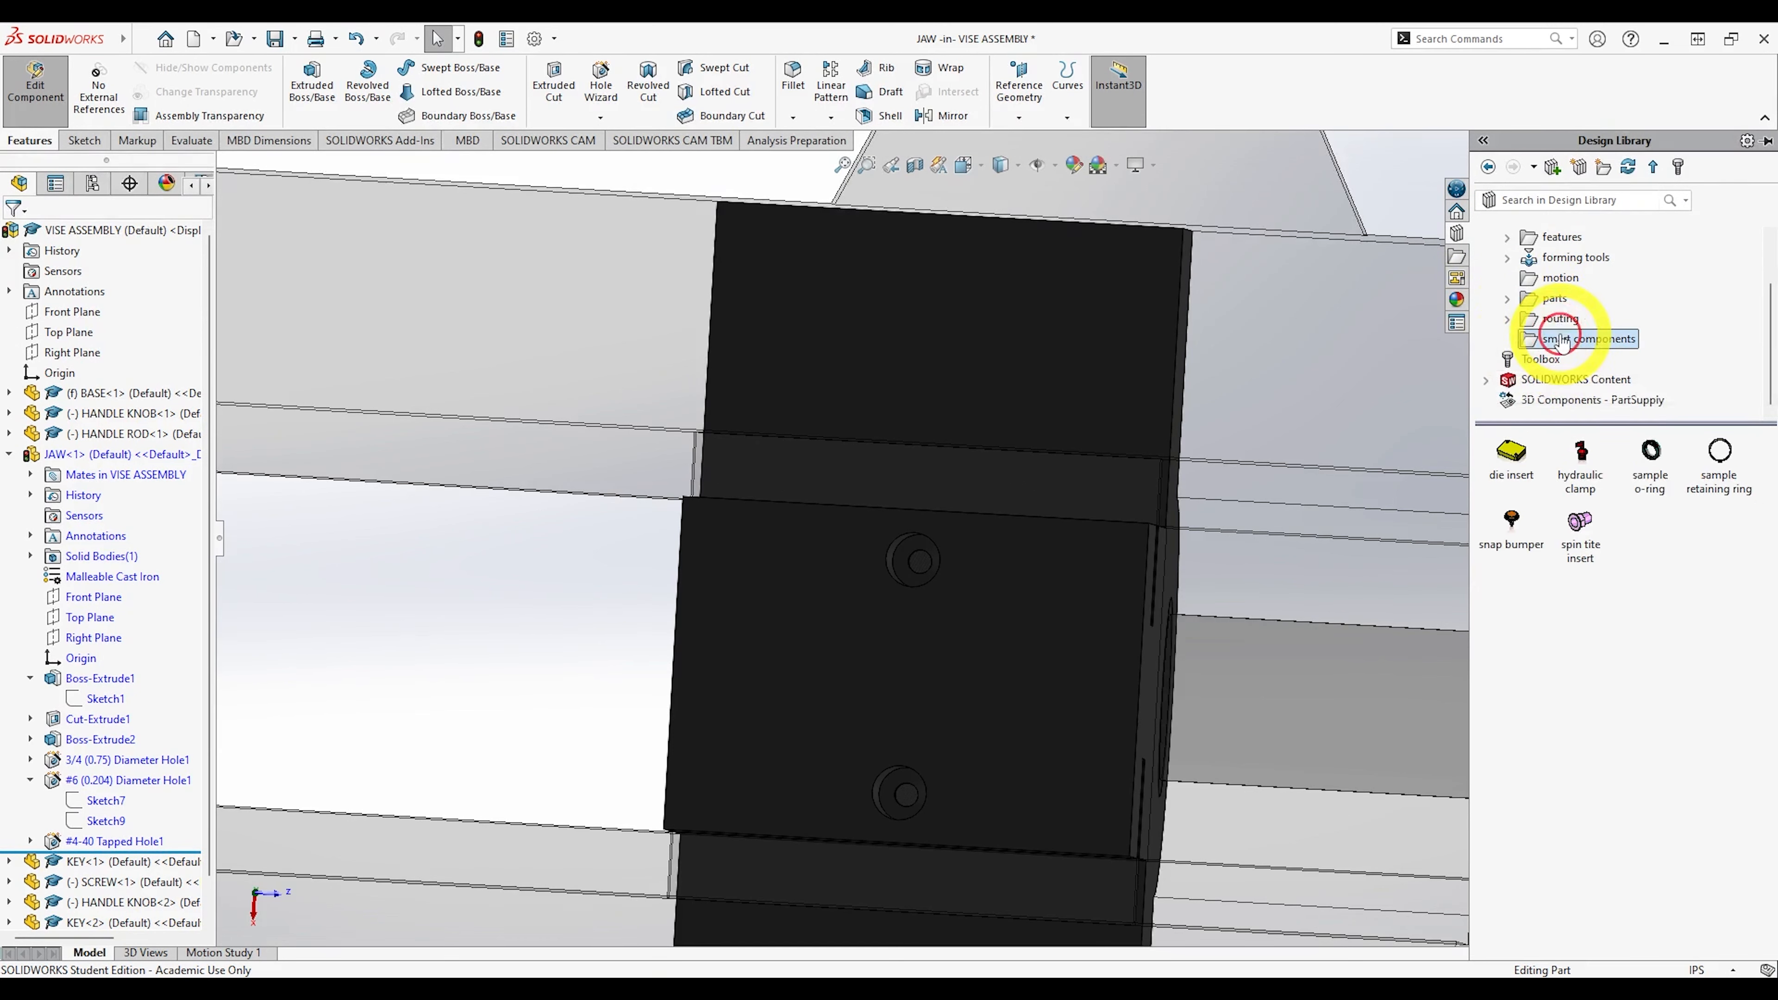
Add in the Toolbox library and open its ANSI Inch socket set screws.
left_click(1544, 364)
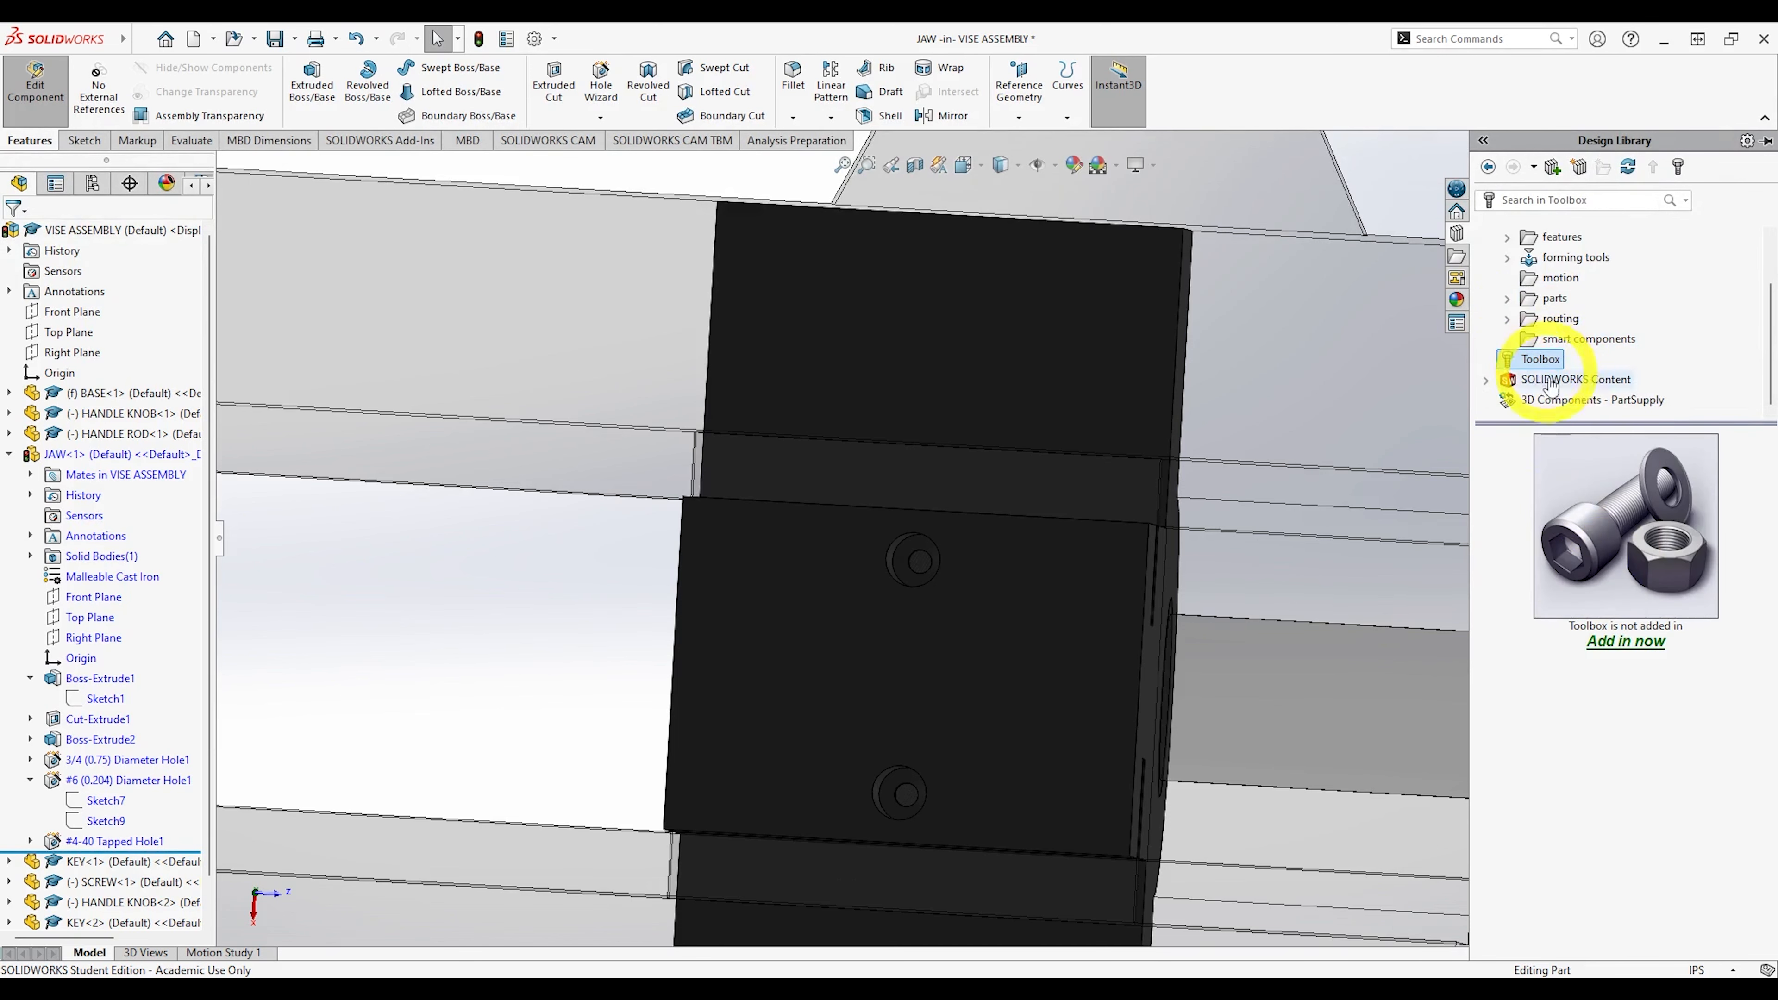
left_click(1628, 643)
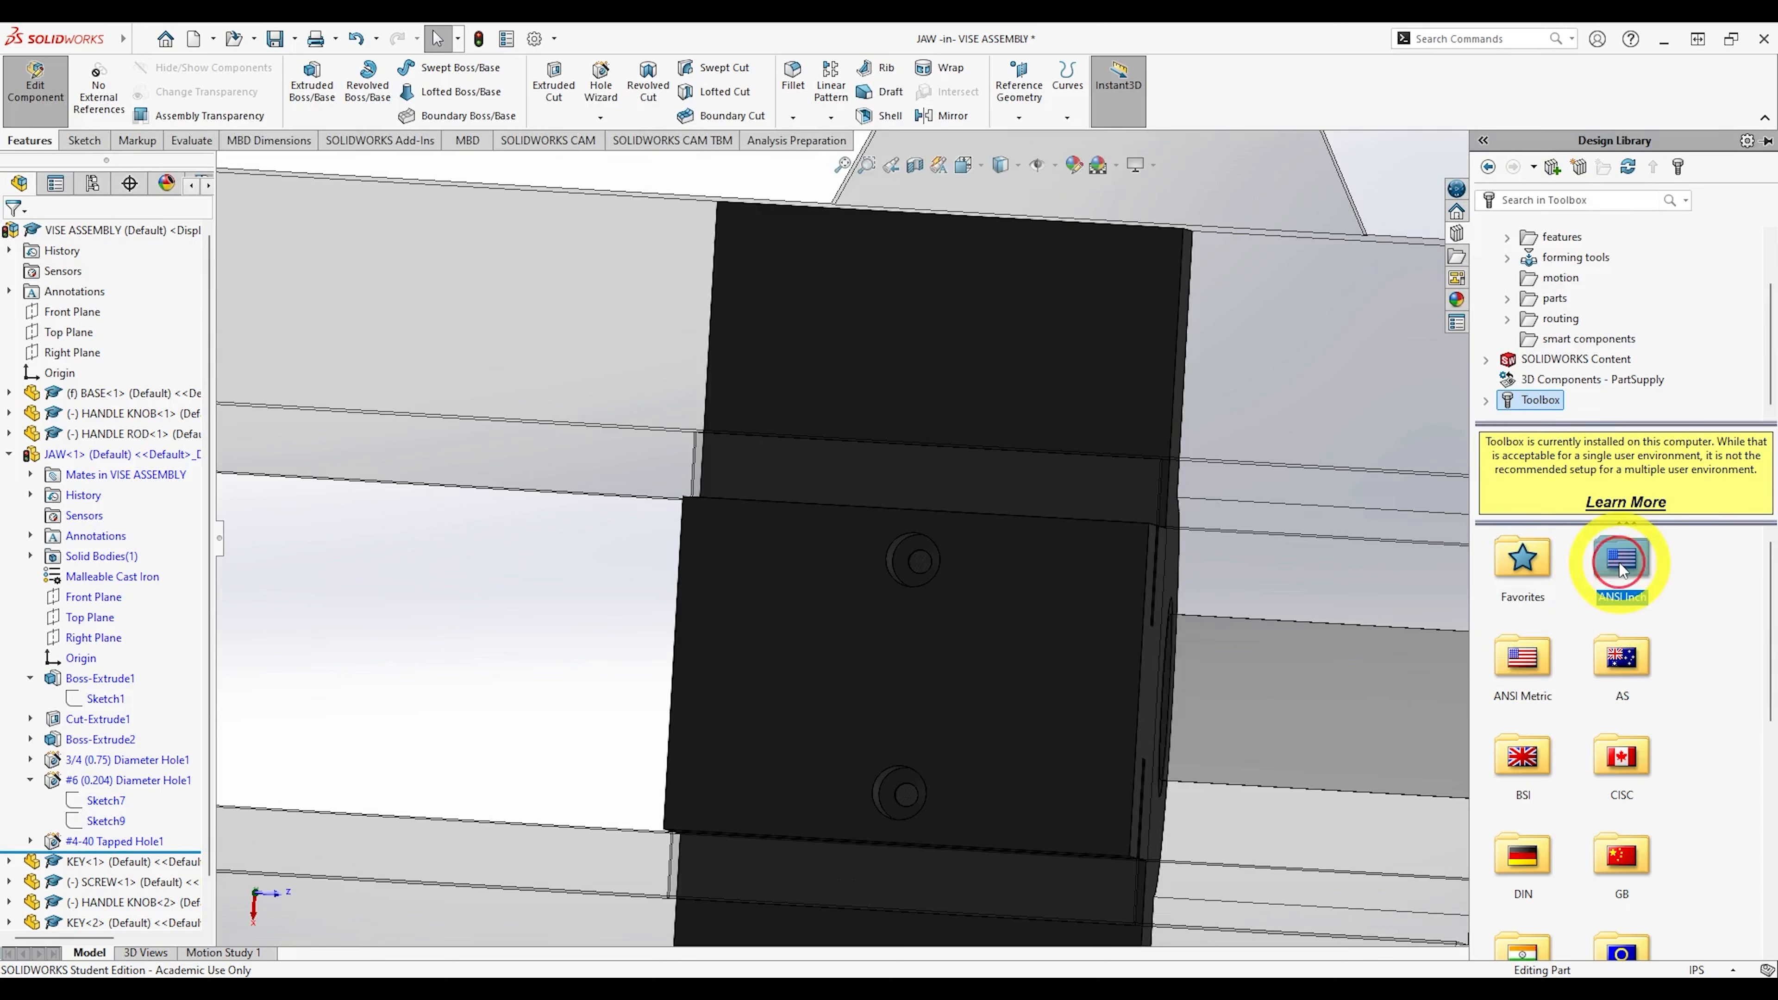
double_click(1622, 565)
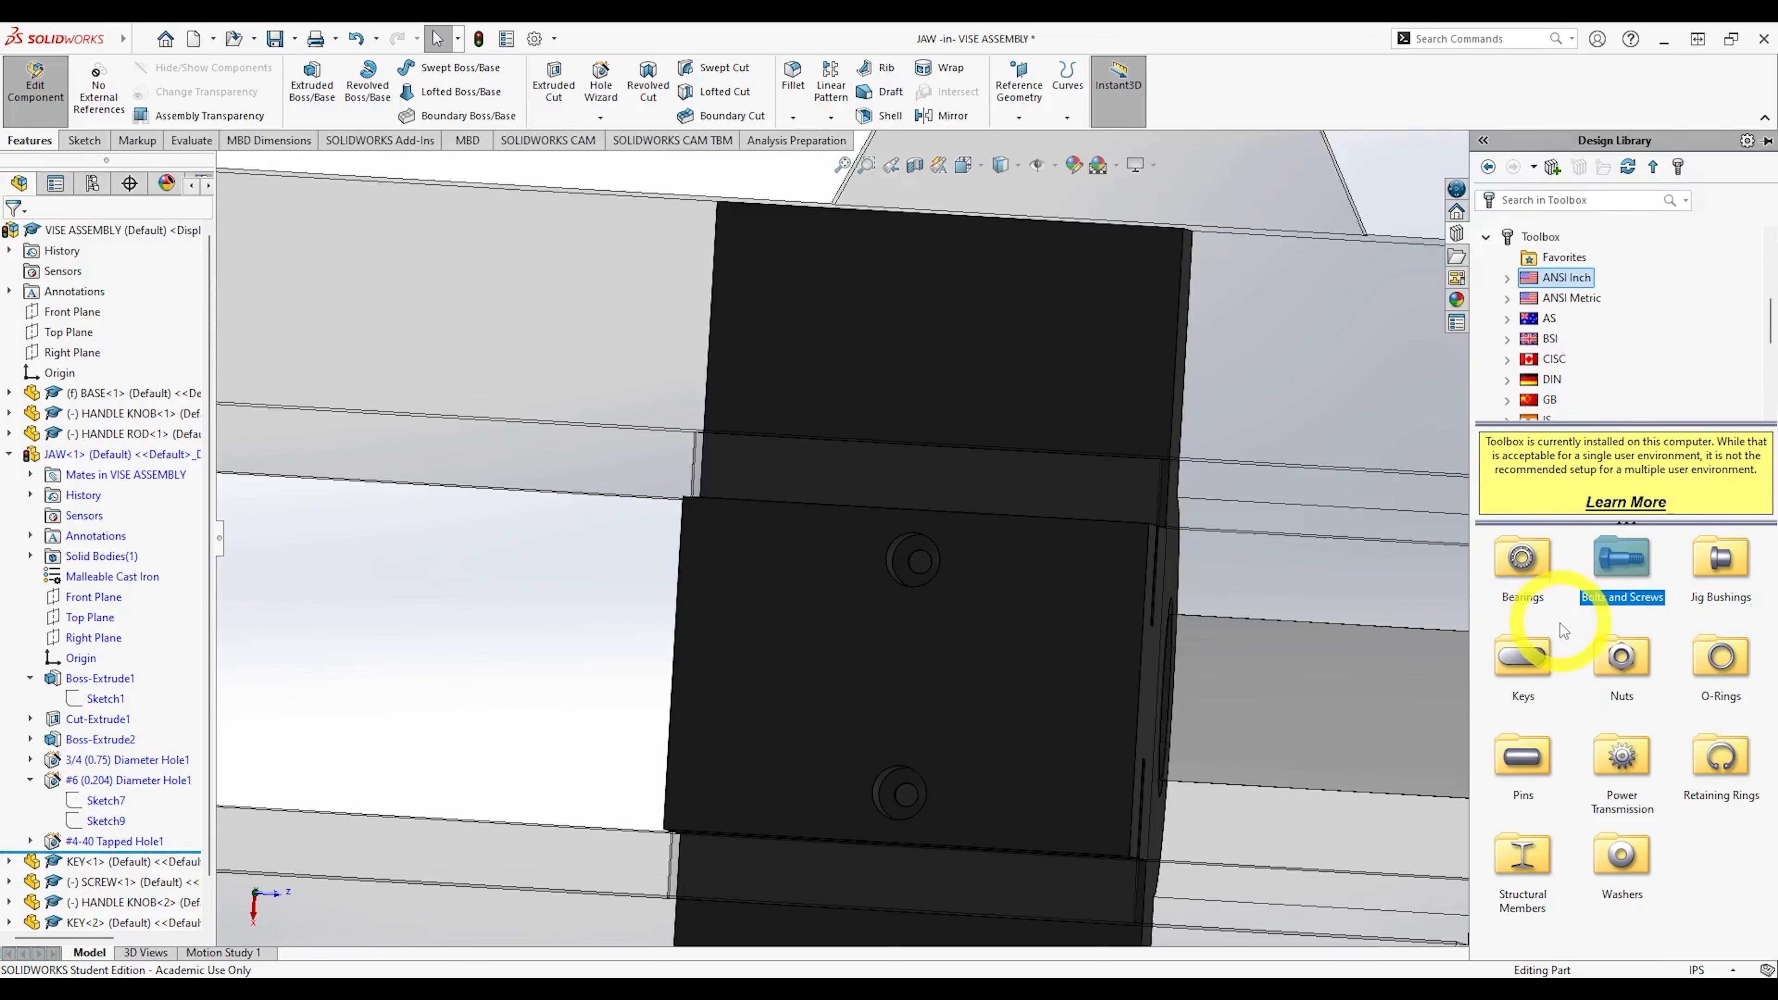
double_click(1610, 568)
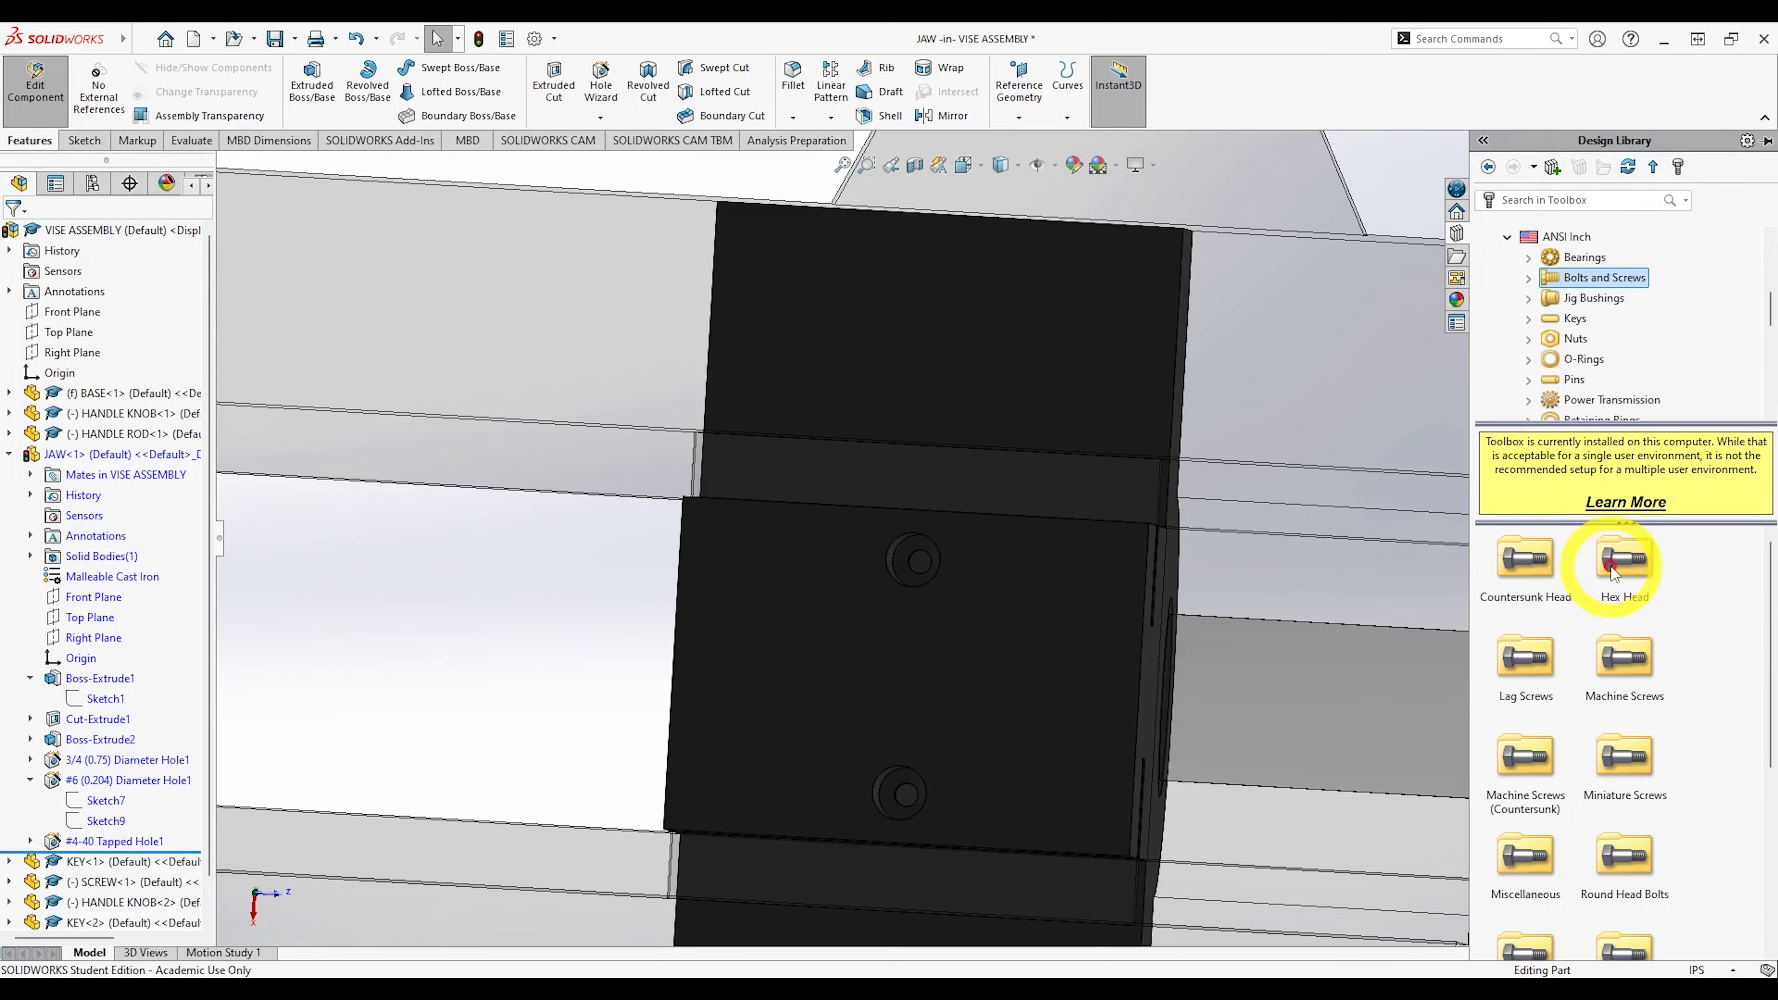
scroll(1565, 699, "down", 1)
scroll(1565, 699, "down", 2)
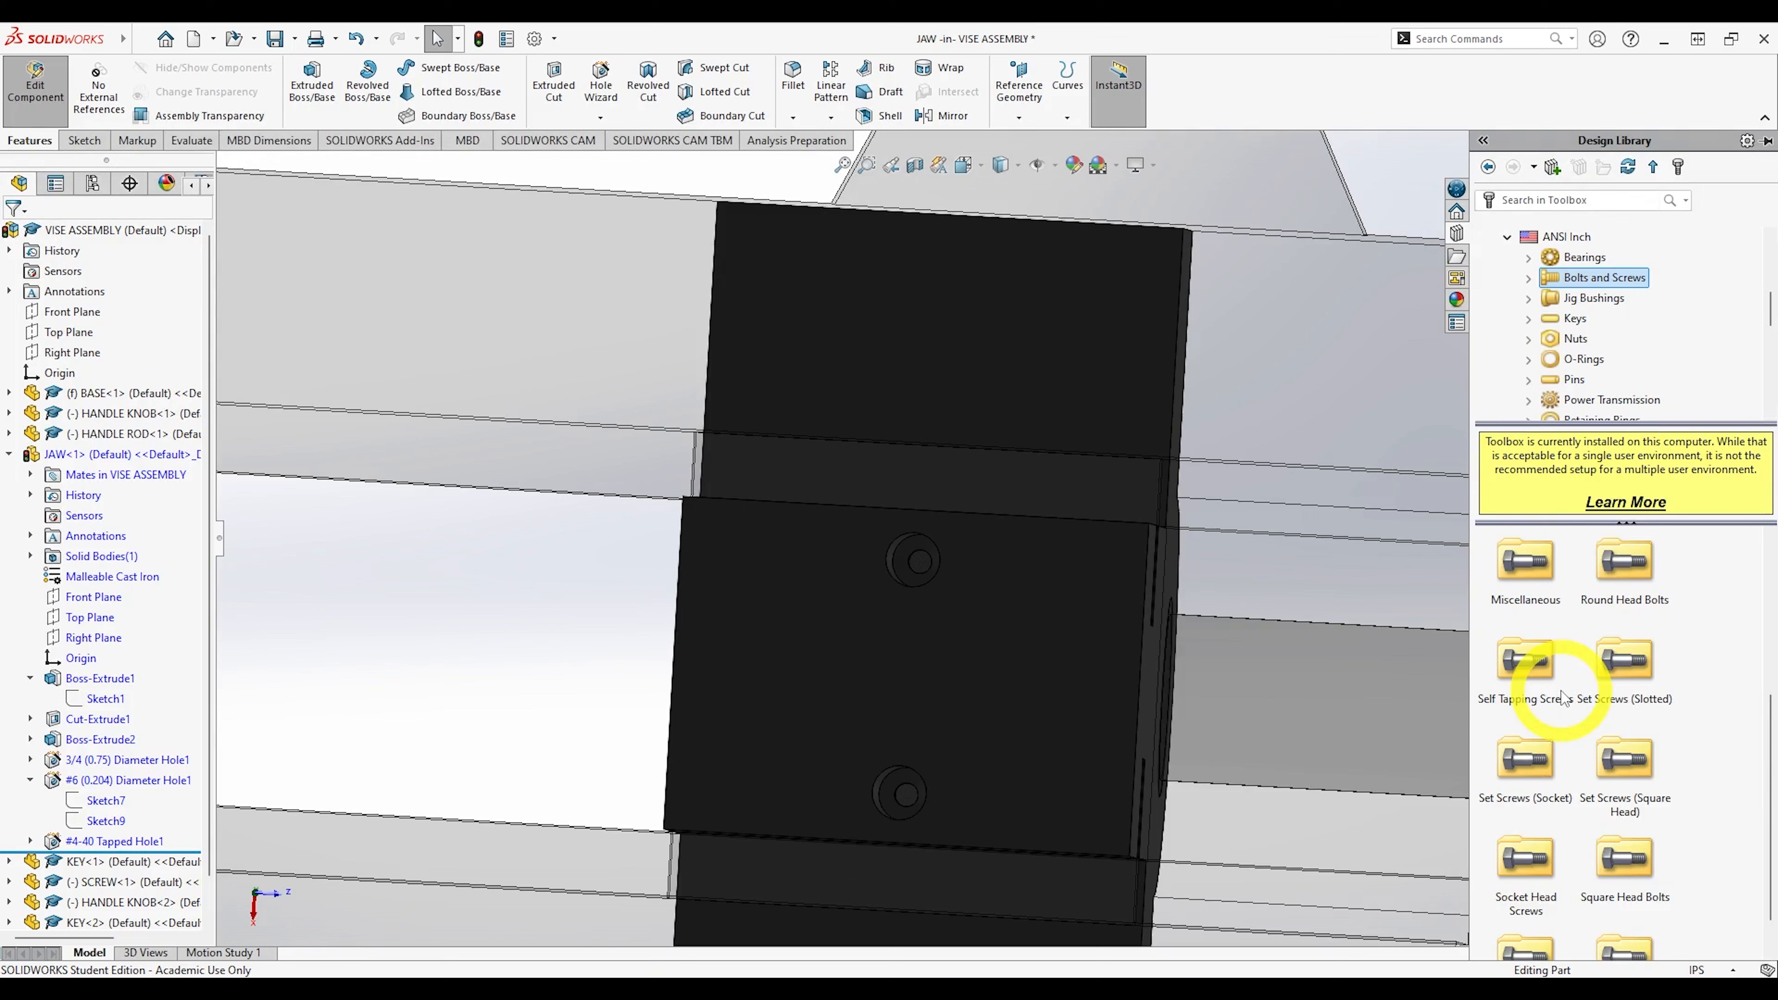
double_click(1520, 762)
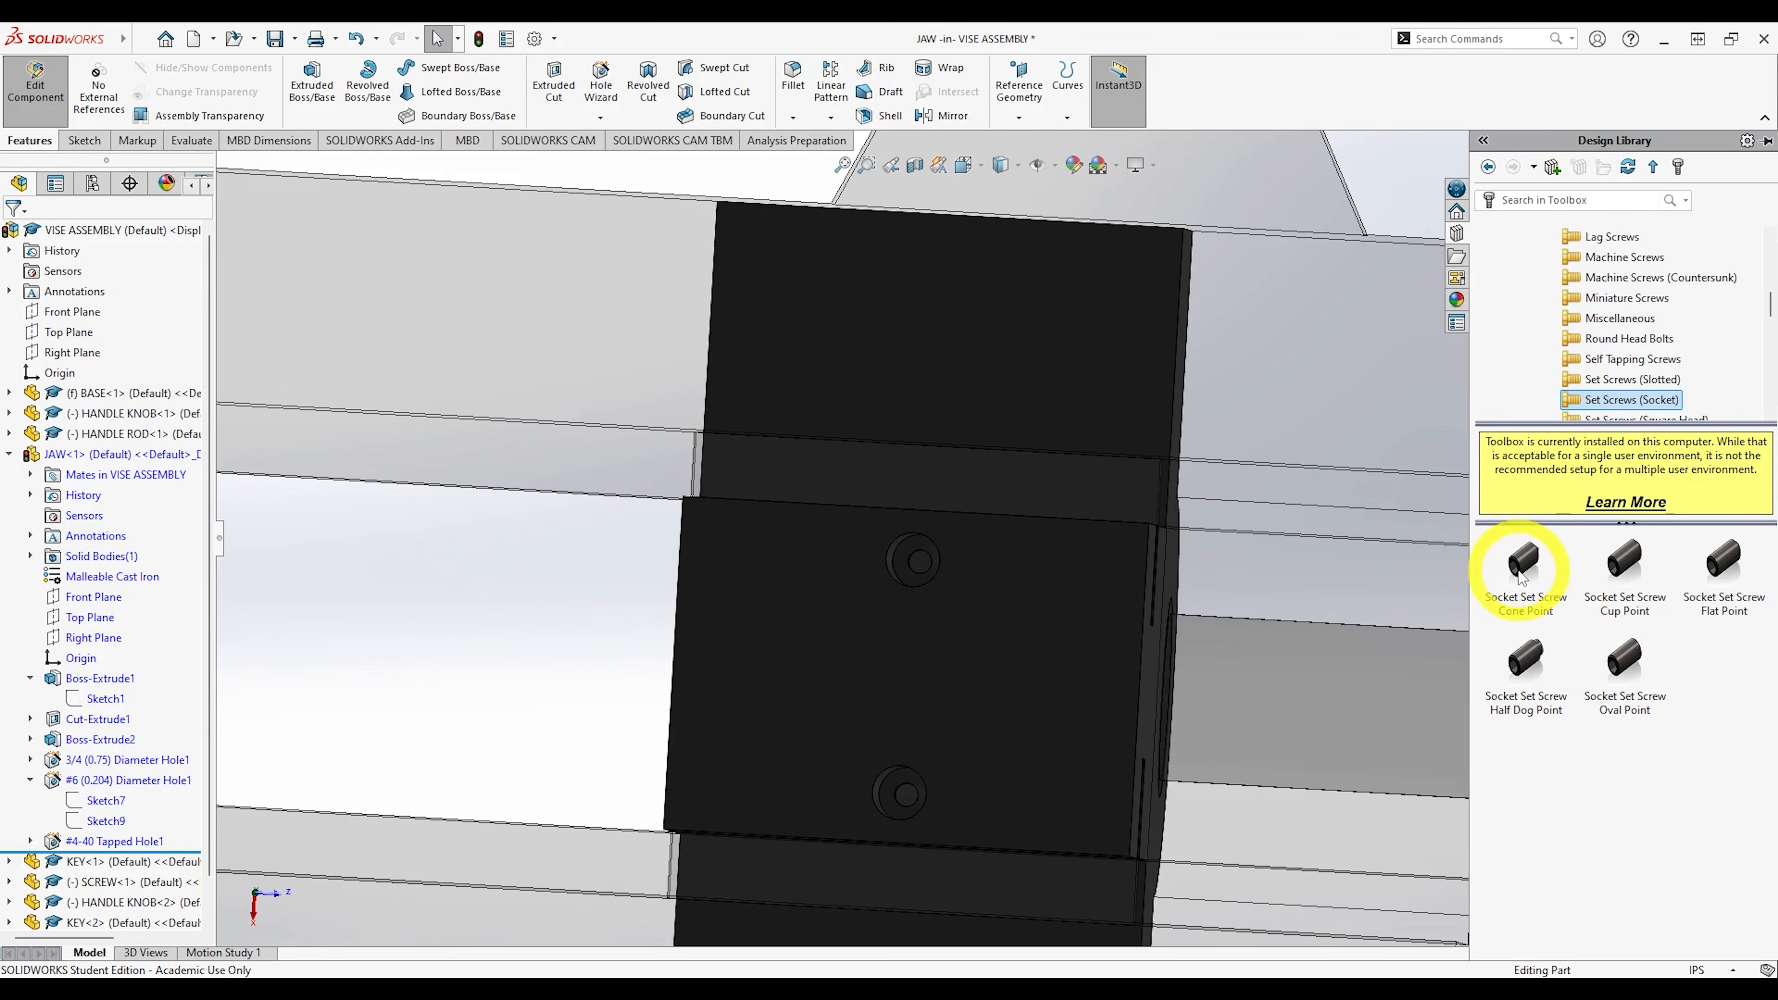
Insert a Socket Set Screw Cup Point from the Toolbox into the vise assembly.
left_click(1522, 570)
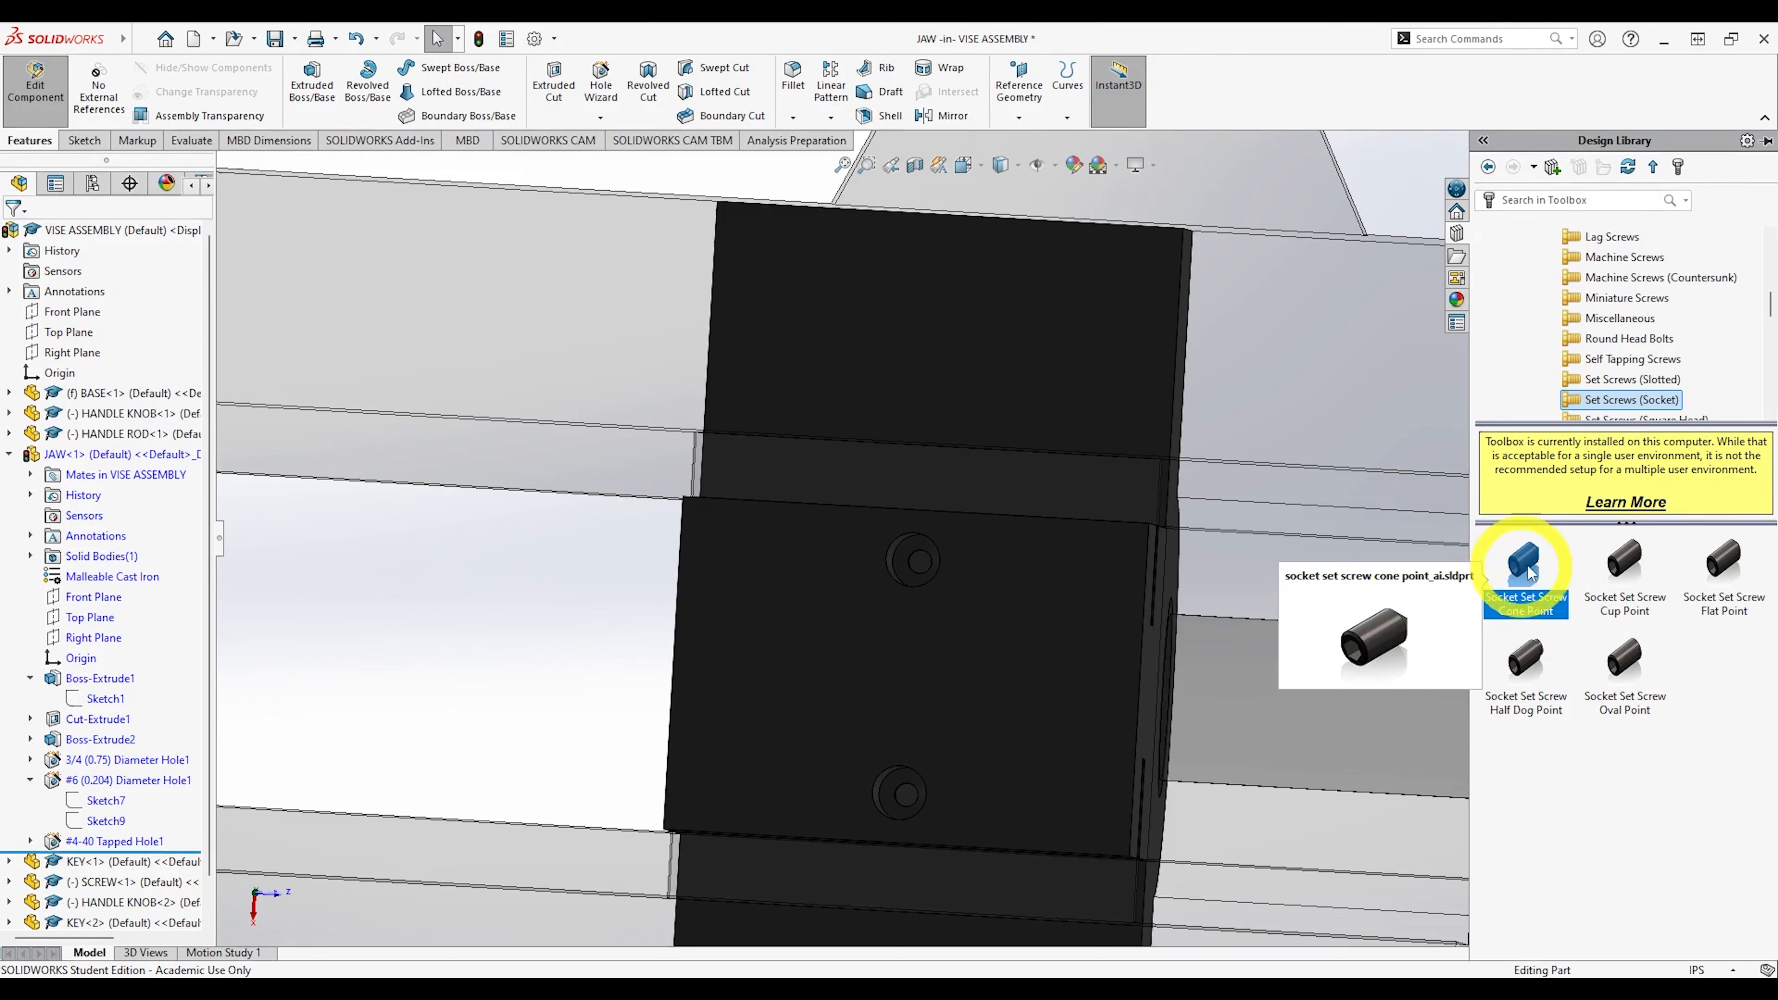
left_click(1625, 555)
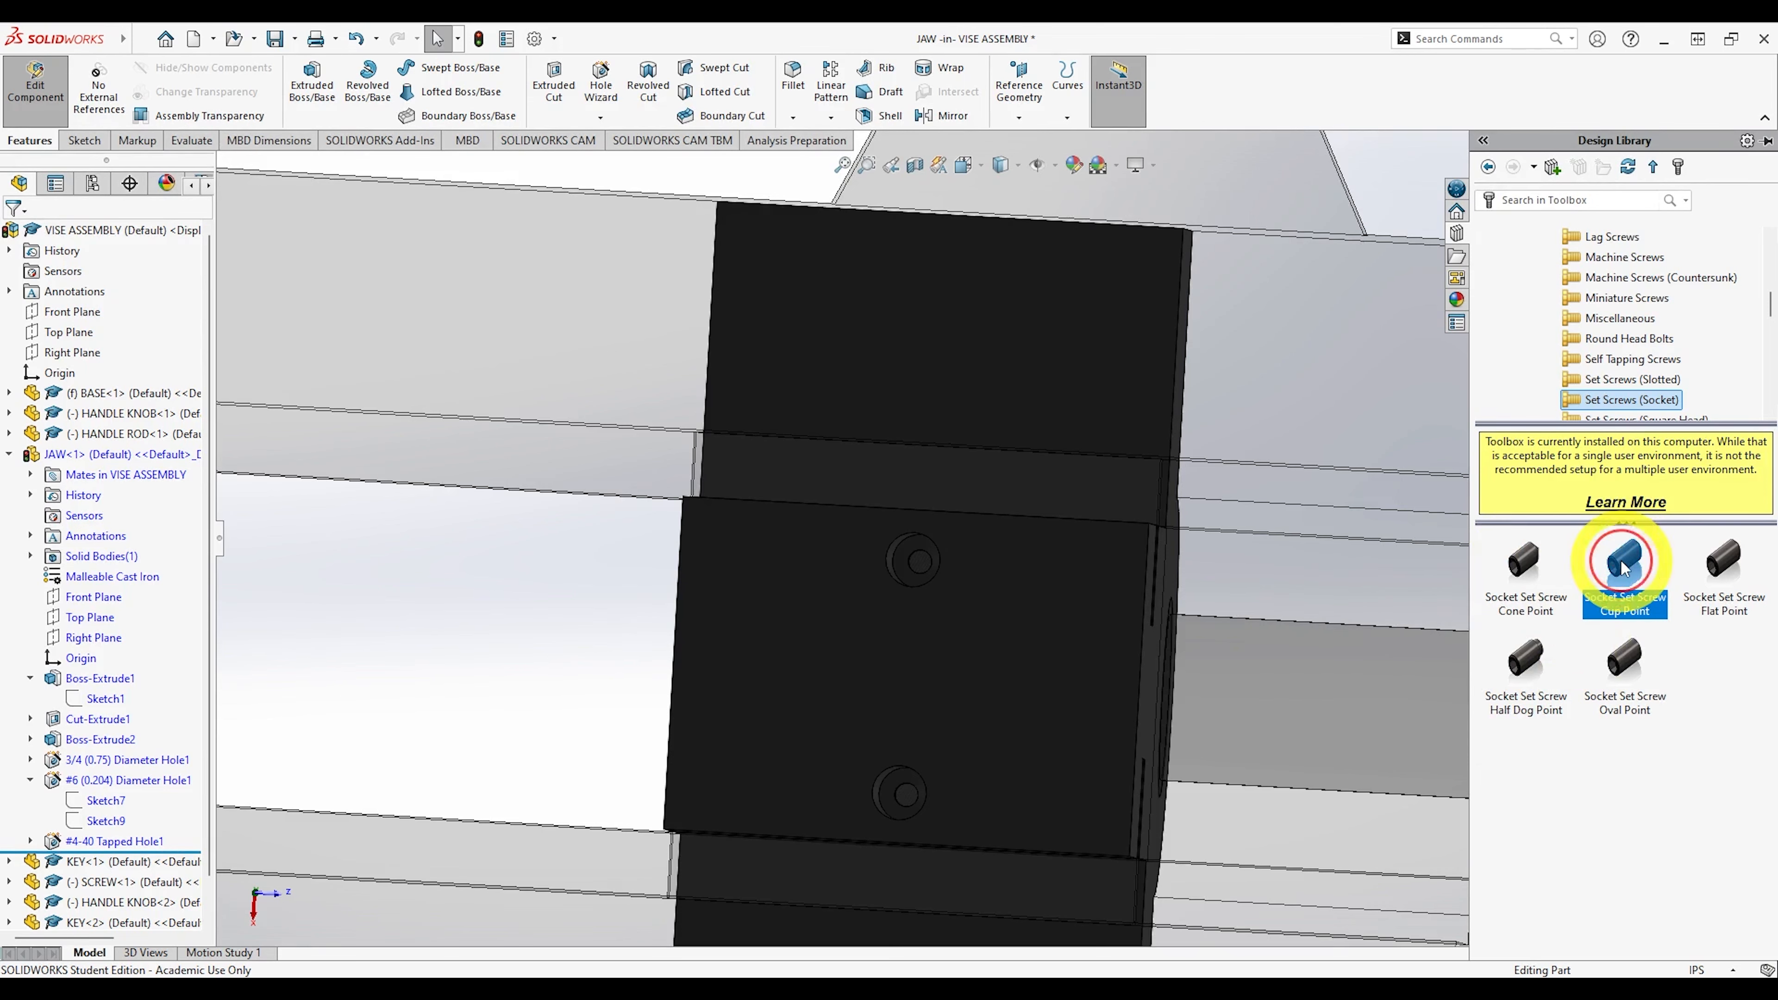
left_click_drag(1620, 559, 923, 559)
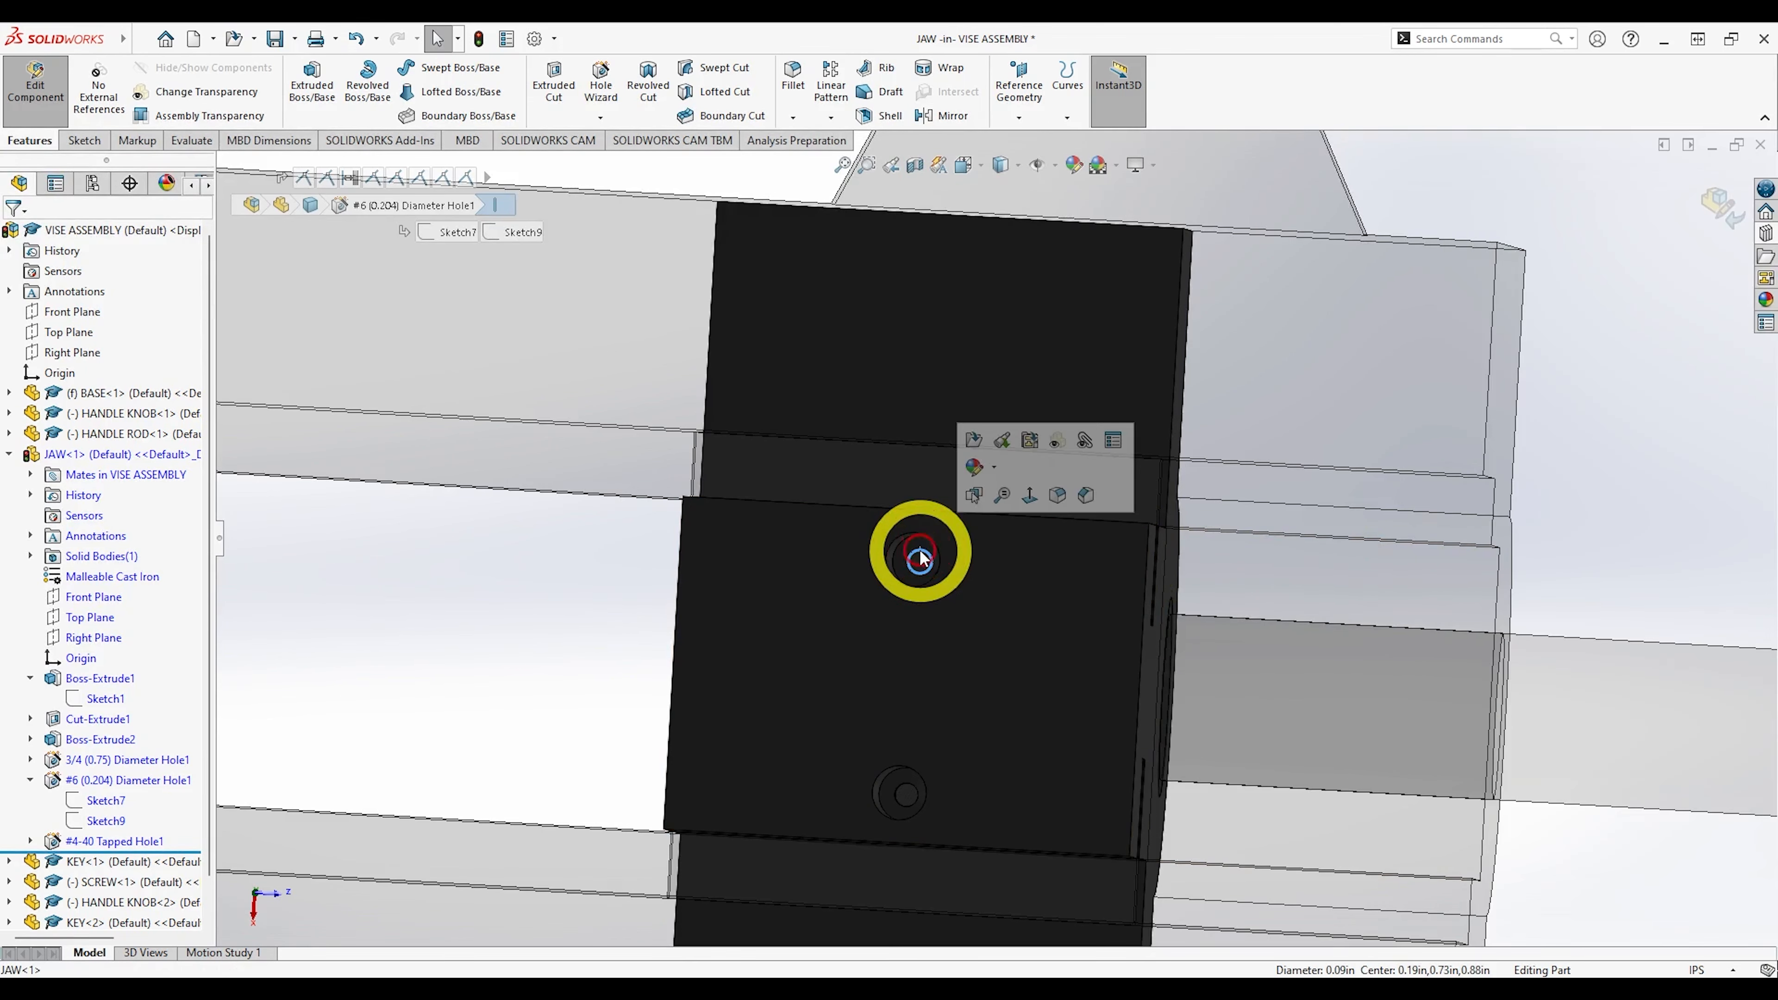
left_click(1766, 234)
right_click(1626, 564)
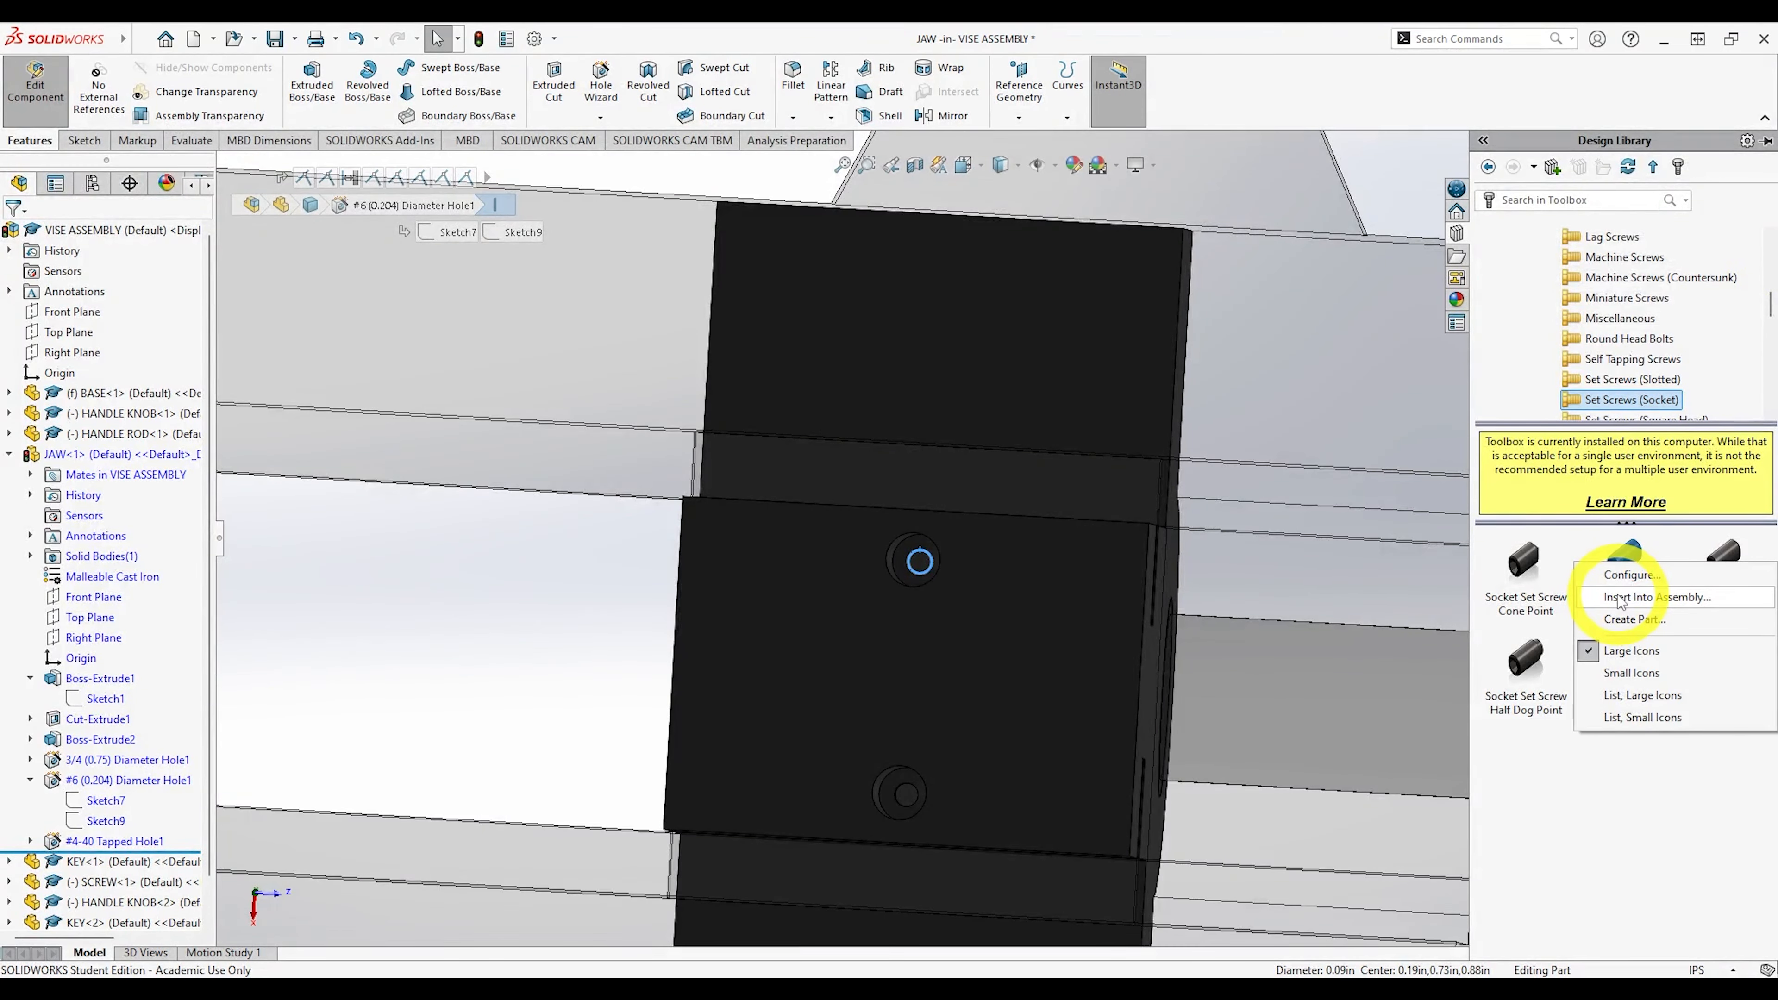
left_click(1619, 597)
left_click(932, 566)
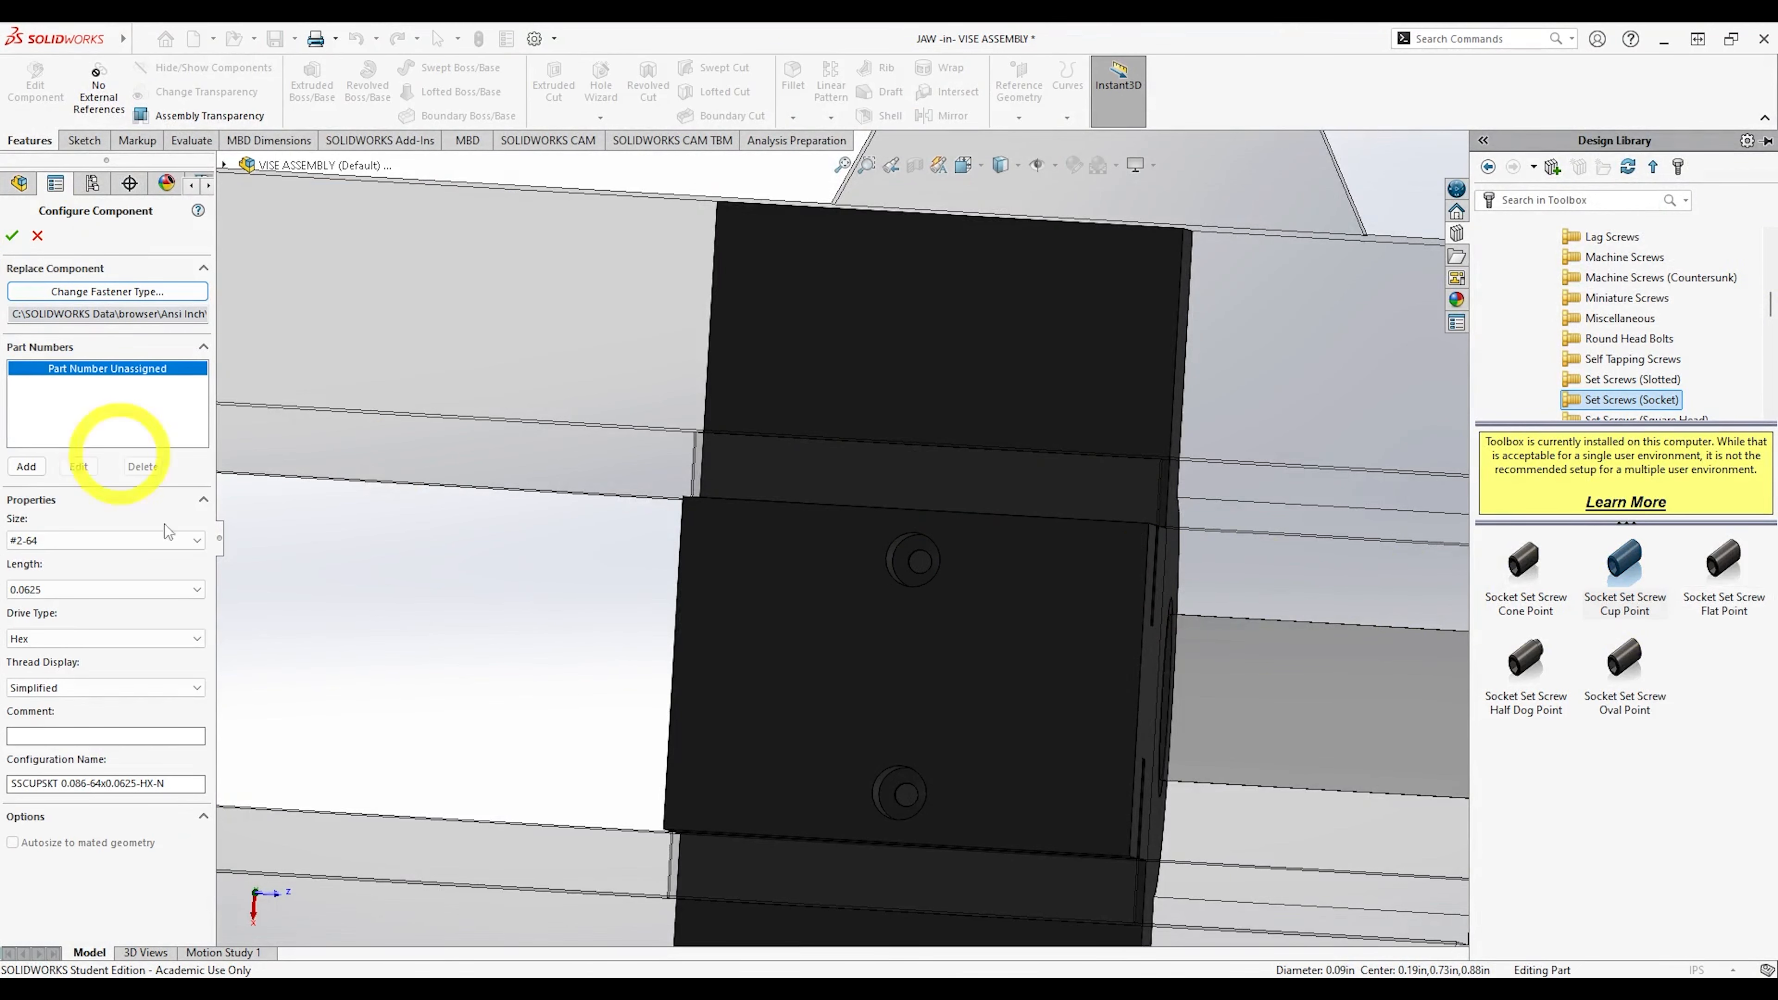
Configure the cup point set screw with size #4-40 and accept the component.
left_click(107, 549)
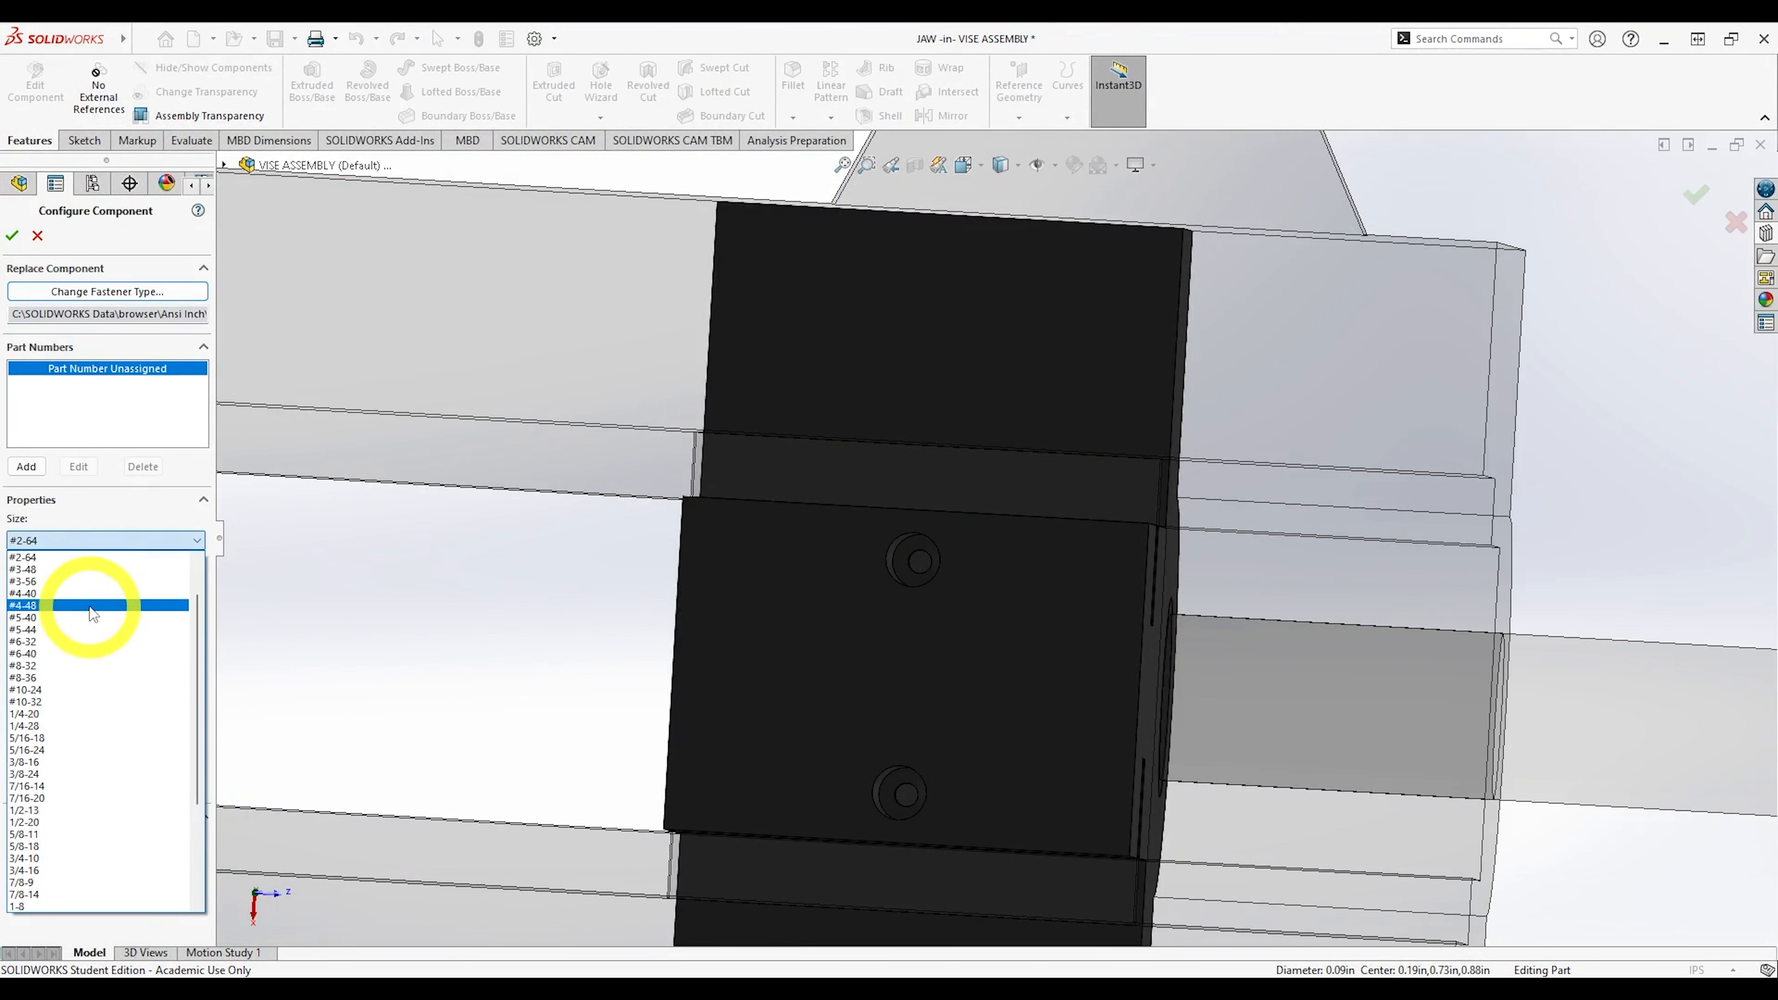
left_click(90, 594)
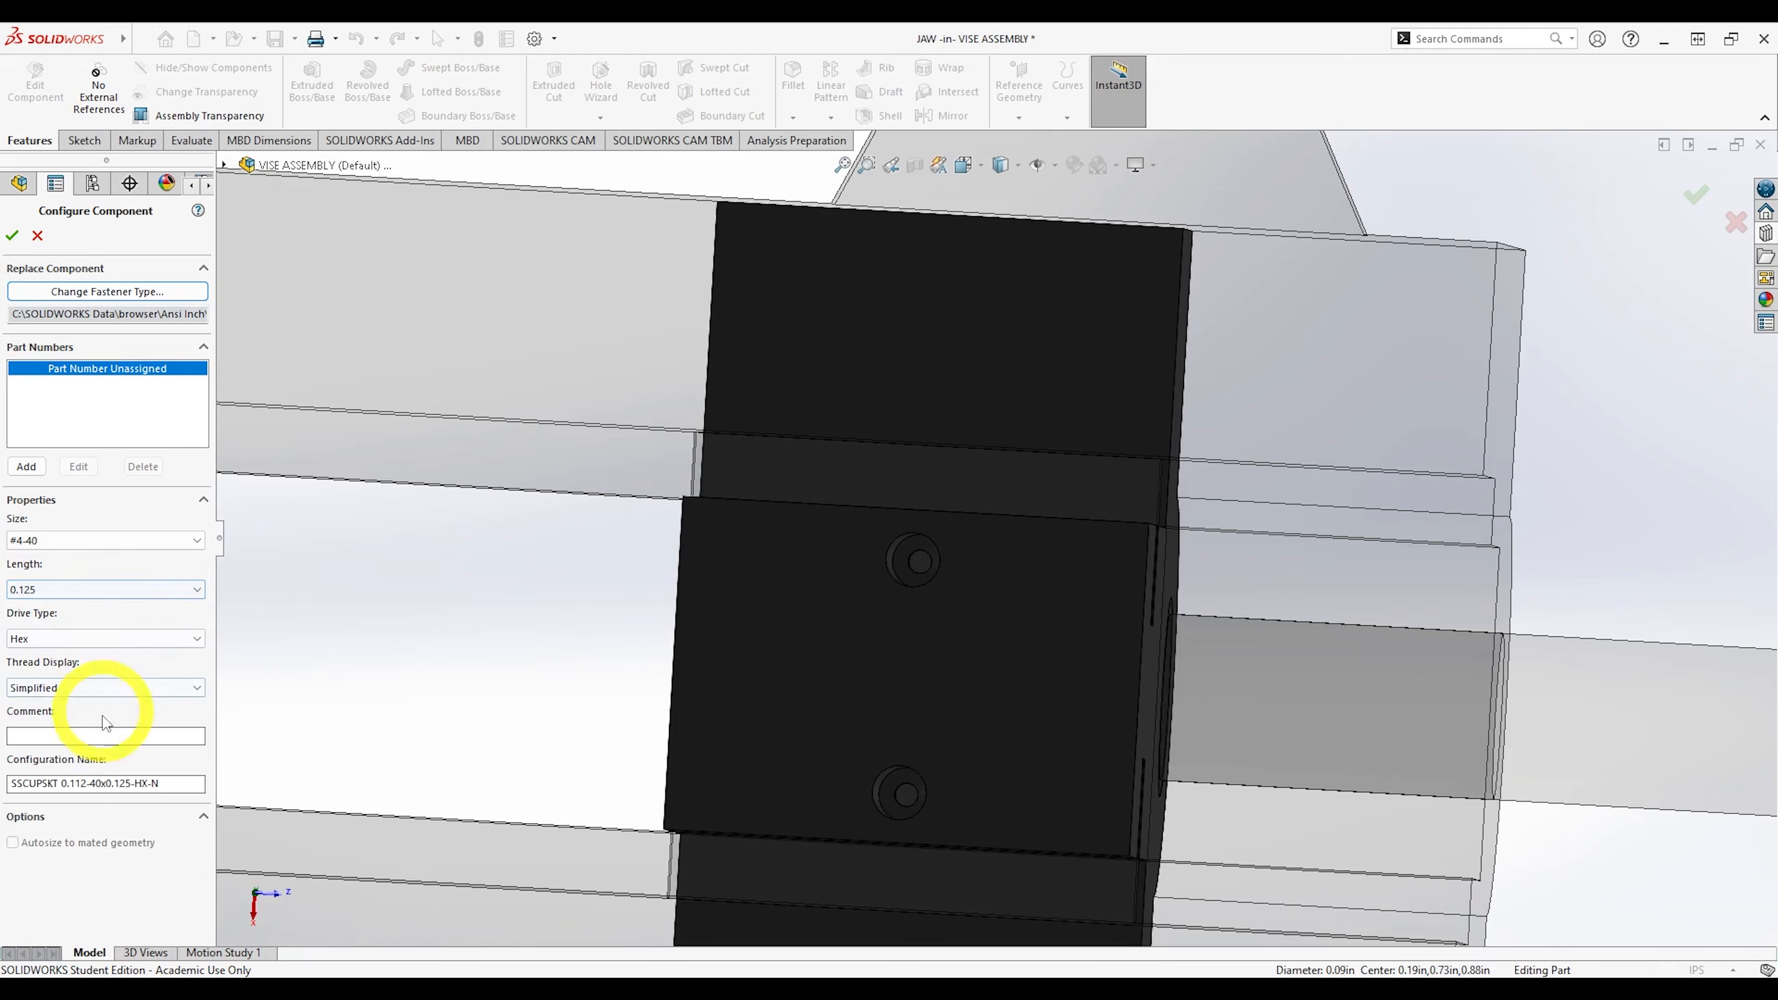
scroll(633, 726, "up", 5)
middle_click_drag(637, 730, 766, 624)
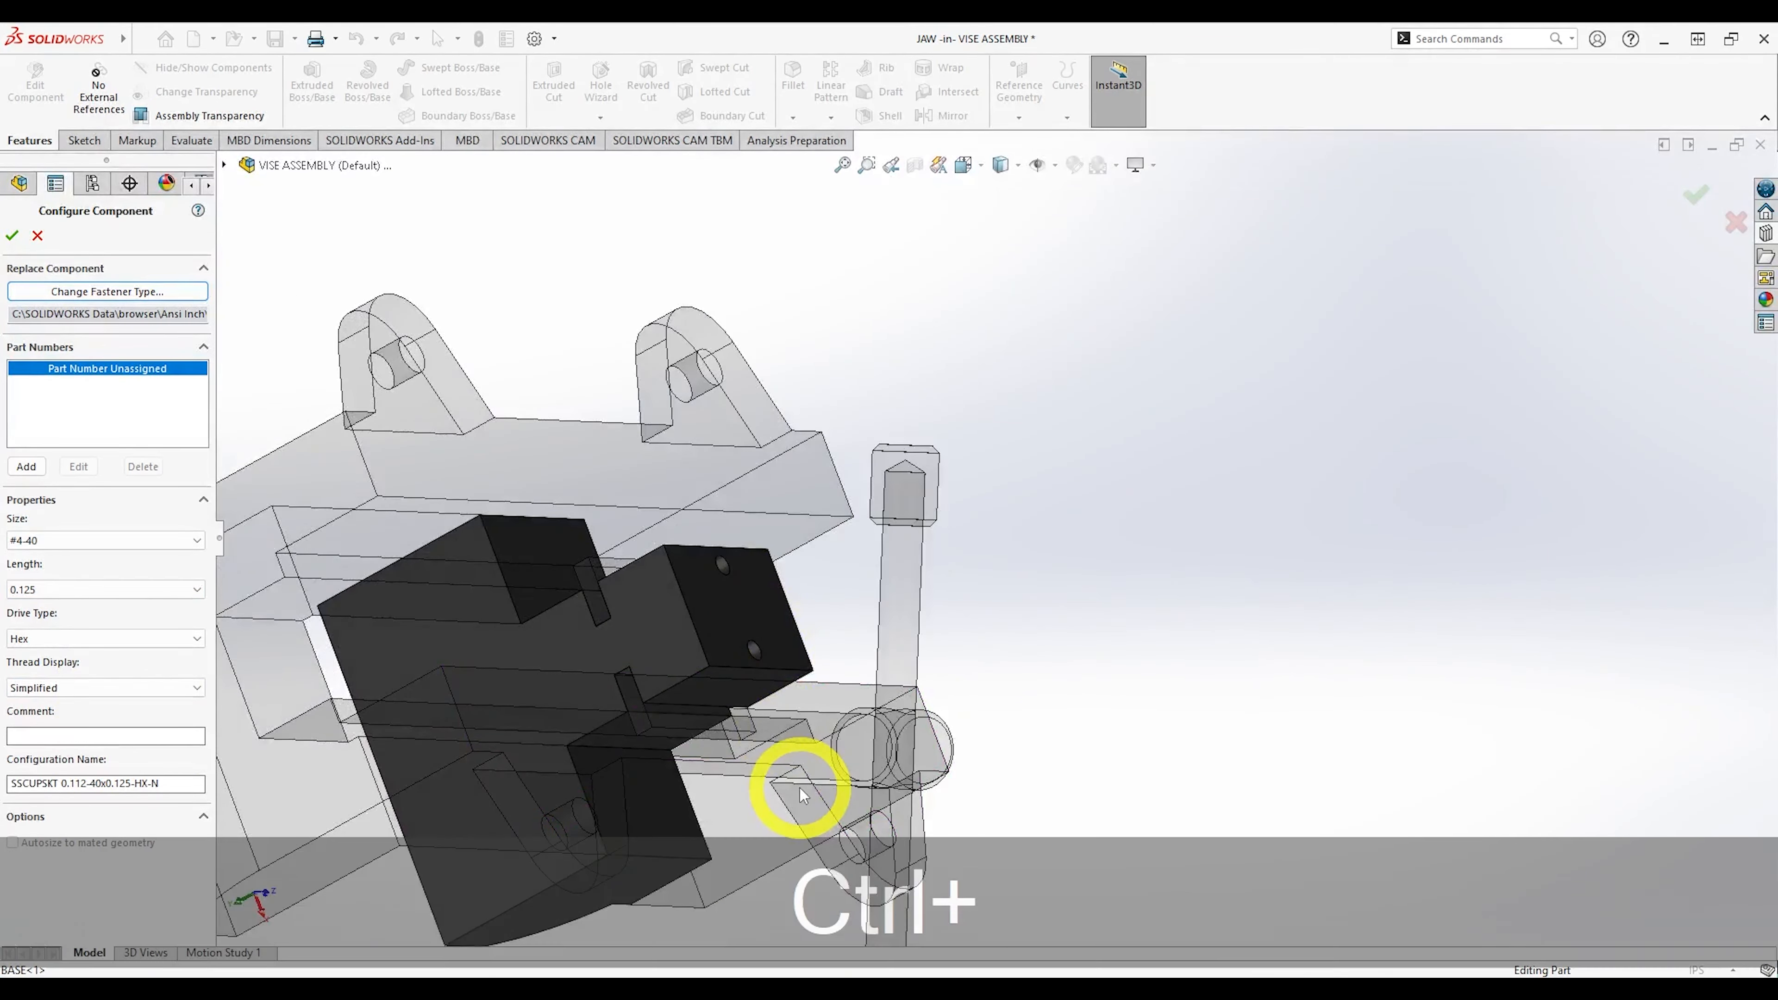
middle_click_drag(804, 797, 779, 473, "ctrl")
scroll(909, 812, "down", 3)
scroll(847, 469, "down", 2)
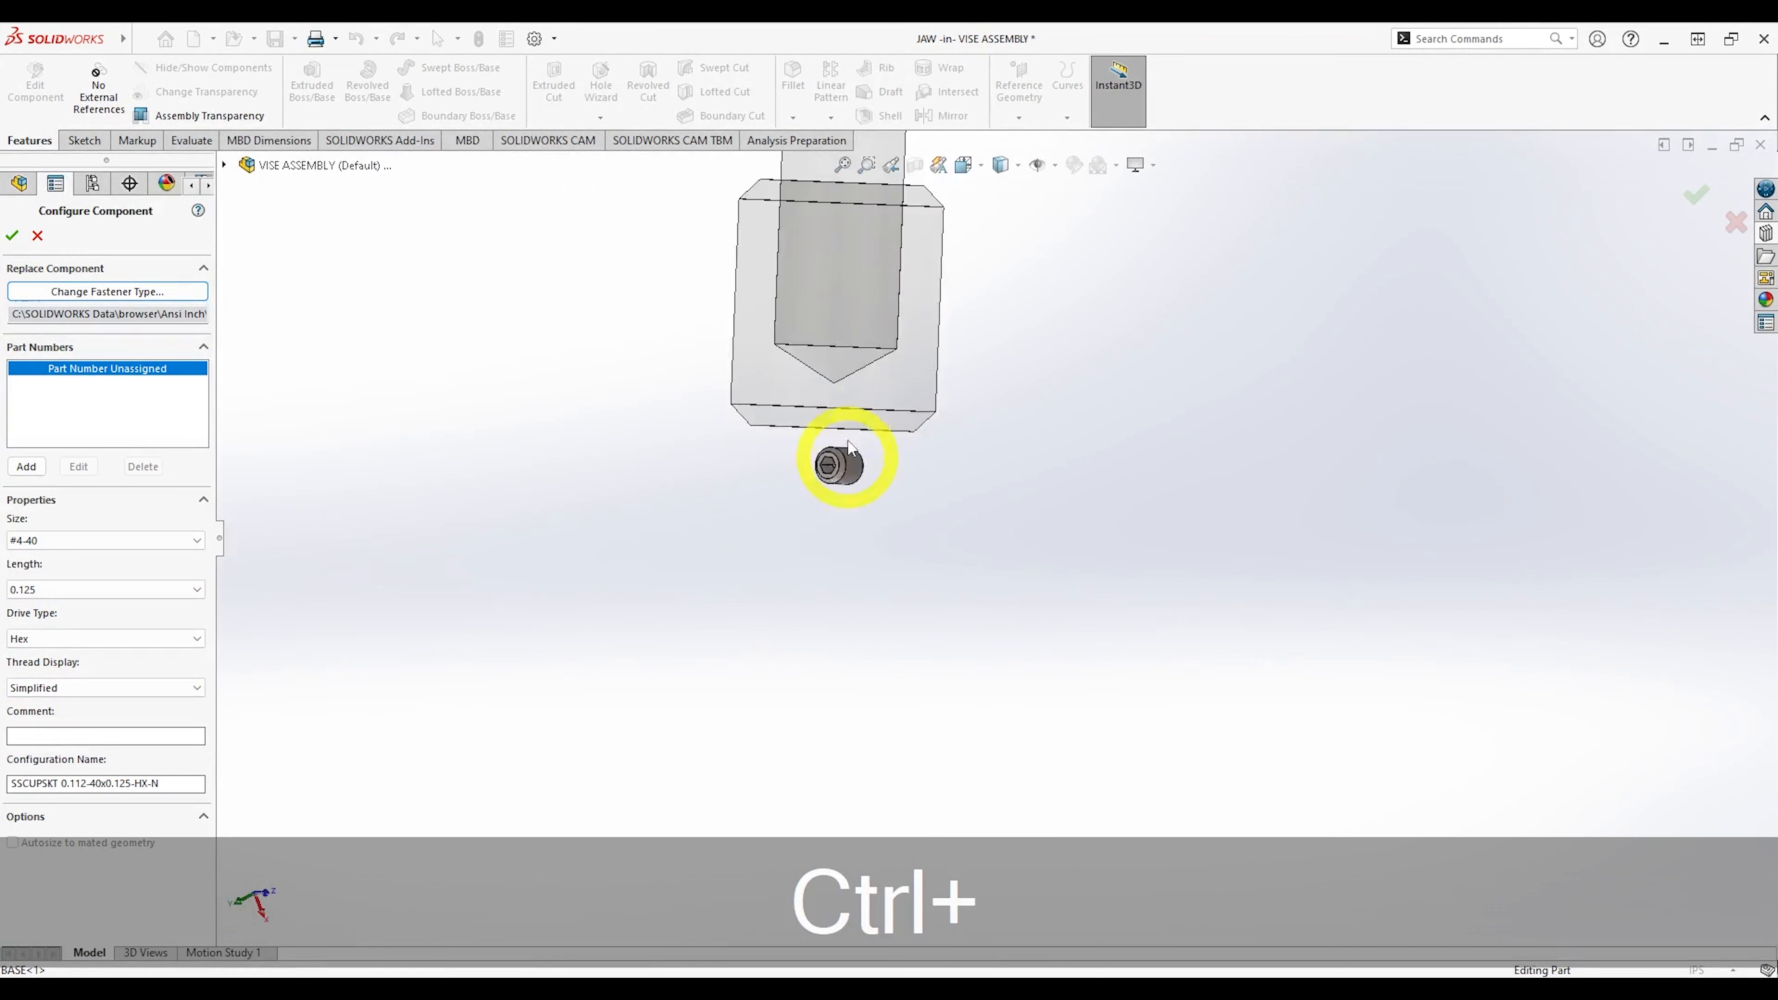
scroll(849, 492, "up", 4)
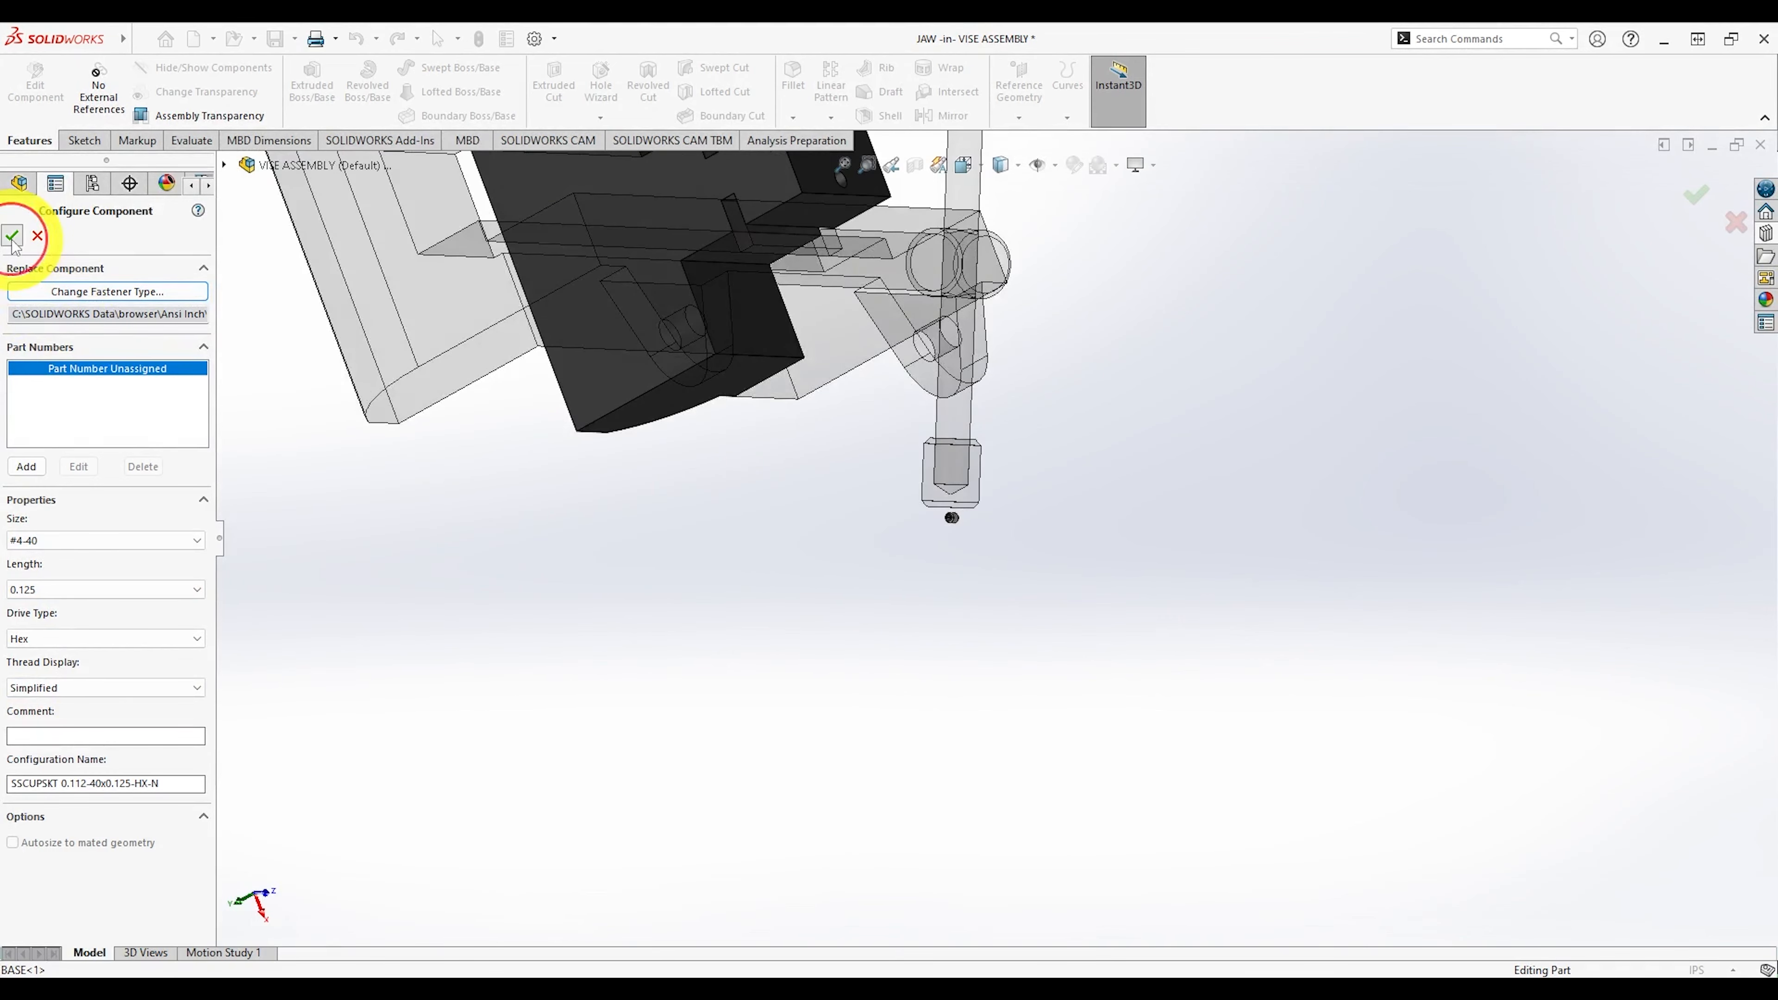
left_click(12, 238)
Finish editing the jaw in context and return to the vise assembly.
scroll(582, 475, "up", 3)
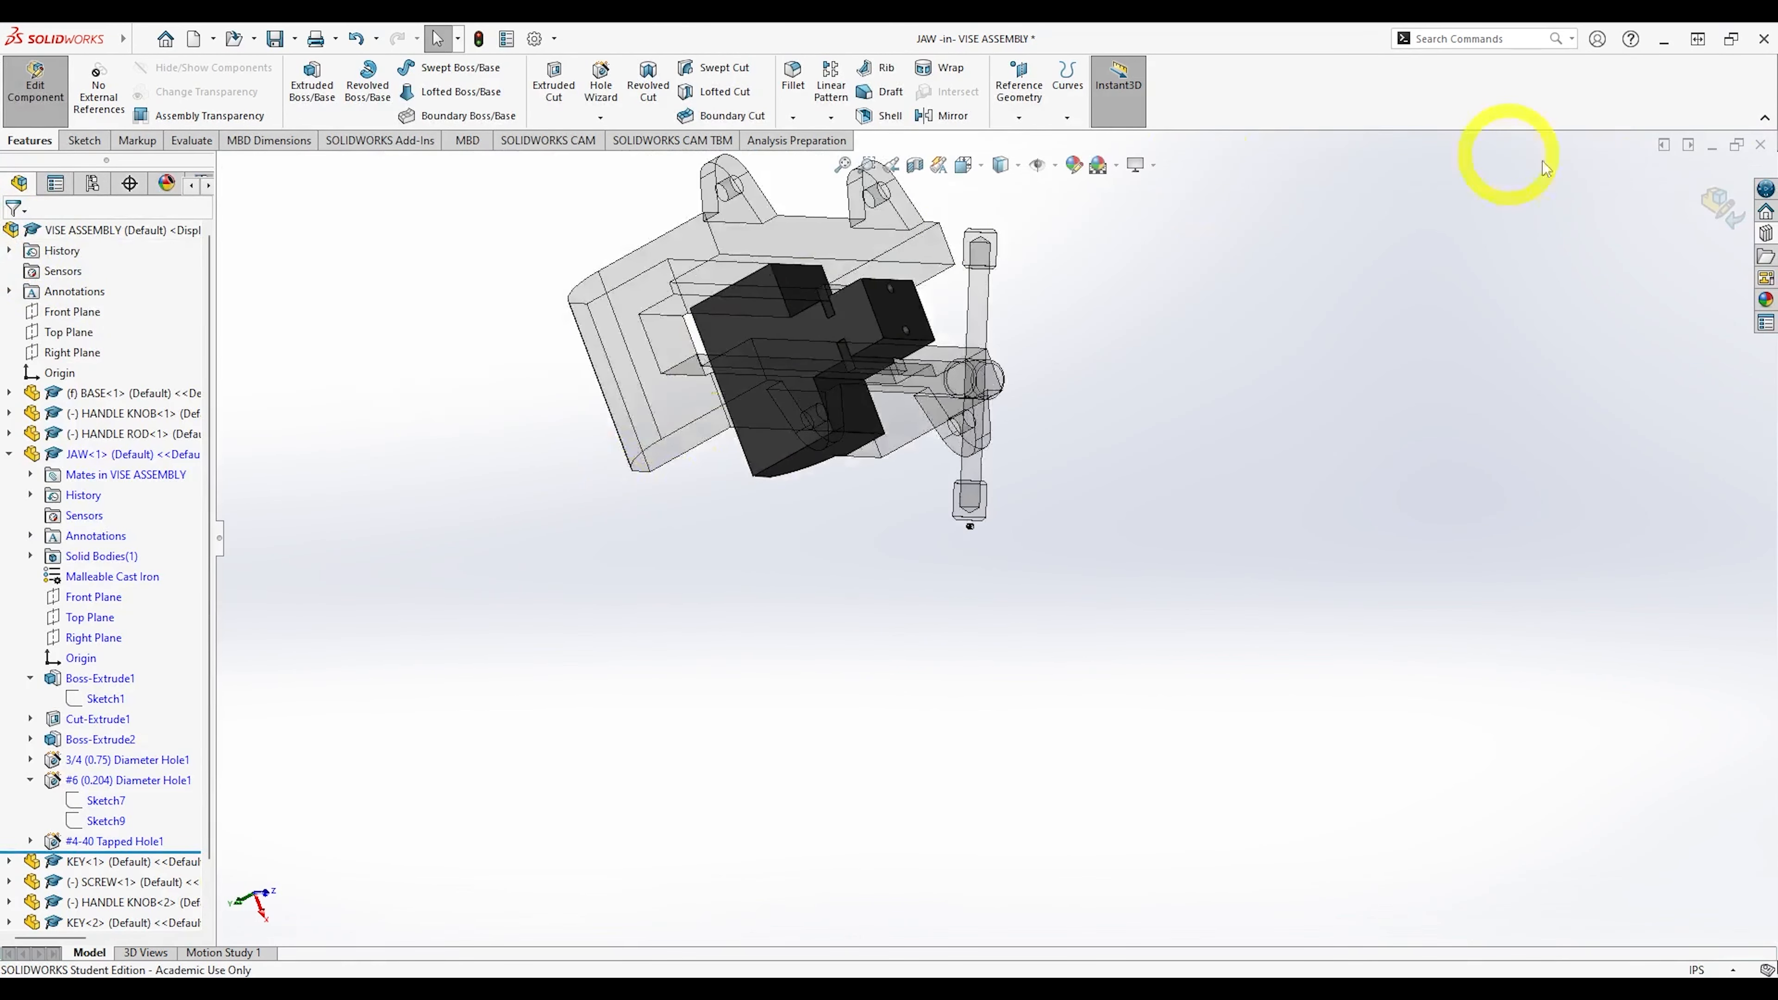
left_click(1721, 202)
middle_click_drag(1591, 195, 1048, 353)
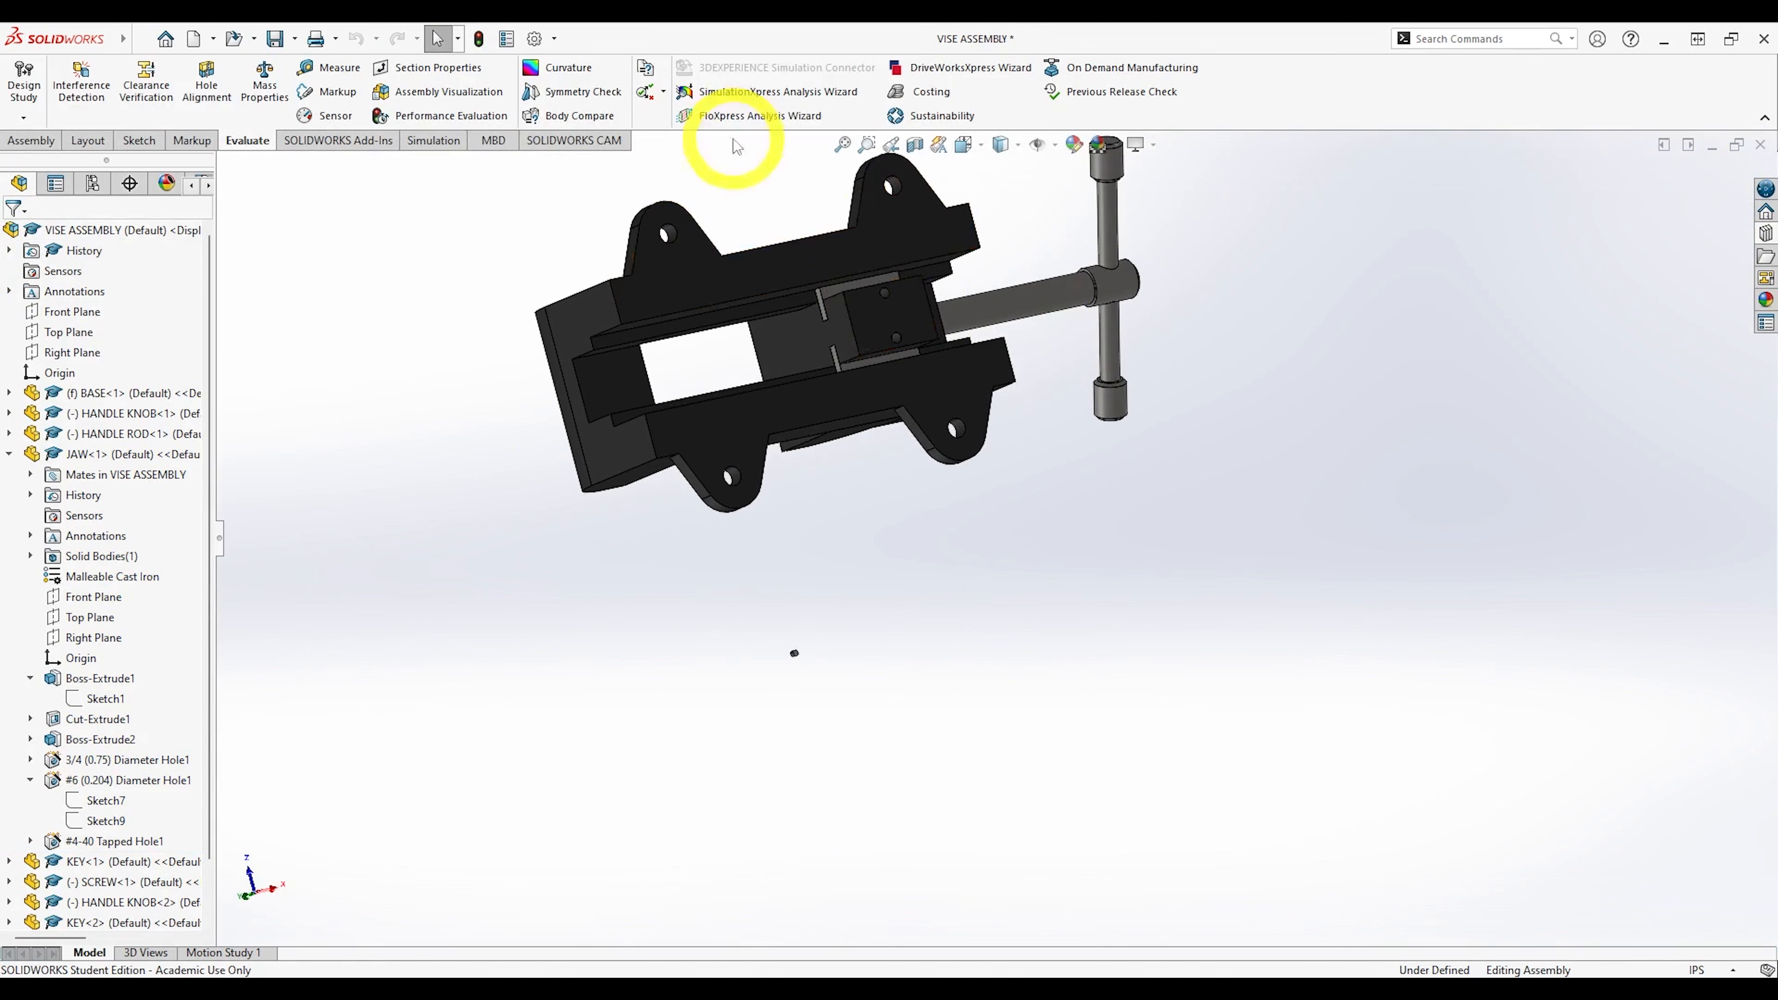
Try a concentric mate between the set screw's socket-end edge and the edge of a tapped hole in the jaw's bottom face.
left_click(28, 140)
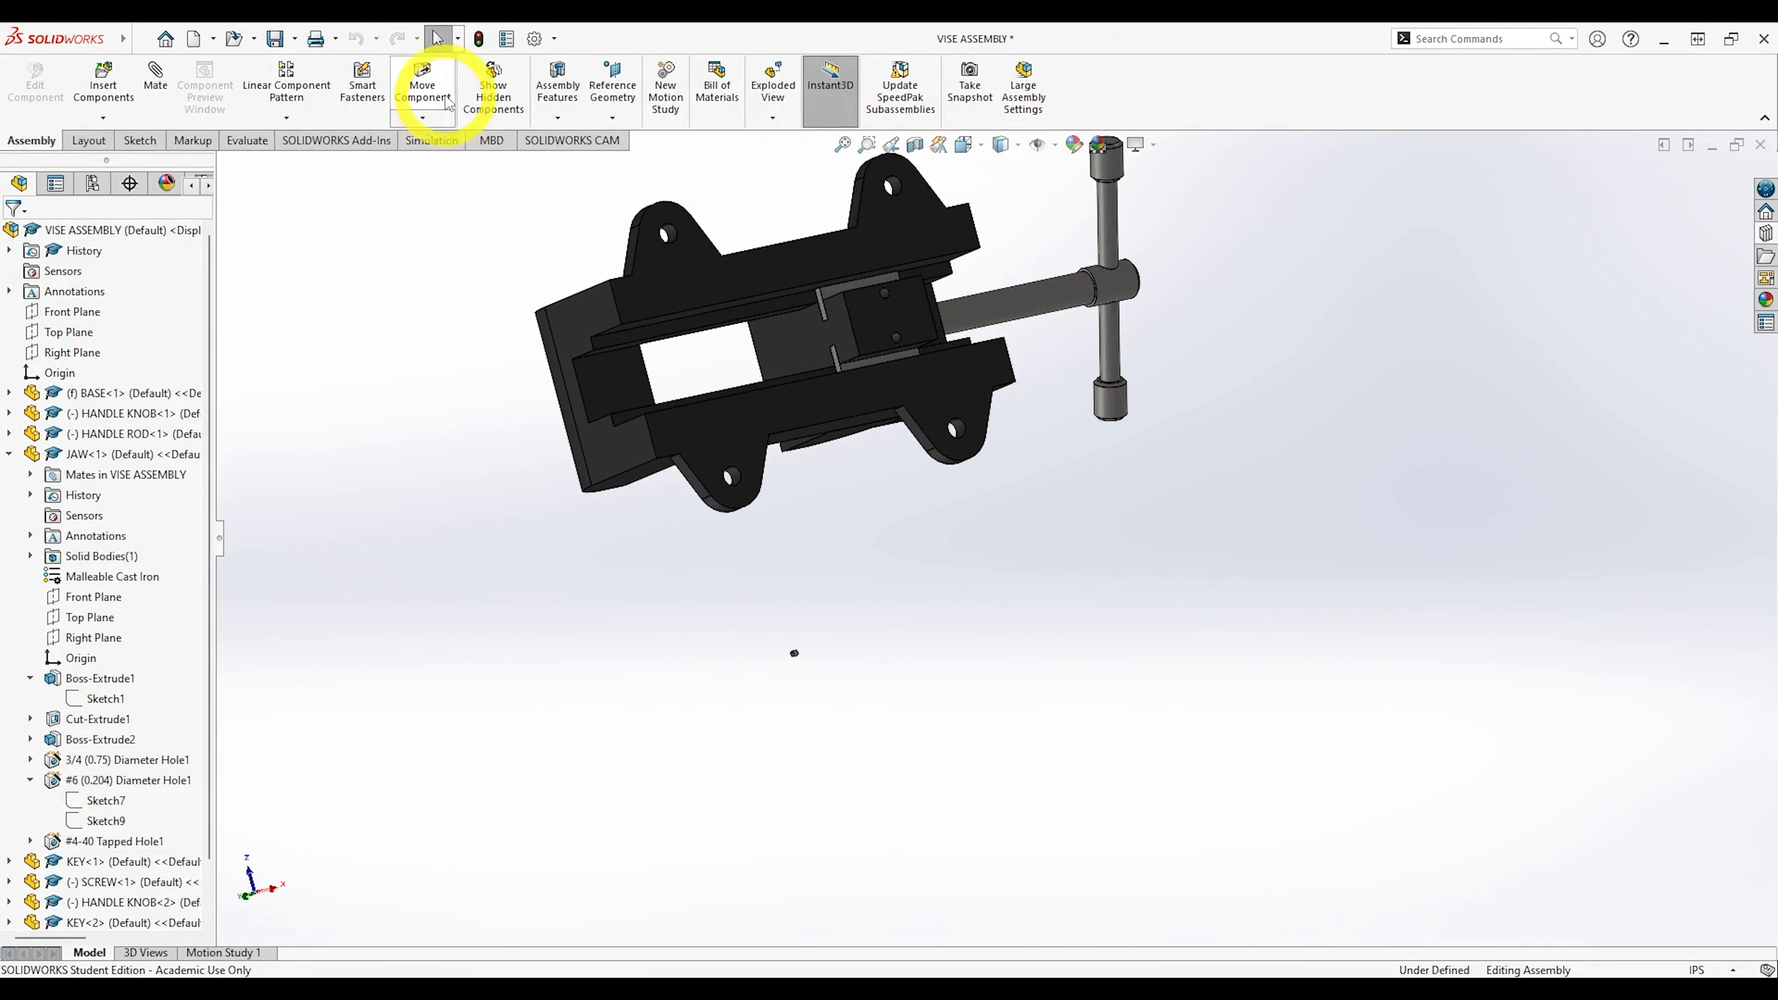
left_click(156, 76)
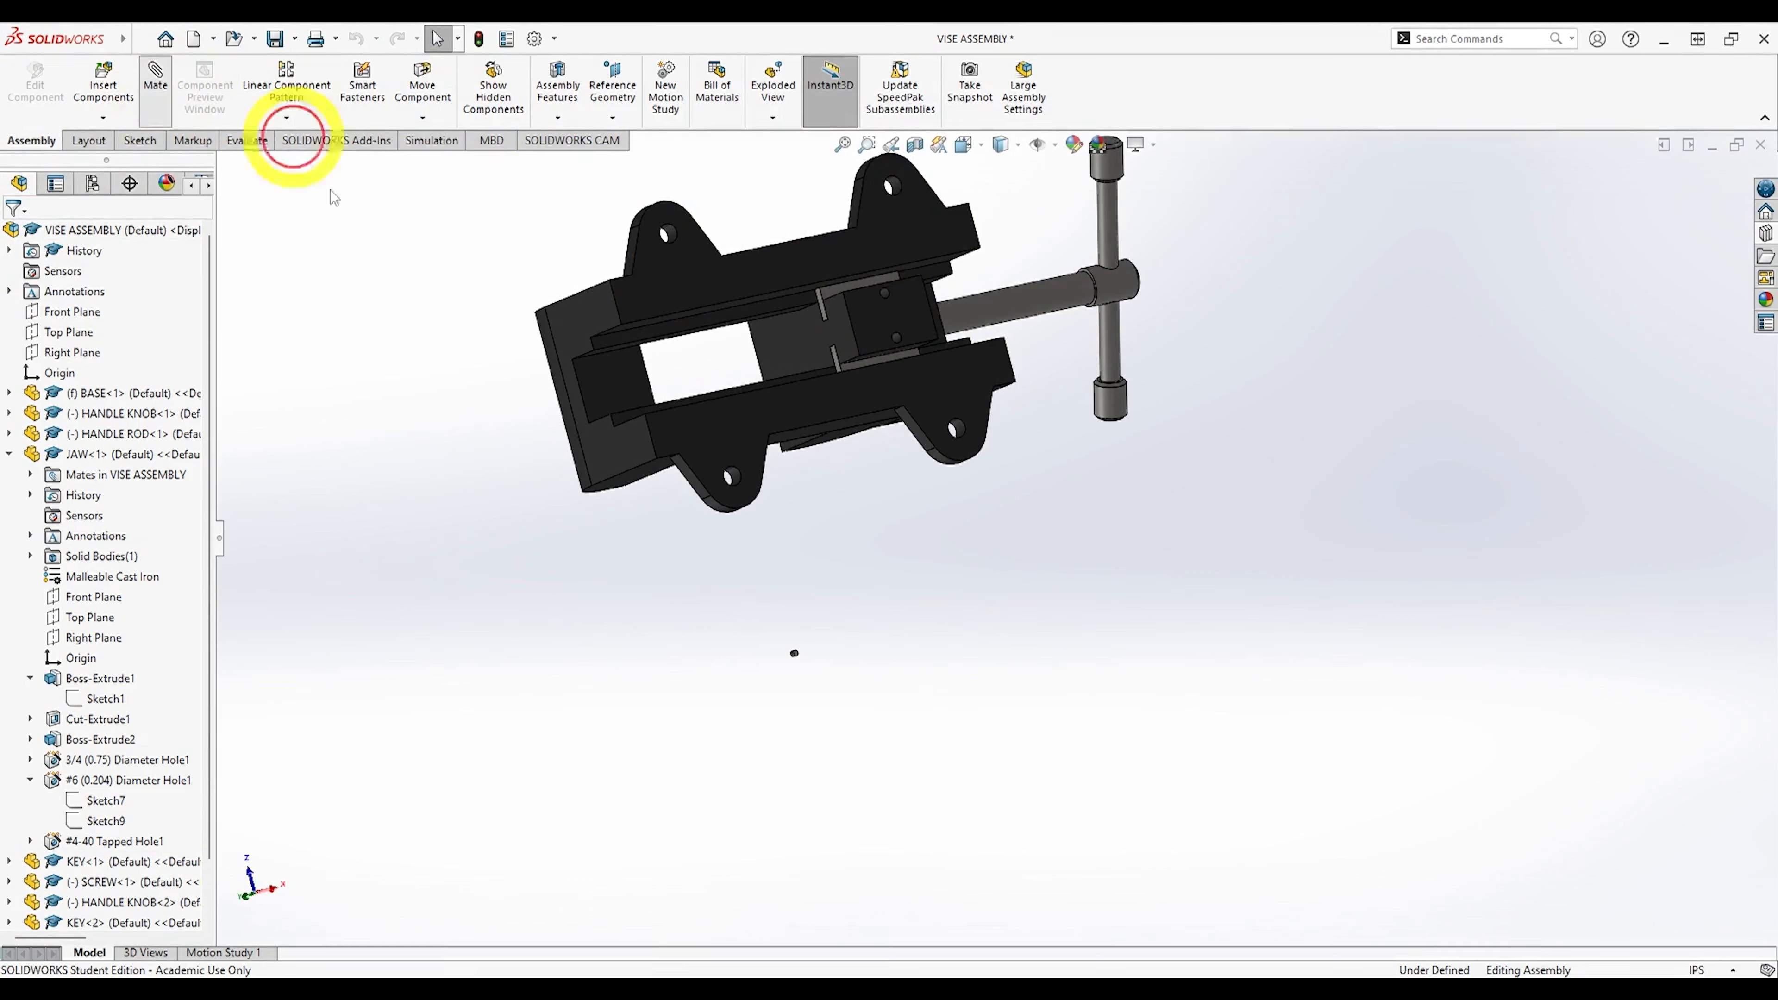
scroll(814, 447, "down", 4)
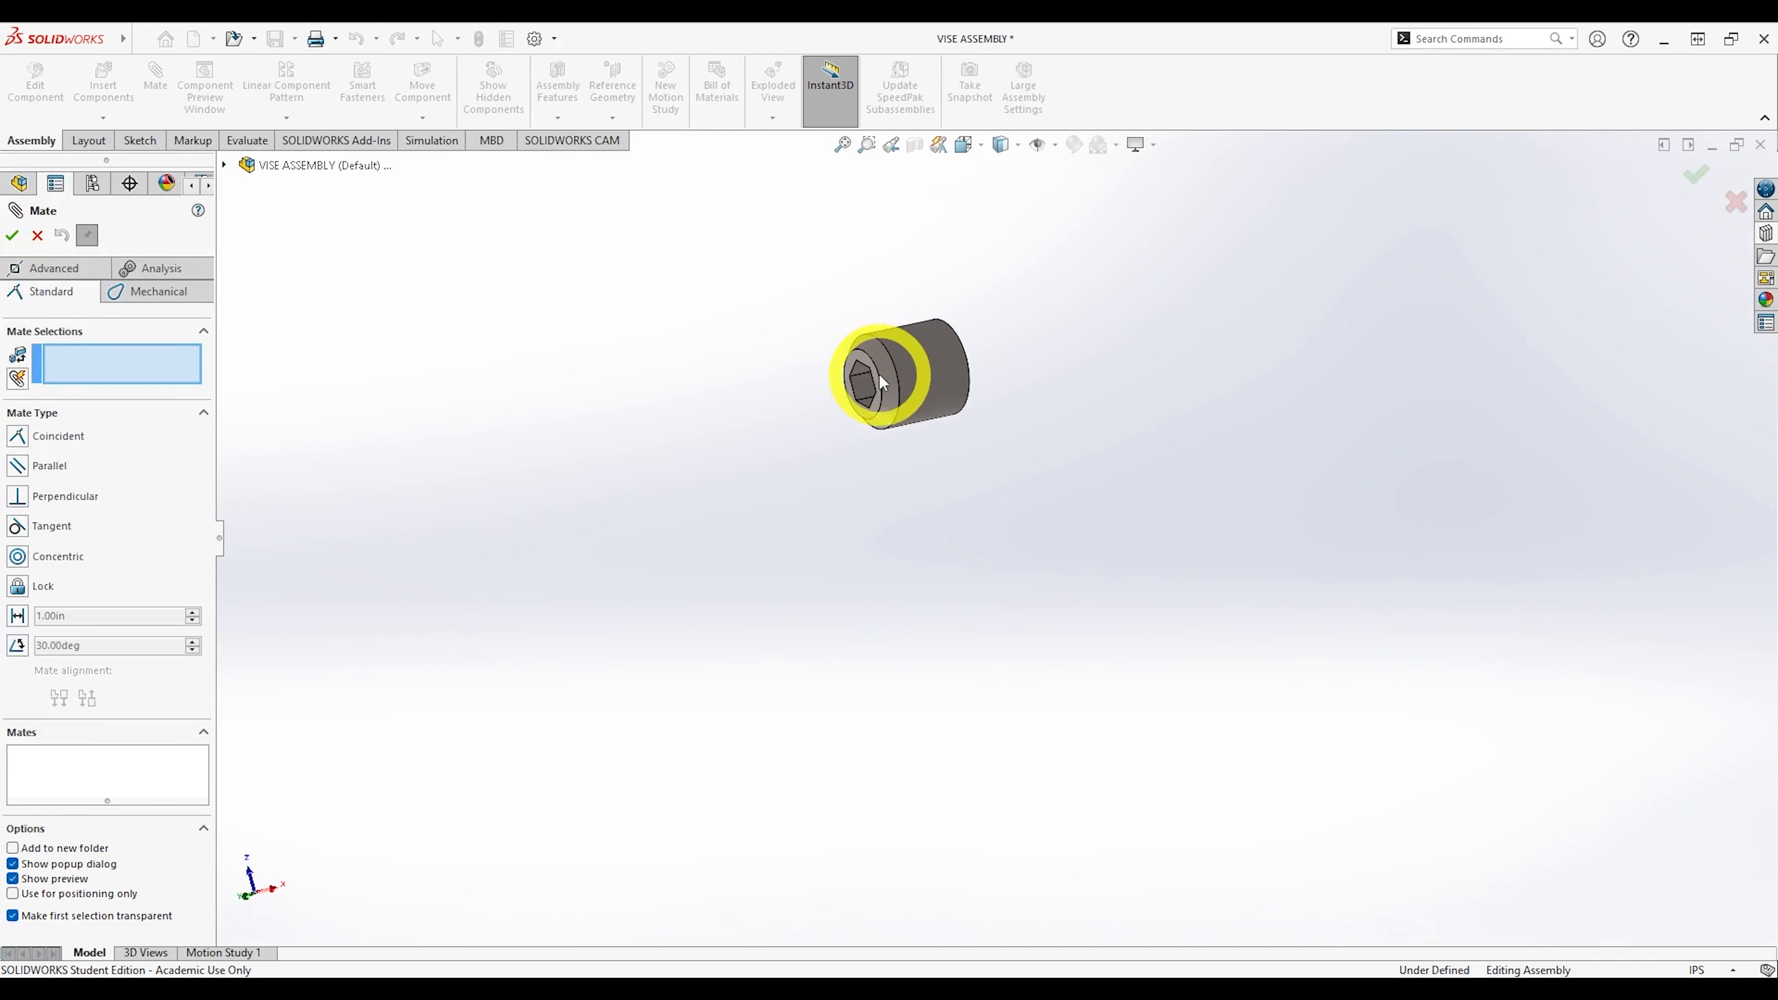
left_click(886, 387)
scroll(1059, 333, "up", 4)
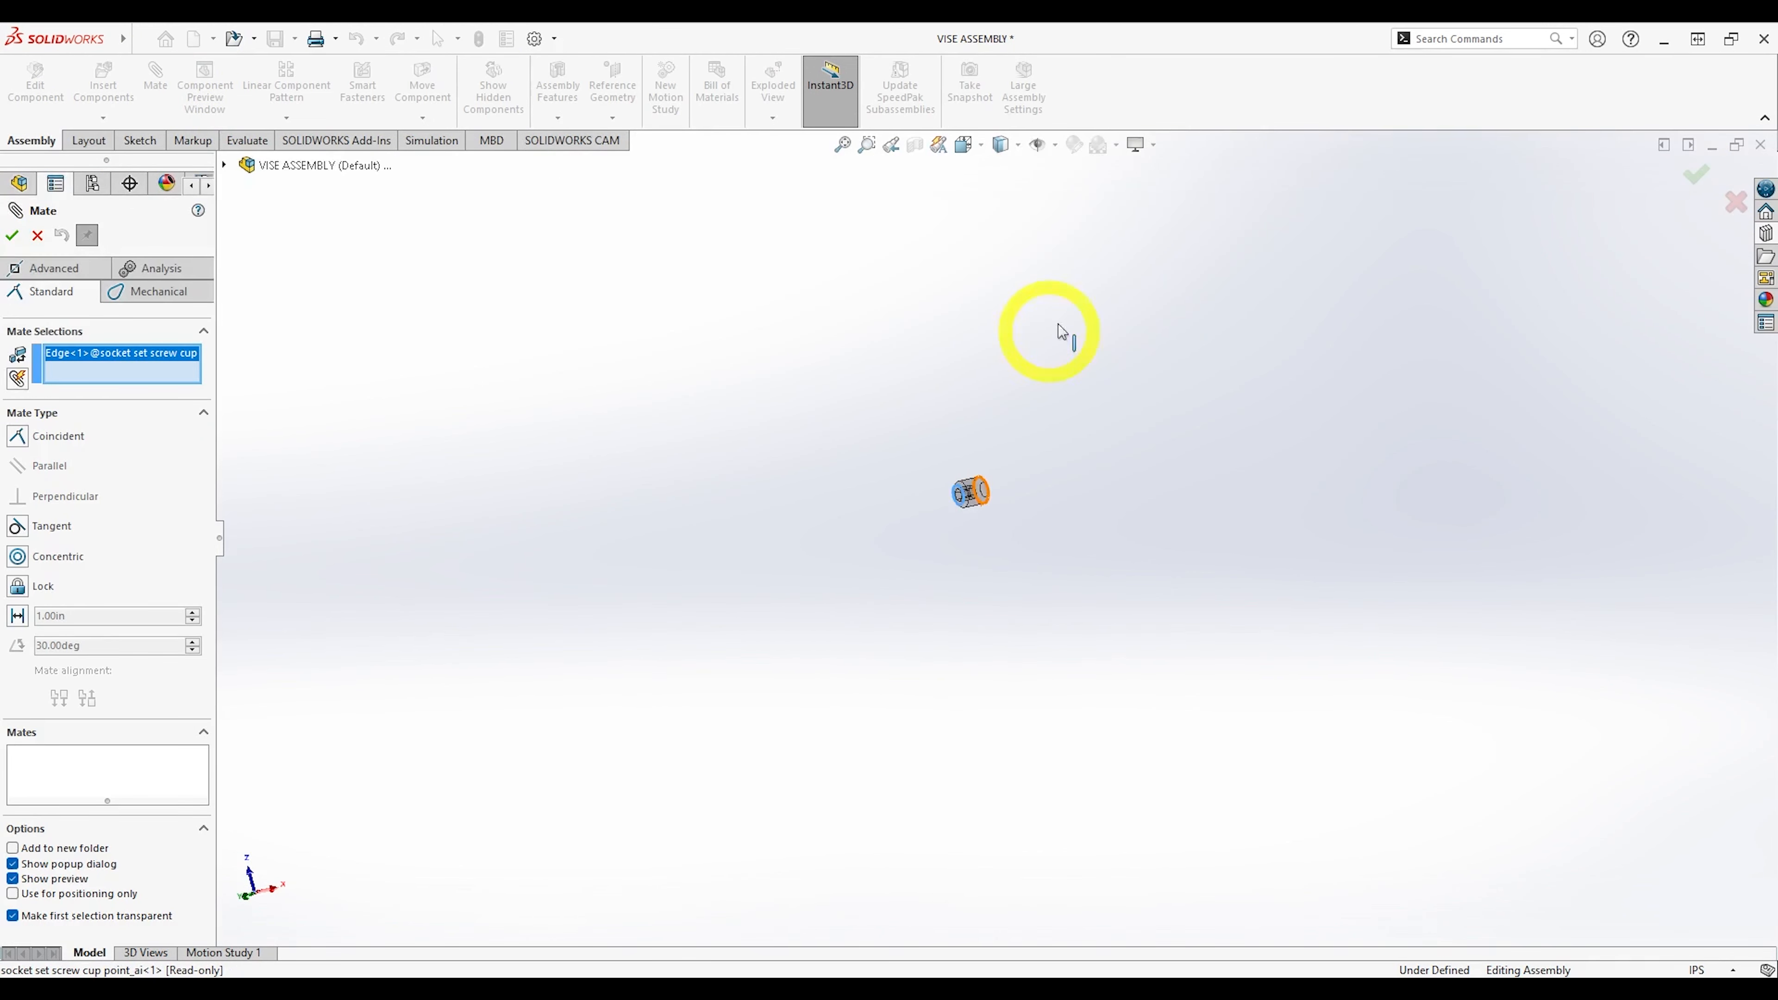
scroll(1069, 319, "down", 10)
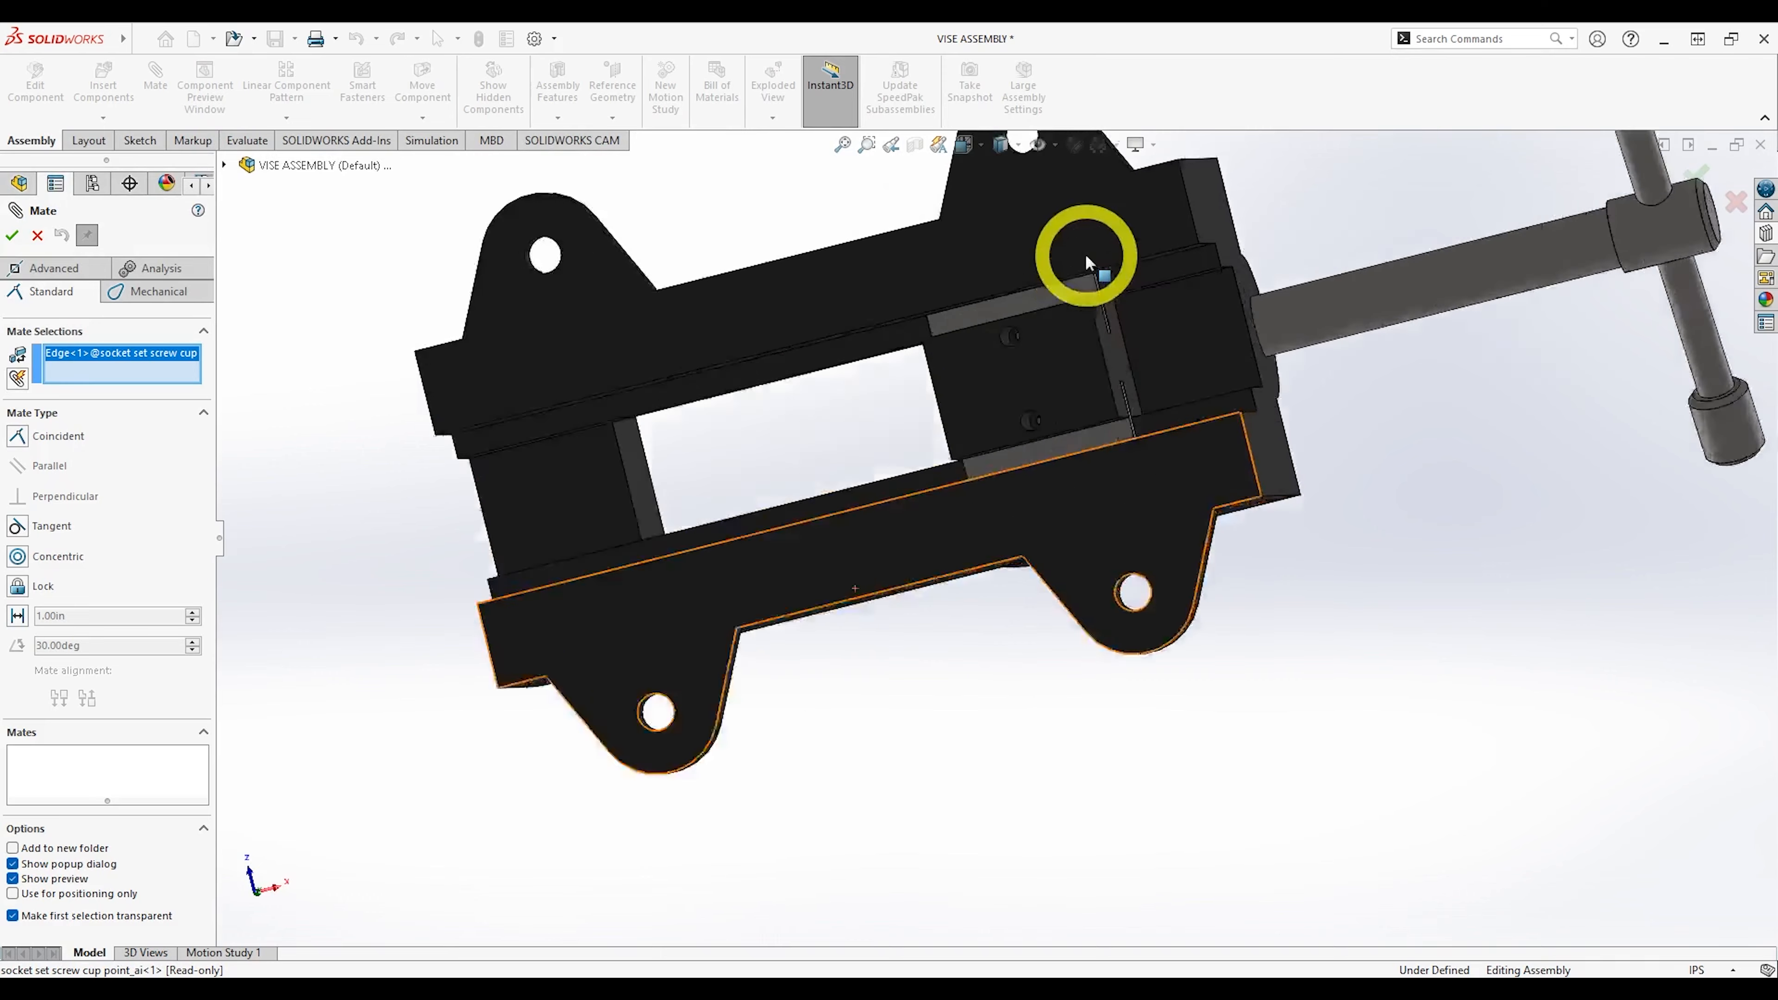
scroll(866, 576, "down", 5)
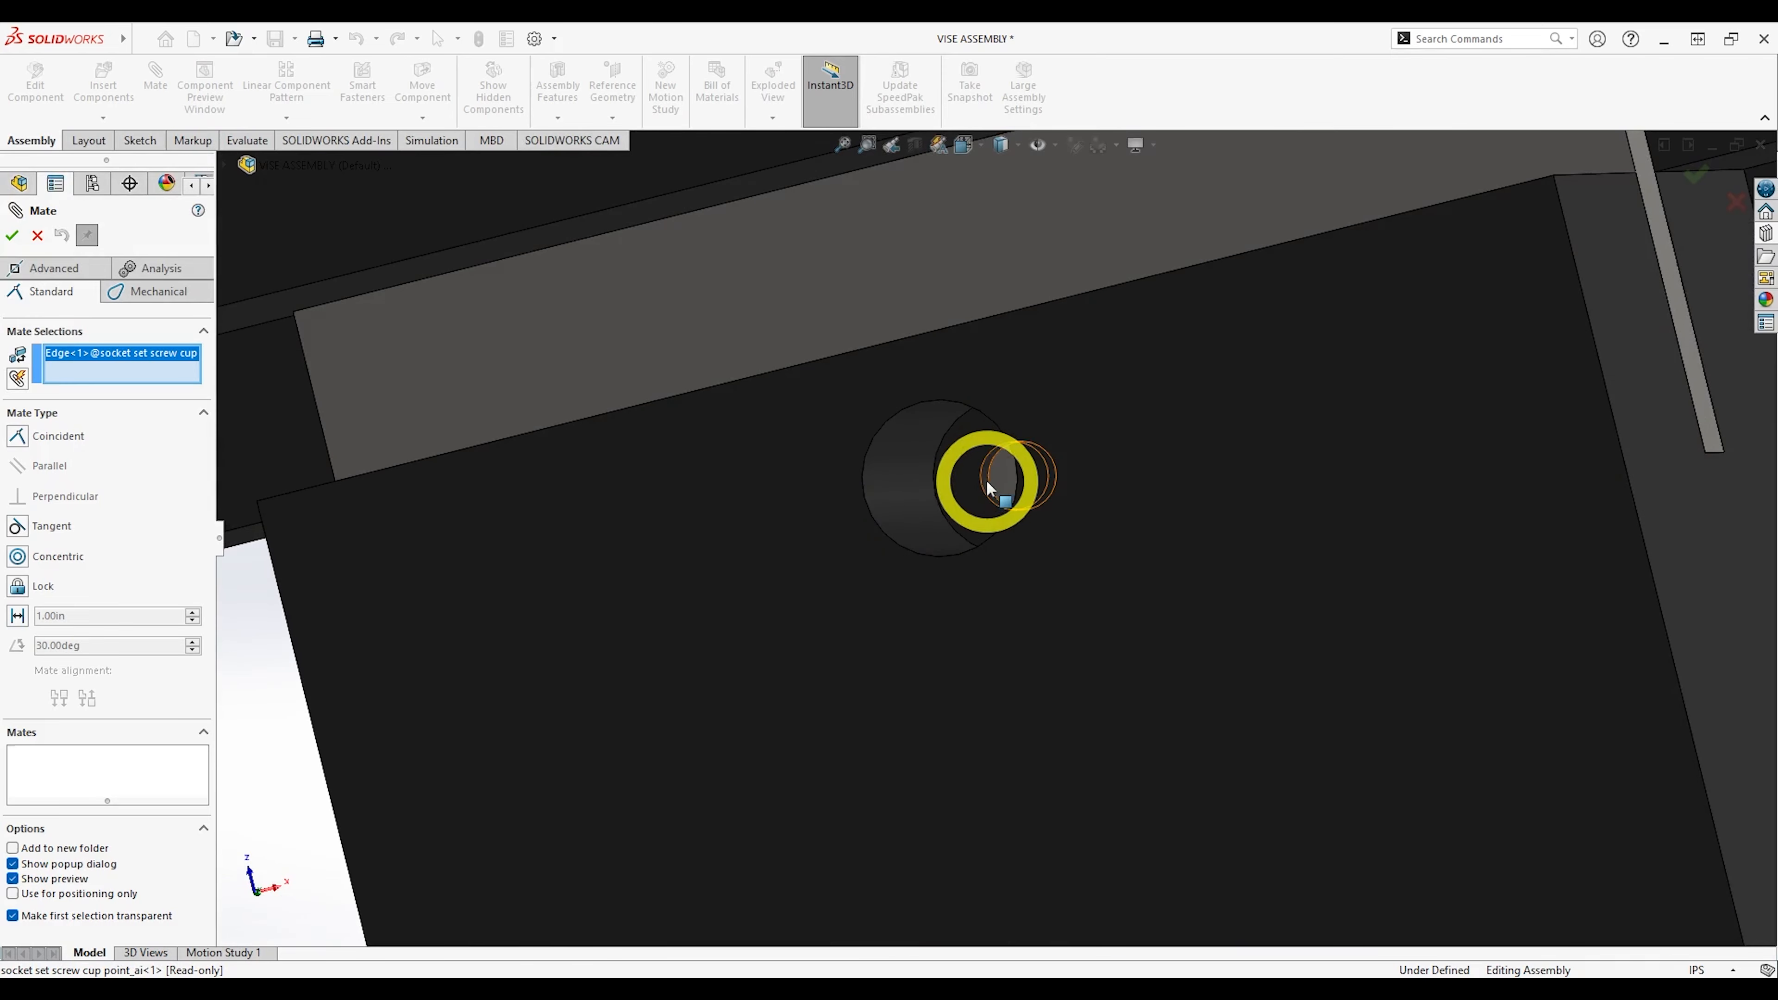
left_click(987, 488)
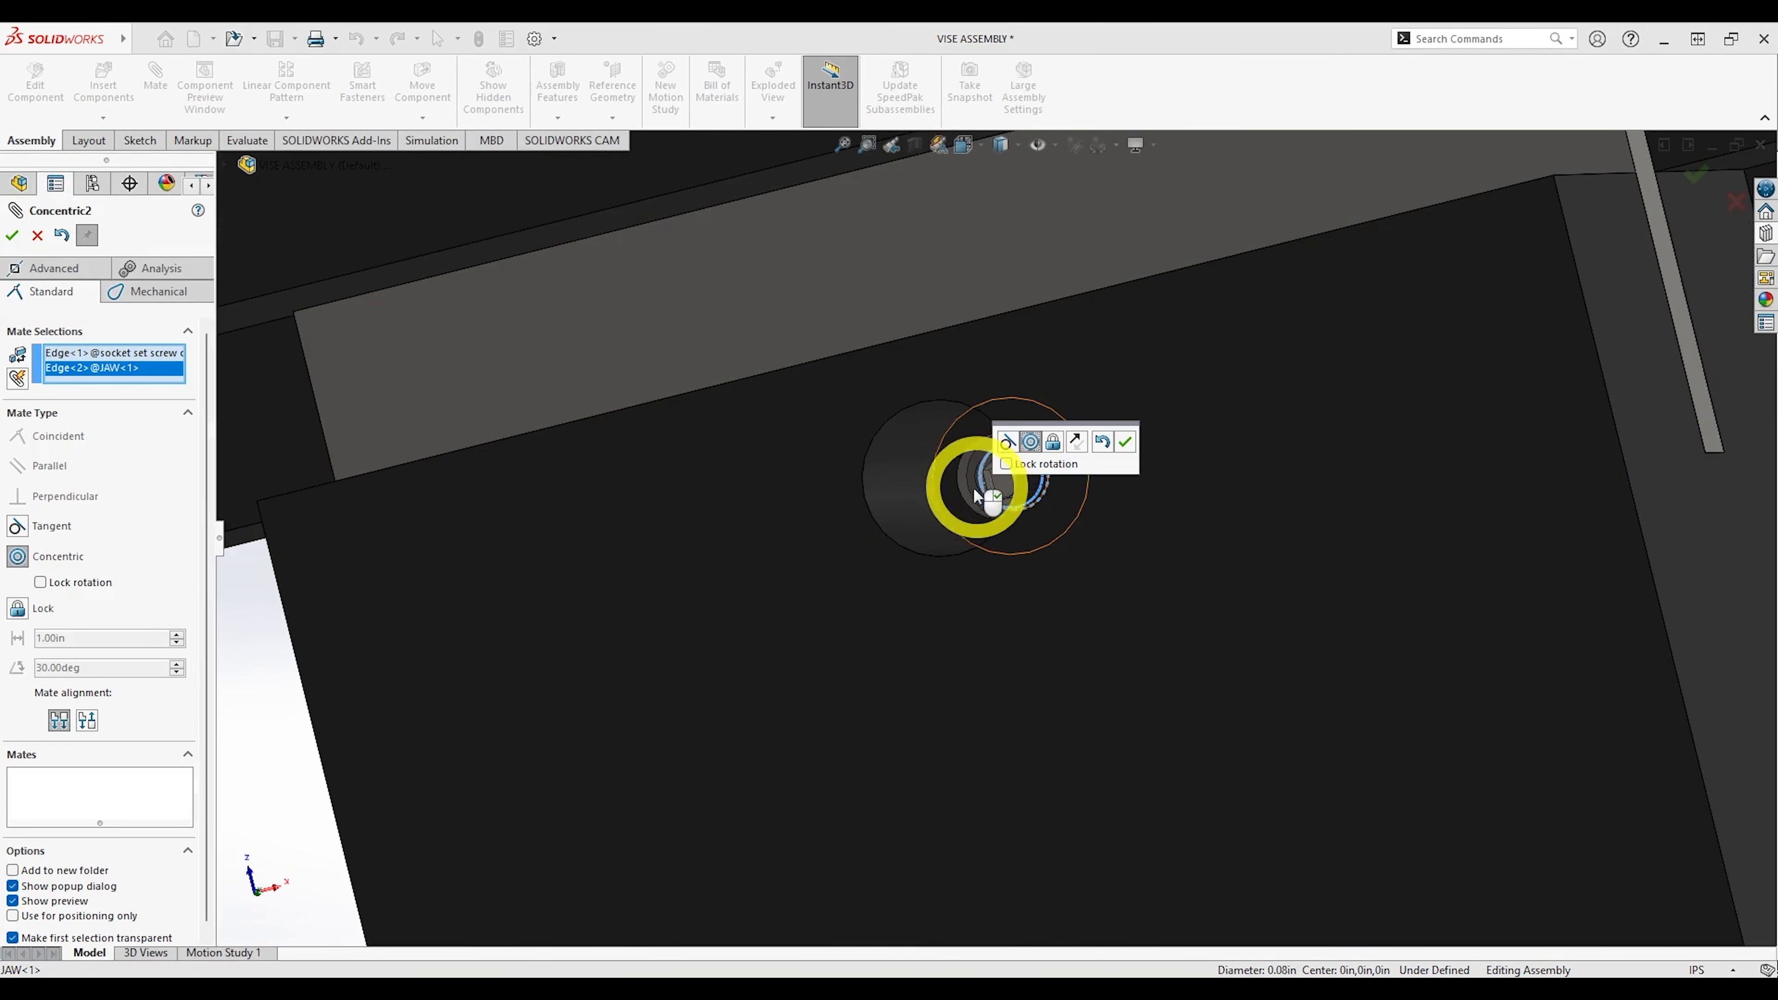
left_click(12, 235)
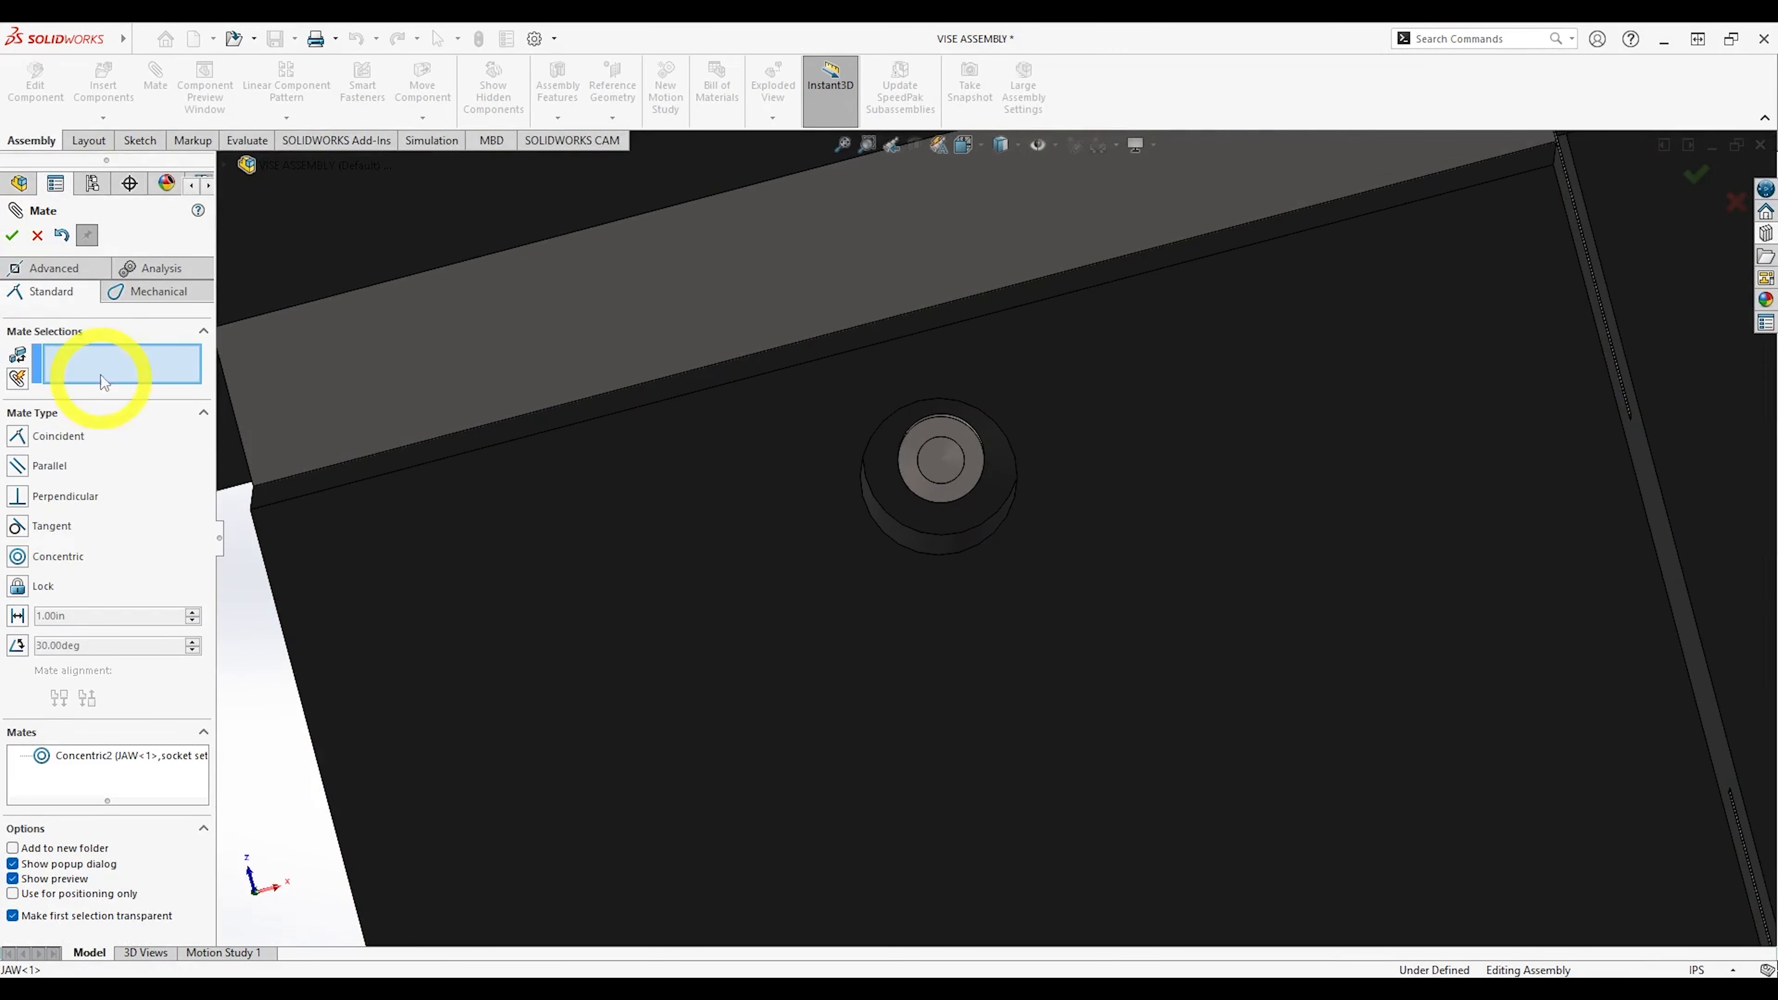
Leave the Mate command and undo the set screw's concentric mate.
left_click(40, 240)
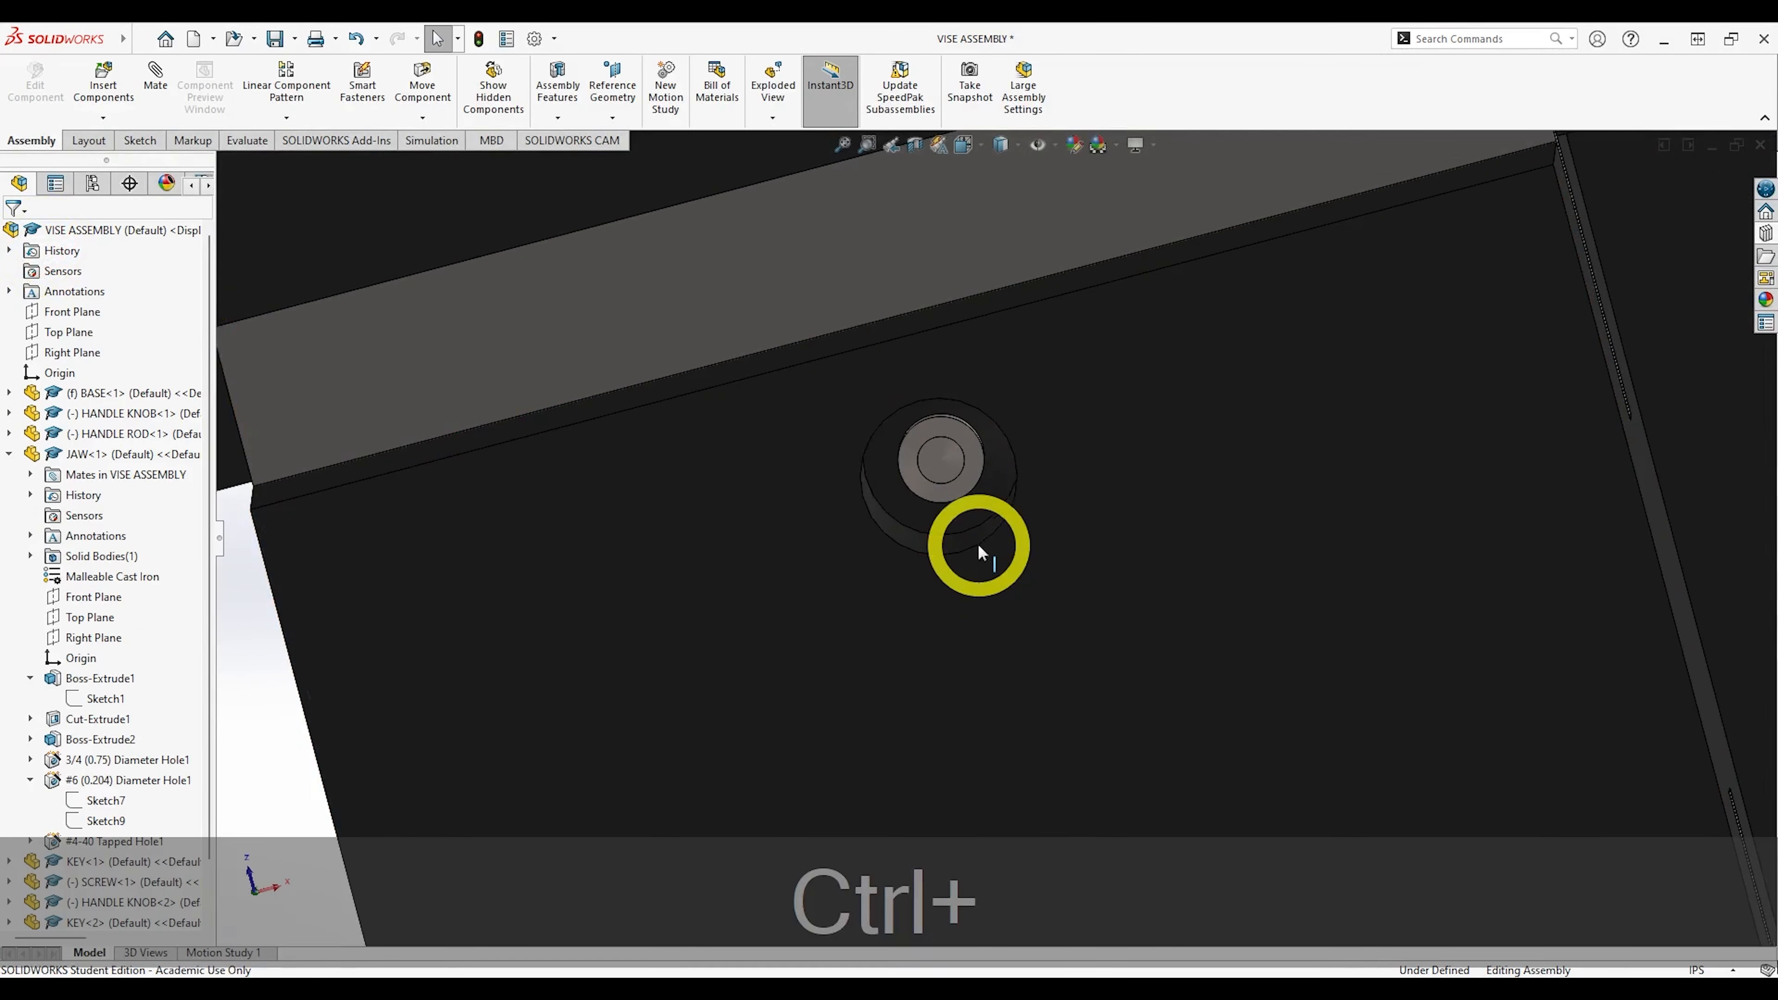
key("ctrl+z")
scroll(978, 551, "up", 10)
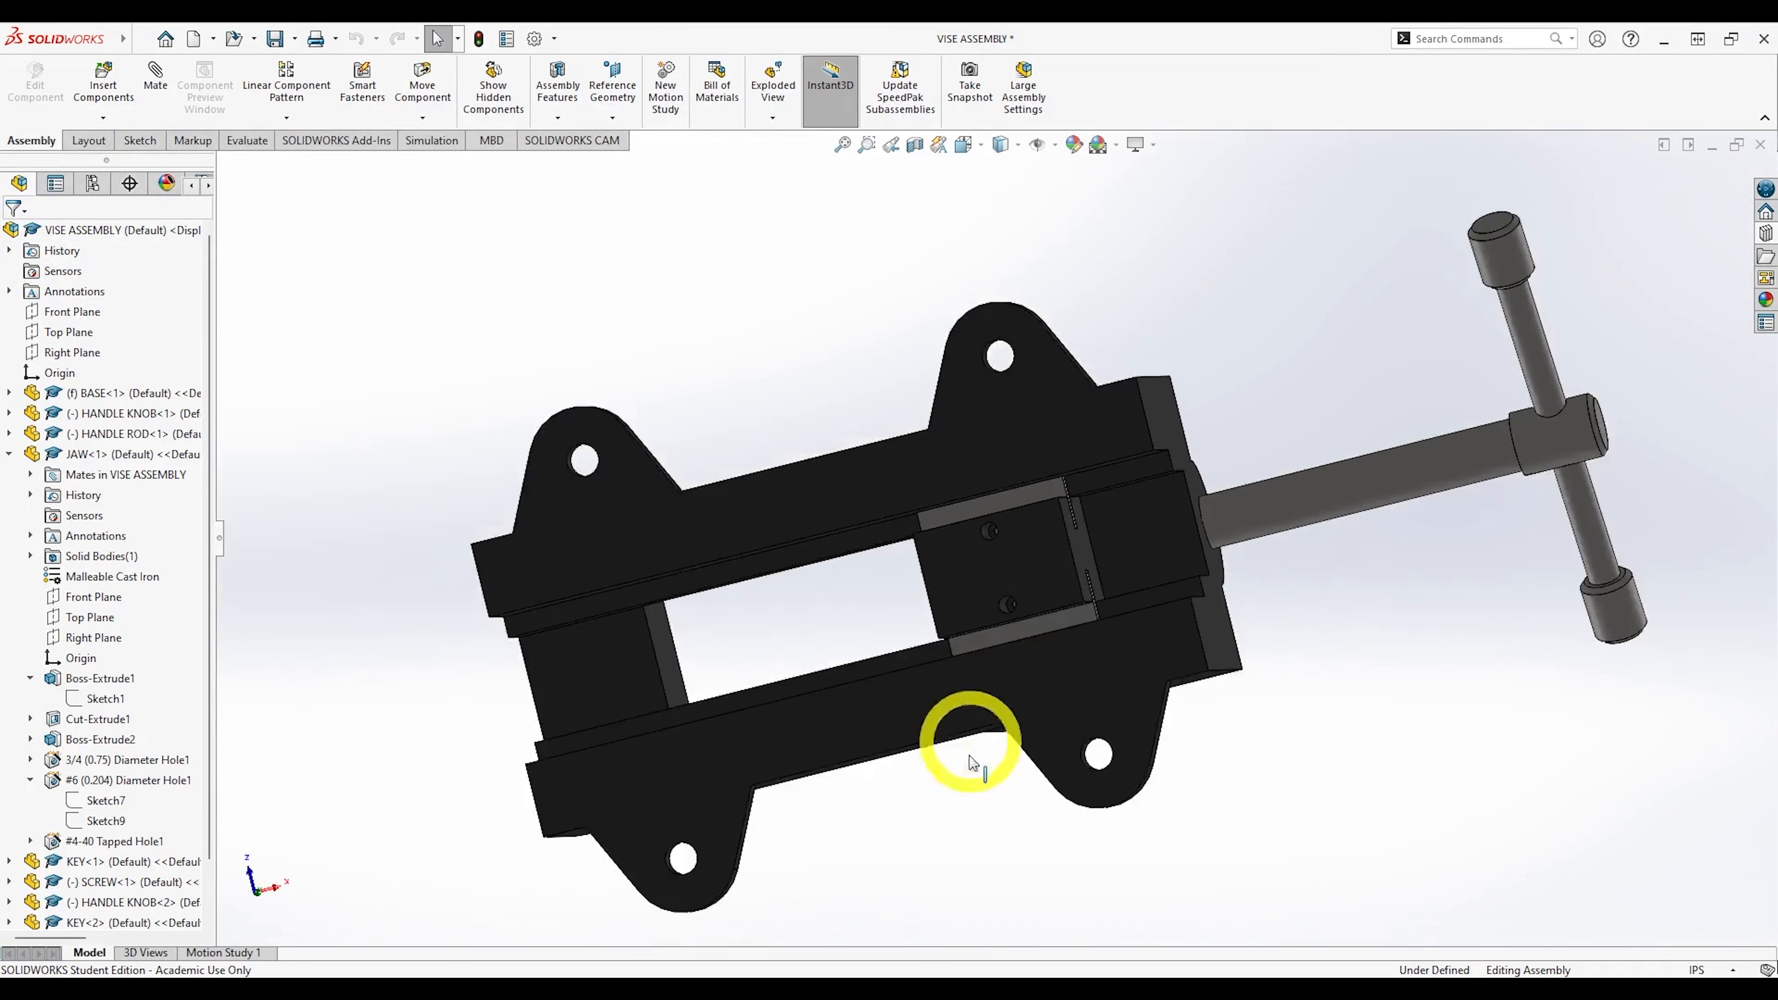
scroll(1008, 561, "down", 10)
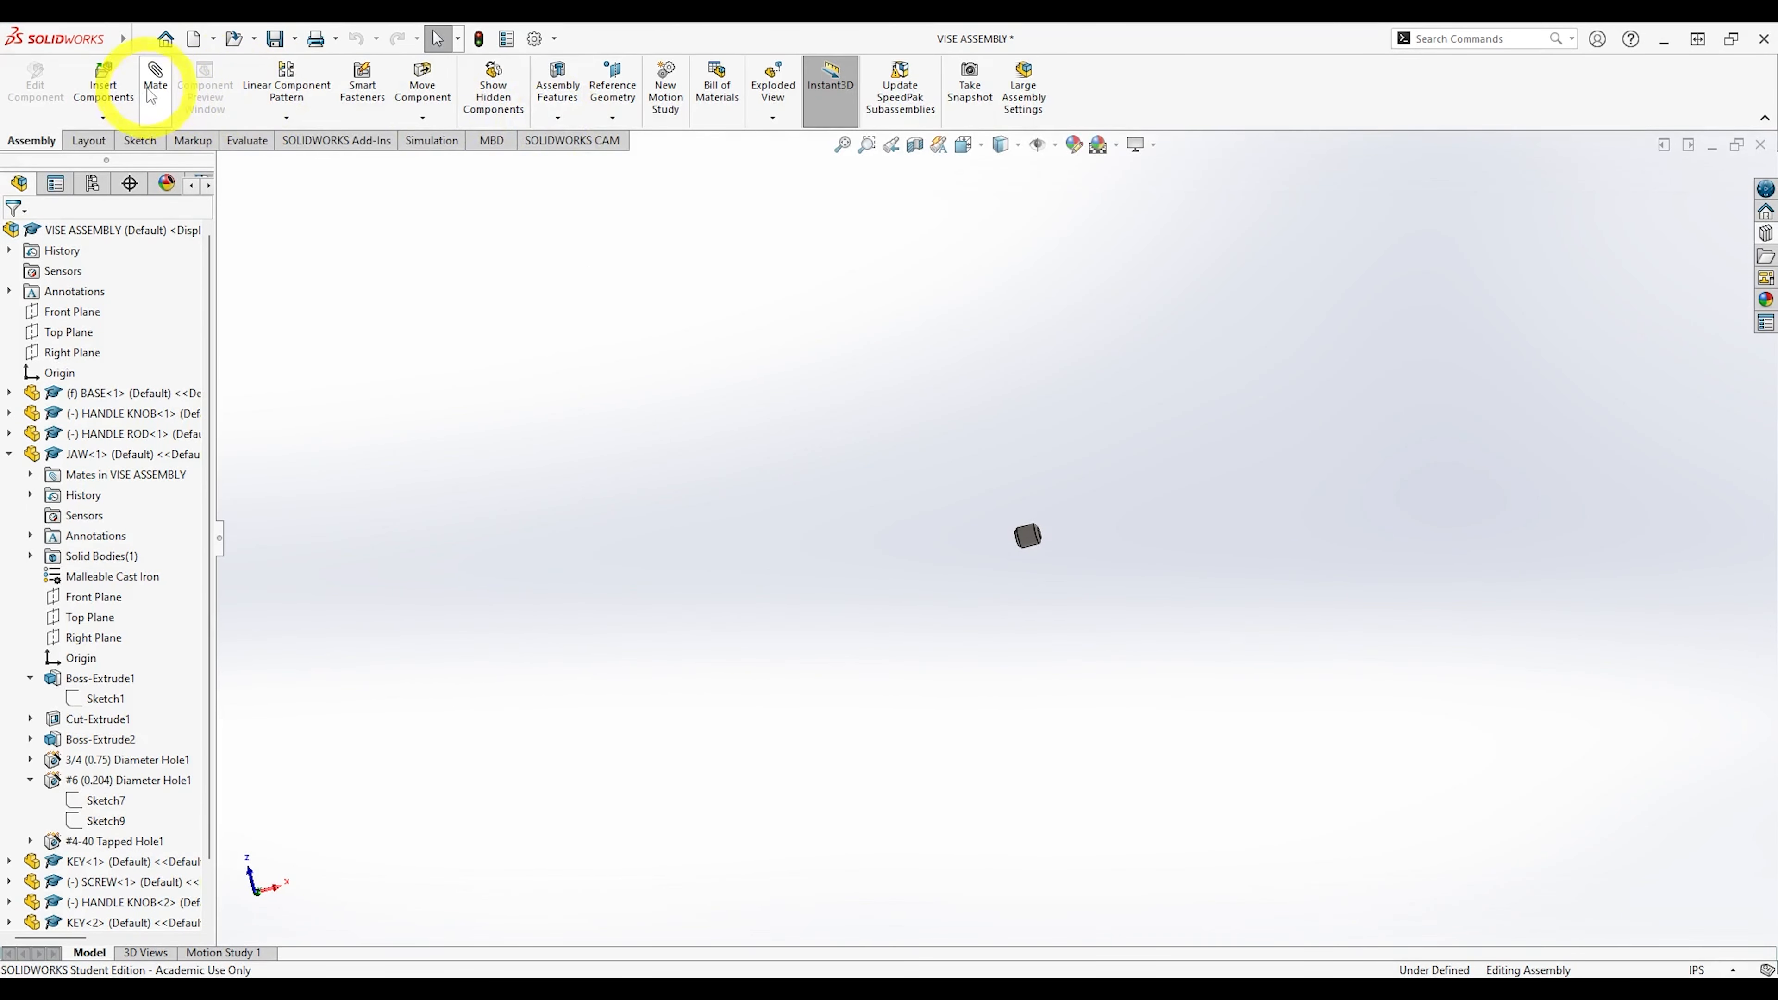
Start a concentric mate between the set screw's inner socket-end edge and the small tapped-hole edge inside the jaw's bottom hole.
left_click(156, 79)
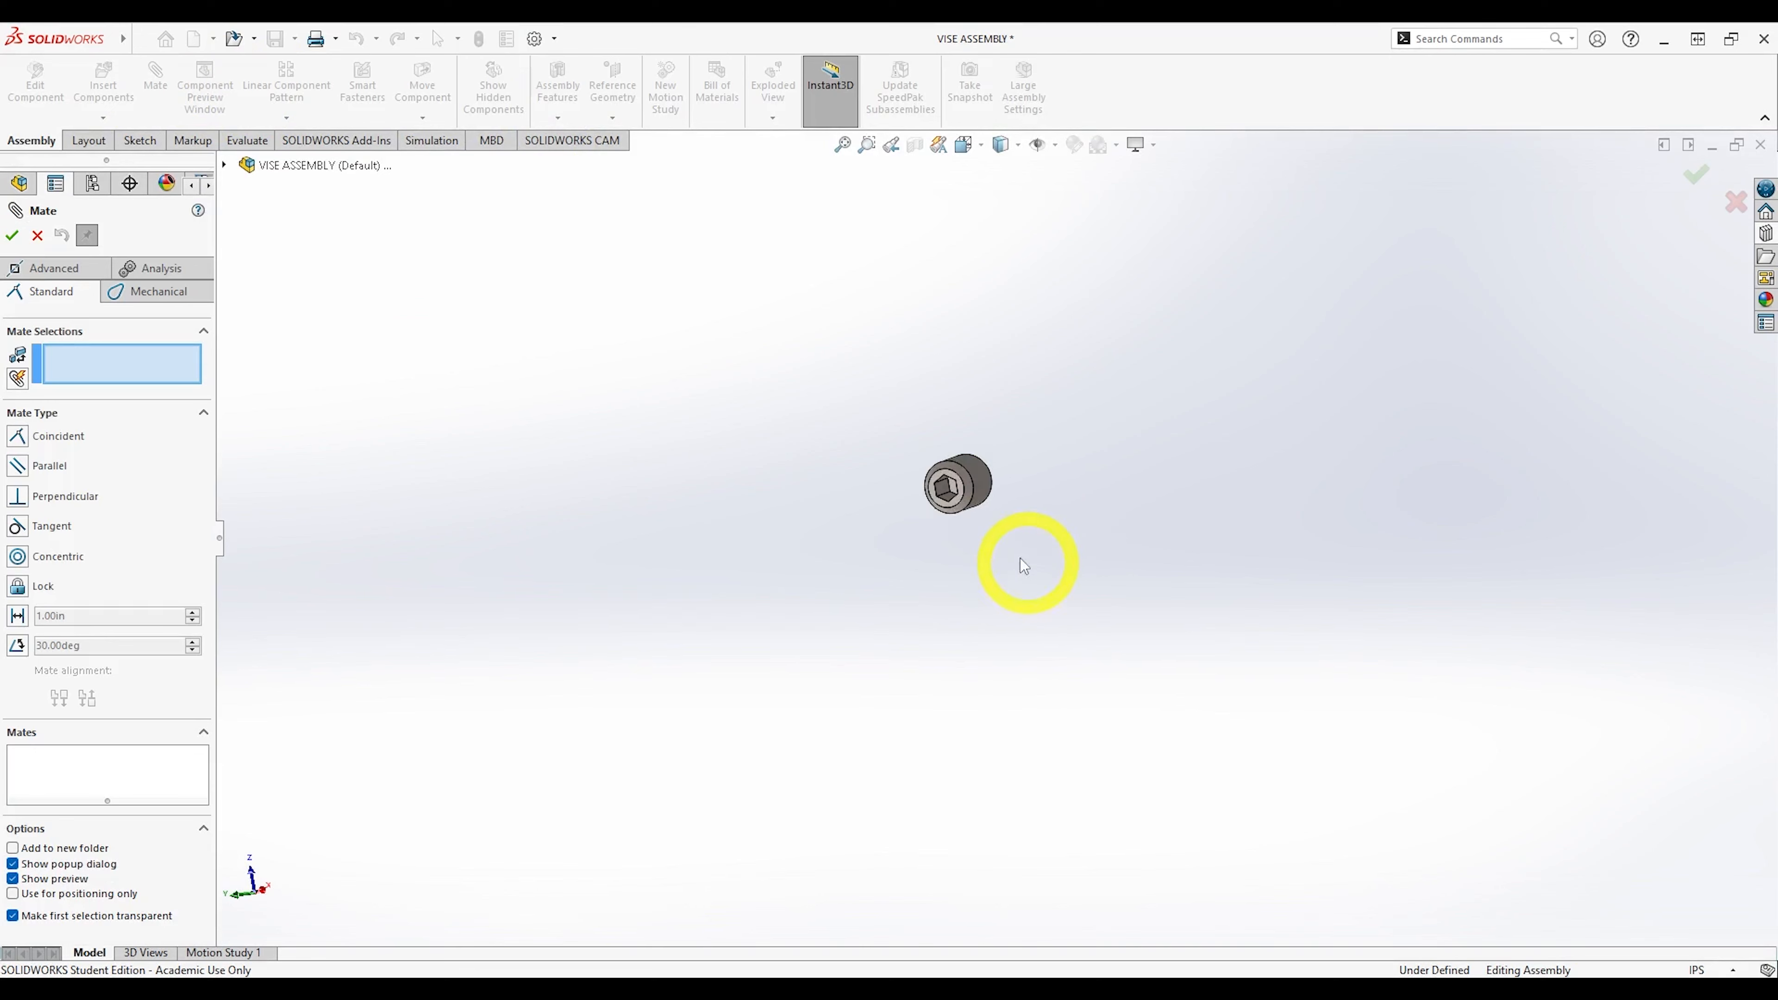
scroll(995, 539, "down", 3)
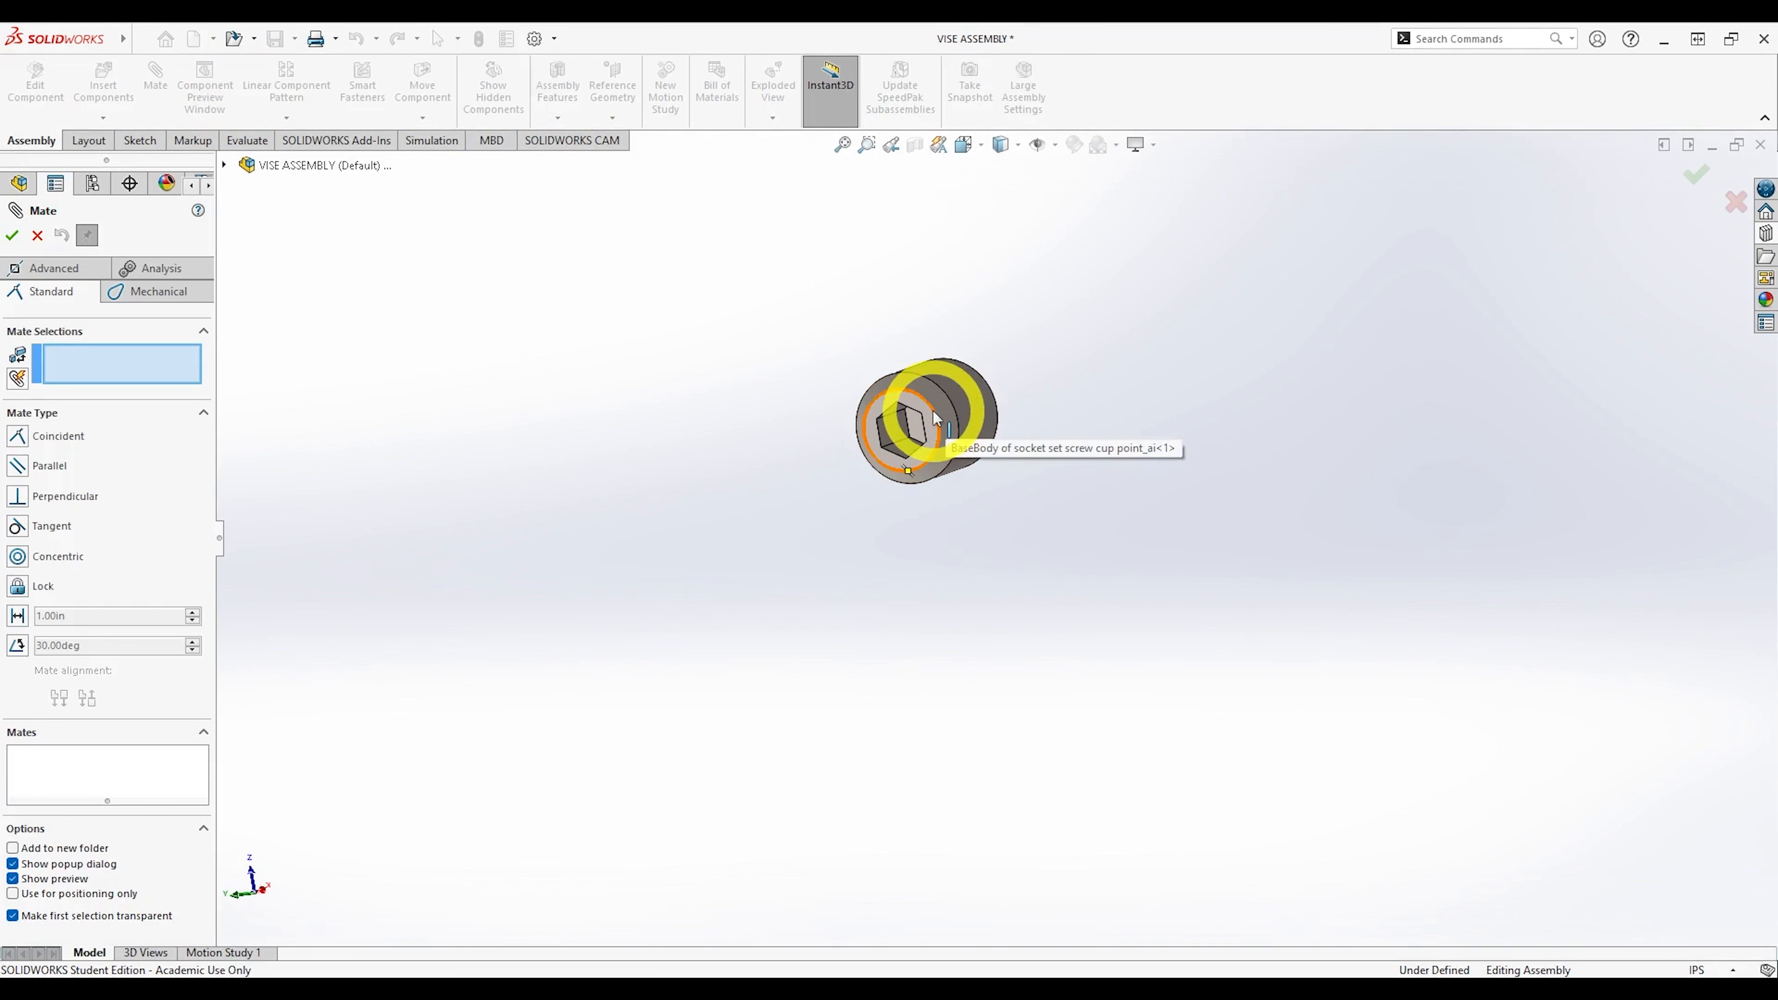
left_click(938, 417)
scroll(1036, 445, "up", 6)
scroll(1041, 447, "down", 10)
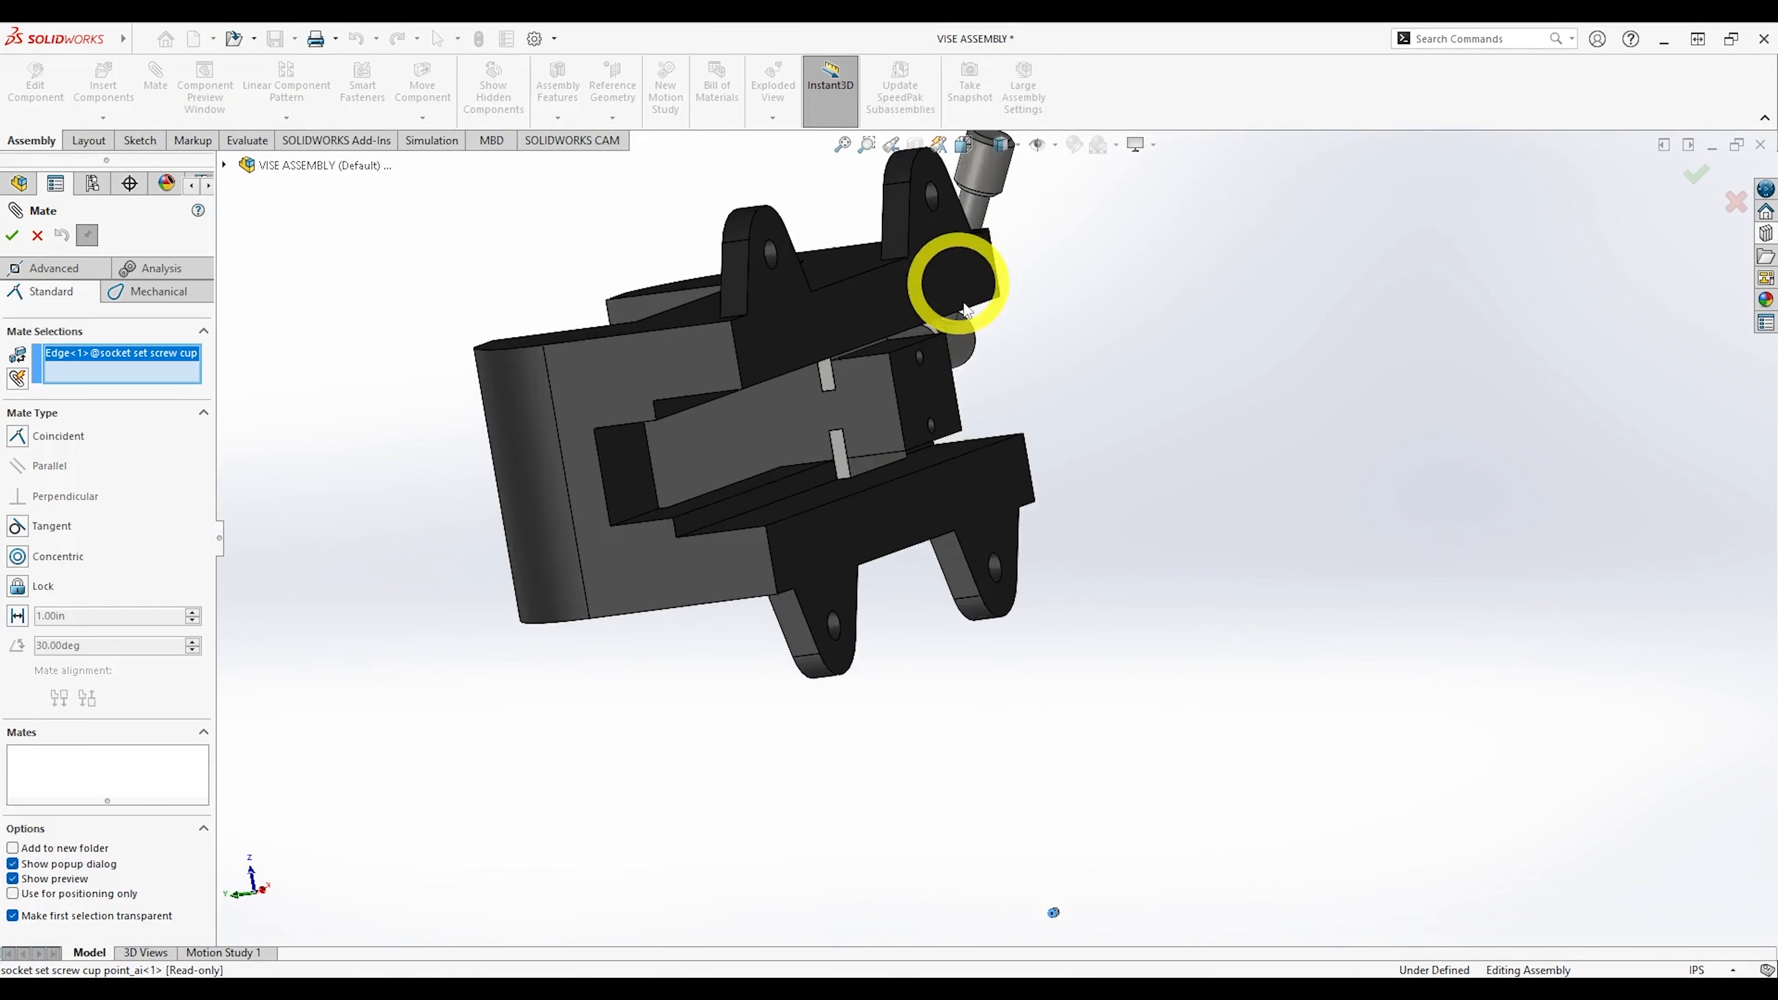
scroll(449, 392, "down", 10)
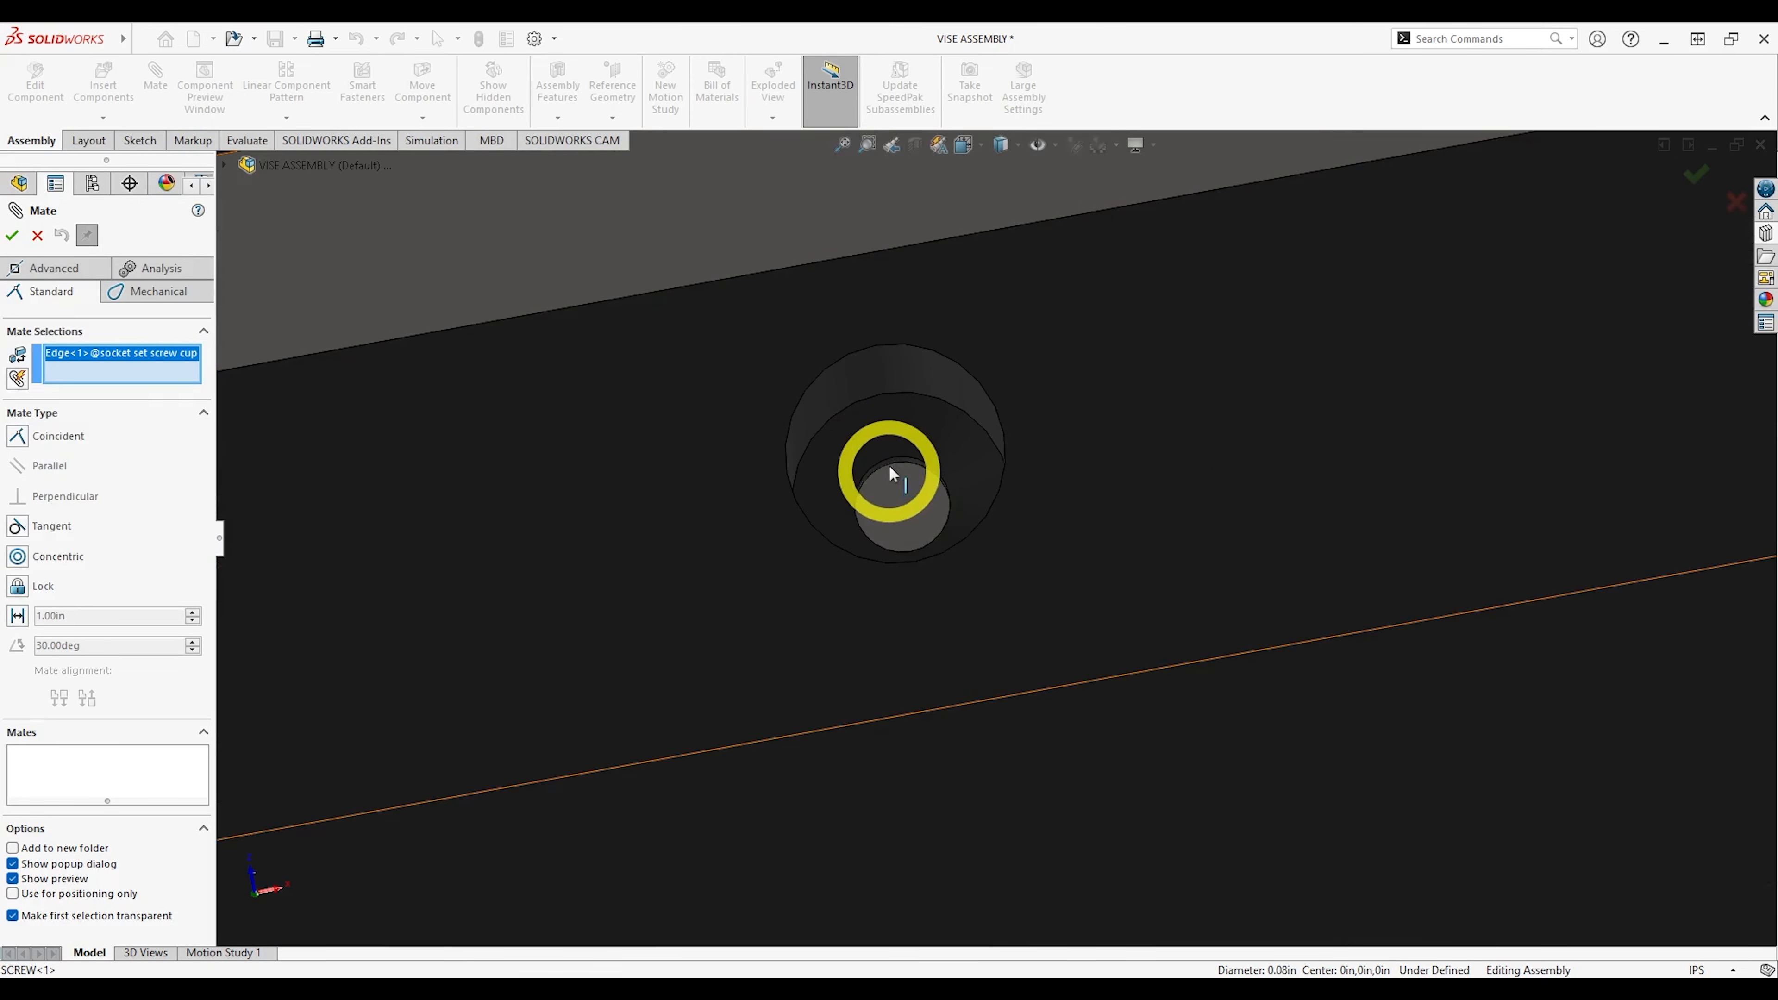
left_click(892, 456)
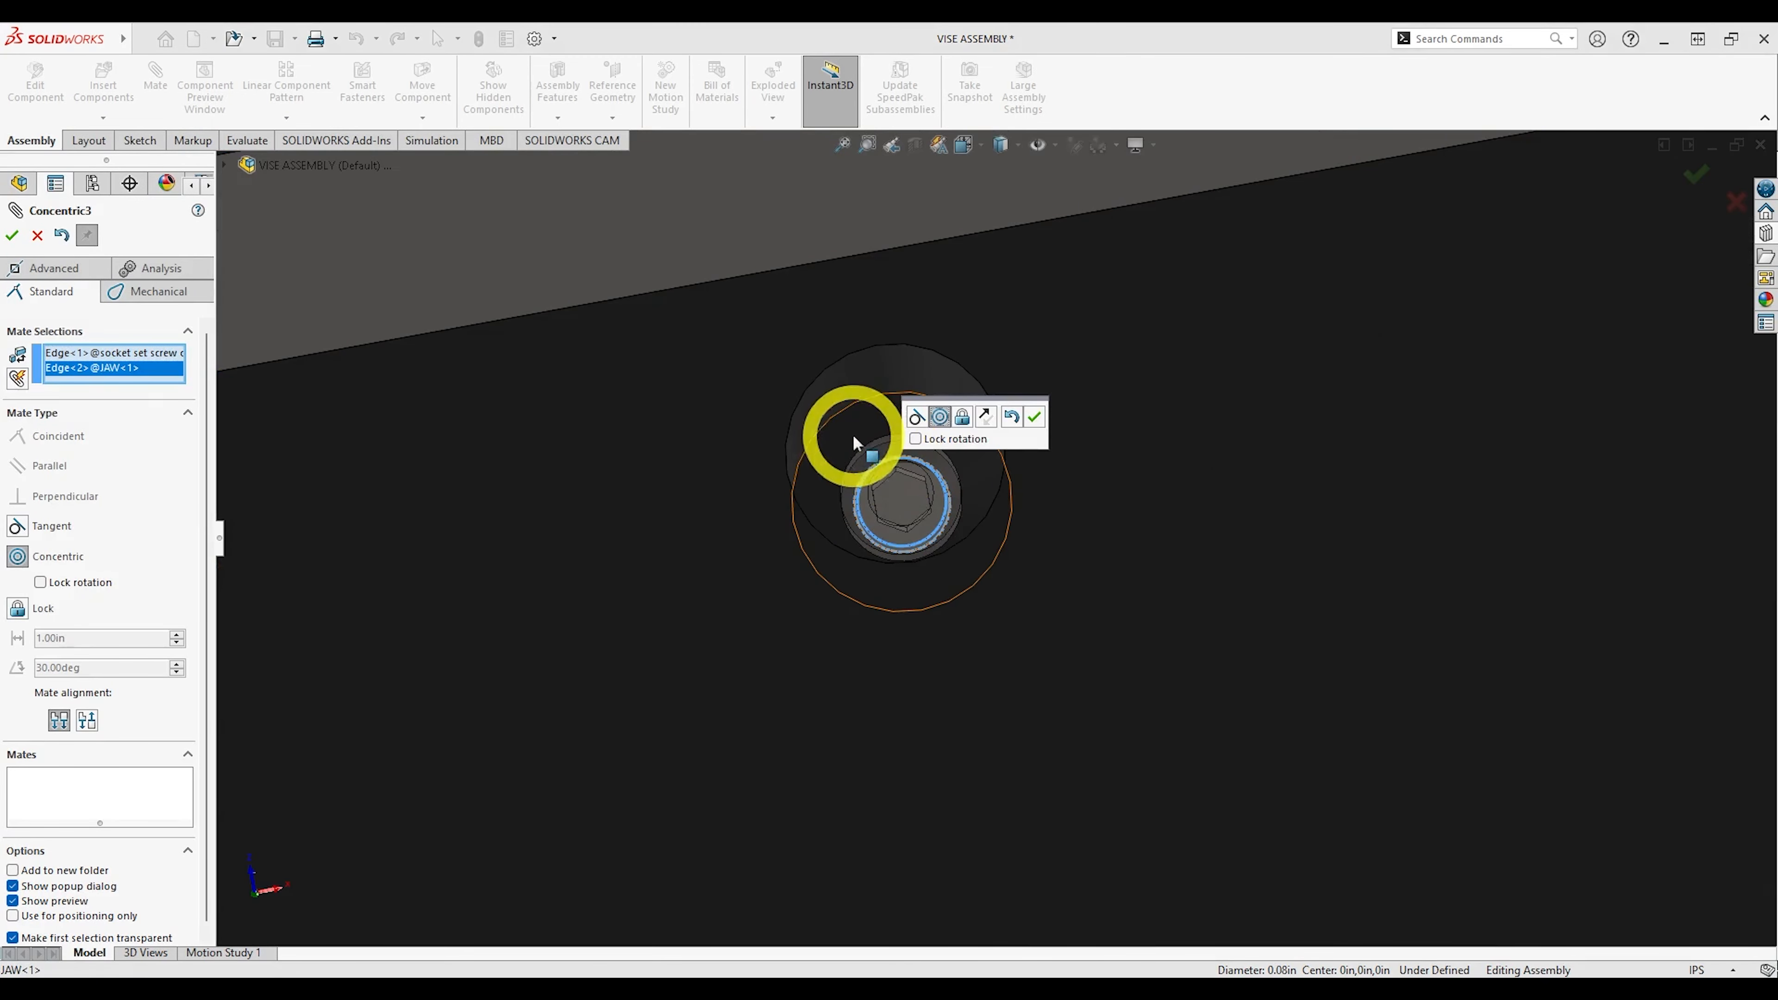
Reverse the alignment of the set screw's concentric mate, accept it and close the Mate command.
middle_click_drag(869, 545, 861, 581)
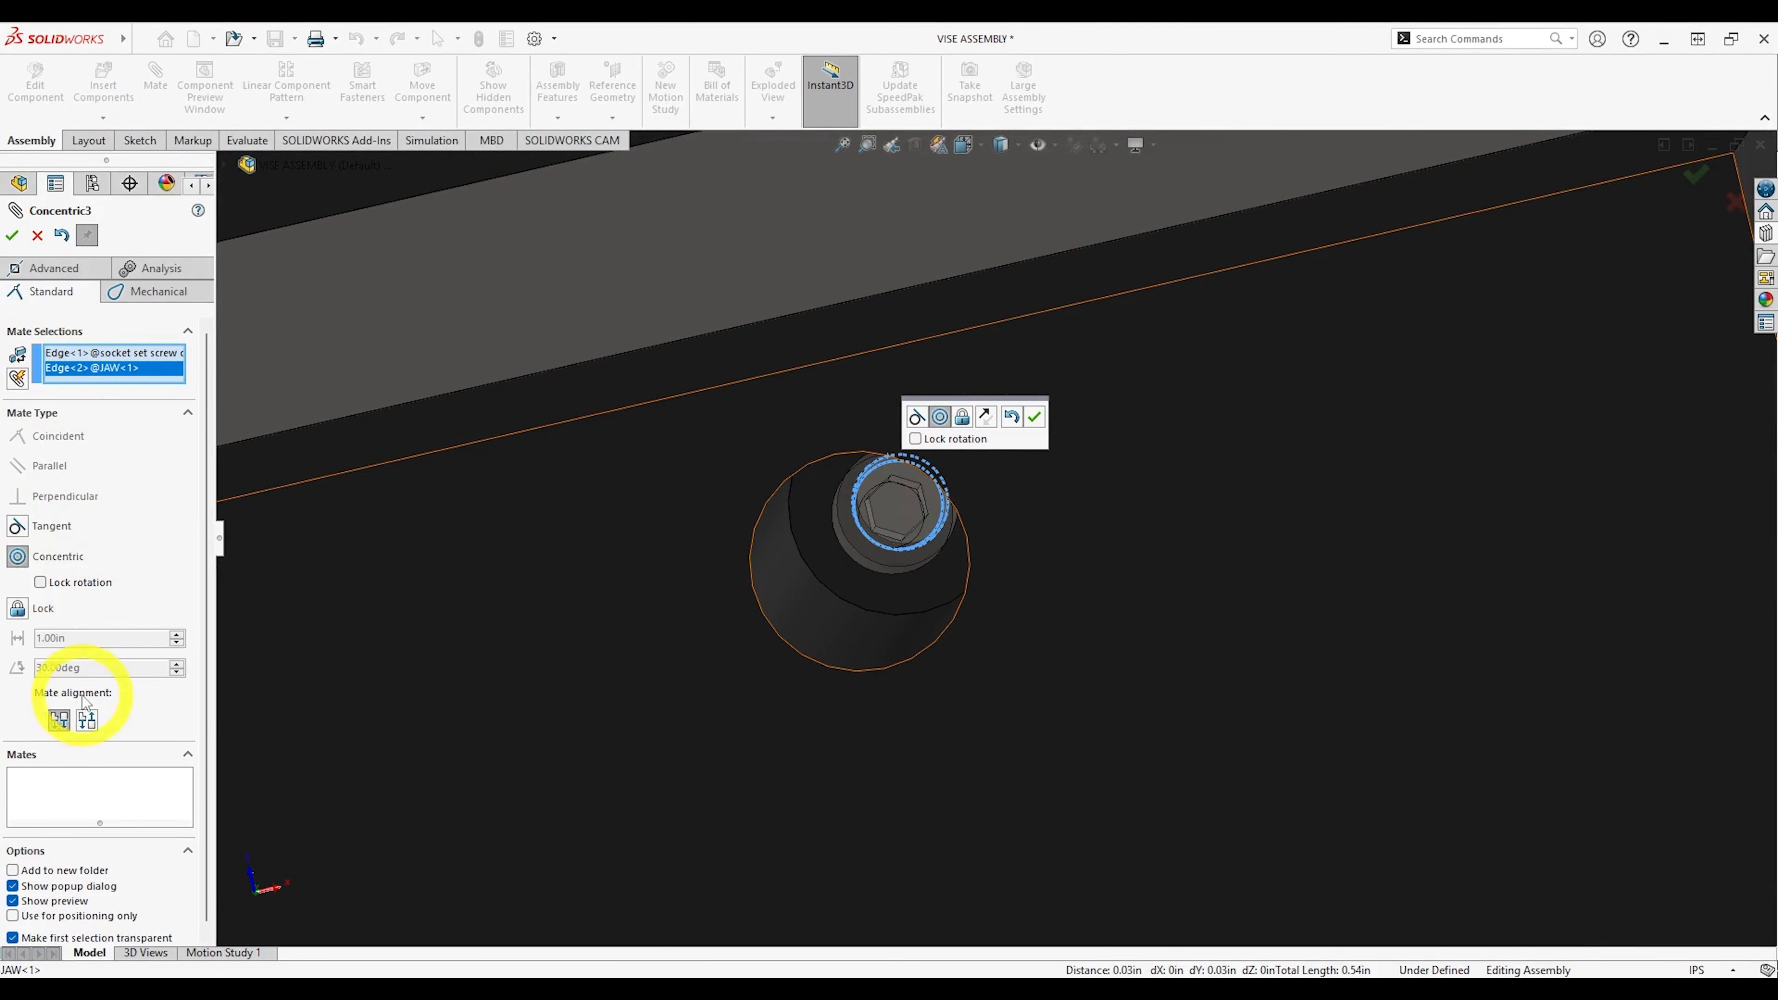
left_click(86, 722)
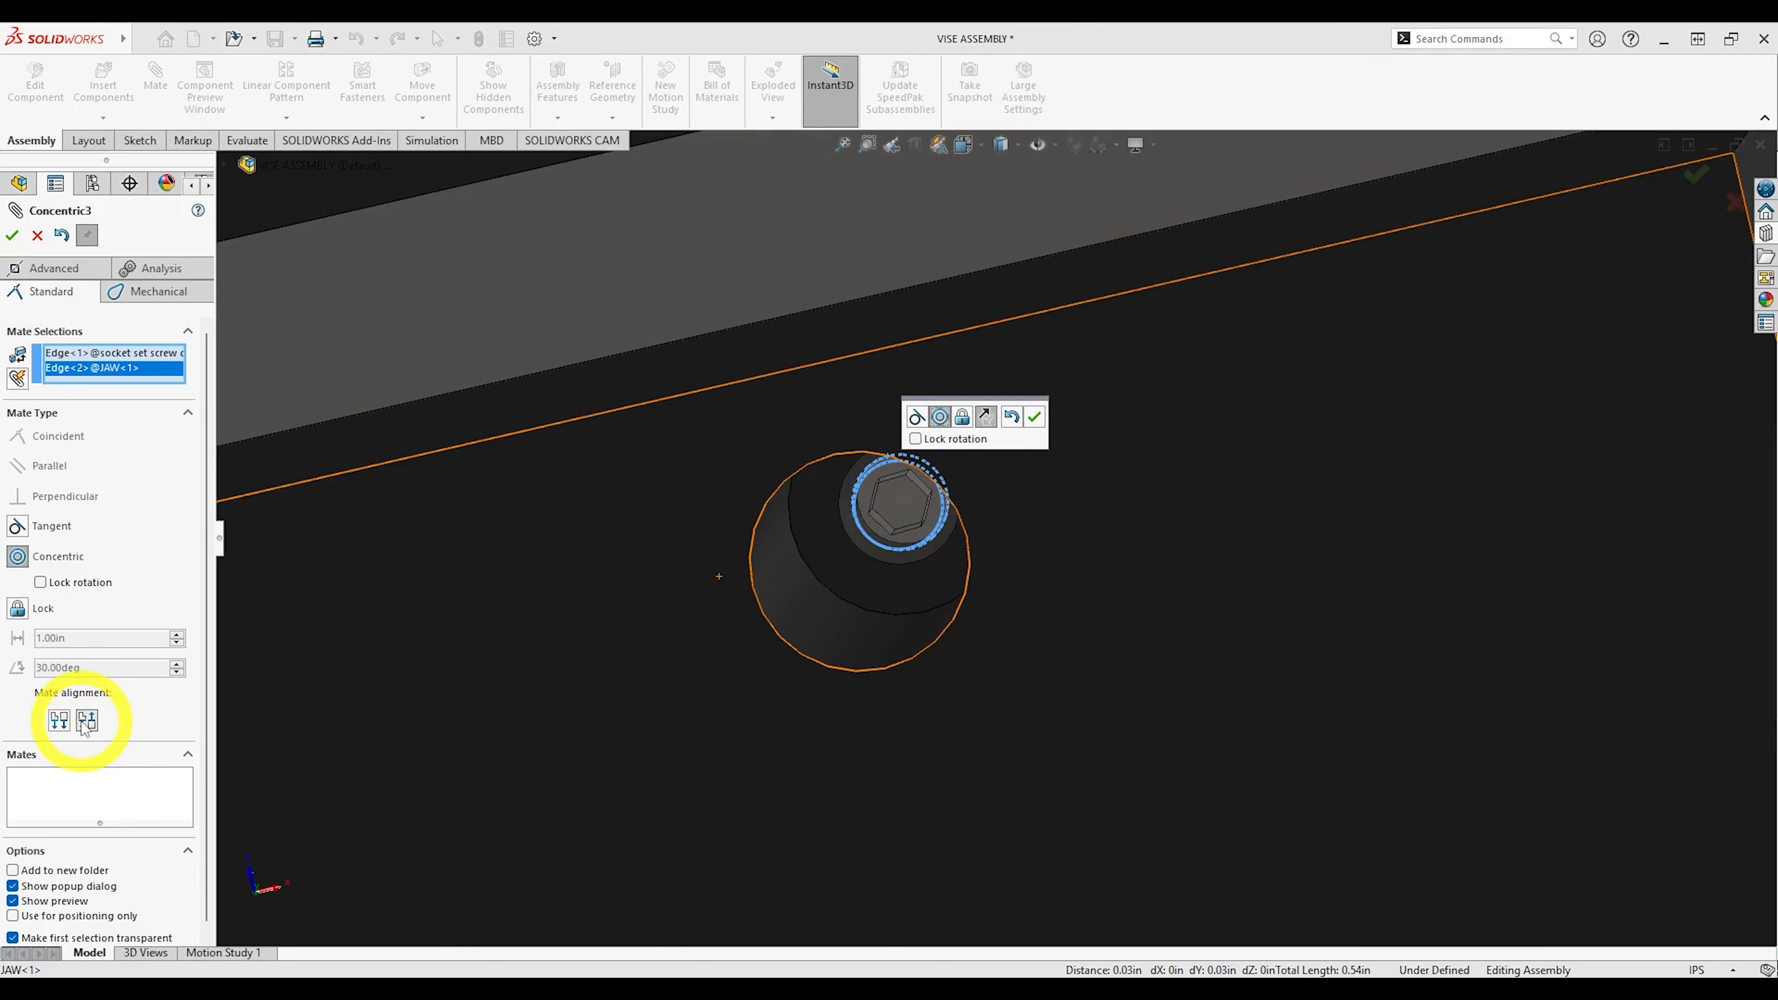
left_click(8, 237)
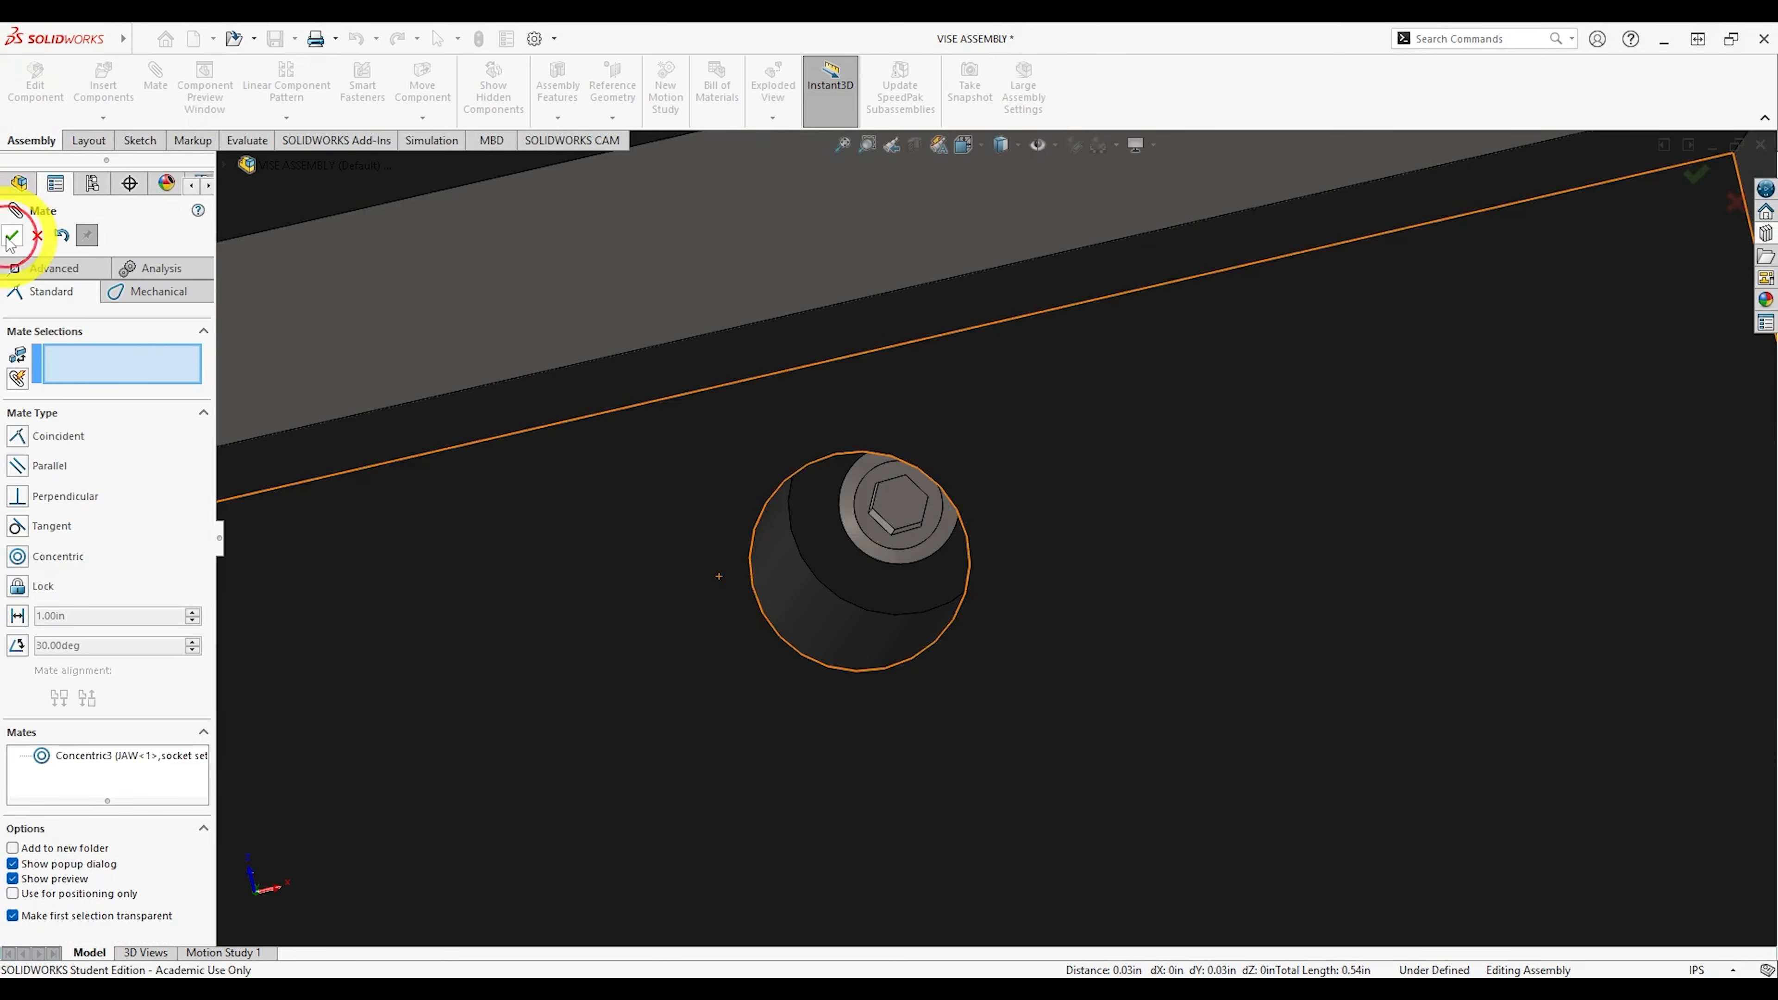
middle_click_drag(875, 624, 896, 570)
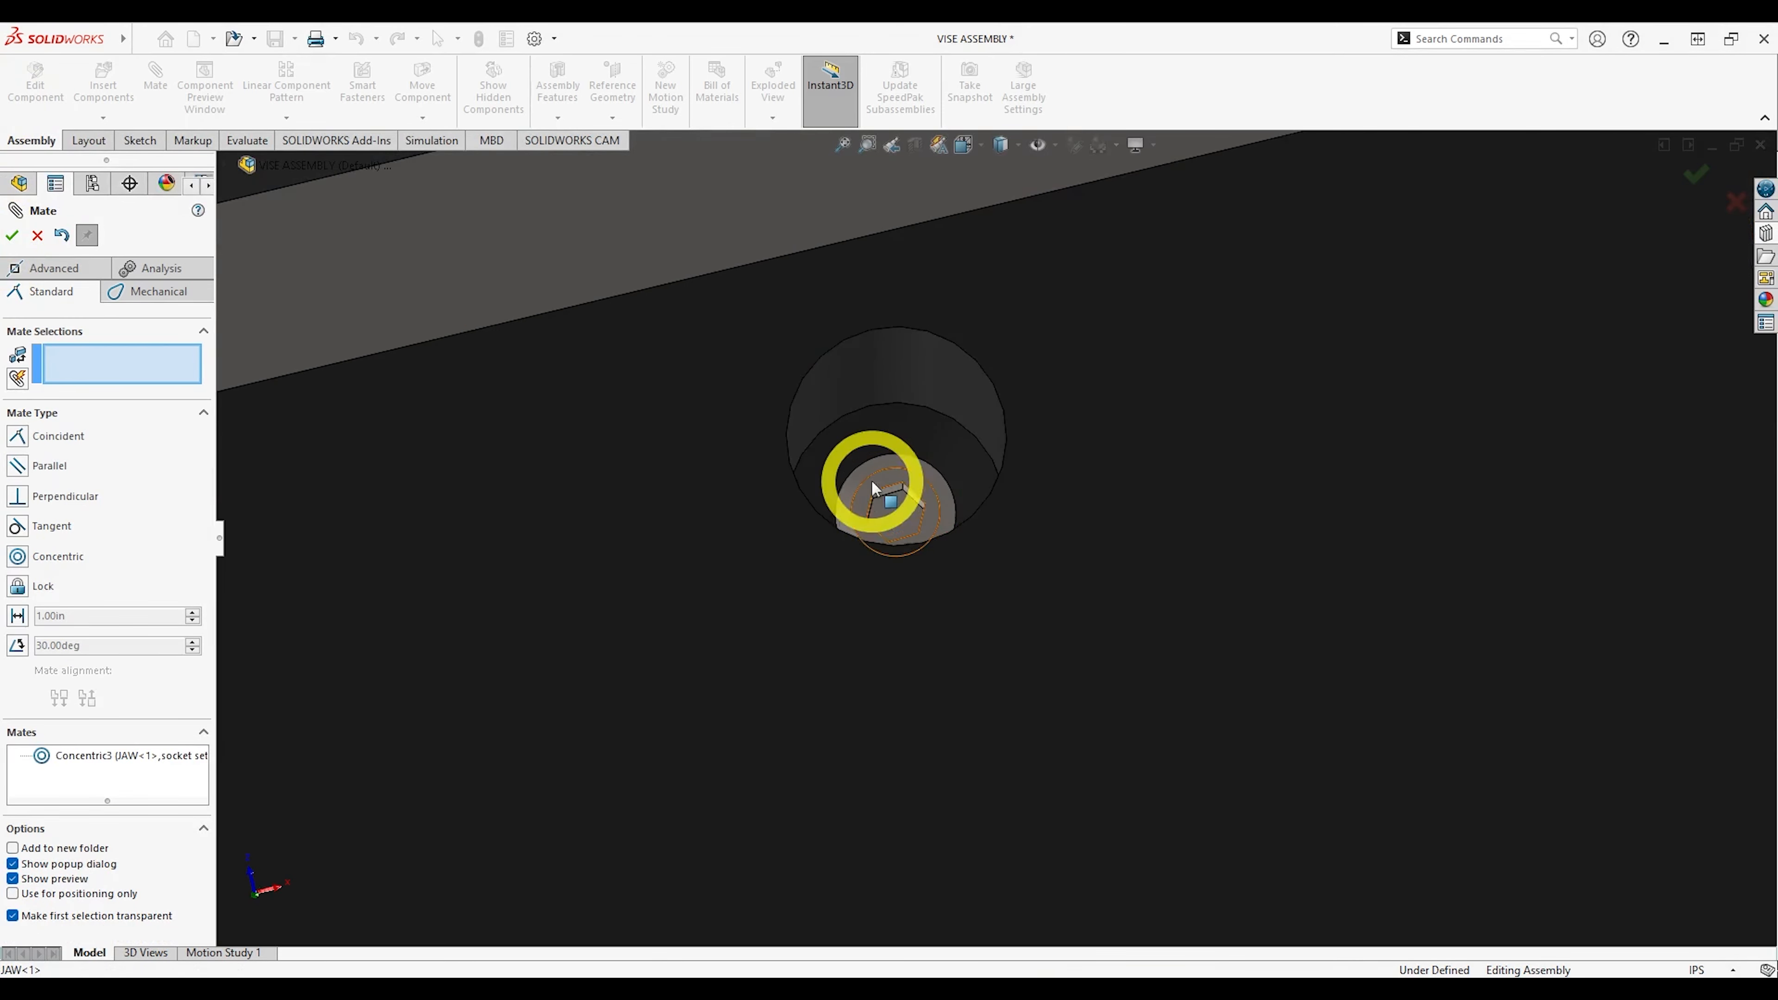
scroll(874, 489, "up", 5)
left_click(12, 236)
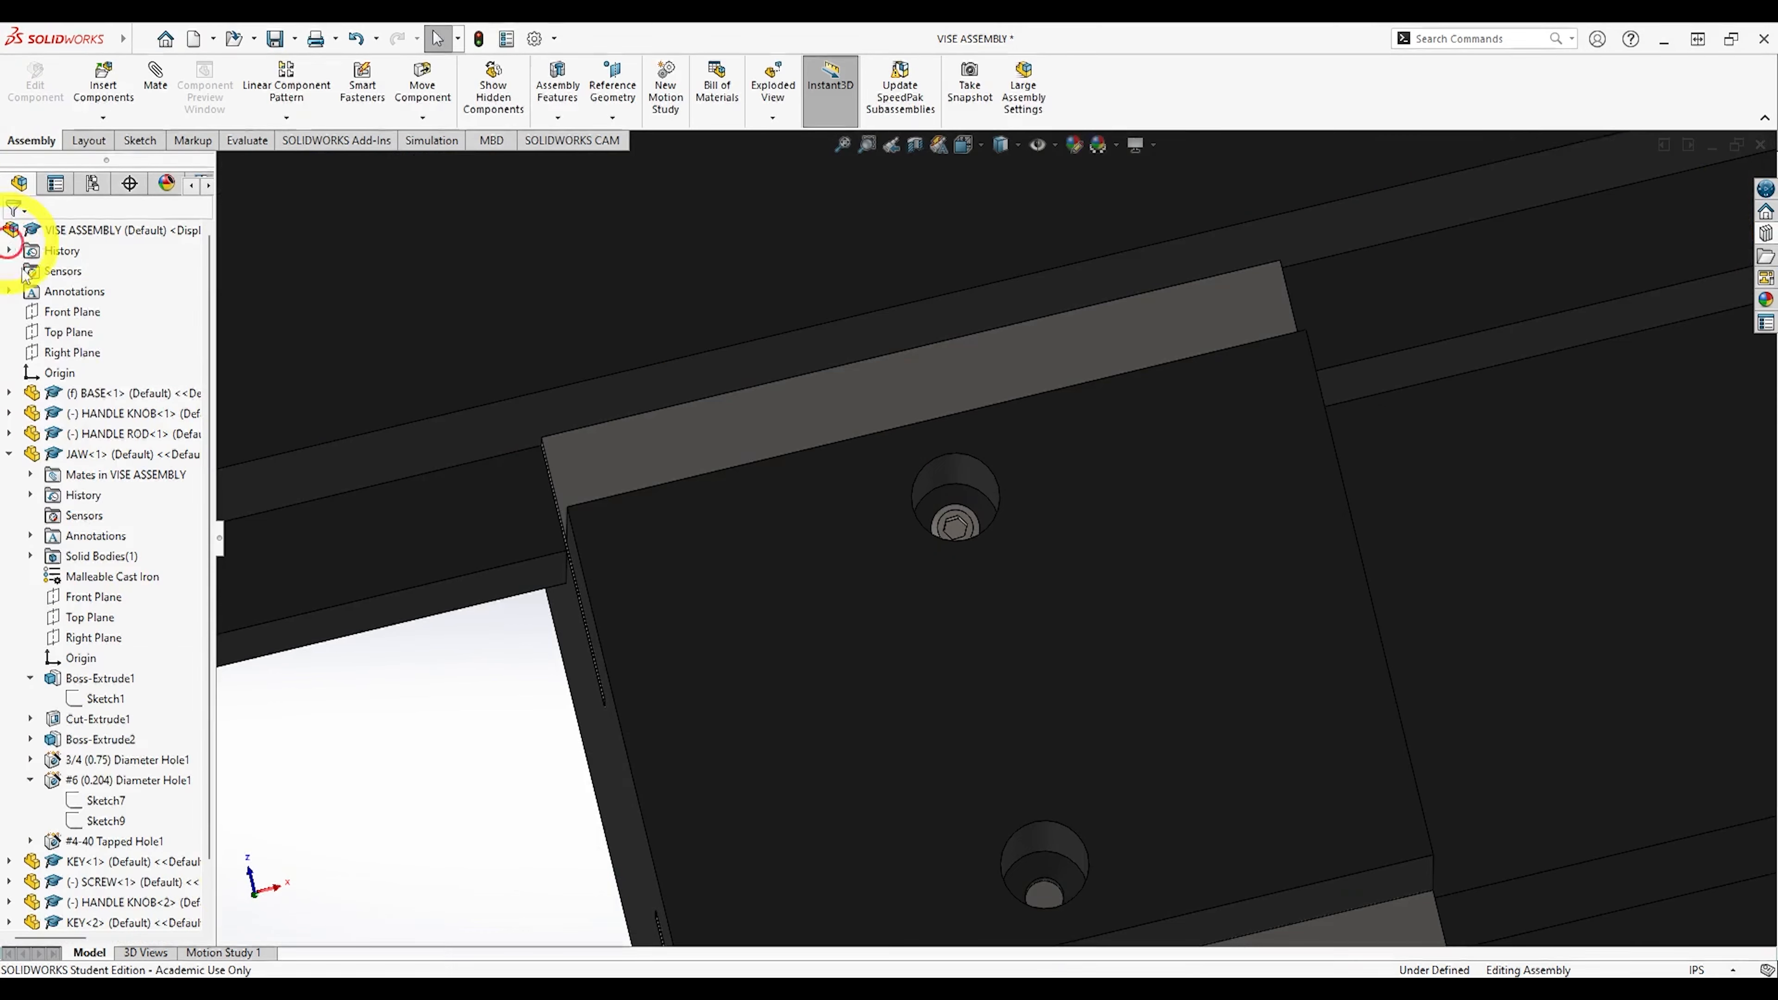
Duplicate the cup point set screw in the assembly by copying and pasting it.
left_click(105, 884)
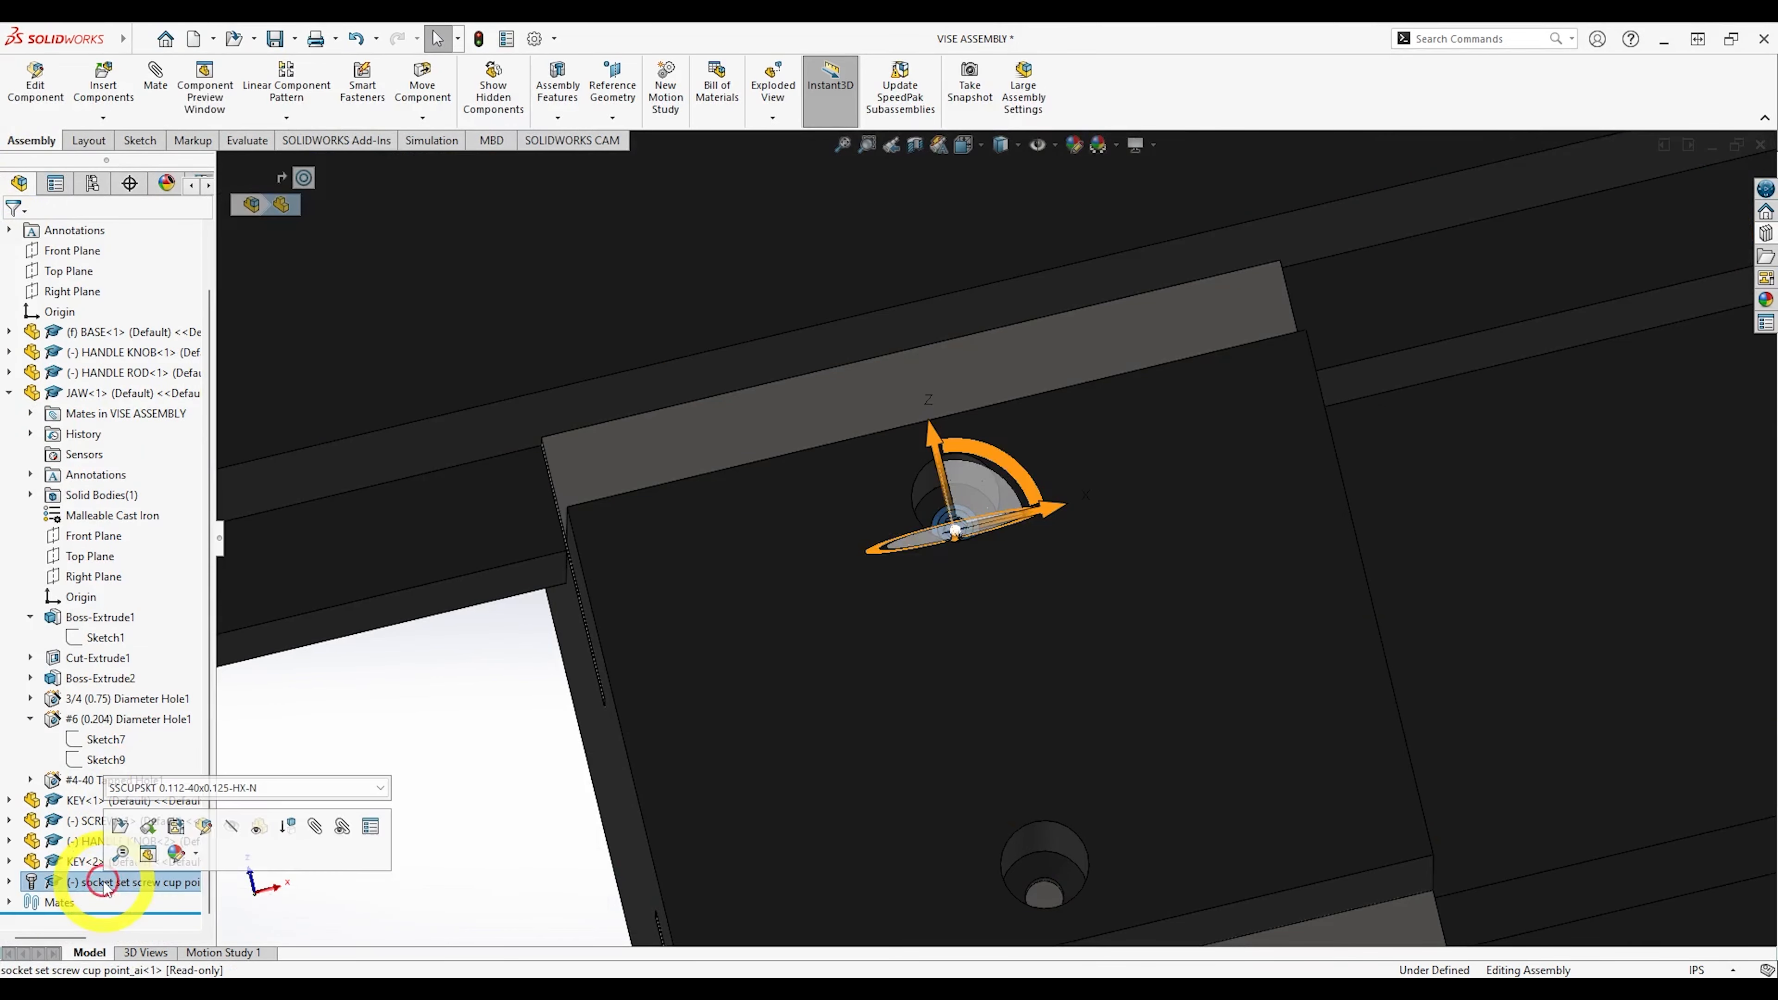
key("ctrl+c")
key("ctrl+v")
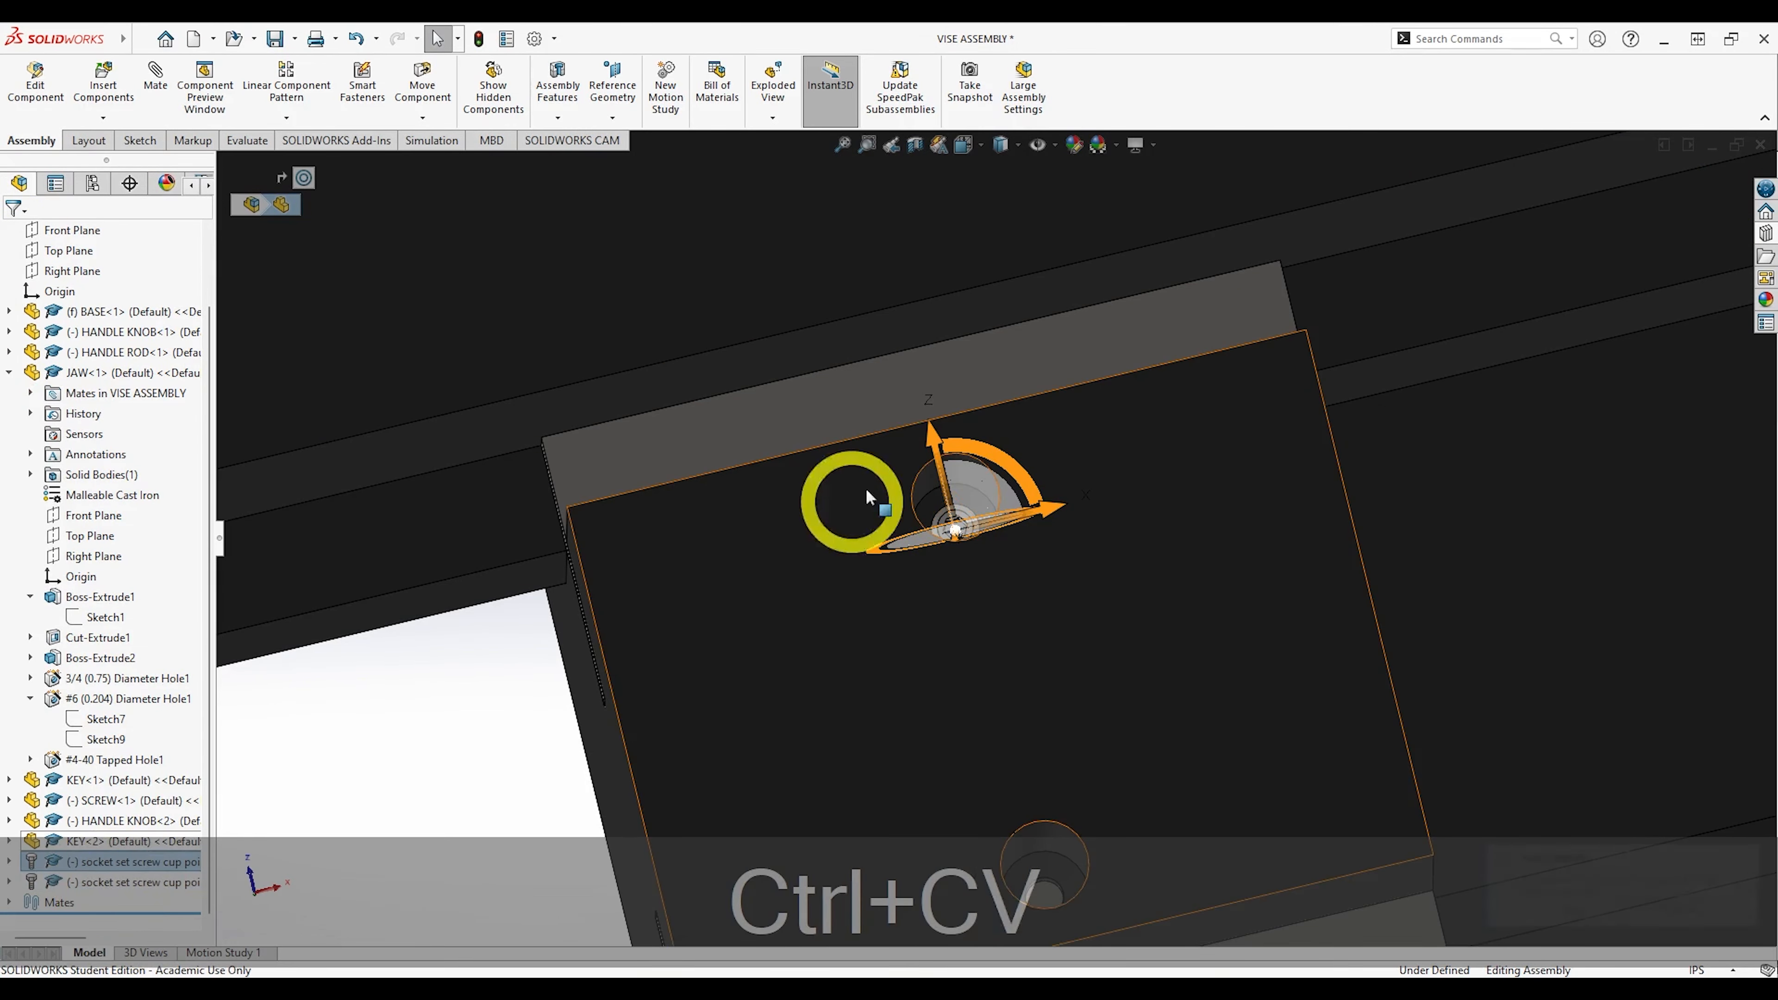
Move the copied set screw from the first tapped hole to the second tapped hole in the jaw's bottom face.
left_click_drag(926, 429, 1051, 888)
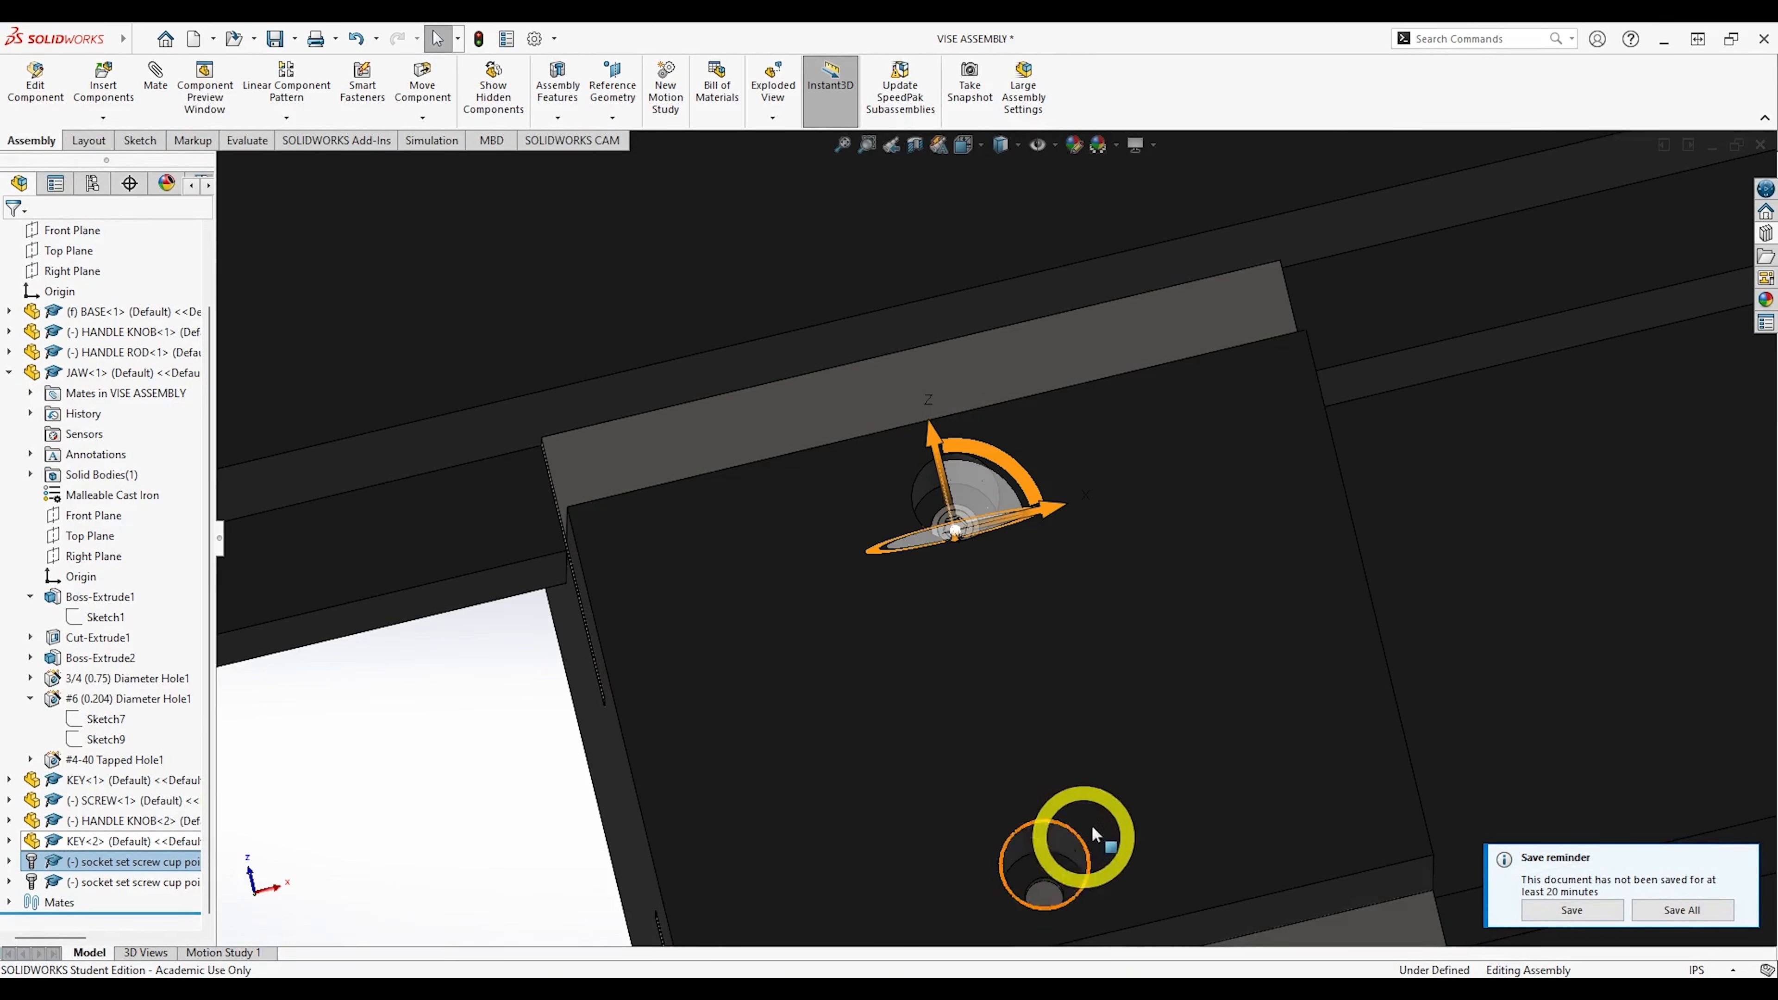
scroll(495, 863, "up", 3)
scroll(499, 869, "up", 2)
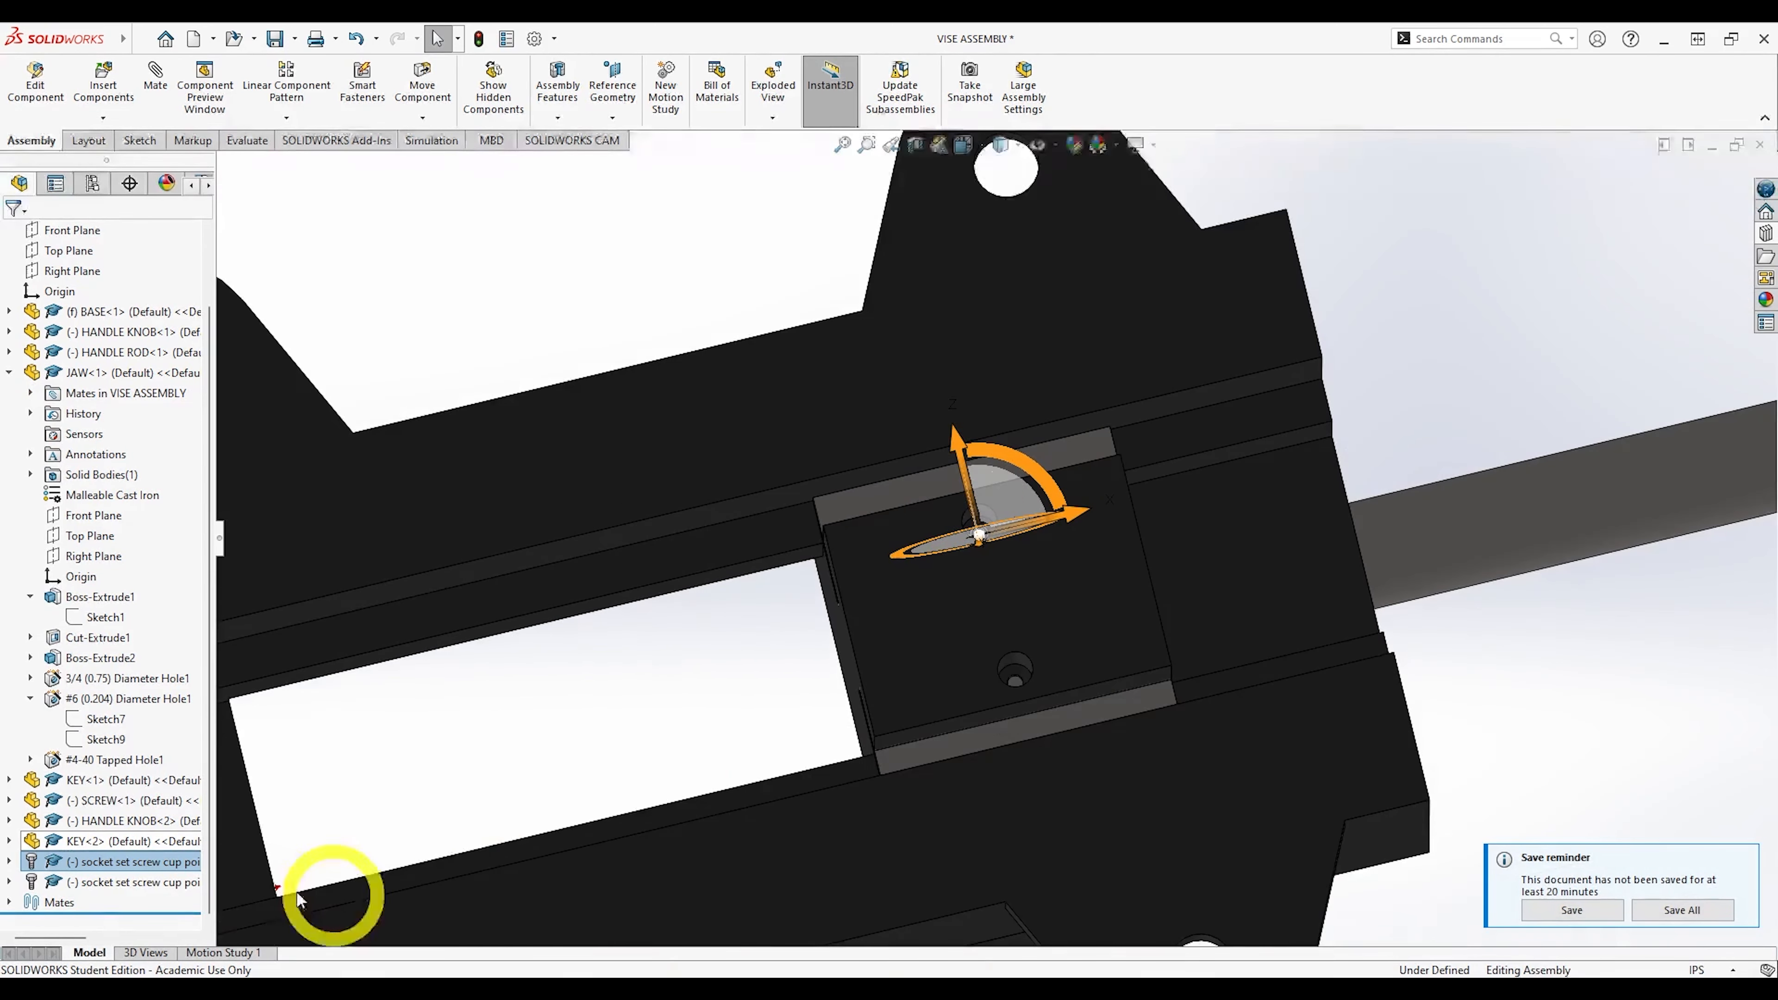
left_click(144, 882)
key("Escape")
key("Escape")
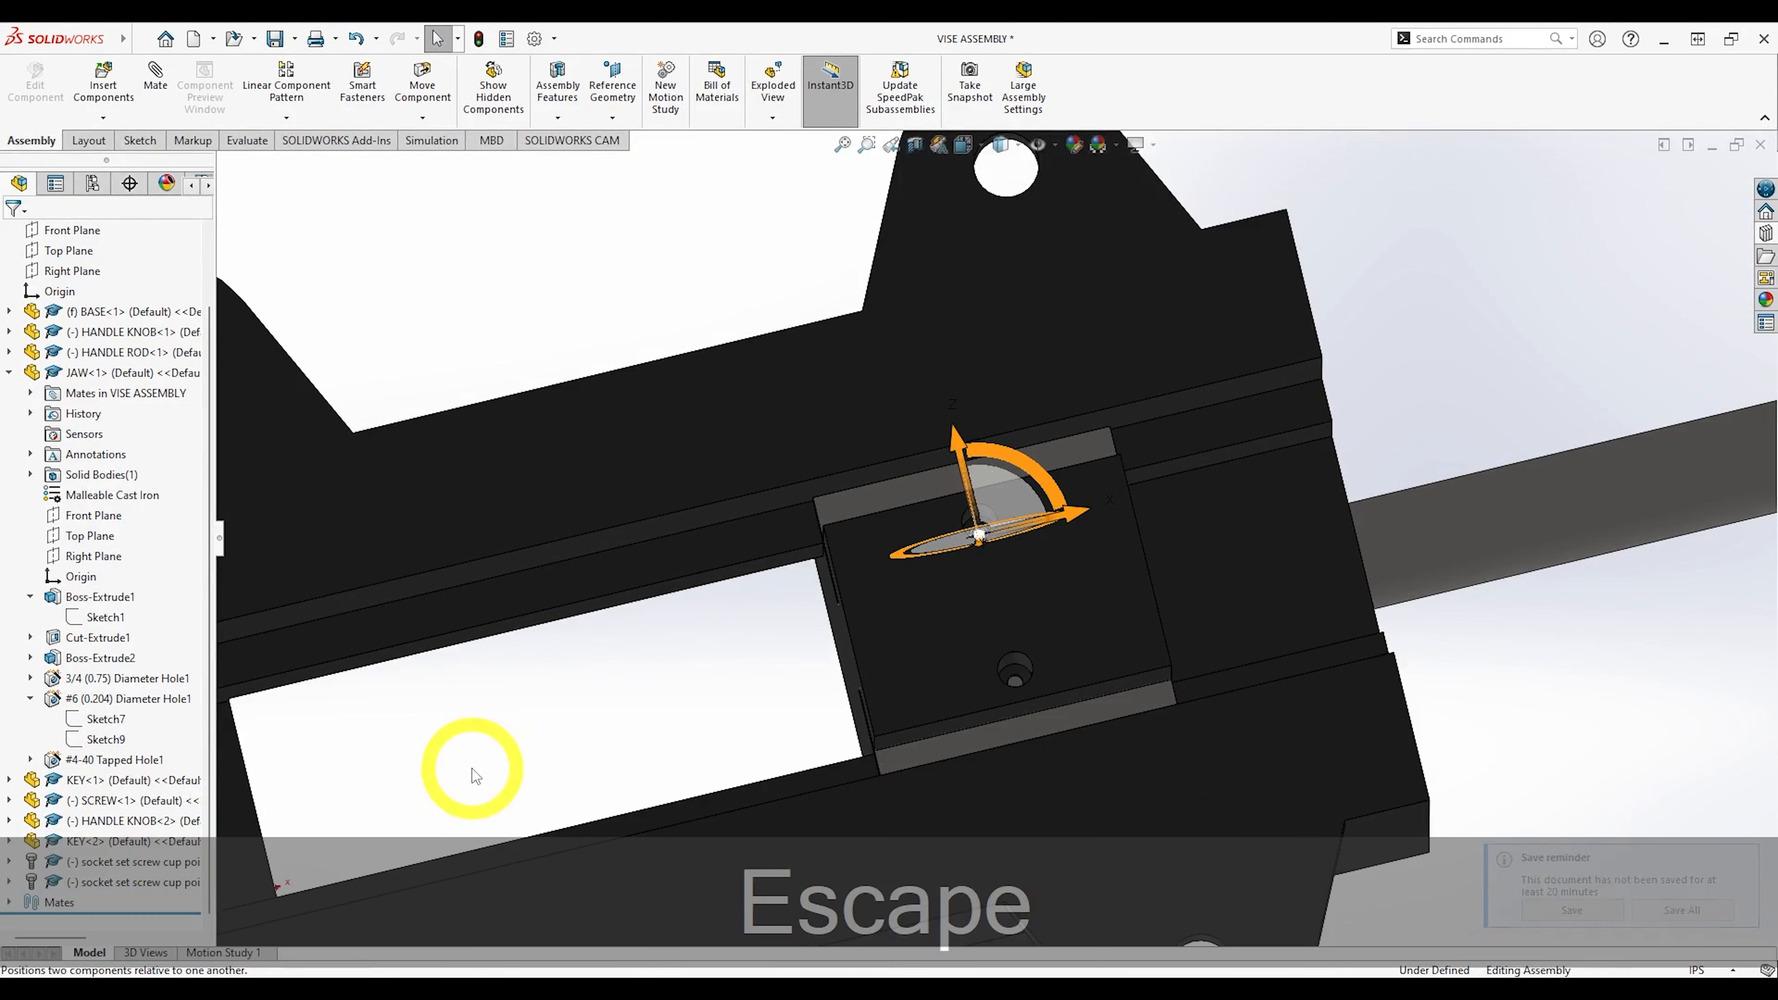
left_click(144, 882)
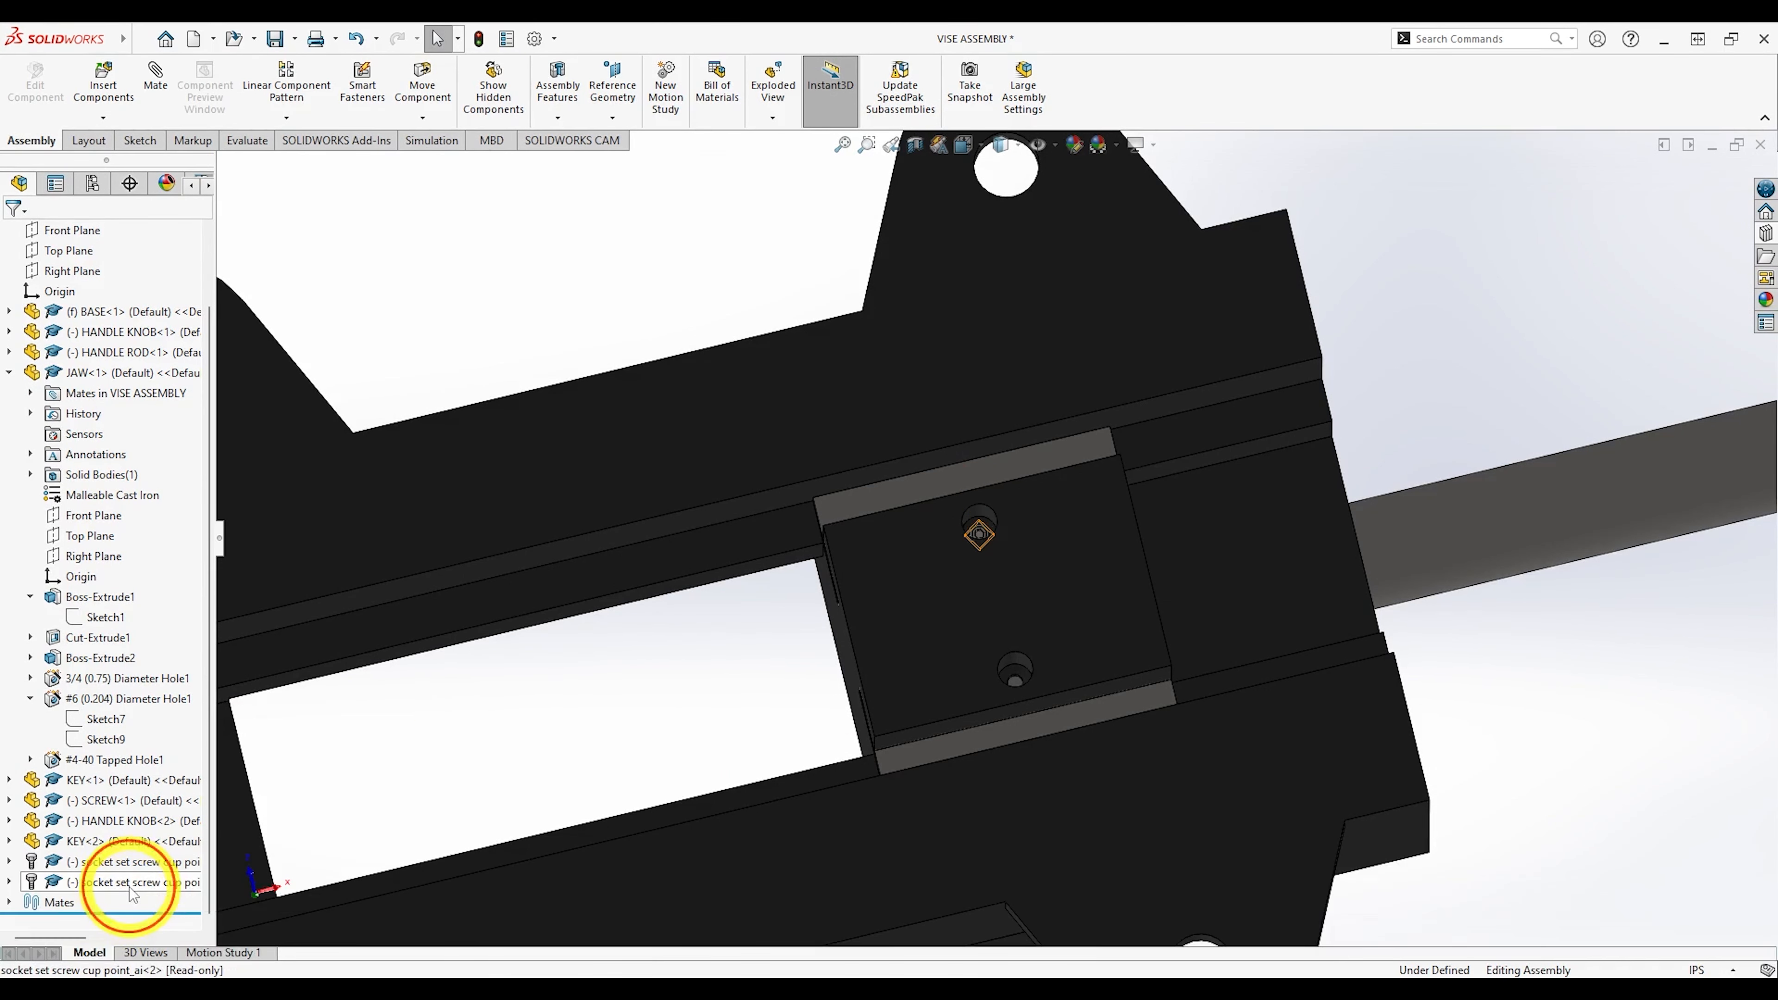
left_click_drag(958, 448, 1011, 580)
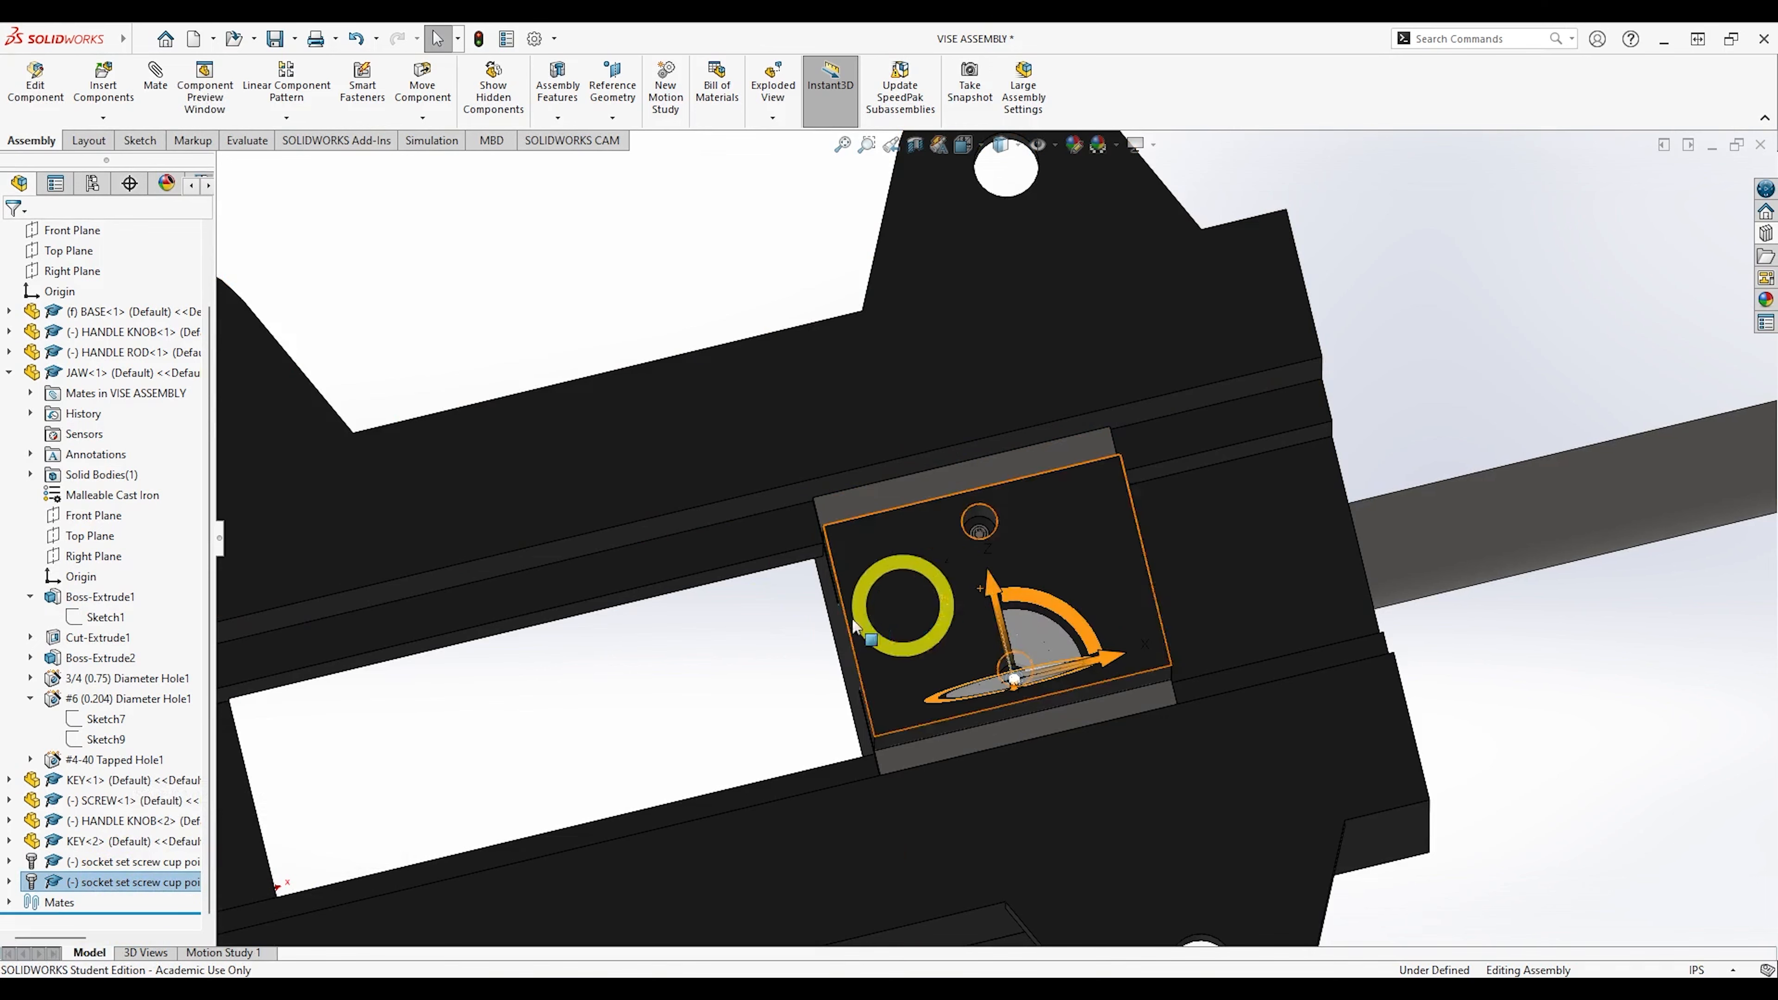
left_click(686, 701)
Mate the copied set screw's socket-end edge concentric with the second tapped hole's edge, with reversed alignment.
scroll(1015, 695, "down", 6)
left_click(969, 560)
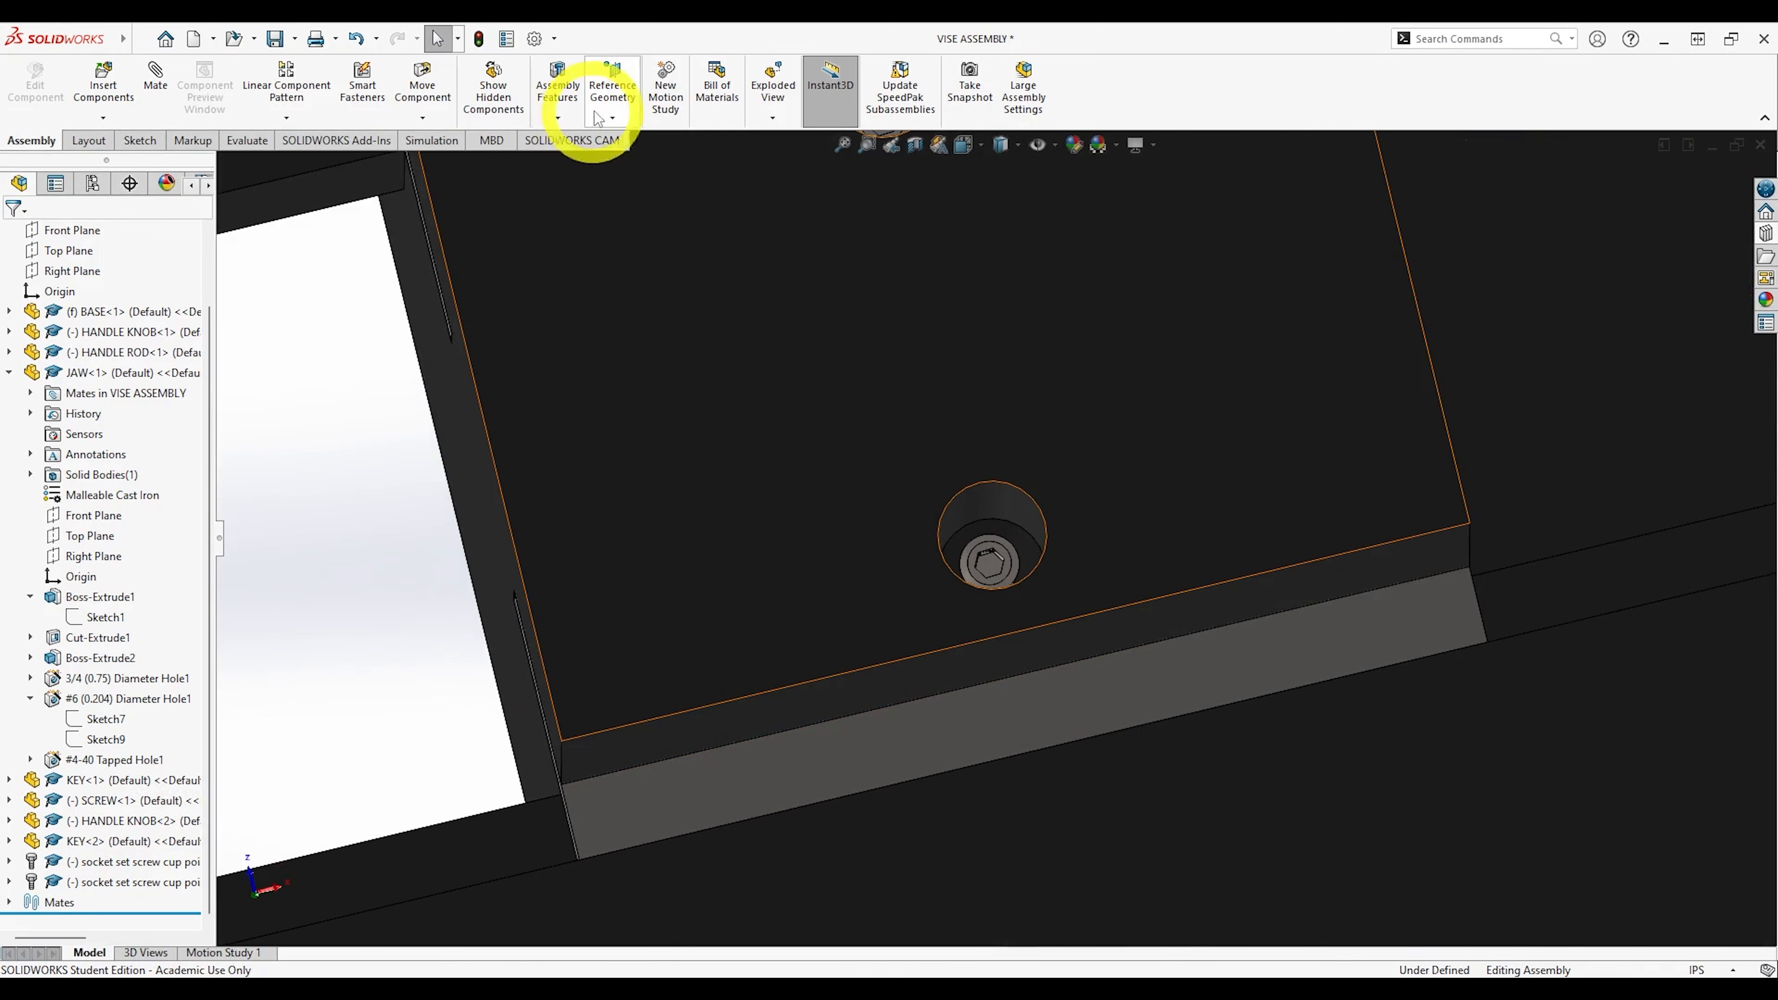
left_click(156, 84)
scroll(1051, 630, "down", 5)
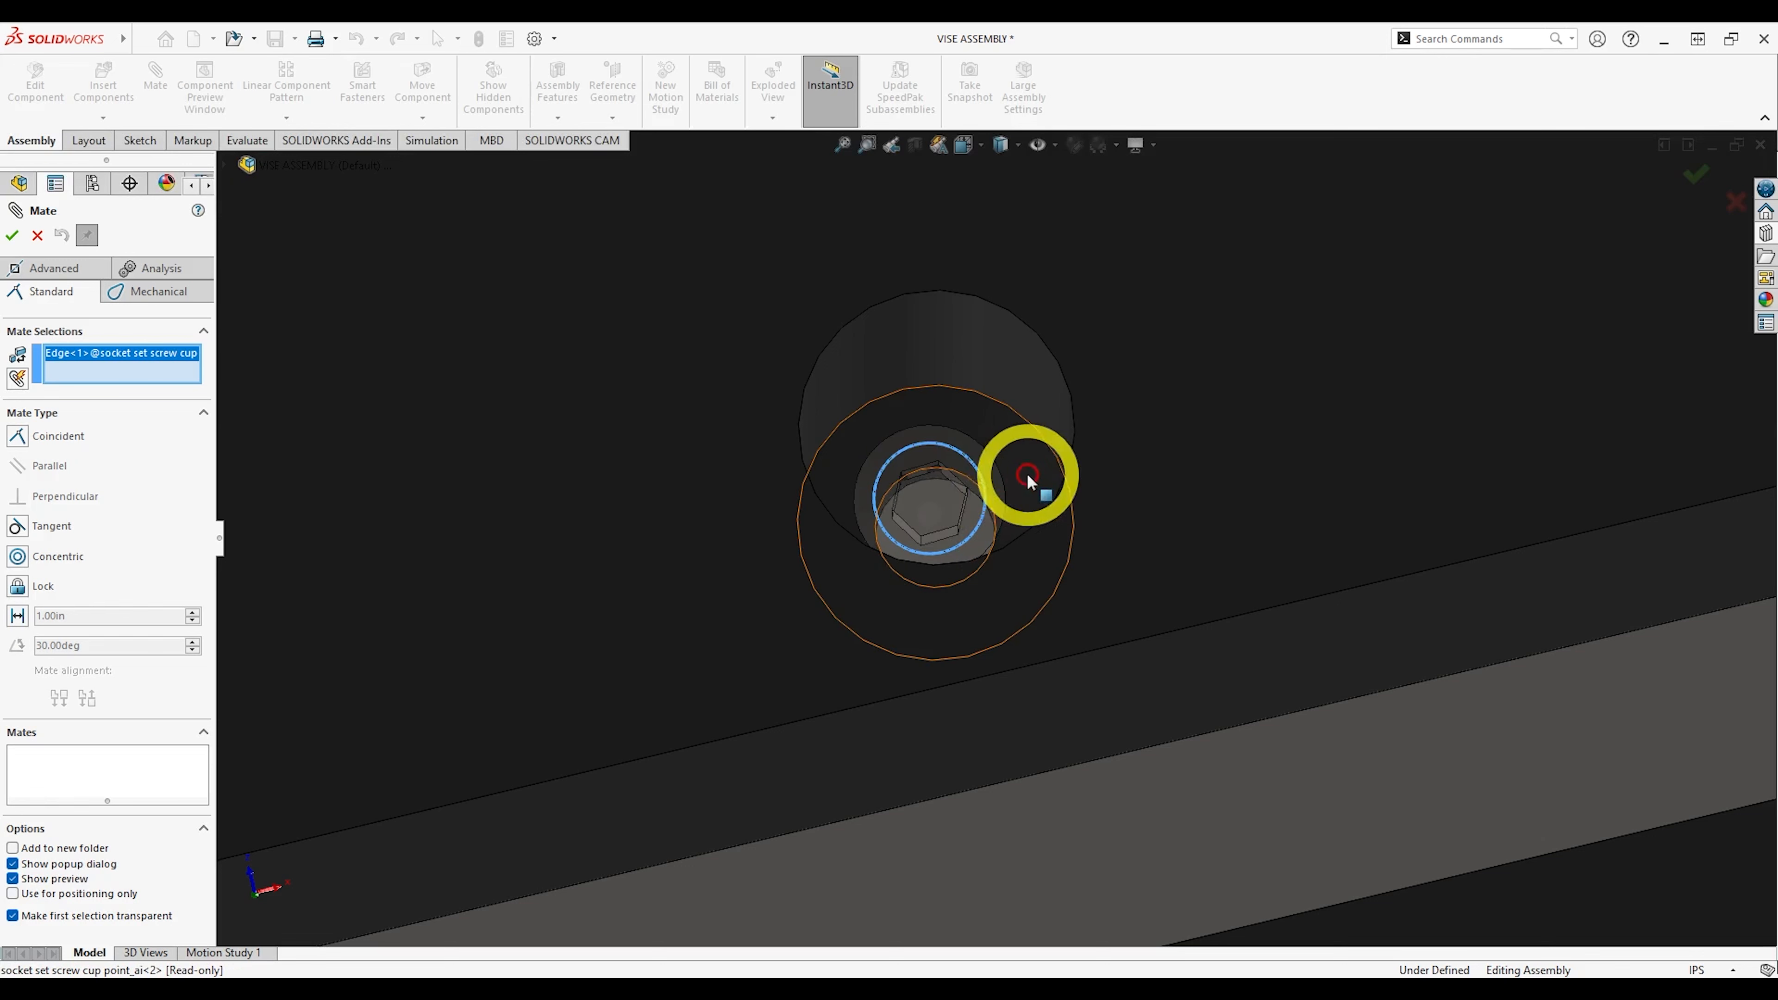
middle_click_drag(963, 428, 974, 505)
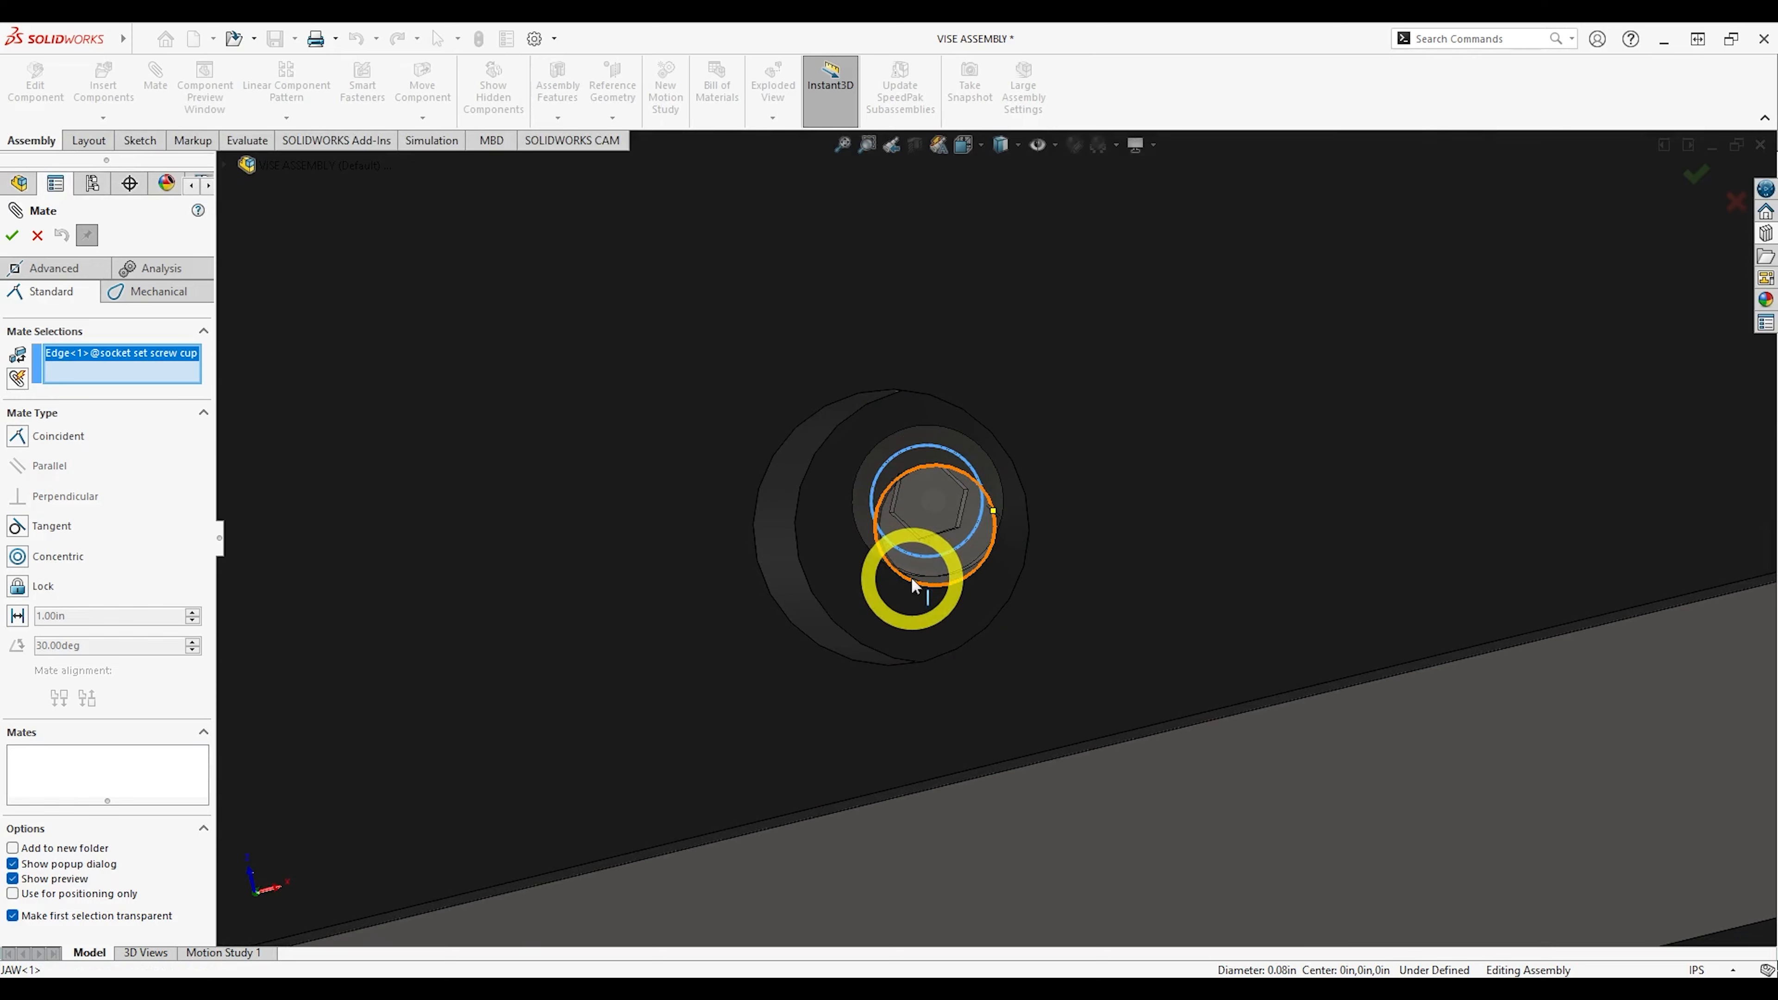
left_click(87, 721)
left_click(13, 235)
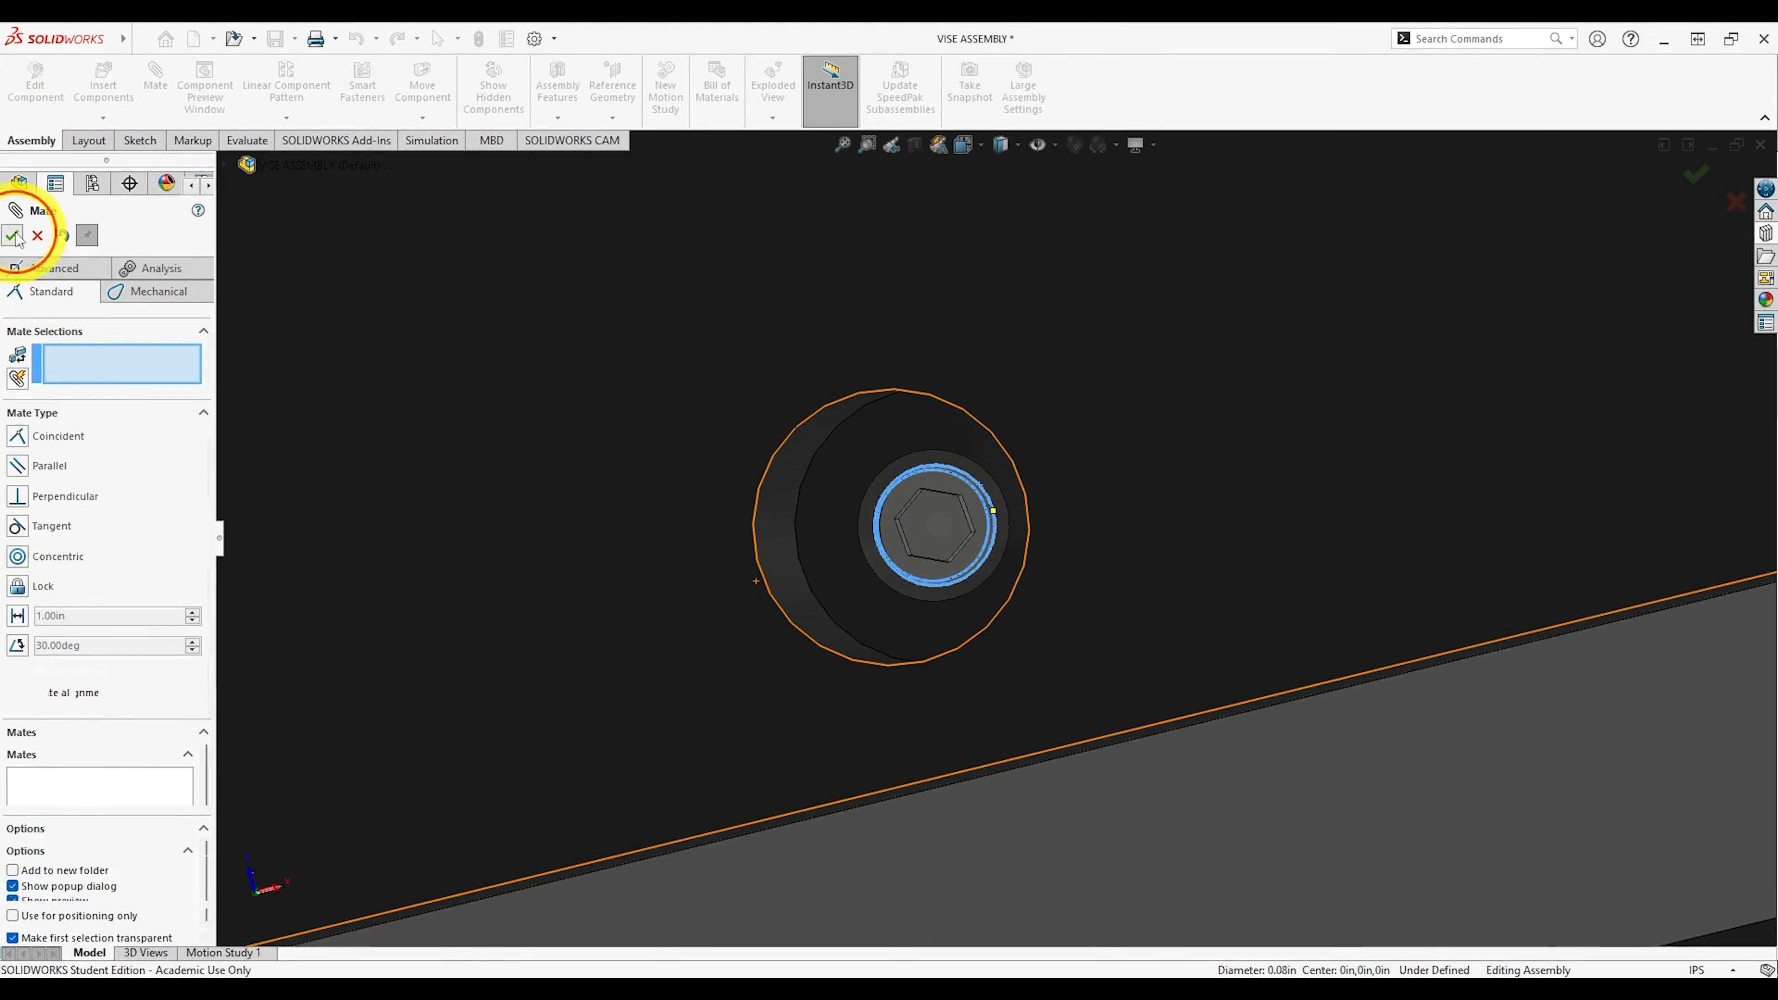
Inspect the vise around the key and base, restore the isometric view and close the Mate command.
middle_click_drag(826, 533, 1016, 511)
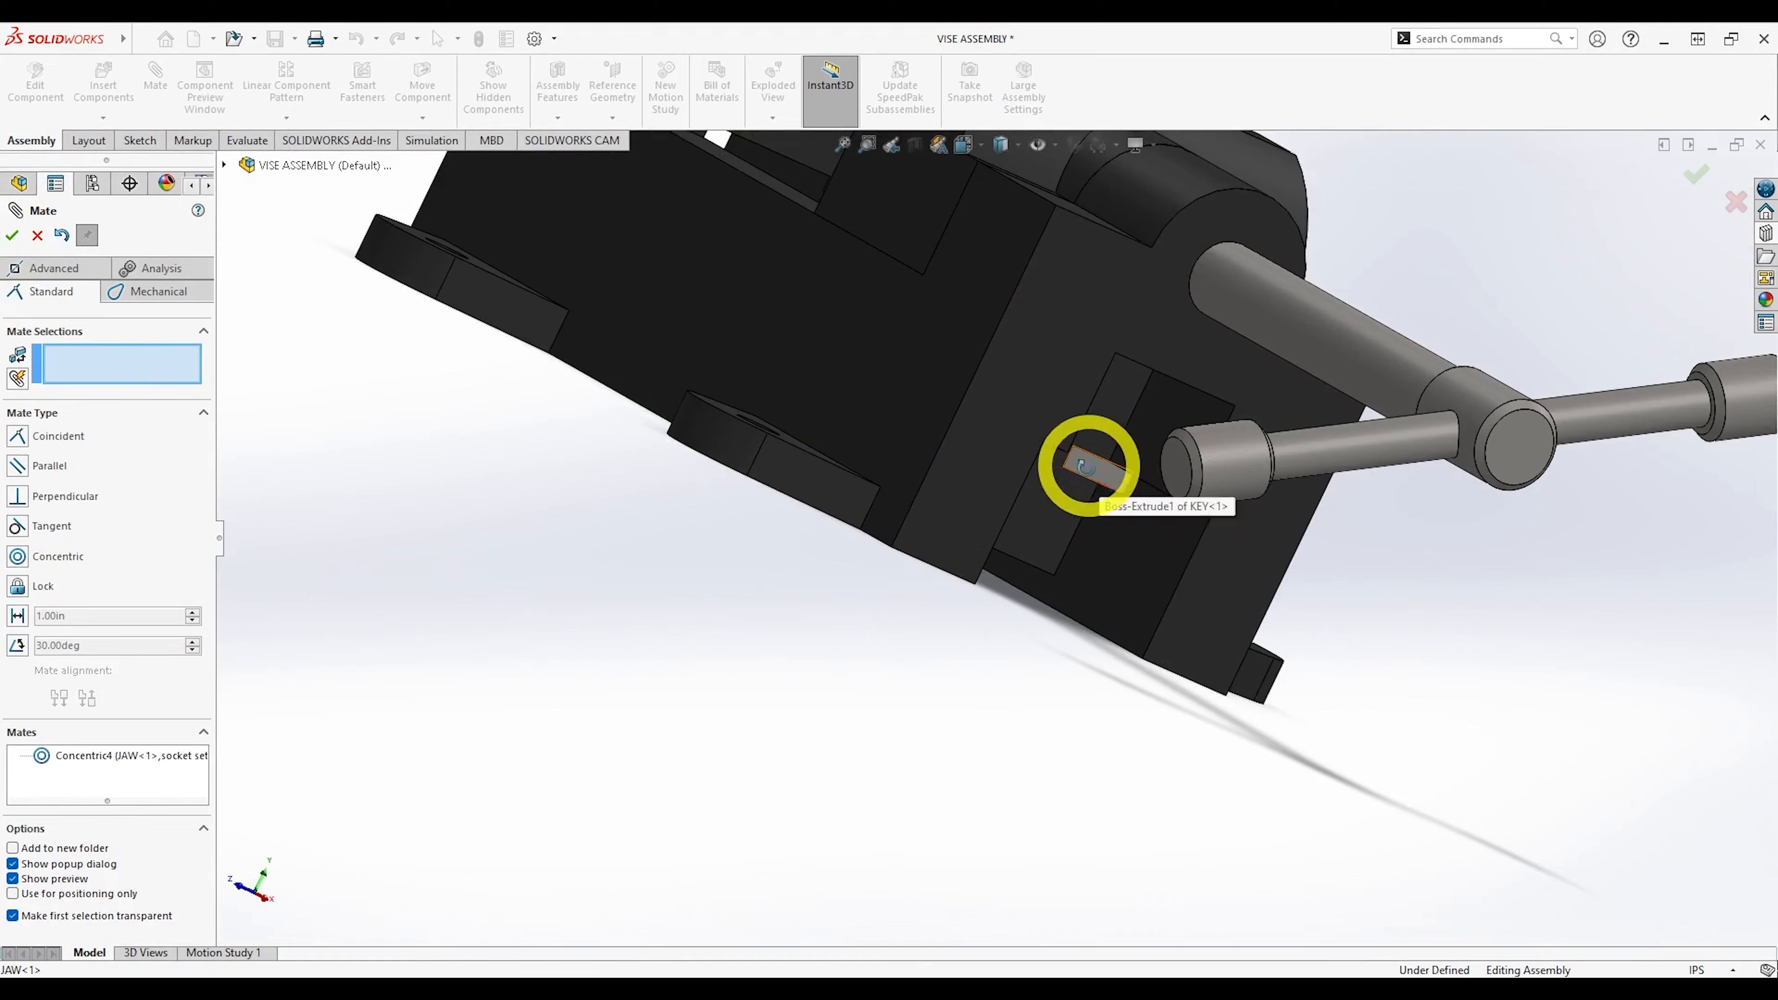
middle_click_drag(1086, 466, 1183, 623)
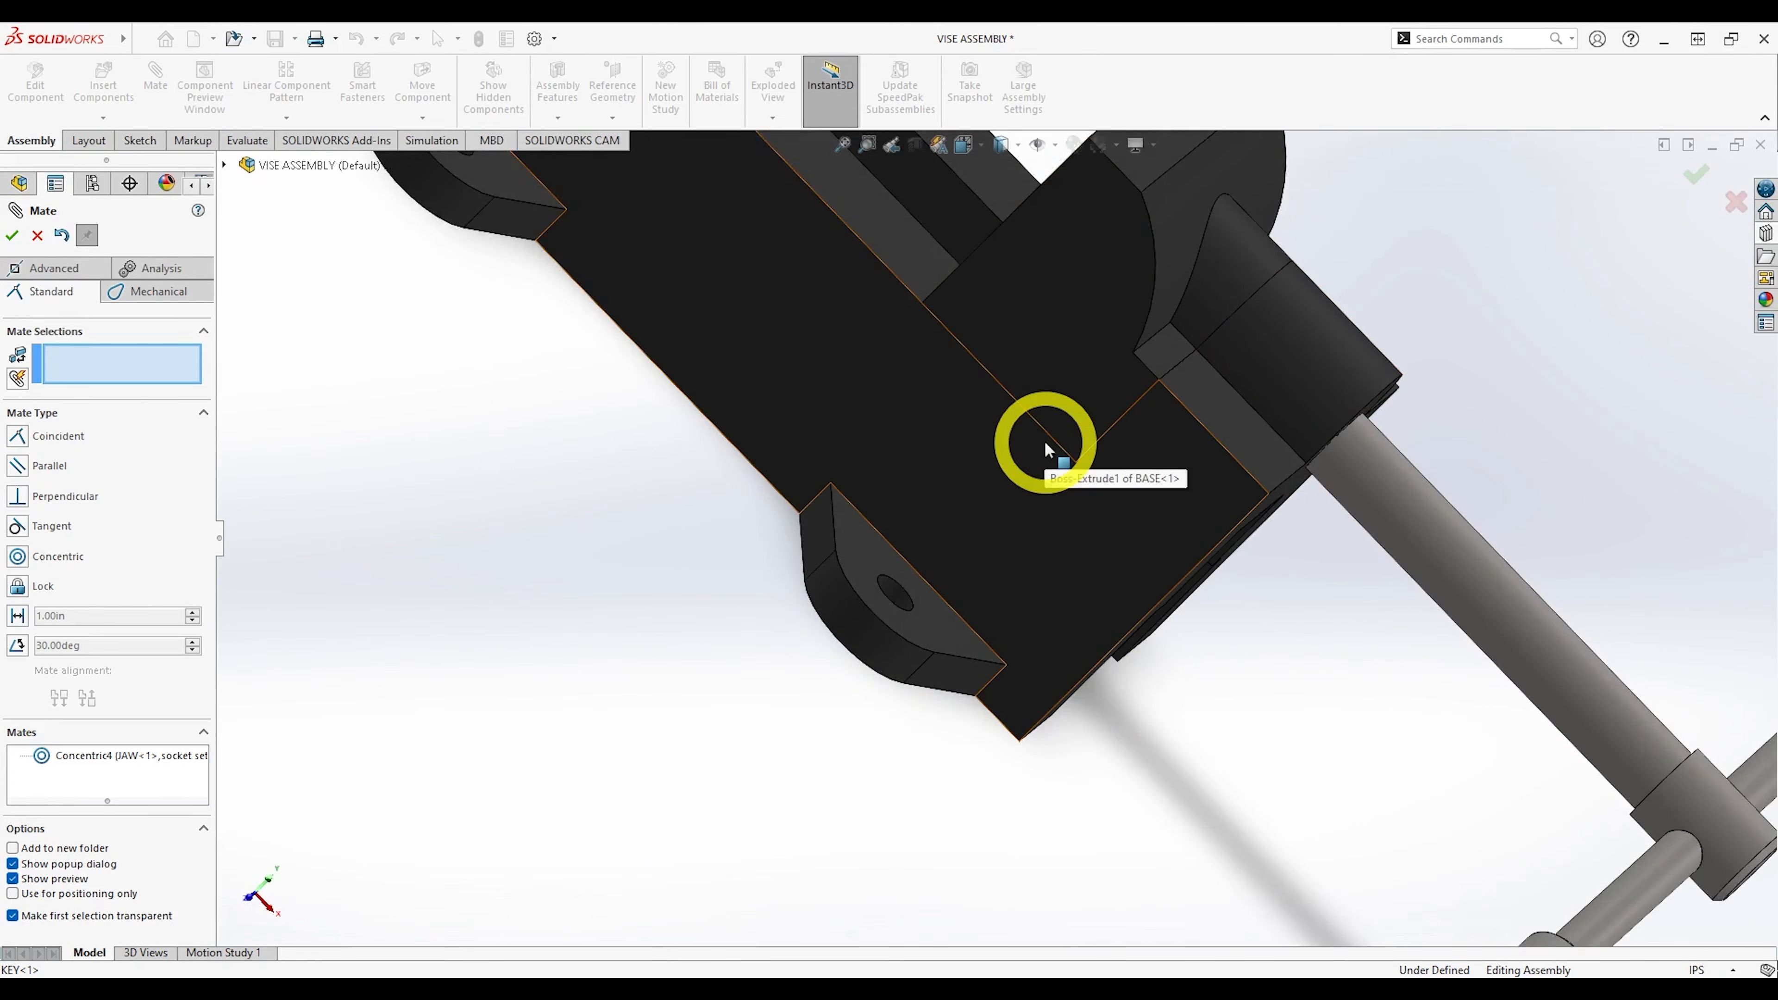
key("space")
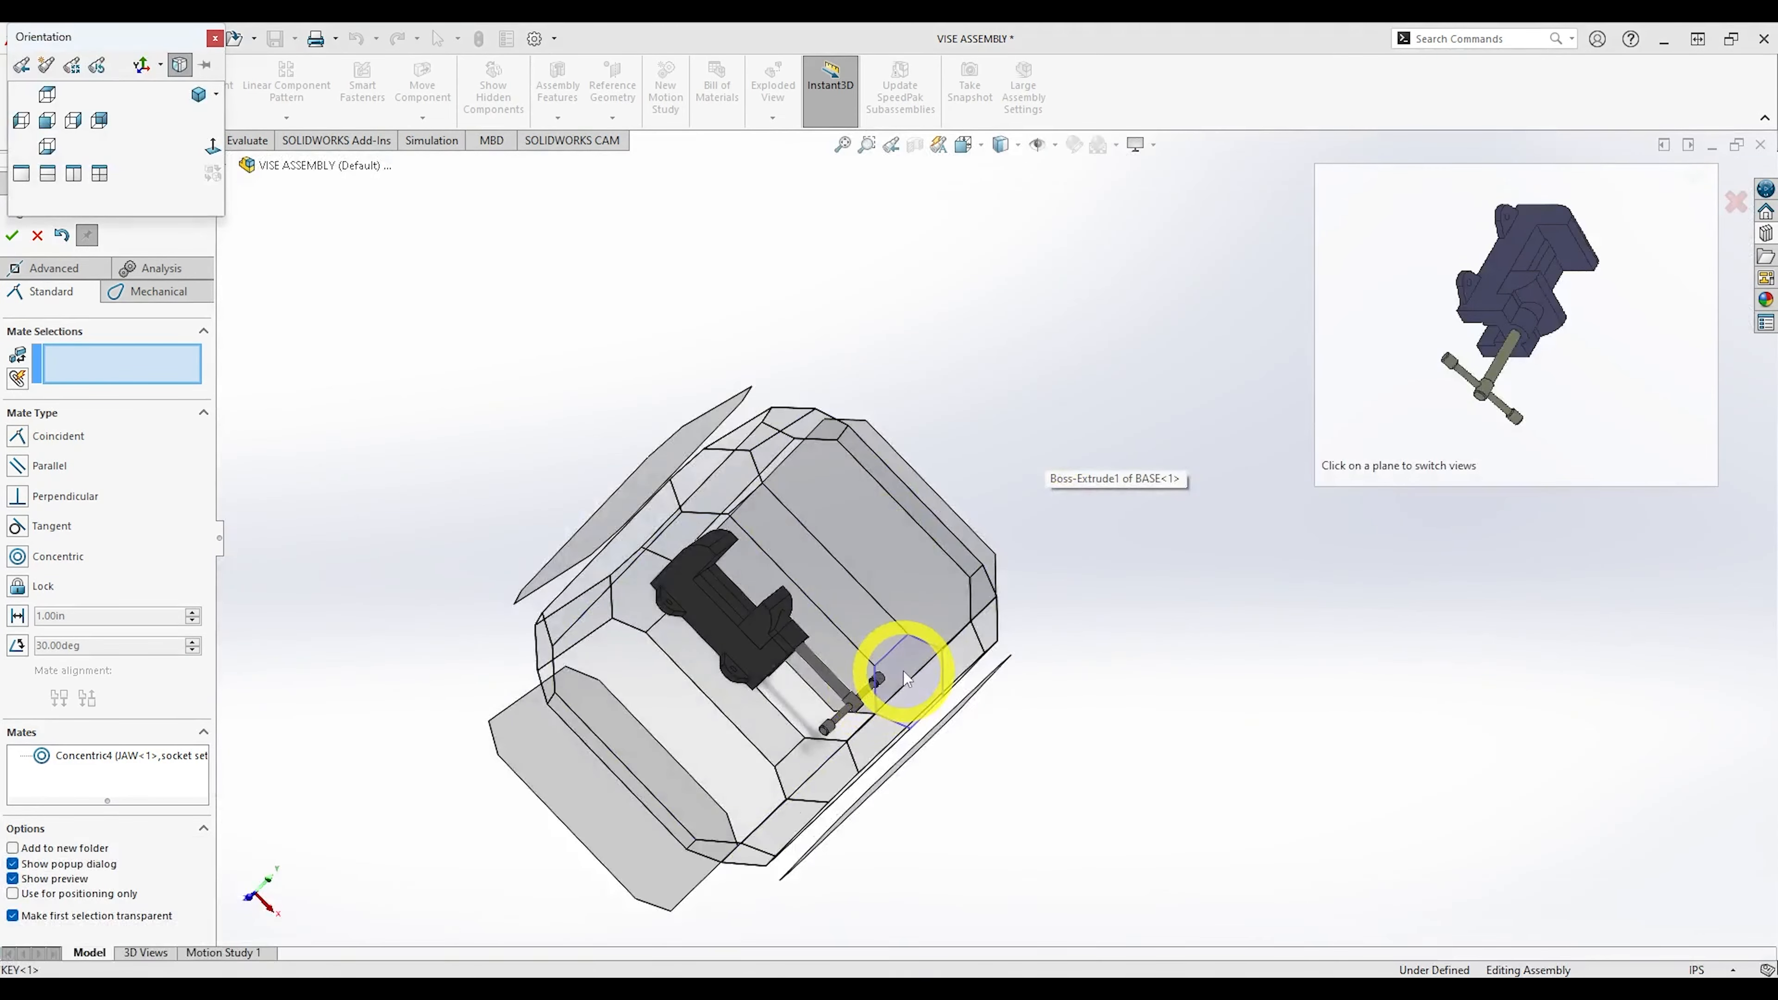
left_click(905, 676)
middle_click_drag(980, 494, 1000, 25)
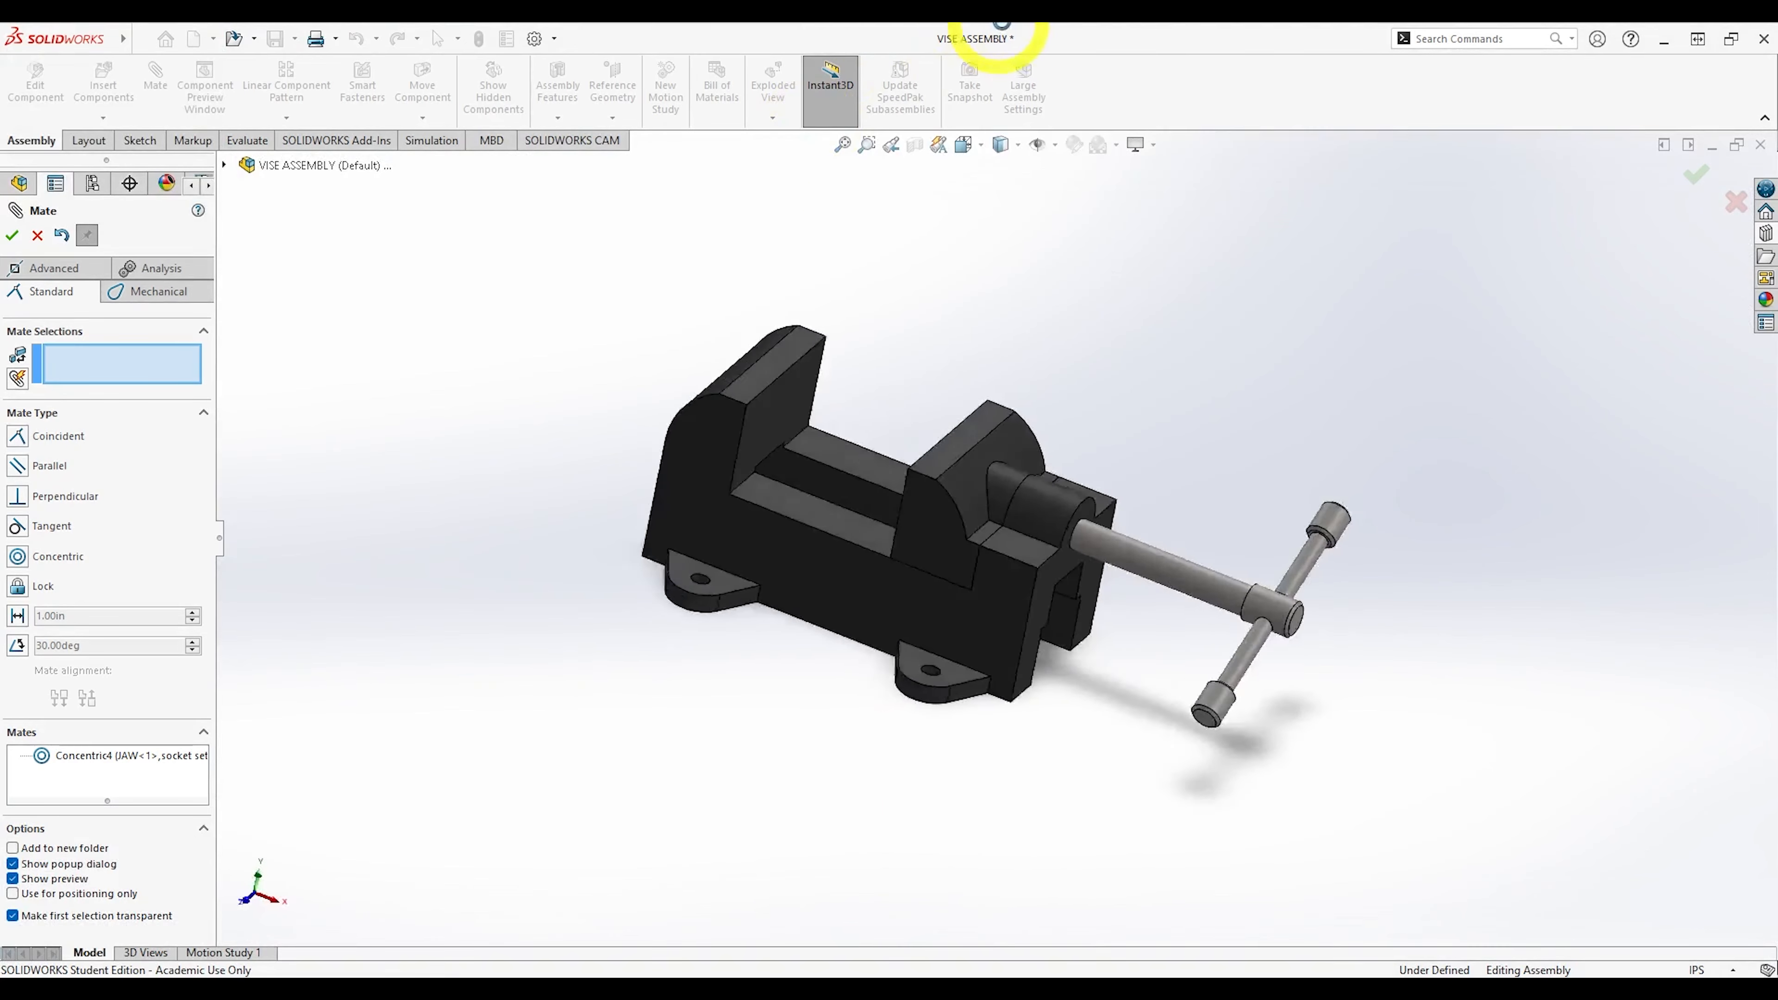
key("space")
left_click(773, 623)
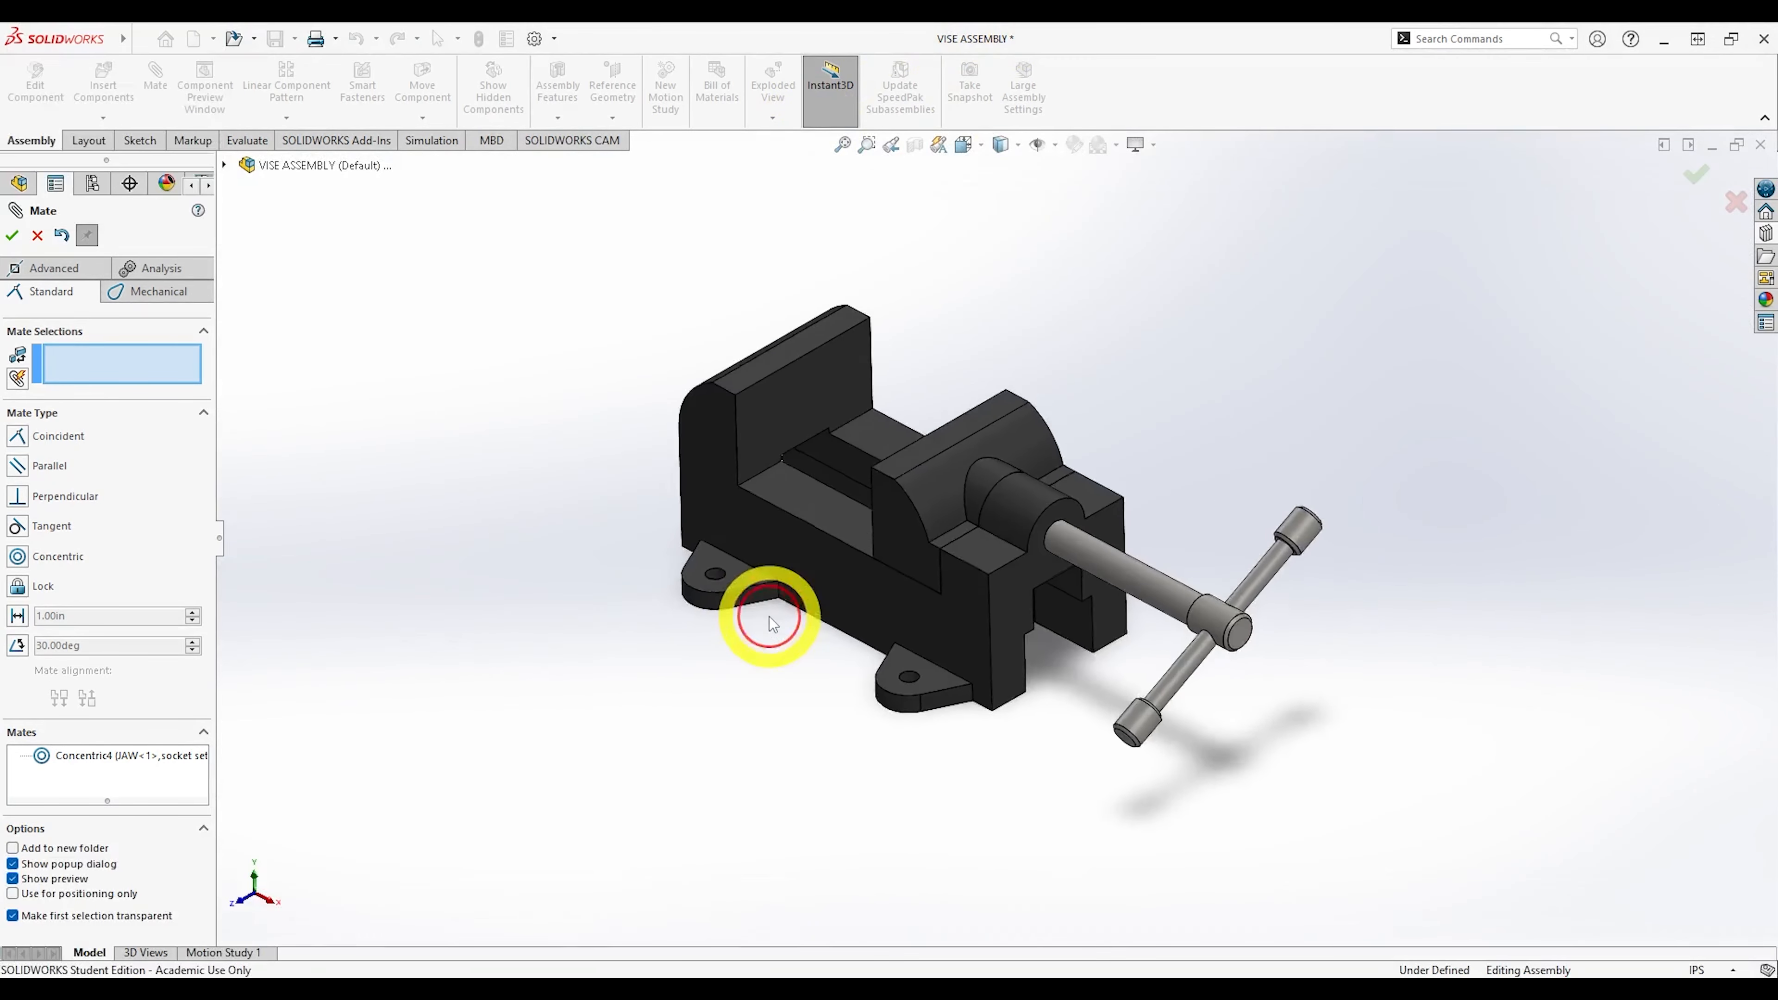
left_click(11, 236)
Slide the movable jaw against the base's fixed jaw, and save the assembly with all modified parts, rebuilding it first.
left_click_drag(976, 504, 806, 329)
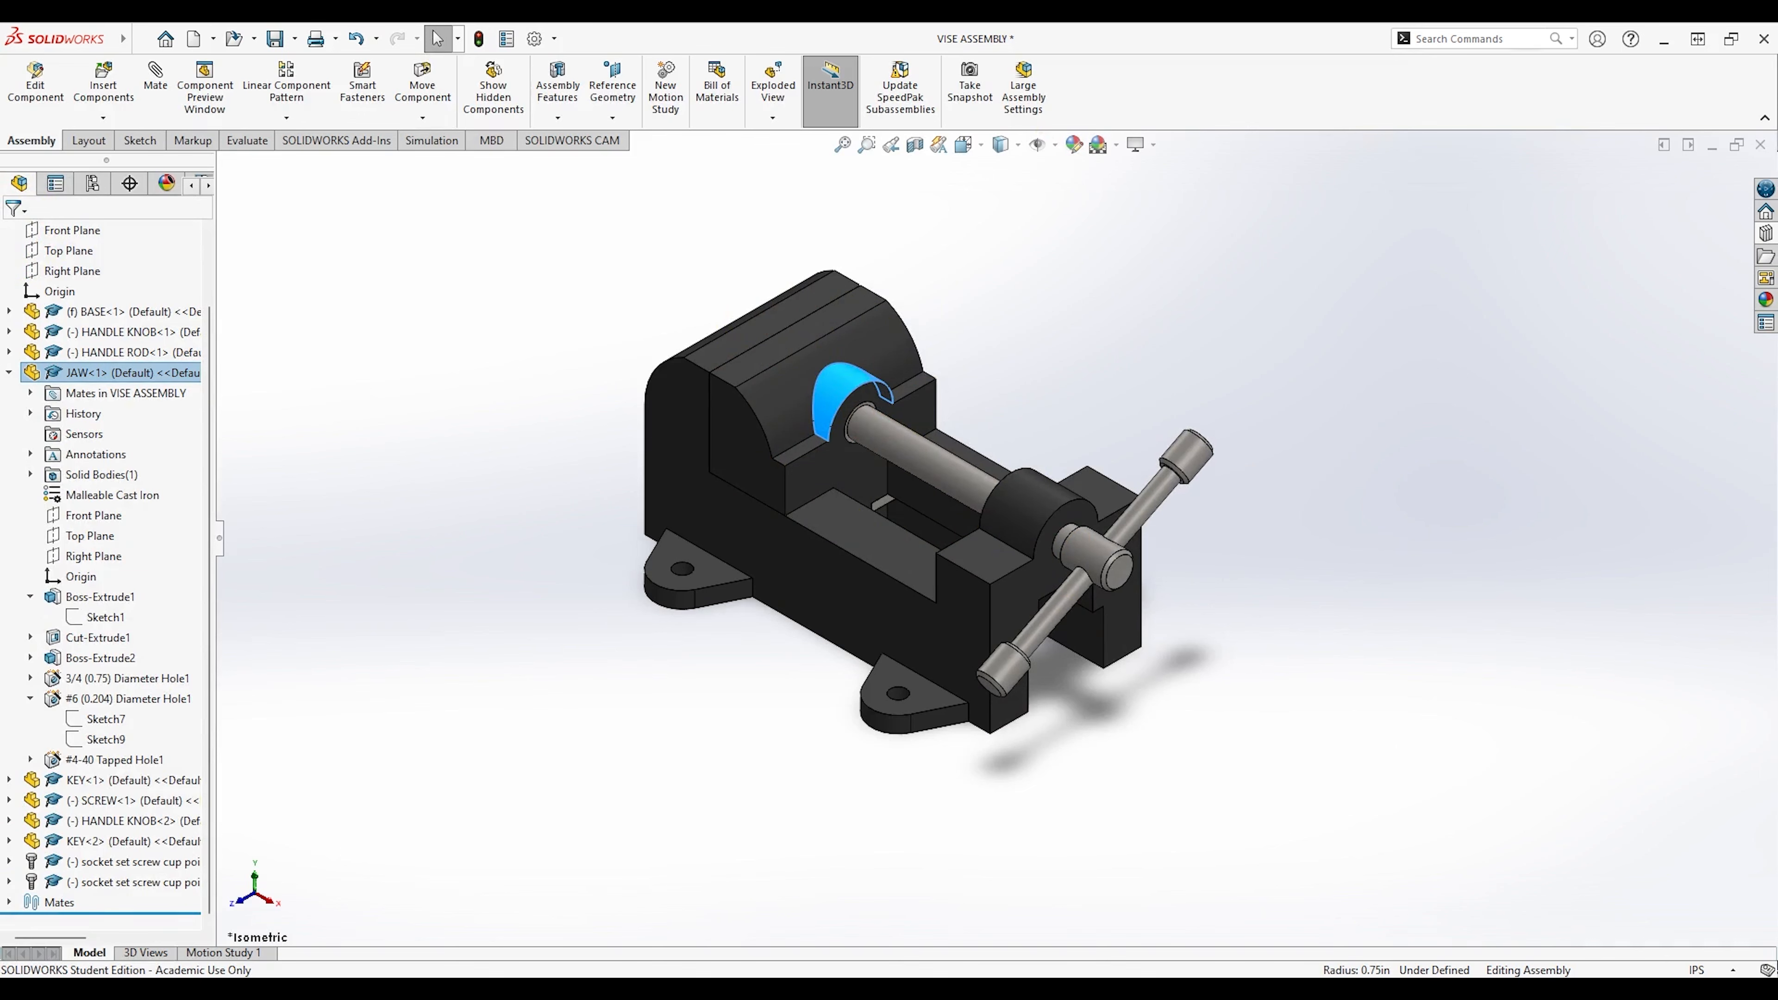
left_click(276, 38)
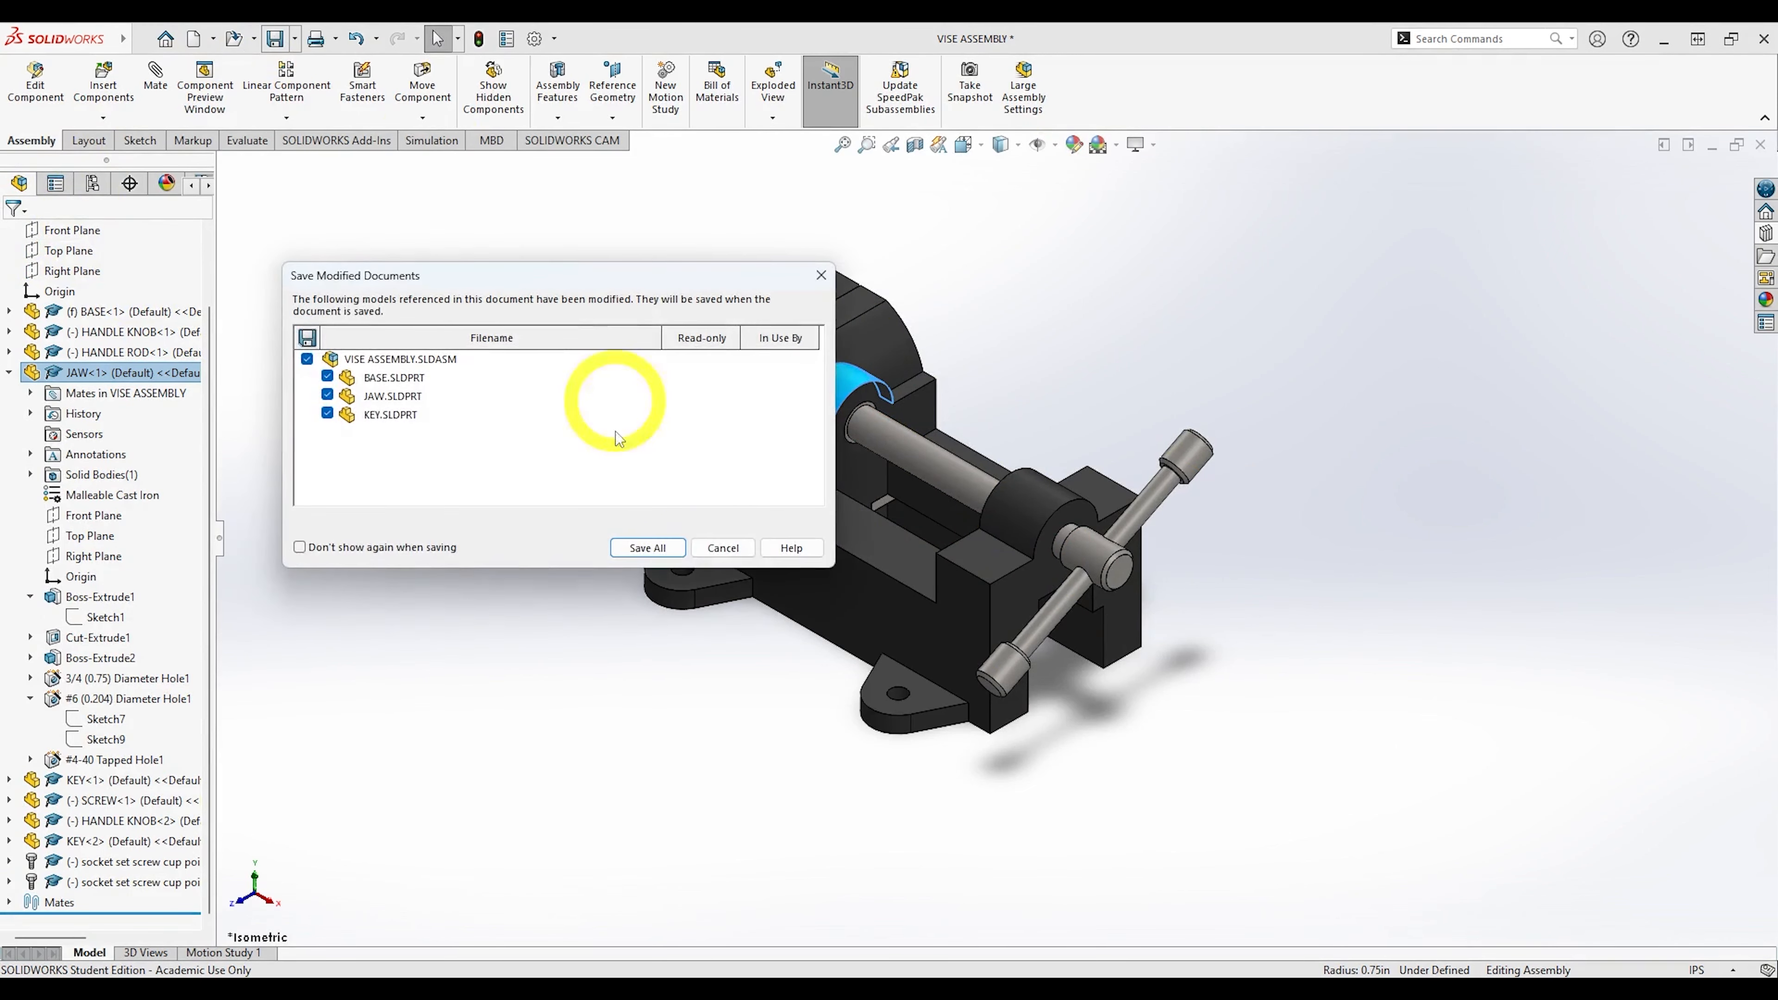
left_click(647, 548)
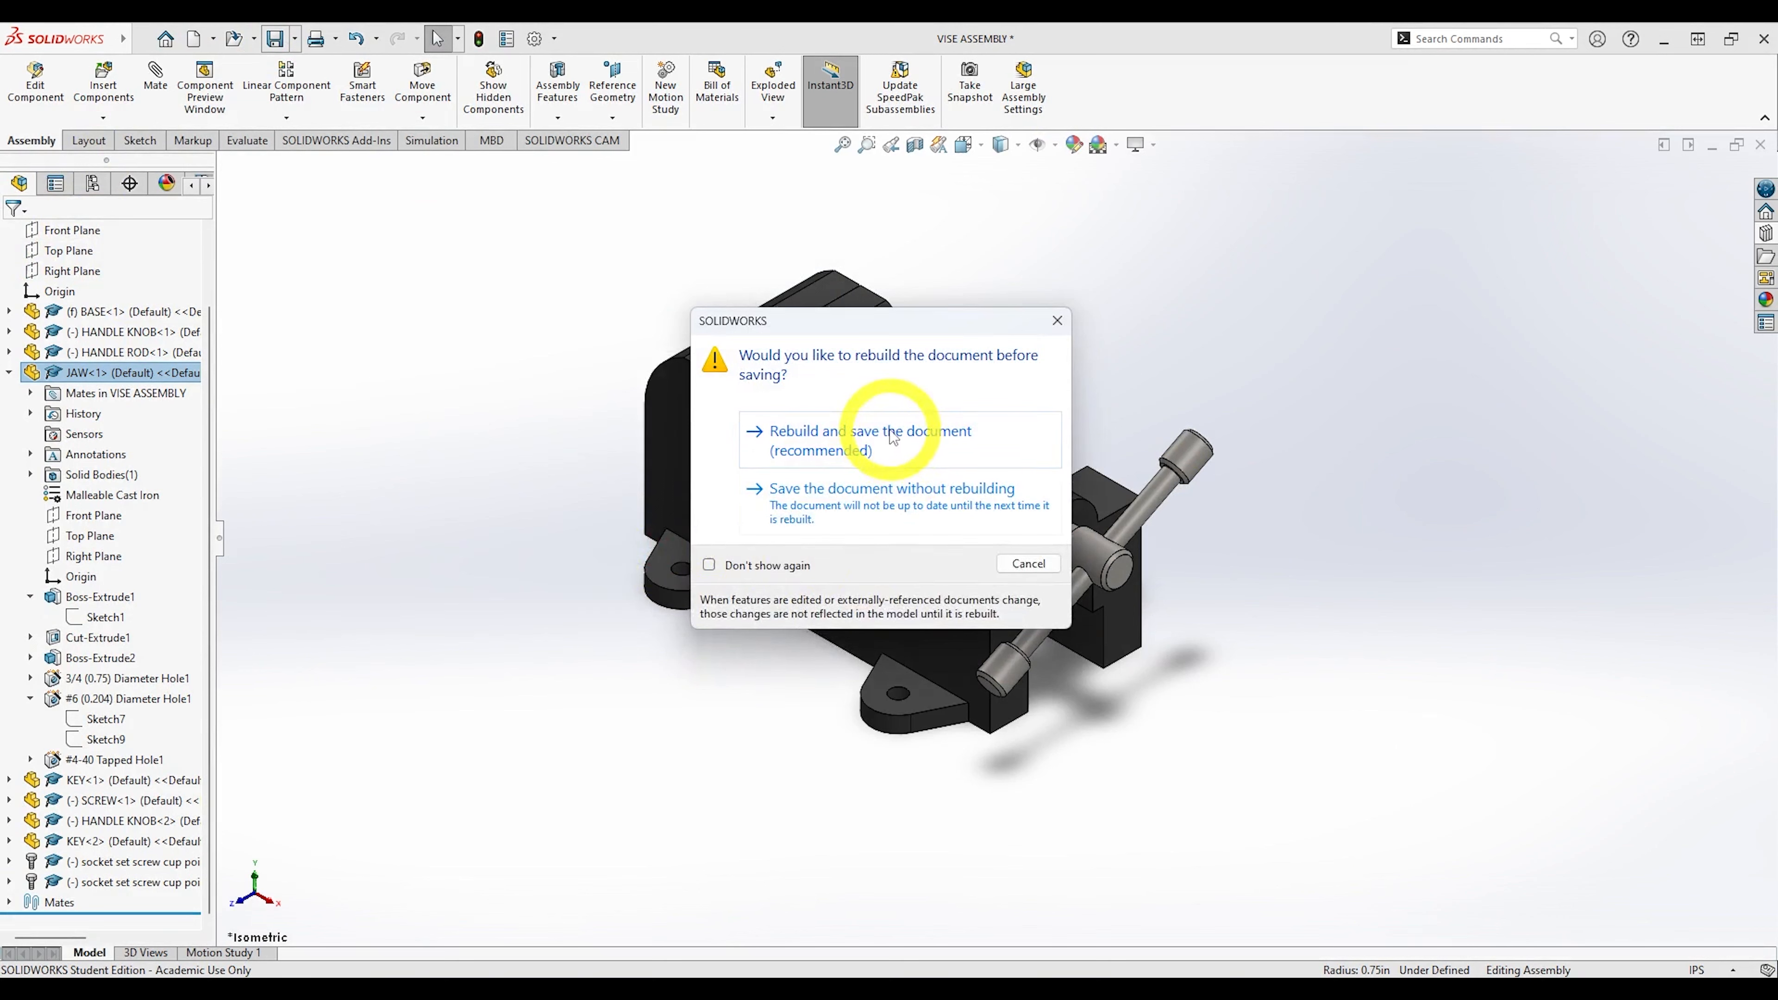
left_click(889, 431)
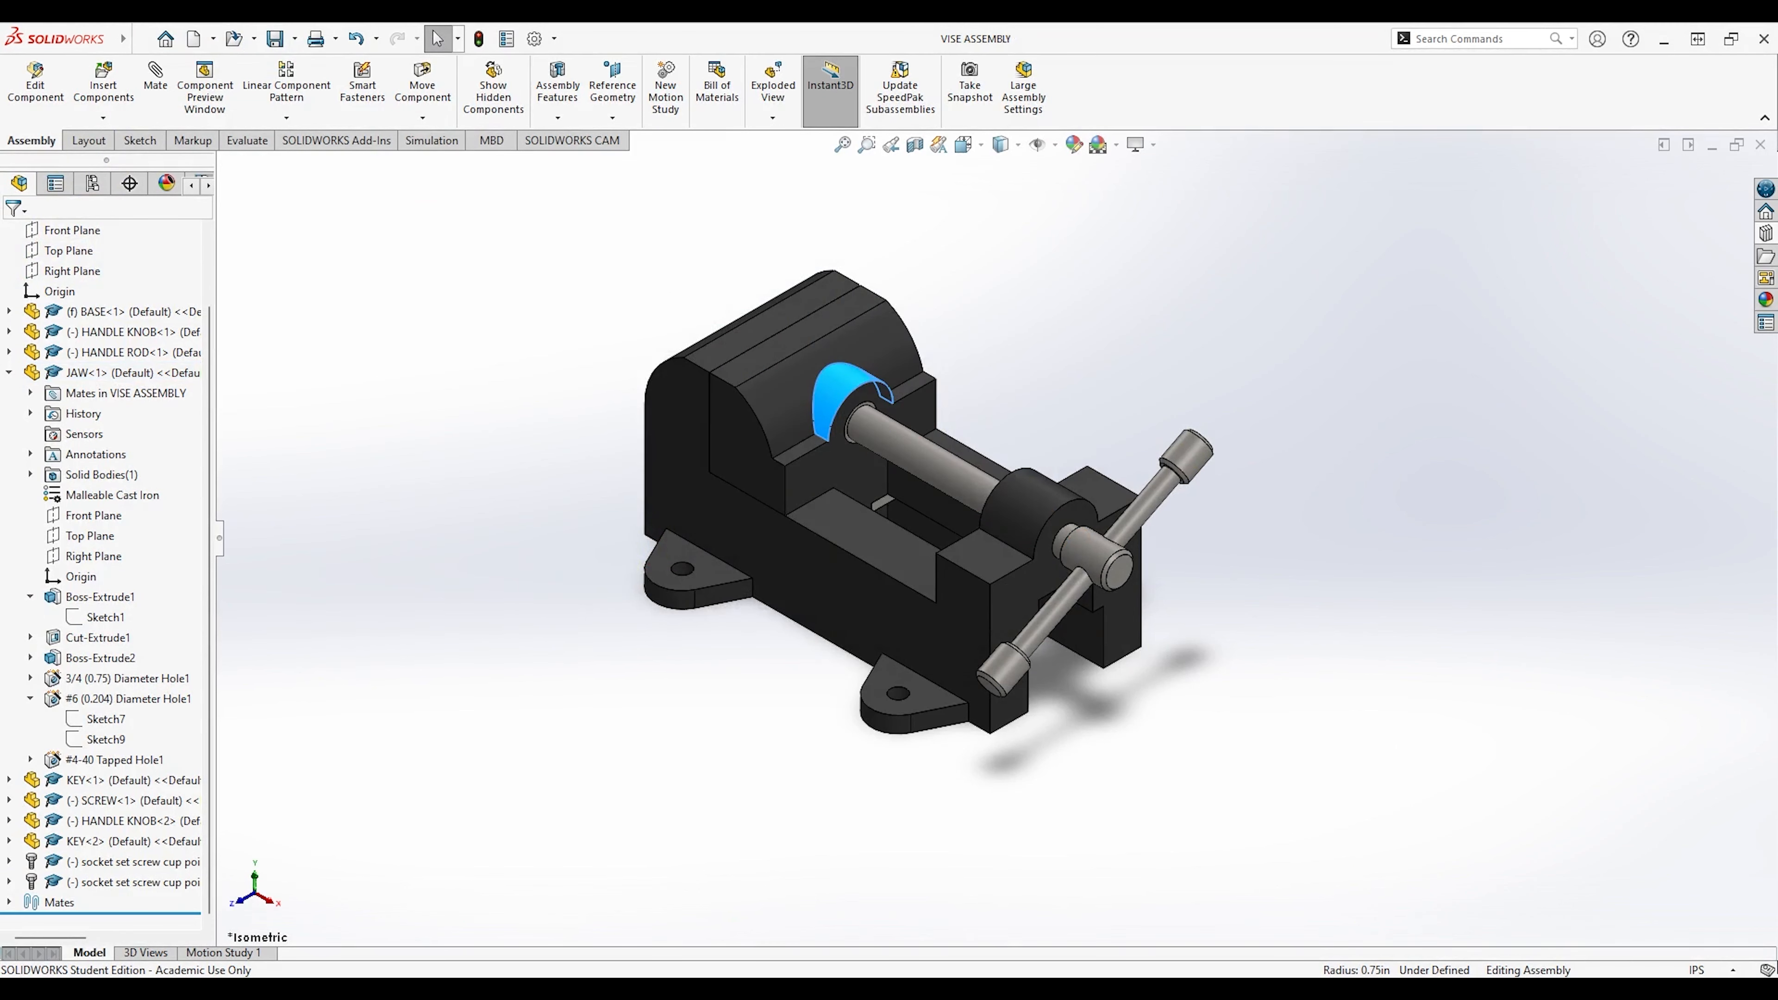